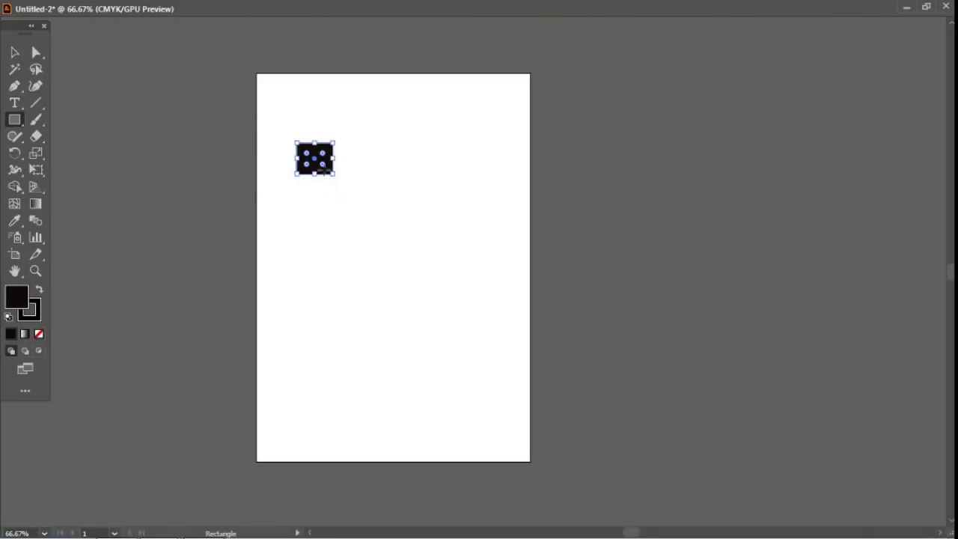
Step: Enlarge the small black rectangle into a square, try rotating it, and undo the rotation
{"action": "left_click_drag", "start_coordinate": [335, 175], "coordinate": [357, 202]}
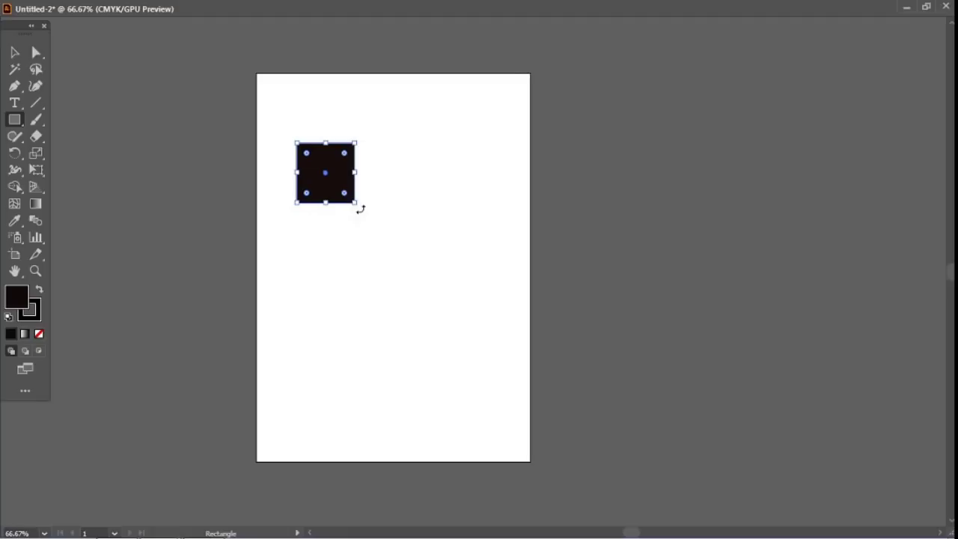
{"action": "mouse_move", "coordinate": [360, 210]}
{"action": "left_mouse_down"}
{"action": "mouse_move", "coordinate": [370, 187]}
{"action": "mouse_move", "coordinate": [368, 202]}
{"action": "mouse_move", "coordinate": [354, 214]}
{"action": "mouse_move", "coordinate": [353, 205]}
{"action": "left_mouse_up"}
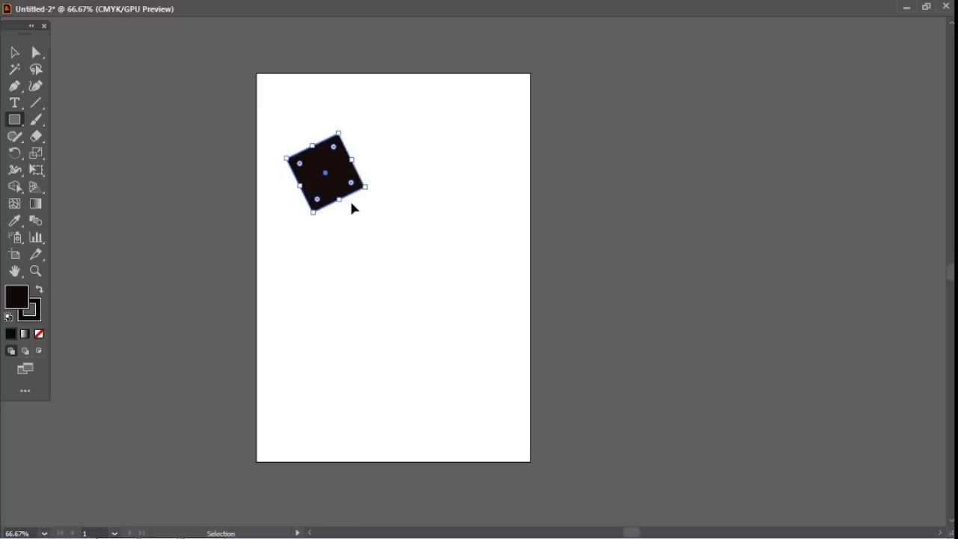
{"action": "key", "text": "ctrl+z"}
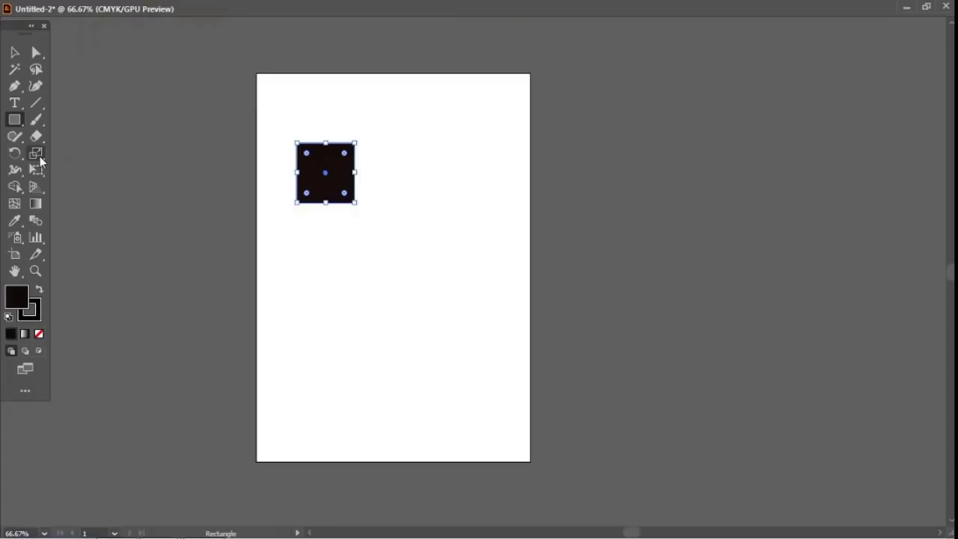
Step: Detach the Scale, Shear and Reshape tool group as a floating toolbar and place it beside the main toolbox
{"action": "left_click_drag", "start_coordinate": [40, 156], "coordinate": [125, 155]}
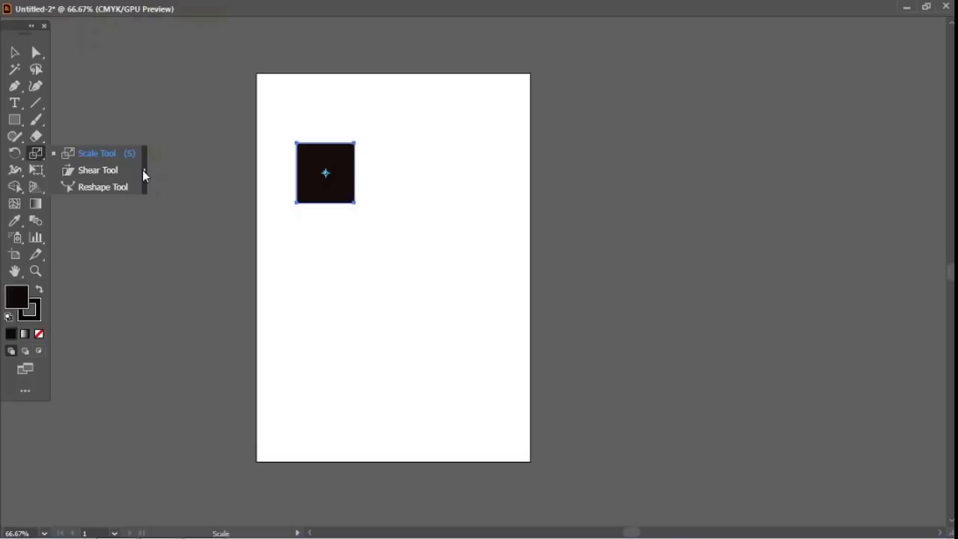
{"action": "left_click", "coordinate": [142, 170]}
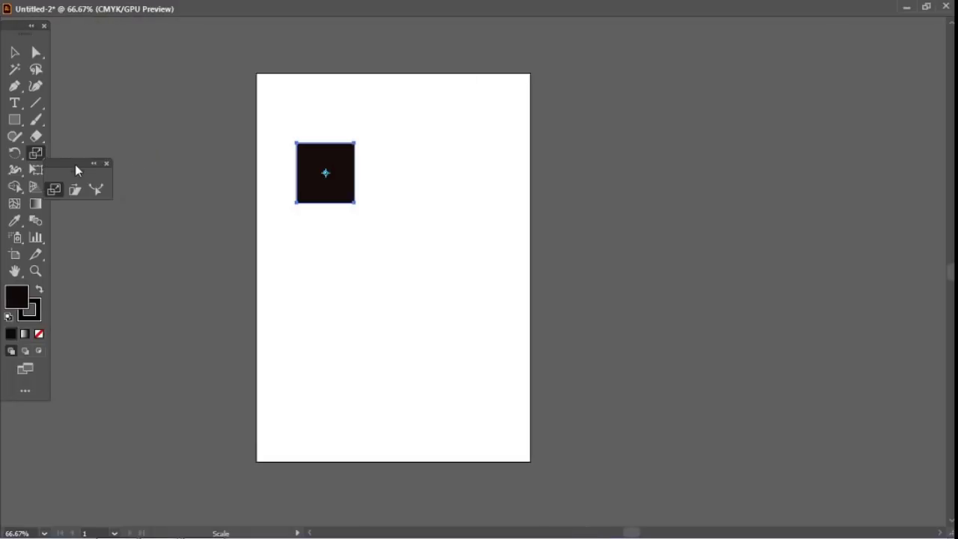
{"action": "left_click_drag", "start_coordinate": [72, 161], "coordinate": [106, 137]}
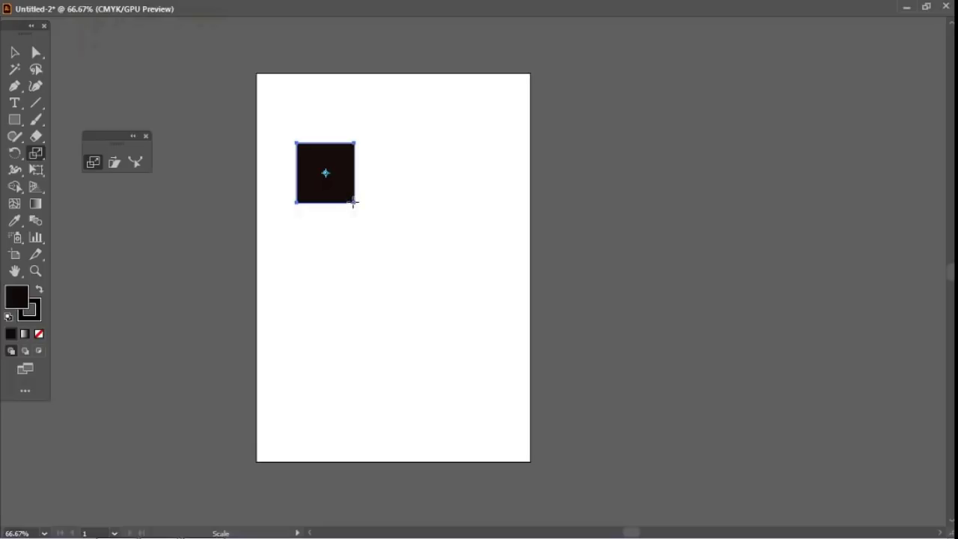
Step: Scale the black square repeatedly with the Scale tool, making it larger, wider, taller and narrower by its corners
{"action": "mouse_move", "coordinate": [353, 201]}
{"action": "left_mouse_down"}
{"action": "mouse_move", "coordinate": [372, 234]}
{"action": "mouse_move", "coordinate": [361, 228]}
{"action": "mouse_move", "coordinate": [360, 213]}
{"action": "mouse_move", "coordinate": [378, 225]}
{"action": "mouse_move", "coordinate": [354, 201]}
{"action": "mouse_move", "coordinate": [382, 236]}
{"action": "mouse_move", "coordinate": [366, 212]}
{"action": "left_mouse_up"}
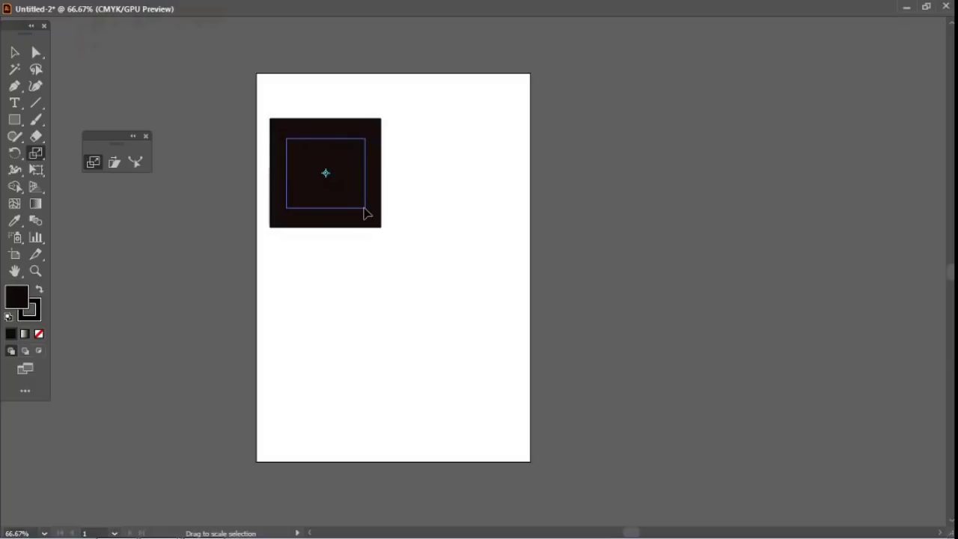
{"action": "left_click_drag", "start_coordinate": [366, 213], "coordinate": [378, 231]}
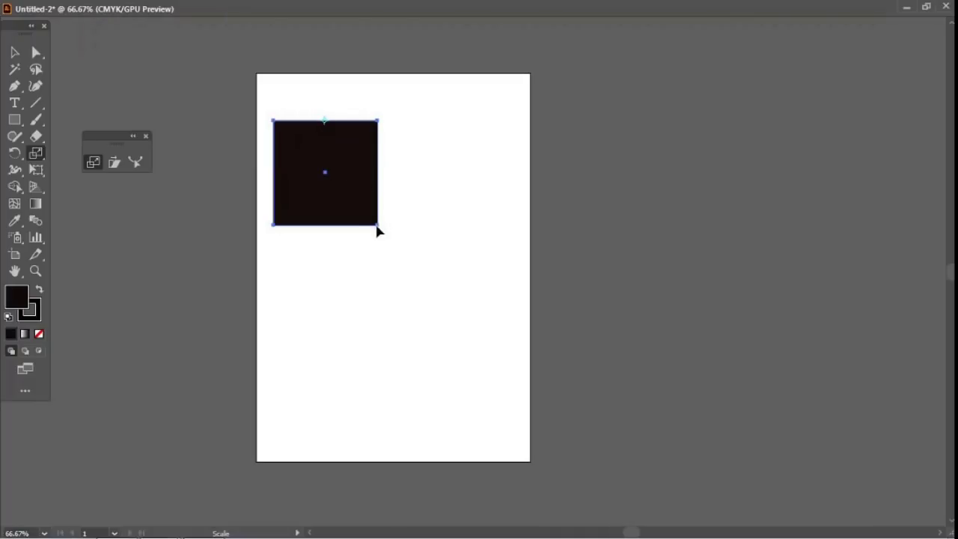
{"action": "mouse_move", "coordinate": [378, 230]}
{"action": "left_mouse_down"}
{"action": "mouse_move", "coordinate": [346, 156]}
{"action": "mouse_move", "coordinate": [387, 235]}
{"action": "mouse_move", "coordinate": [374, 191]}
{"action": "mouse_move", "coordinate": [367, 178]}
{"action": "mouse_move", "coordinate": [385, 244]}
{"action": "mouse_move", "coordinate": [381, 224]}
{"action": "left_mouse_up"}
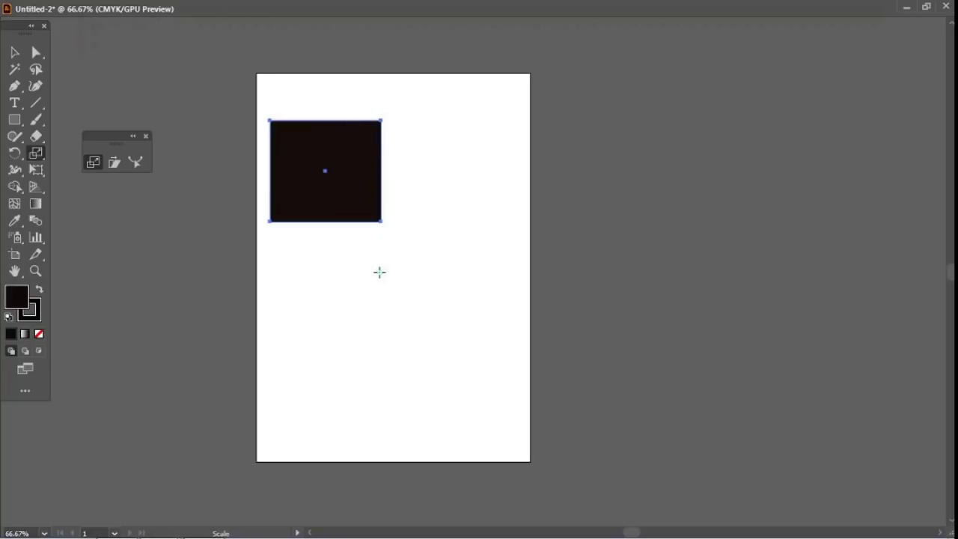
{"action": "mouse_move", "coordinate": [380, 124]}
{"action": "left_mouse_down"}
{"action": "mouse_move", "coordinate": [391, 113]}
{"action": "mouse_move", "coordinate": [383, 131]}
{"action": "left_mouse_up"}
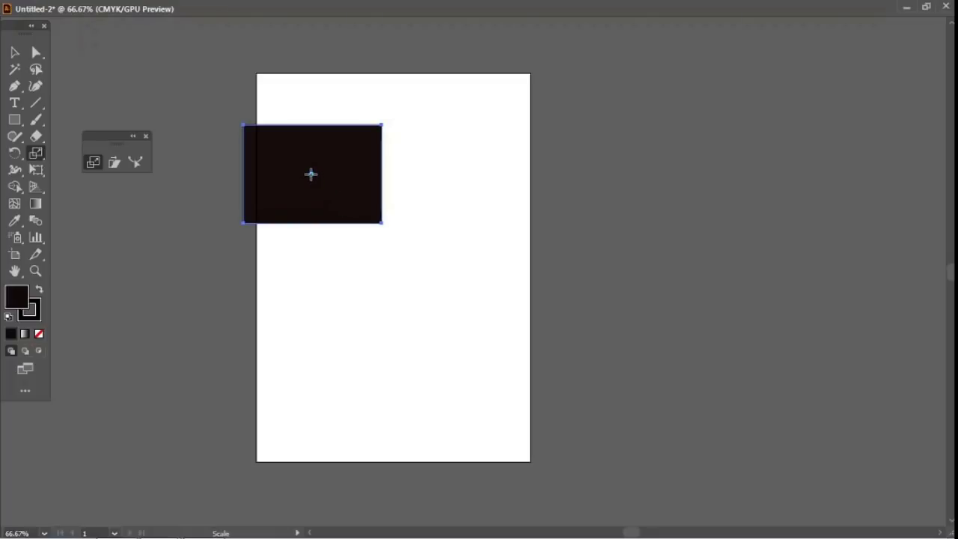
{"action": "left_click_drag", "start_coordinate": [383, 226], "coordinate": [336, 238]}
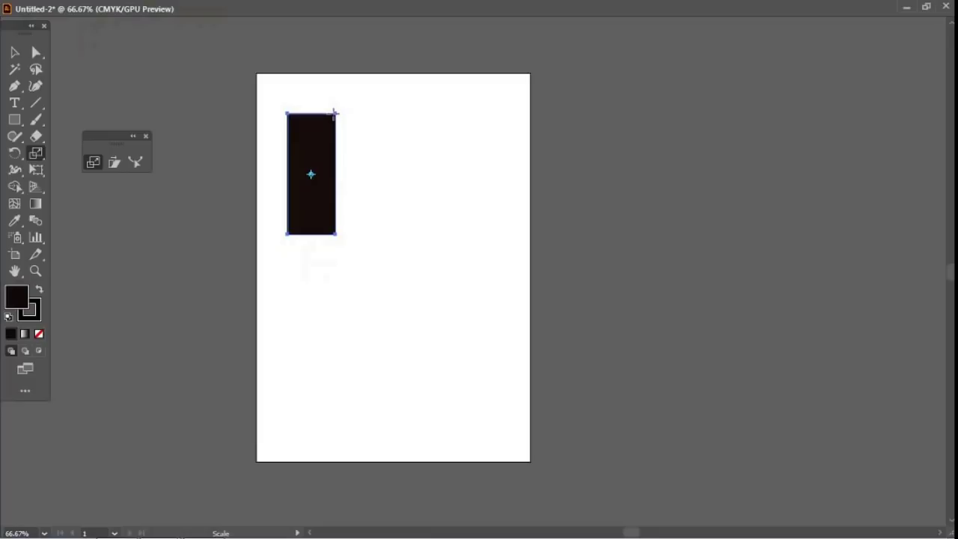
{"action": "left_click_drag", "start_coordinate": [336, 113], "coordinate": [336, 133]}
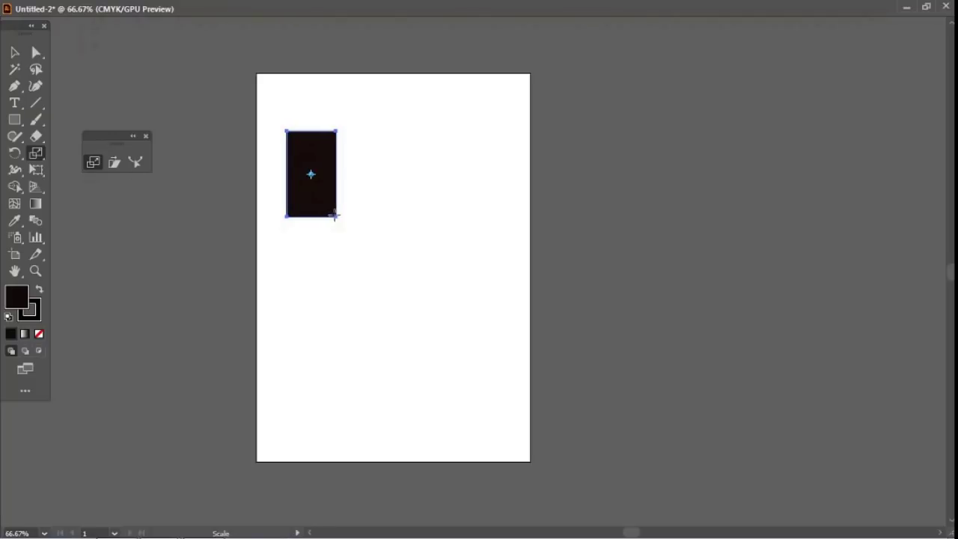
{"action": "left_click_drag", "start_coordinate": [334, 216], "coordinate": [370, 218]}
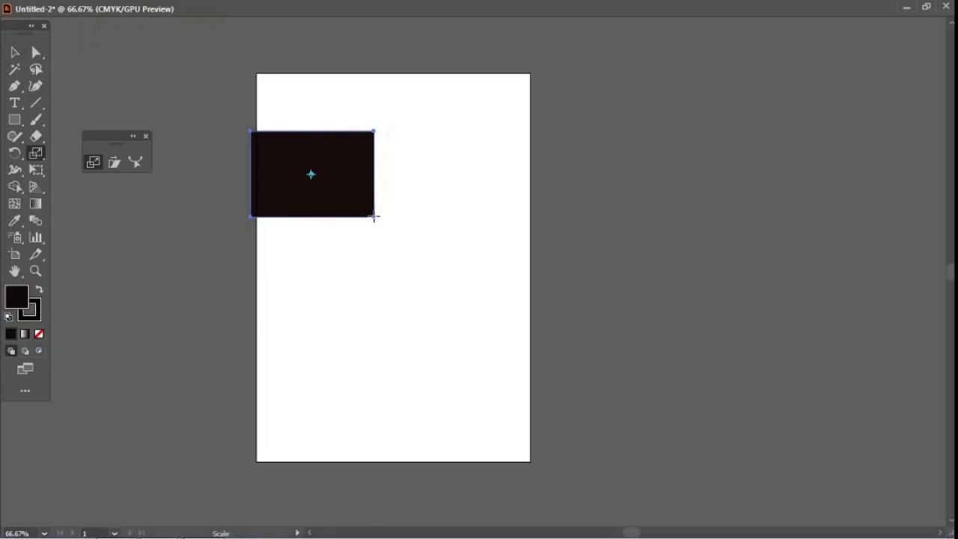
{"action": "left_click_drag", "start_coordinate": [372, 215], "coordinate": [348, 197]}
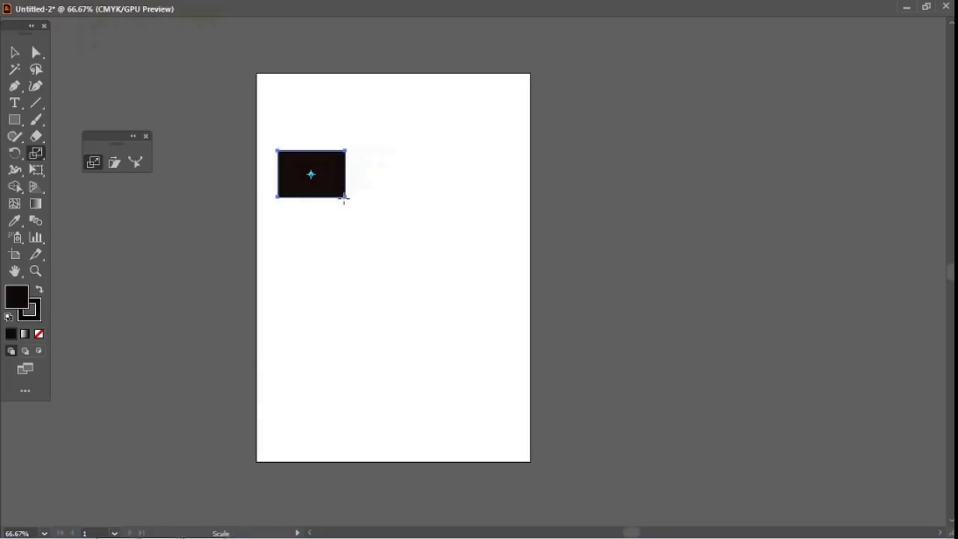
{"action": "left_click_drag", "start_coordinate": [345, 198], "coordinate": [361, 214]}
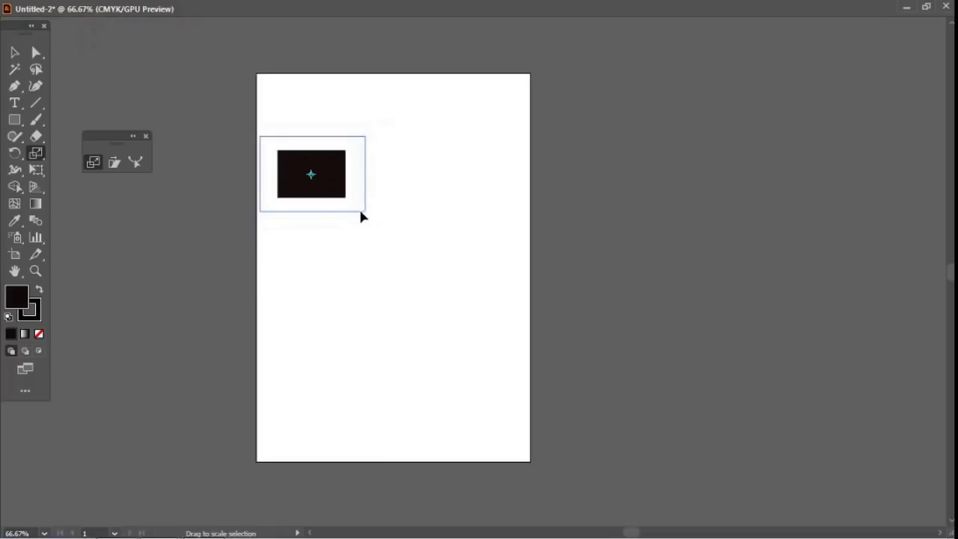
Step: Draw a new black square slightly above the artboard's centre, try shearing the whole shape, and undo the shear
{"action": "left_click_drag", "start_coordinate": [343, 203], "coordinate": [408, 269]}
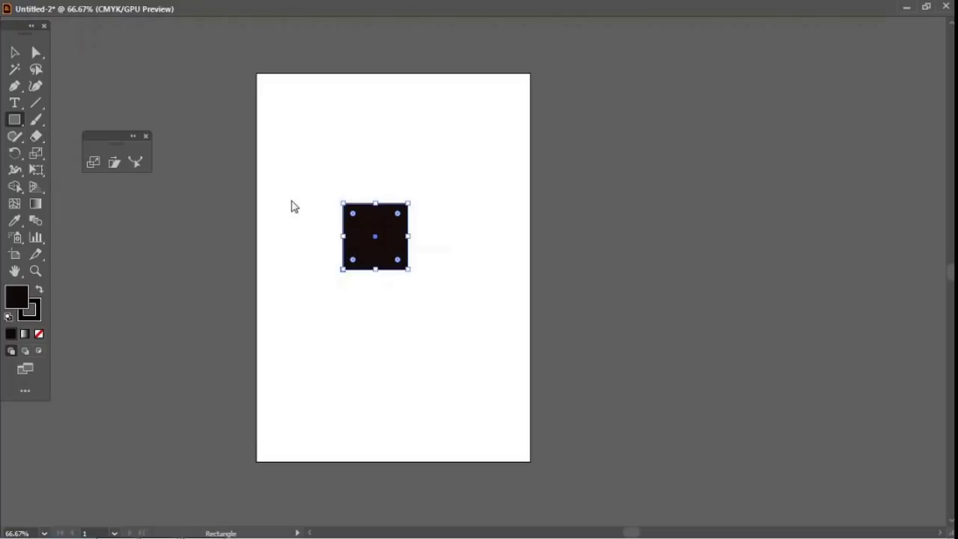
{"action": "left_click", "coordinate": [114, 164]}
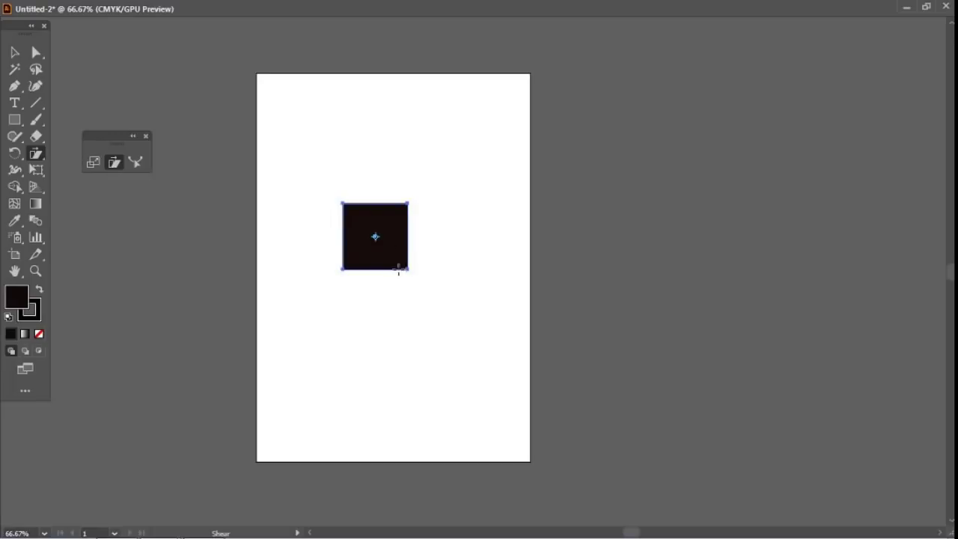
{"action": "mouse_move", "coordinate": [406, 269]}
{"action": "left_mouse_down"}
{"action": "mouse_move", "coordinate": [385, 280]}
{"action": "mouse_move", "coordinate": [410, 264]}
{"action": "mouse_move", "coordinate": [401, 276]}
{"action": "mouse_move", "coordinate": [406, 259]}
{"action": "mouse_move", "coordinate": [401, 283]}
{"action": "mouse_move", "coordinate": [389, 285]}
{"action": "mouse_move", "coordinate": [397, 274]}
{"action": "left_mouse_up"}
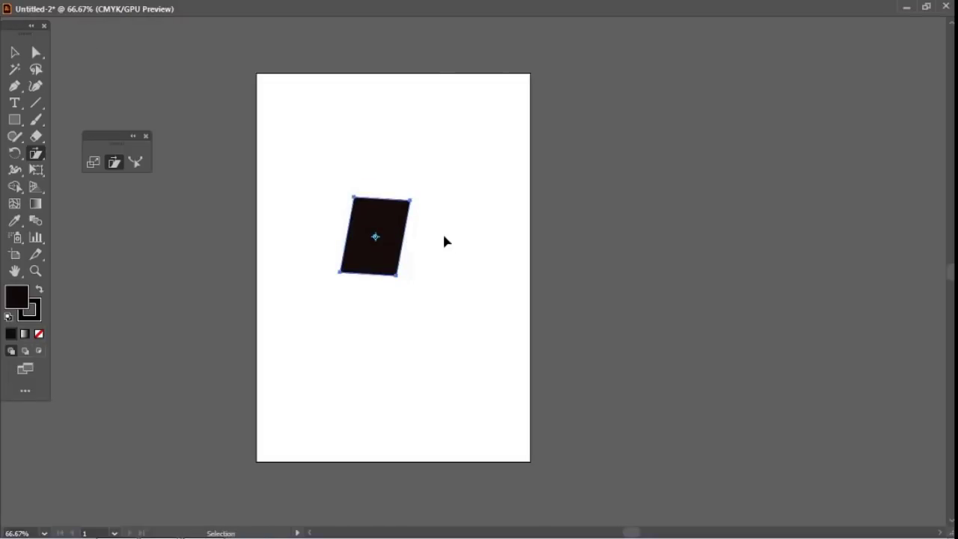
{"action": "key", "text": "ctrl+z"}
{"action": "key", "text": "ctrl+z"}
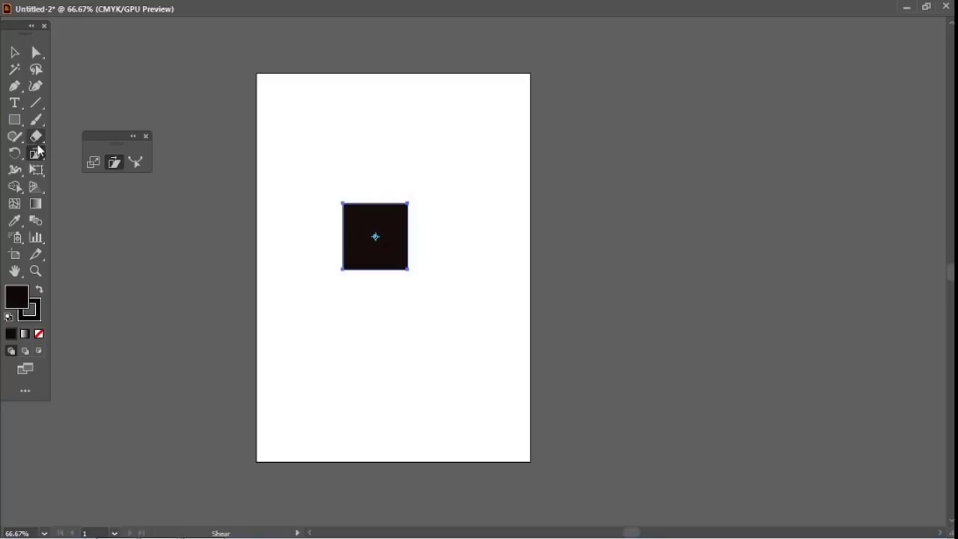
Step: Select the square's two upper corner points and widen the top edge with the Shear tool to form a trapezoid
{"action": "left_click", "coordinate": [37, 56]}
{"action": "left_click_drag", "start_coordinate": [312, 188], "coordinate": [434, 226]}
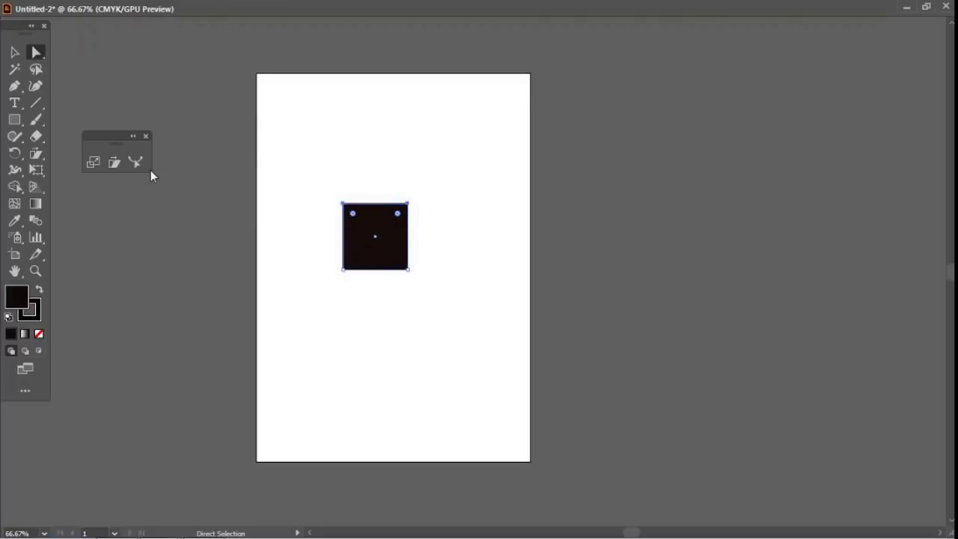
{"action": "left_click", "coordinate": [113, 163]}
{"action": "left_click_drag", "start_coordinate": [408, 203], "coordinate": [447, 212]}
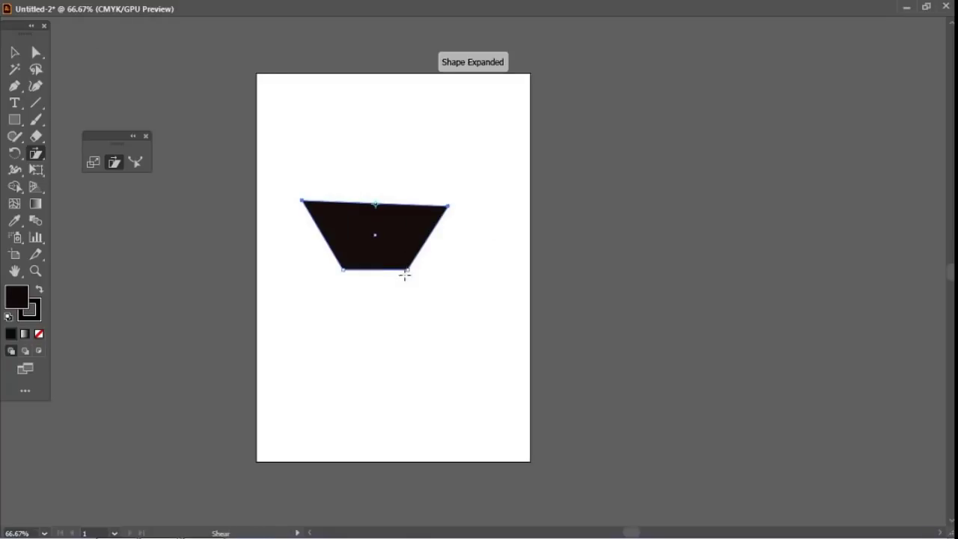
{"action": "left_click_drag", "start_coordinate": [448, 205], "coordinate": [416, 205]}
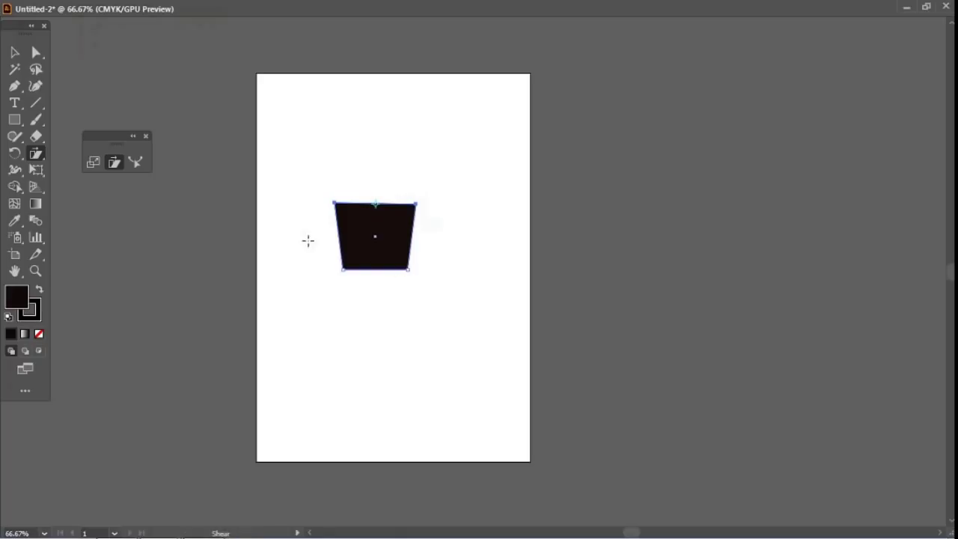
{"action": "left_click_drag", "start_coordinate": [331, 265], "coordinate": [343, 275]}
{"action": "key", "text": "ctrl"}
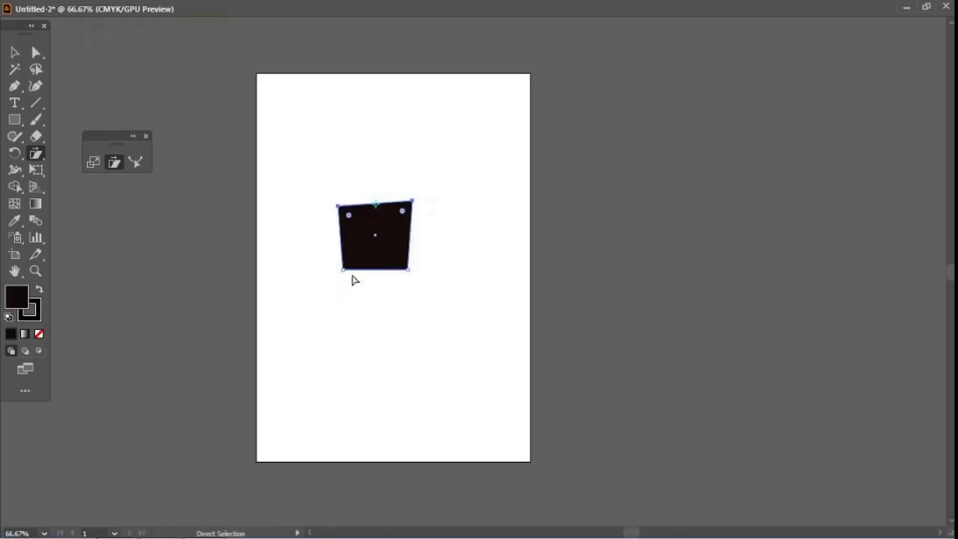
{"action": "key", "text": "ctrl+z"}
Step: Select the trapezoid's two lower corner points and narrow the bottom edge with the Shear tool
{"action": "left_click", "coordinate": [35, 52]}
{"action": "left_click_drag", "start_coordinate": [327, 258], "coordinate": [424, 291]}
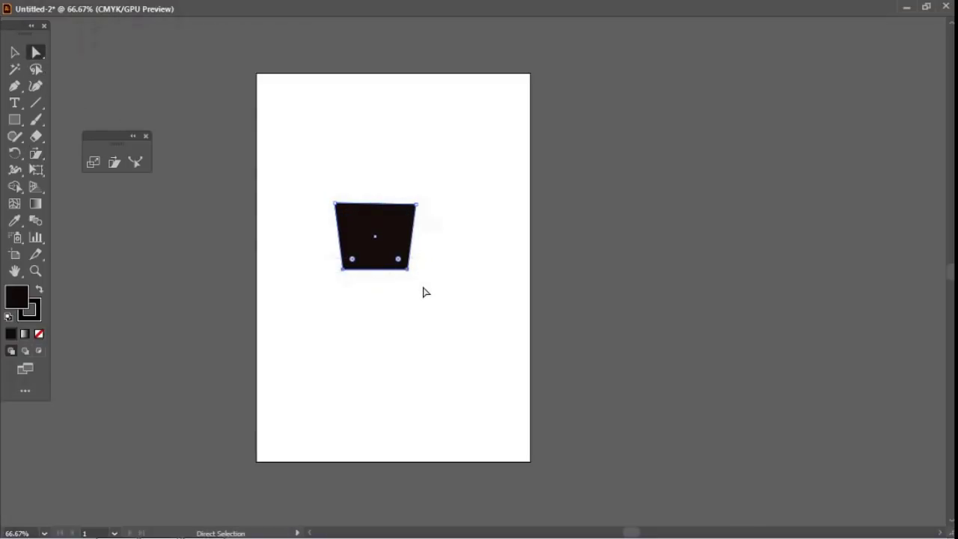
{"action": "left_click", "coordinate": [112, 164]}
{"action": "left_click_drag", "start_coordinate": [407, 270], "coordinate": [396, 276]}
Step: Move the trapezoid to the lower part of the artboard and place a copy beside it
{"action": "left_click", "coordinate": [14, 52]}
{"action": "left_click_drag", "start_coordinate": [316, 192], "coordinate": [461, 276]}
{"action": "left_click_drag", "start_coordinate": [364, 221], "coordinate": [397, 403]}
{"action": "left_click", "coordinate": [293, 341]}
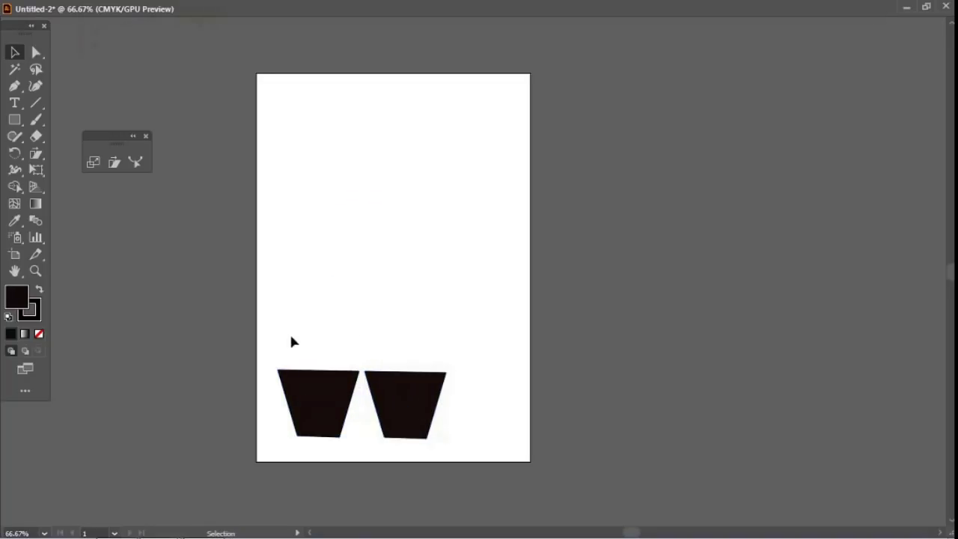
Step: Select both trapezoids and delete them from the artboard
{"action": "left_click_drag", "start_coordinate": [265, 320], "coordinate": [471, 458]}
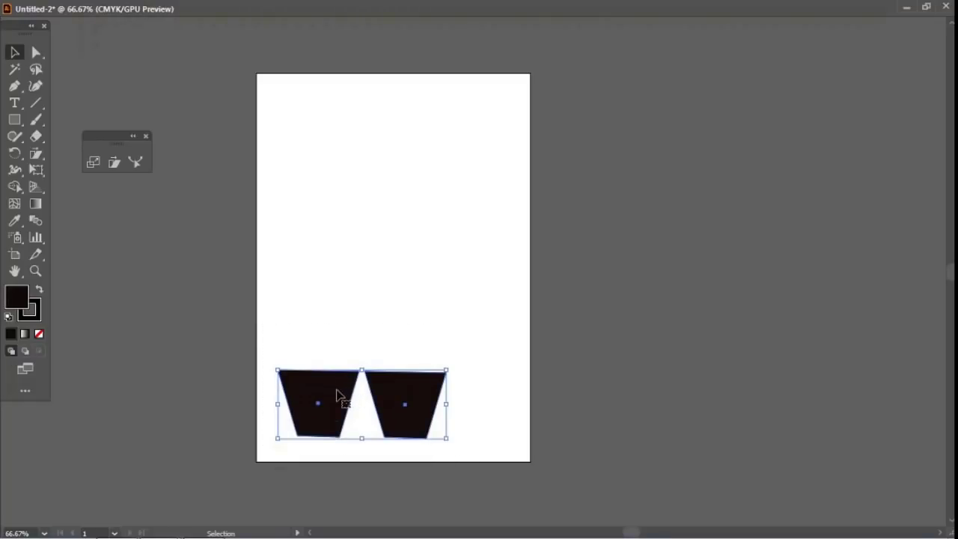
{"action": "key", "text": "Delete"}
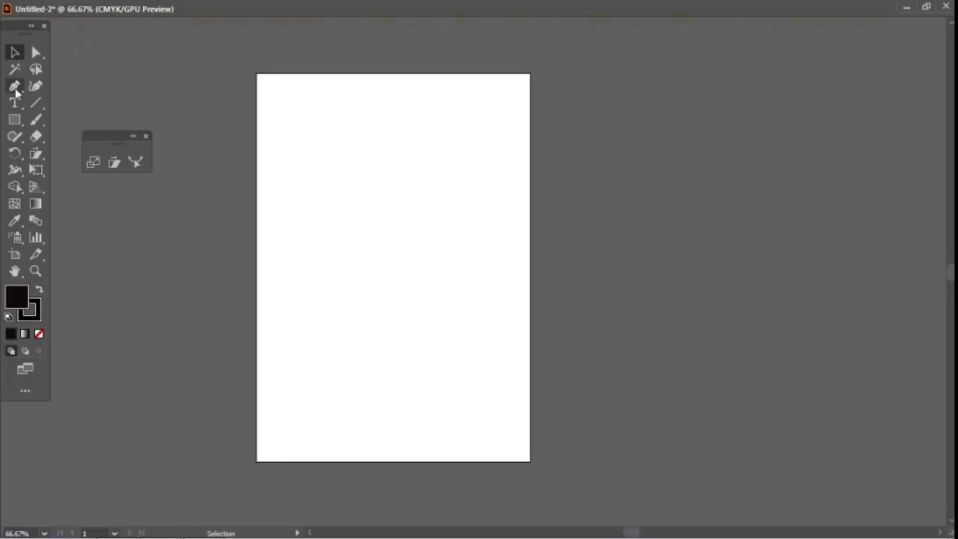
Step: Draw a small upright black rectangle in the upper-left area of the artboard with the Rectangle tool and deselect it
{"action": "left_click", "coordinate": [15, 120]}
{"action": "left_click_drag", "start_coordinate": [15, 120], "coordinate": [65, 122]}
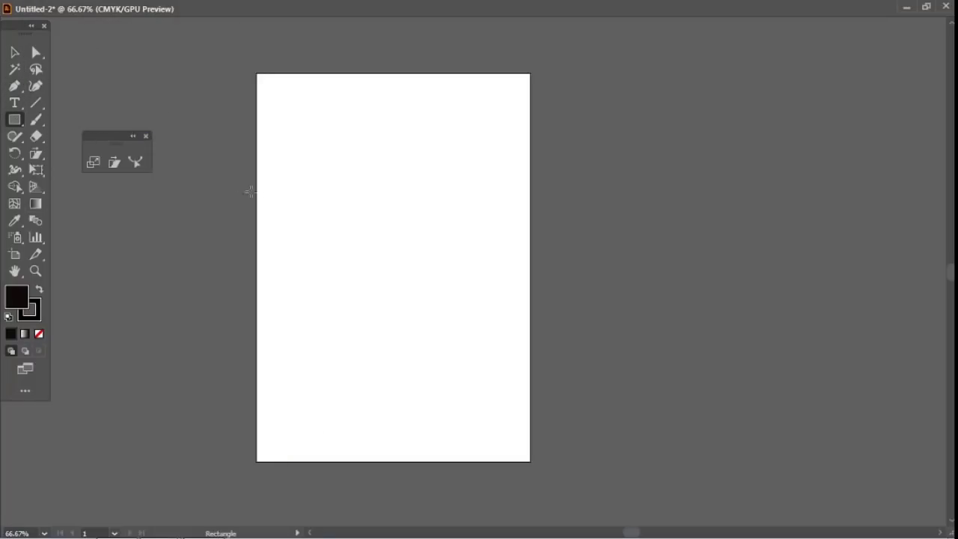
{"action": "left_click_drag", "start_coordinate": [295, 160], "coordinate": [325, 198]}
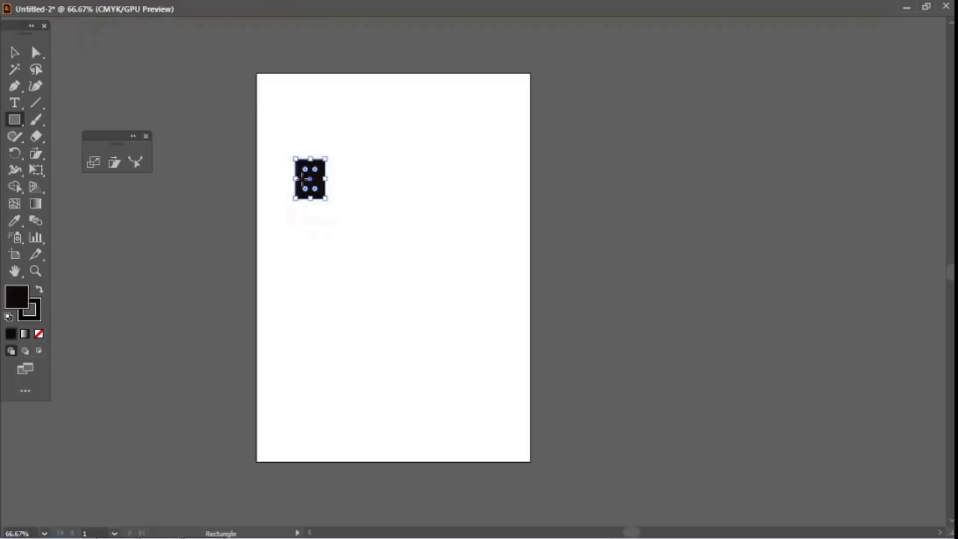
{"action": "left_click", "coordinate": [14, 51]}
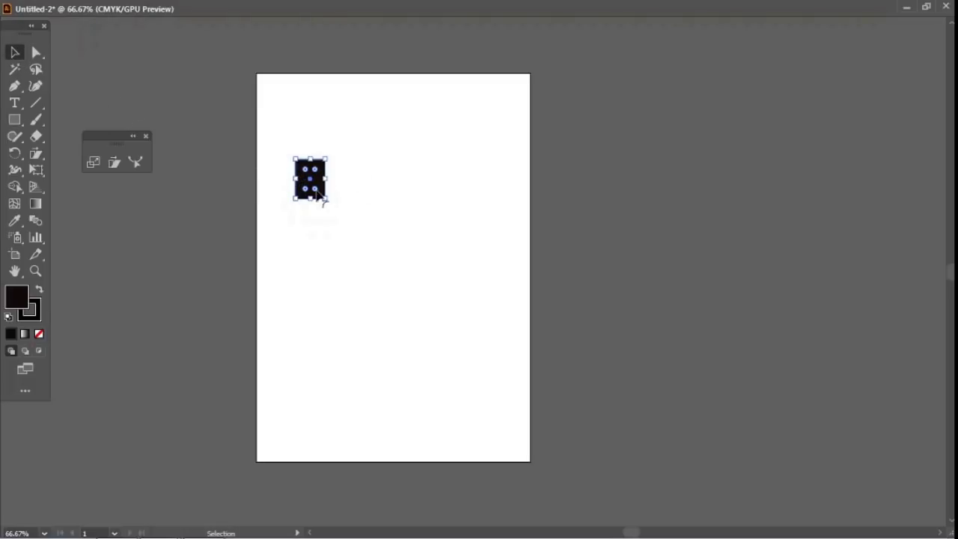
{"action": "left_click", "coordinate": [367, 203]}
Step: Duplicate the rectangle to its right with a narrow gap and repeat the copy to form a row of six
{"action": "left_click_drag", "start_coordinate": [316, 181], "coordinate": [354, 184]}
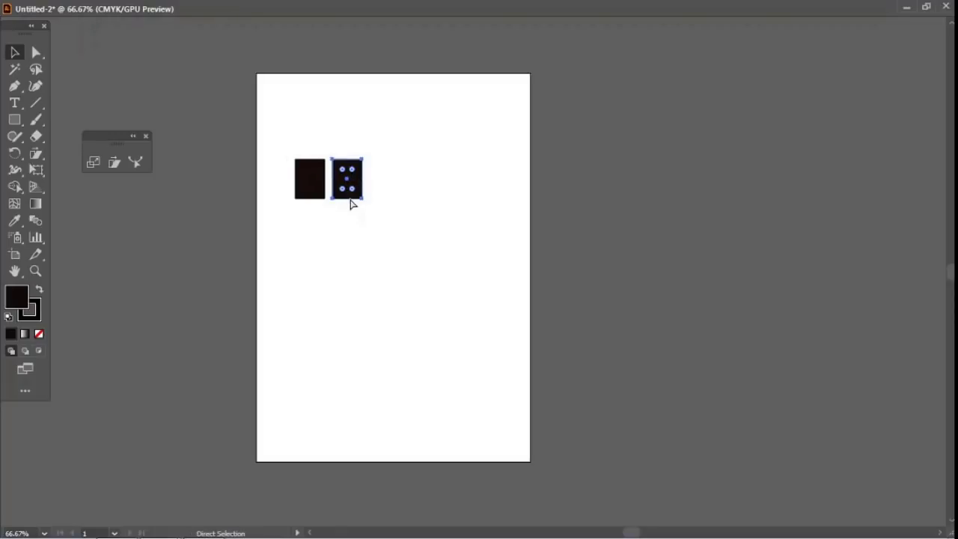
{"action": "key", "text": "ctrl+d"}
{"action": "key", "text": "ctrl+d"}
{"action": "key", "text": "ctrl+d"}
{"action": "key", "text": "ctrl+d"}
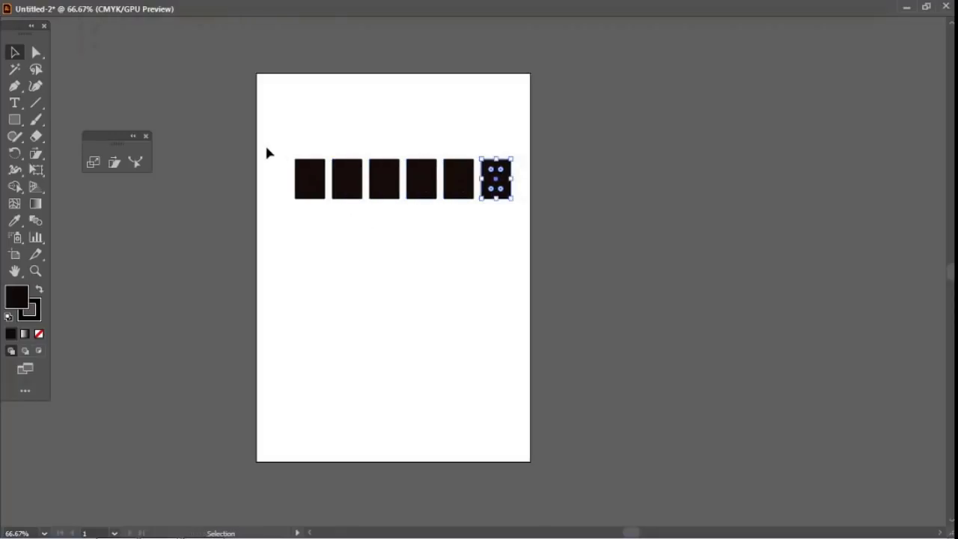
Step: Centre the row of six rectangles horizontally on the artboard and duplicate it just below with a narrow gap
{"action": "left_click_drag", "start_coordinate": [317, 171], "coordinate": [521, 229]}
{"action": "left_click_drag", "start_coordinate": [434, 199], "coordinate": [417, 242]}
{"action": "key", "text": "ctrl+shift+d"}
{"action": "key", "text": "ctrl+shift+d"}
Step: Repeat the row duplication downward three times to complete a grid of five rows, and deselect everything
{"action": "left_click_drag", "start_coordinate": [267, 201], "coordinate": [519, 276]}
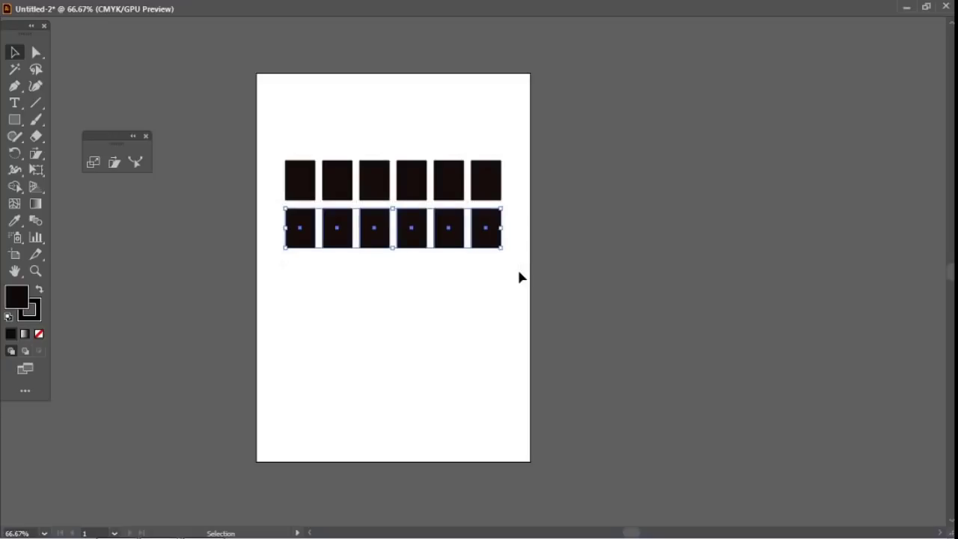
{"action": "key", "text": "ctrl+d"}
{"action": "key", "text": "ctrl+d"}
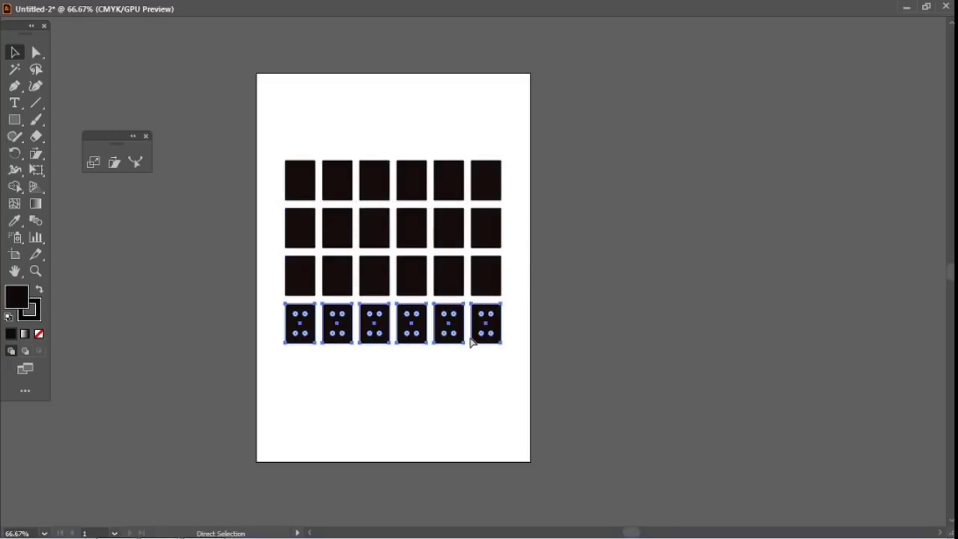
{"action": "key", "text": "ctrl+d"}
{"action": "left_click", "coordinate": [357, 131]}
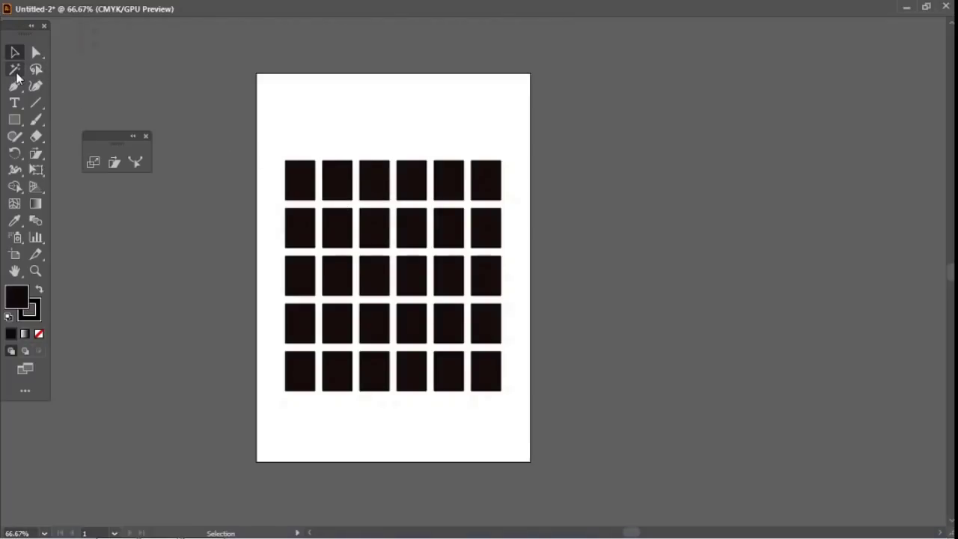
Step: Shear the upper anchor points of the grid's top row so its upper edge slants up to the right
{"action": "left_click", "coordinate": [36, 52]}
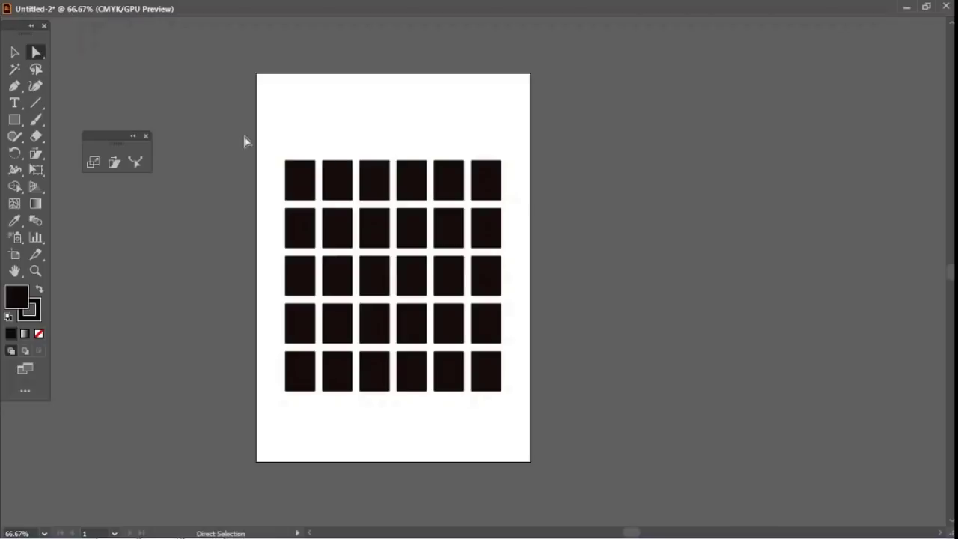
{"action": "left_click_drag", "start_coordinate": [278, 147], "coordinate": [527, 172]}
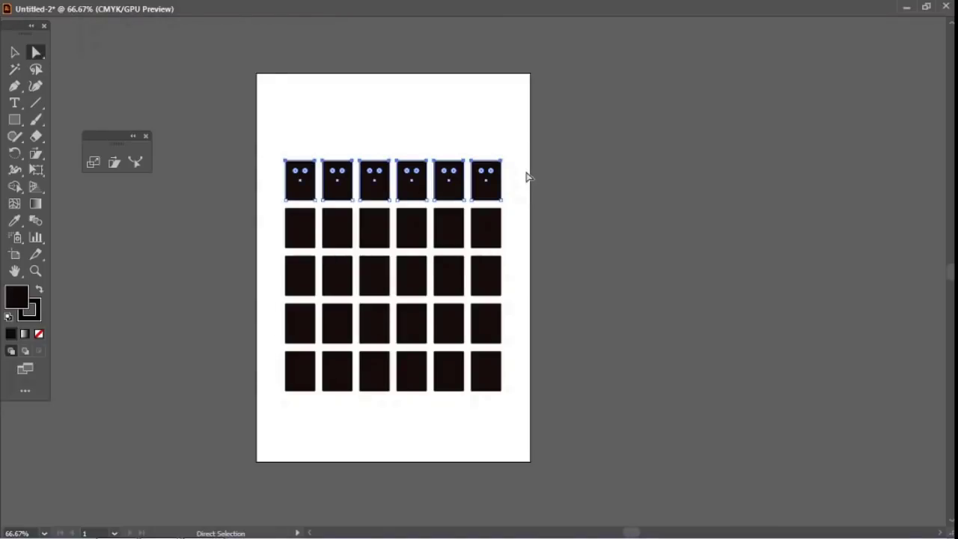
{"action": "left_click", "coordinate": [113, 165]}
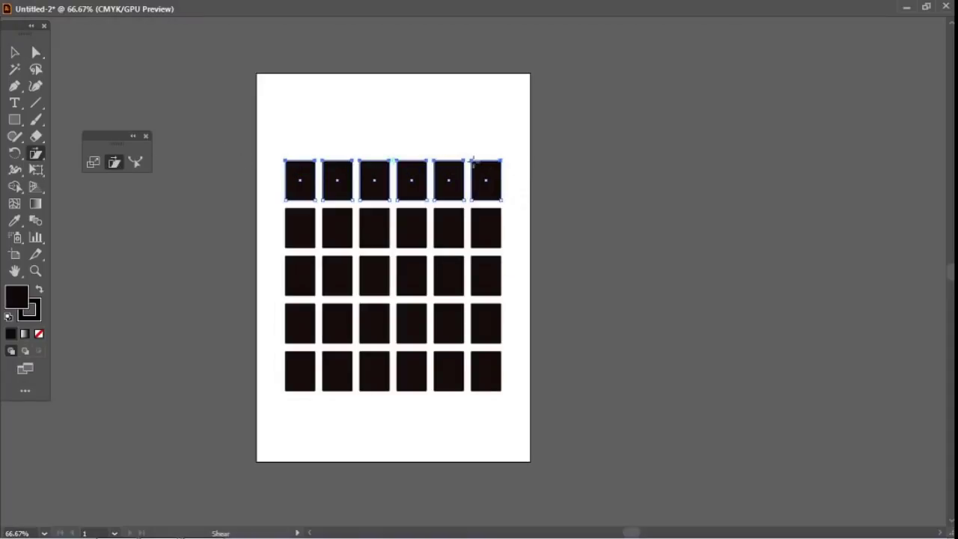
{"action": "left_click_drag", "start_coordinate": [502, 158], "coordinate": [520, 129]}
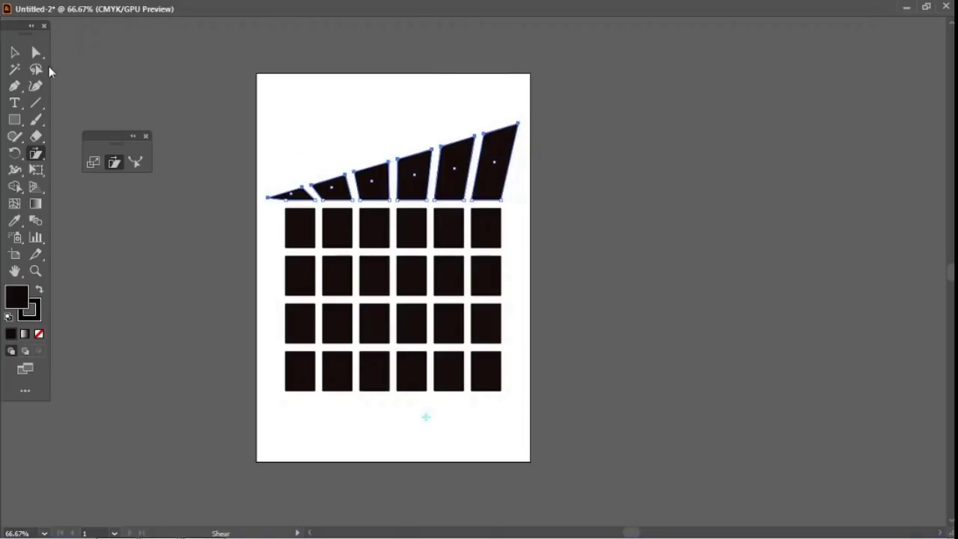
Step: Shear the lower anchor points of the grid's bottom row so its lower edge slopes down to the right, and deselect
{"action": "left_click", "coordinate": [36, 52]}
{"action": "left_click_drag", "start_coordinate": [280, 381], "coordinate": [511, 410]}
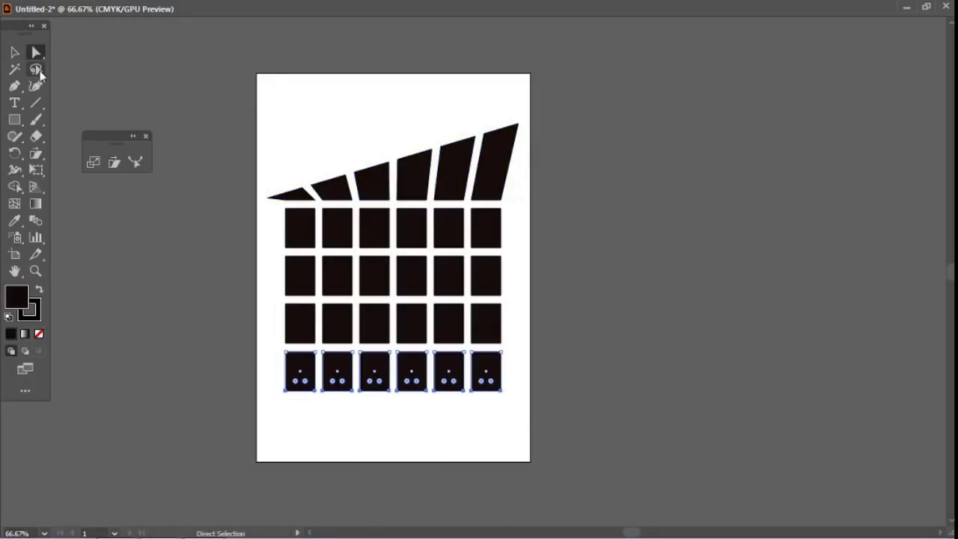
{"action": "left_click", "coordinate": [109, 166]}
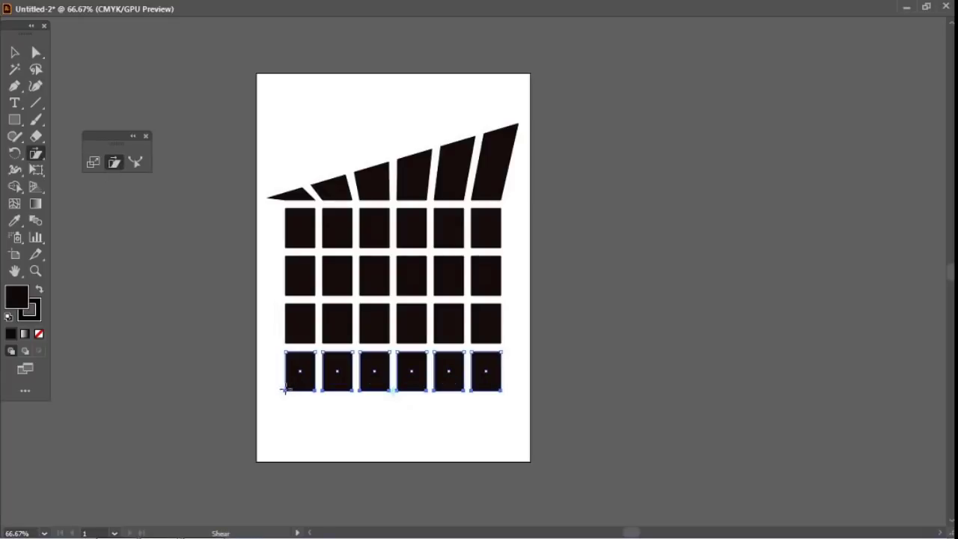
{"action": "left_click_drag", "start_coordinate": [283, 390], "coordinate": [288, 359]}
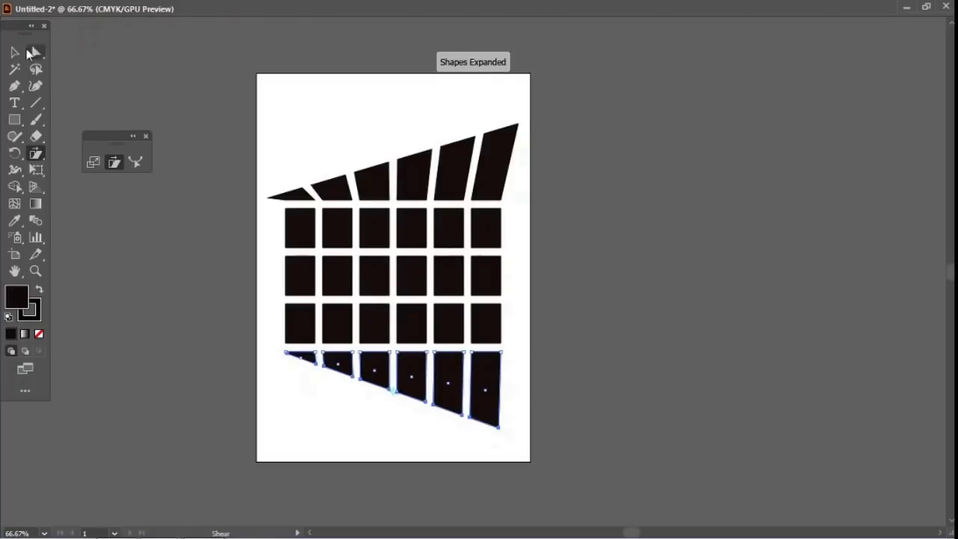
{"action": "left_click", "coordinate": [14, 55]}
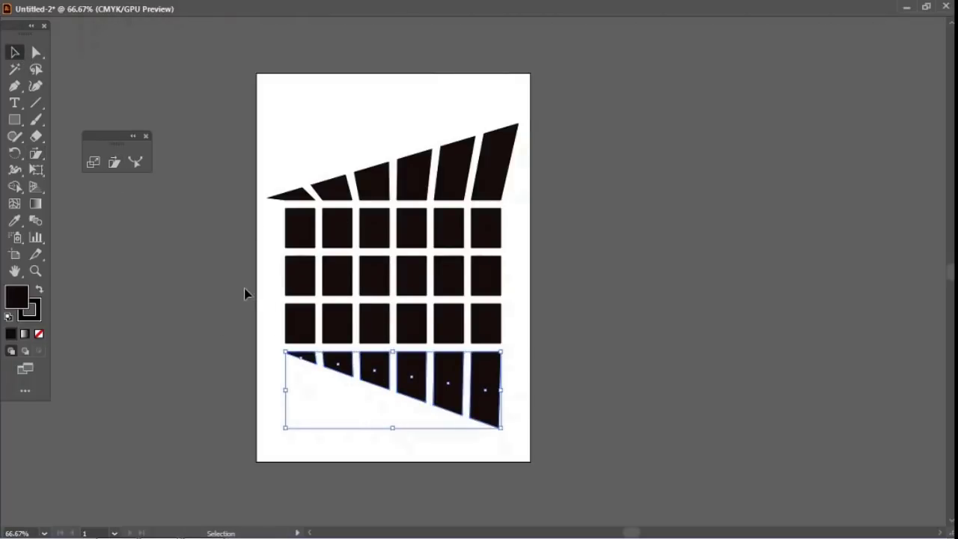
{"action": "left_click", "coordinate": [277, 301]}
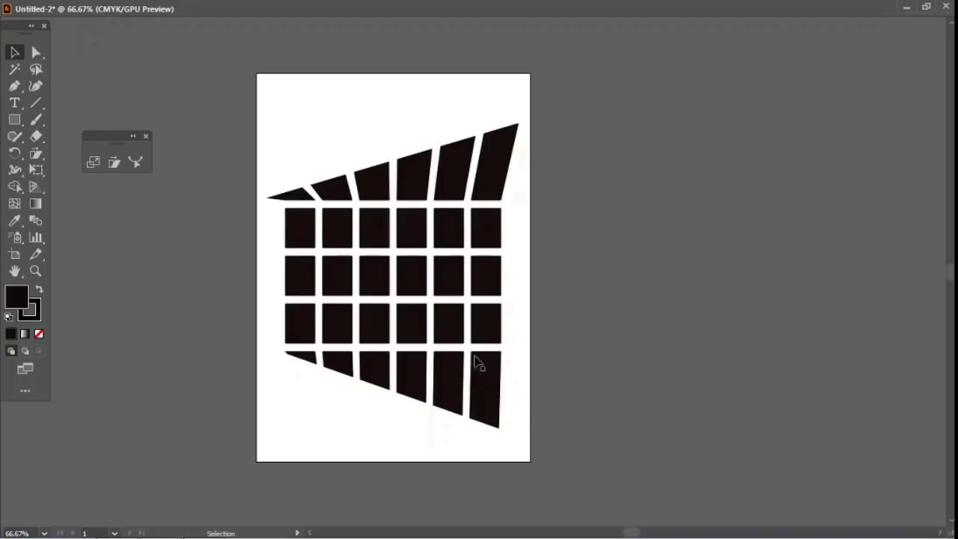
Step: Undo the shears of the bottom and top rows to restore the straight grid
{"action": "key", "text": "ctrl+z"}
{"action": "key", "text": "ctrl+z"}
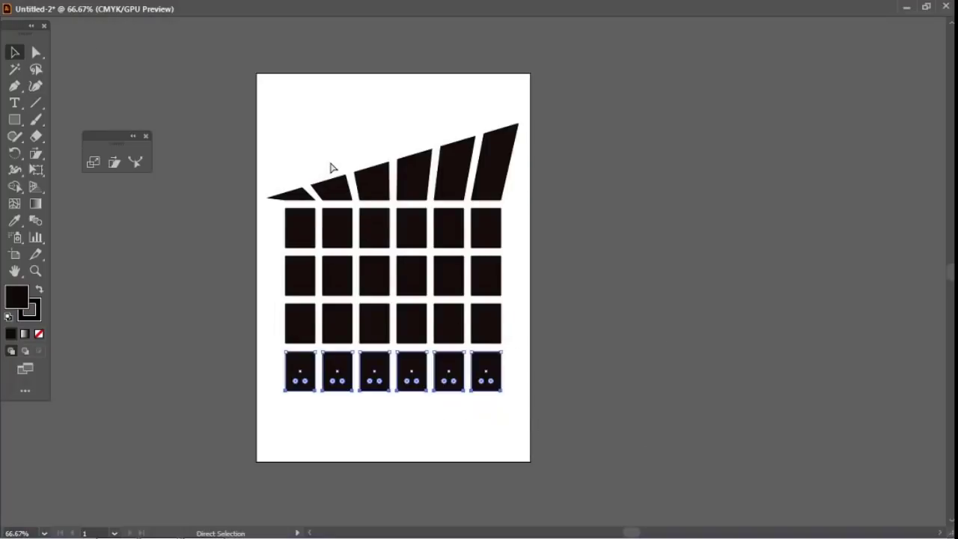
{"action": "left_click", "coordinate": [292, 142]}
Step: Try shearing the whole grid into steeply slanted parallelograms with the Shear tool, and undo it
{"action": "left_click_drag", "start_coordinate": [273, 140], "coordinate": [522, 412]}
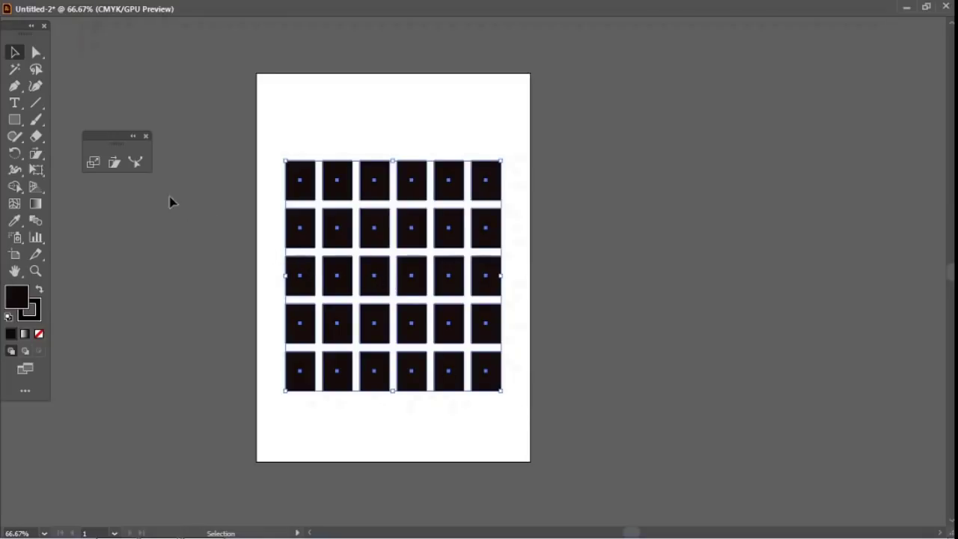
{"action": "left_click", "coordinate": [114, 162]}
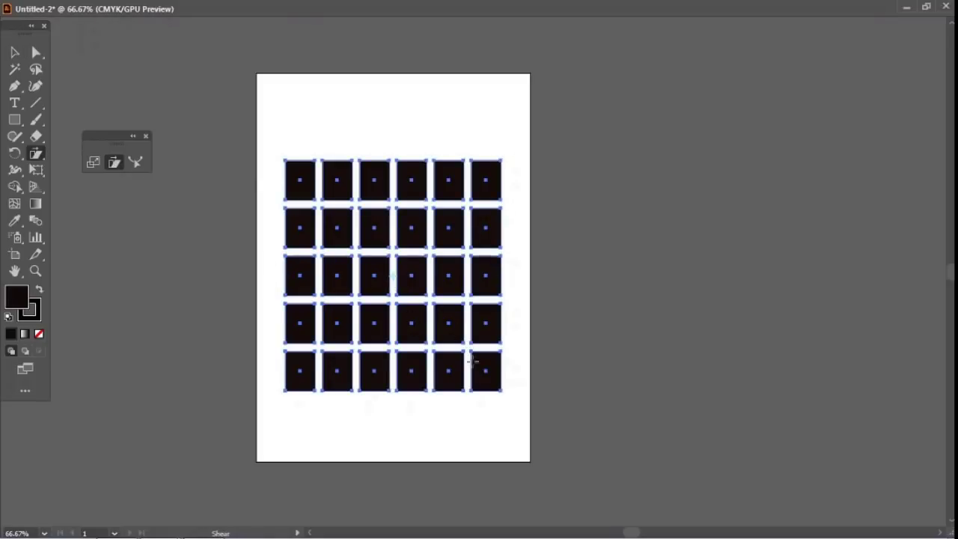
{"action": "left_click_drag", "start_coordinate": [498, 389], "coordinate": [469, 327]}
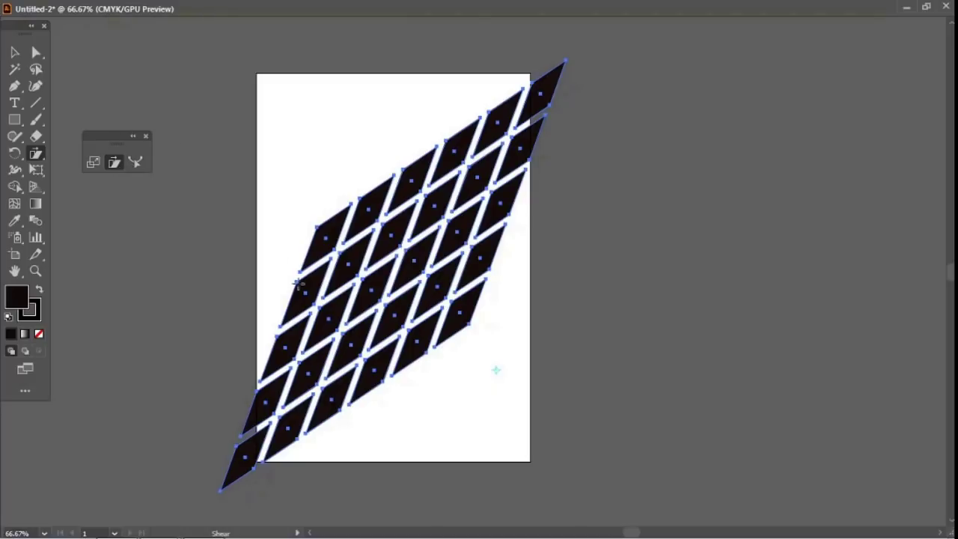
{"action": "key", "text": "ctrl+z"}
{"action": "key", "text": "ctrl+z"}
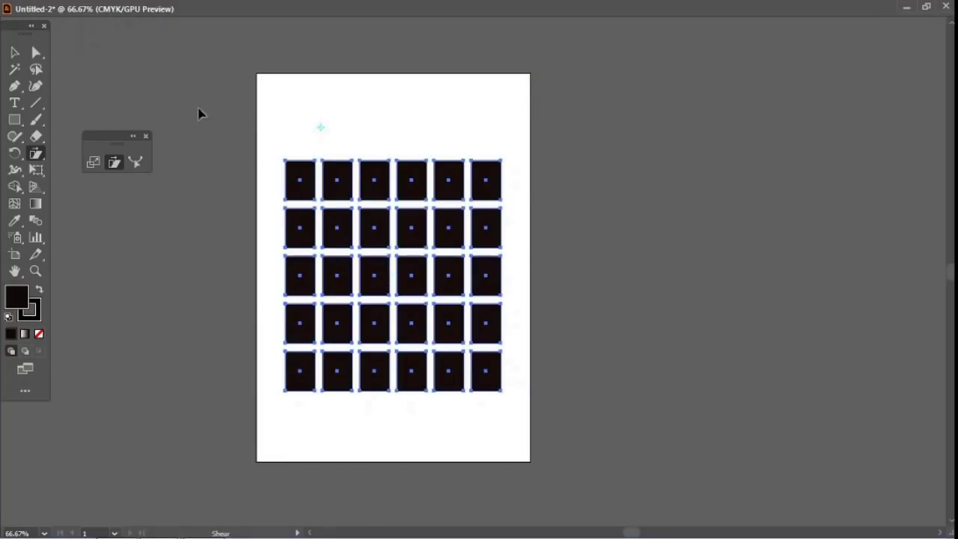
Step: Delete the entire grid of black rectangles from the artboard
{"action": "left_click", "coordinate": [13, 52]}
{"action": "left_click_drag", "start_coordinate": [270, 135], "coordinate": [514, 417]}
{"action": "key", "text": "Delete"}
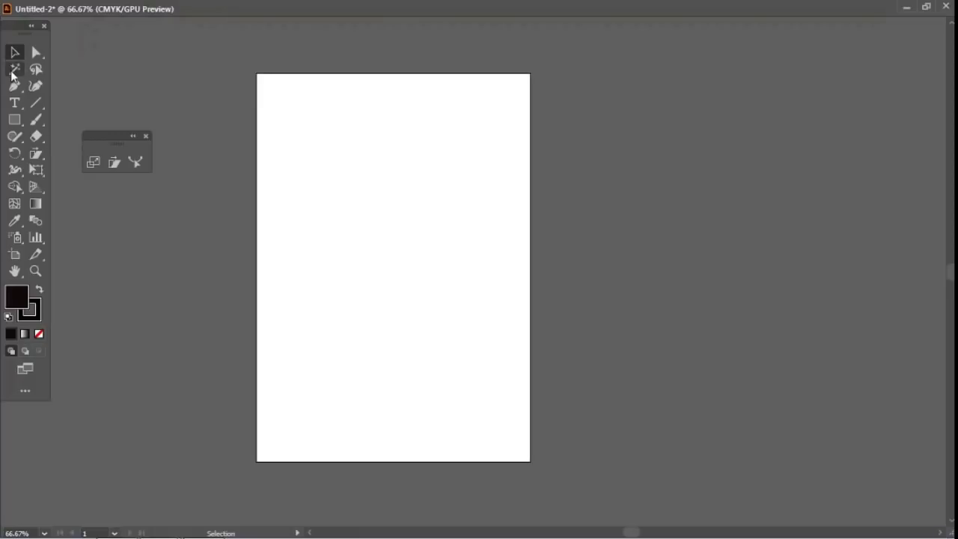
Step: Draw an upright rectangle near the middle of the artboard, remove its fill to leave only the black outline, and deselect it
{"action": "left_click", "coordinate": [16, 122]}
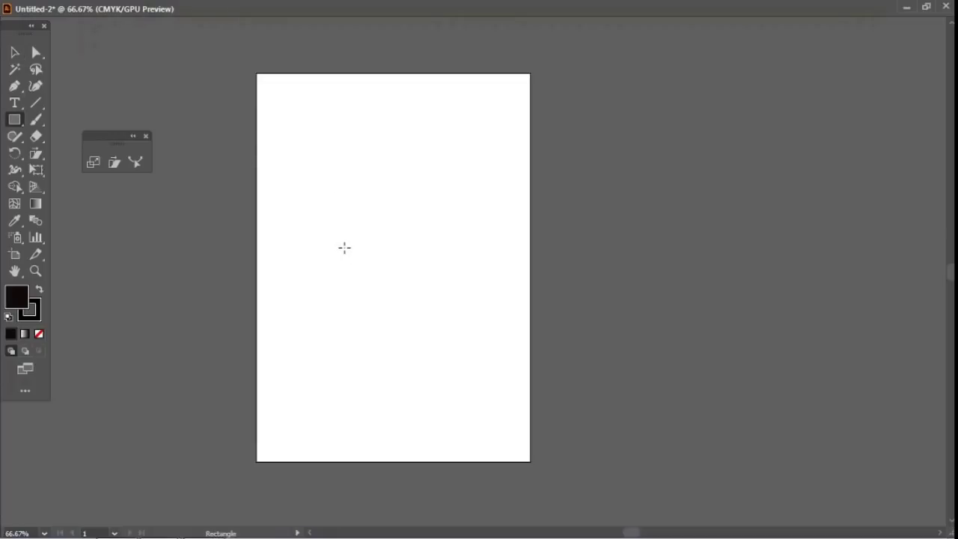
{"action": "left_click_drag", "start_coordinate": [340, 225], "coordinate": [434, 338]}
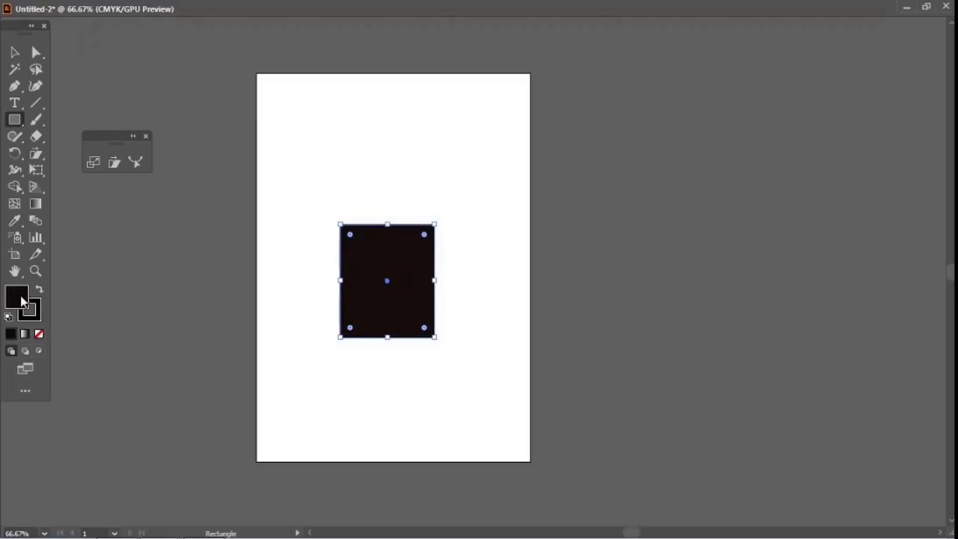
{"action": "left_click", "coordinate": [39, 334]}
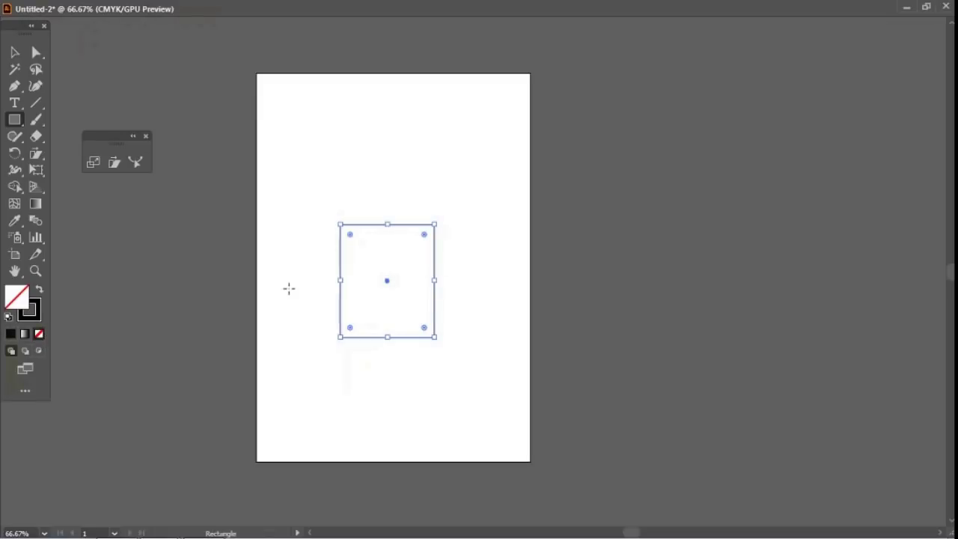
{"action": "left_click", "coordinate": [18, 55]}
{"action": "left_click", "coordinate": [366, 347]}
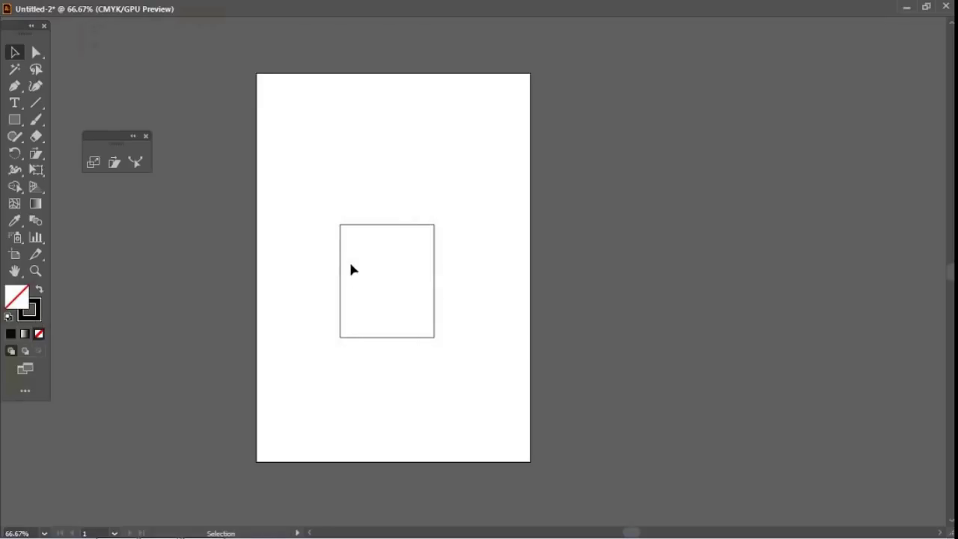
Step: Try to bend the rectangle's right side inward with the Reshape tool while all its anchor points are selected
{"action": "key", "text": "z"}
{"action": "left_click", "coordinate": [352, 289]}
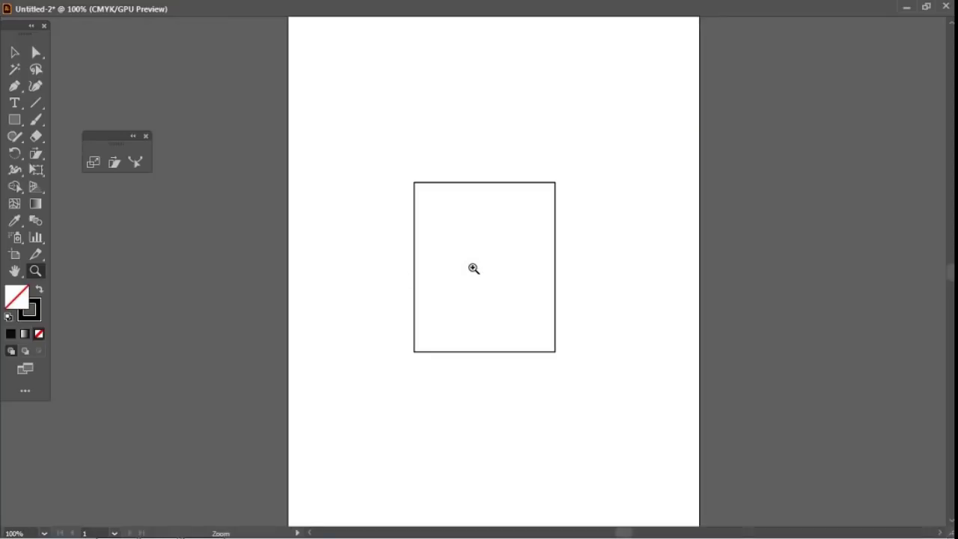
{"action": "left_click_drag", "start_coordinate": [495, 260], "coordinate": [434, 222]}
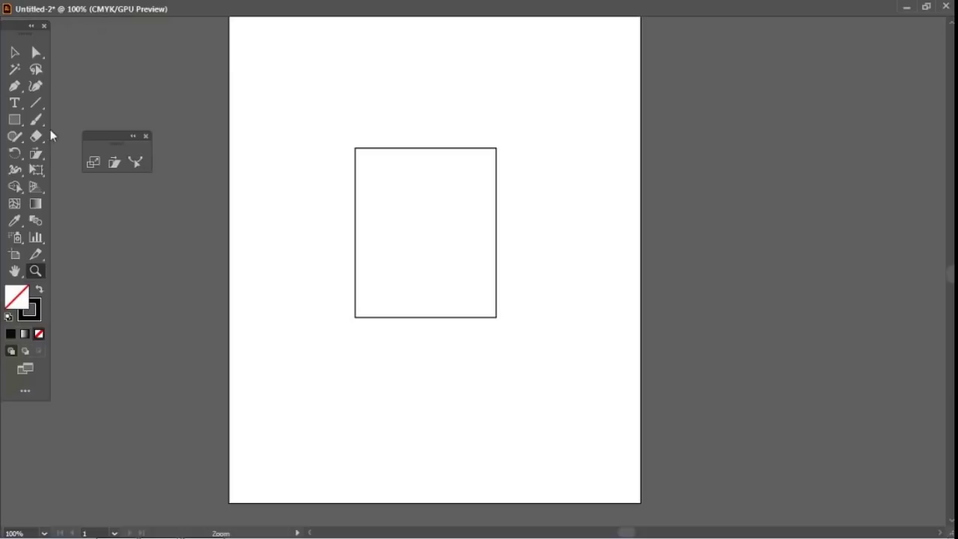
{"action": "left_click", "coordinate": [135, 163]}
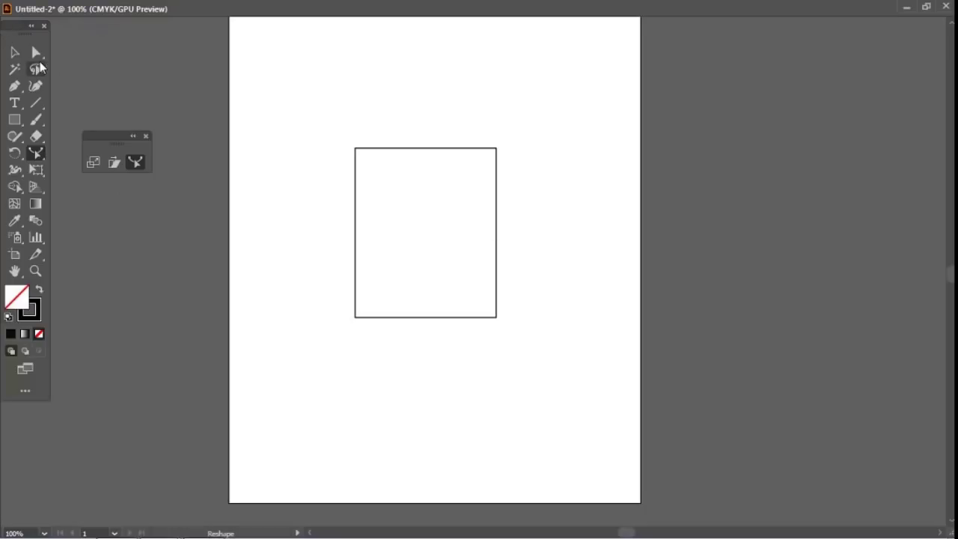
{"action": "key", "text": "a"}
{"action": "left_click_drag", "start_coordinate": [336, 128], "coordinate": [526, 342]}
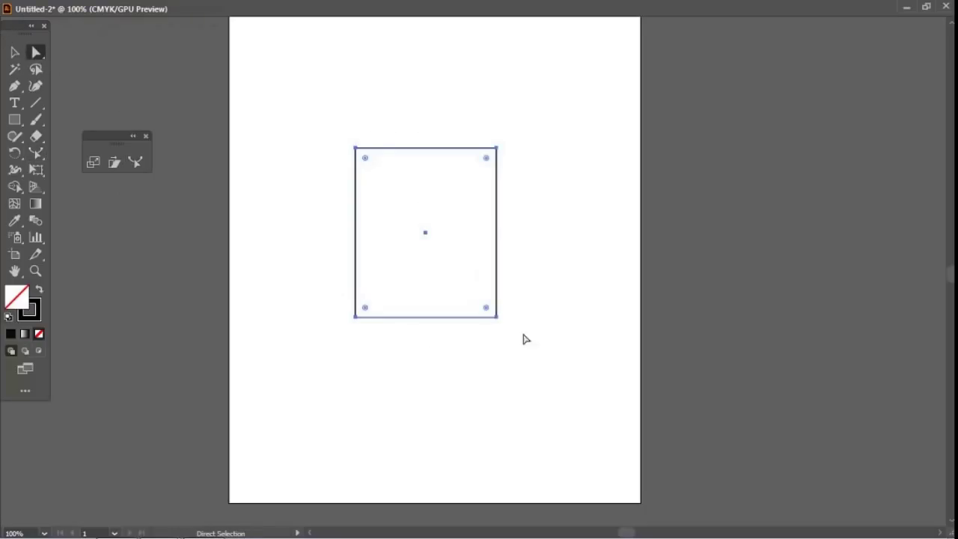
{"action": "left_click", "coordinate": [134, 163]}
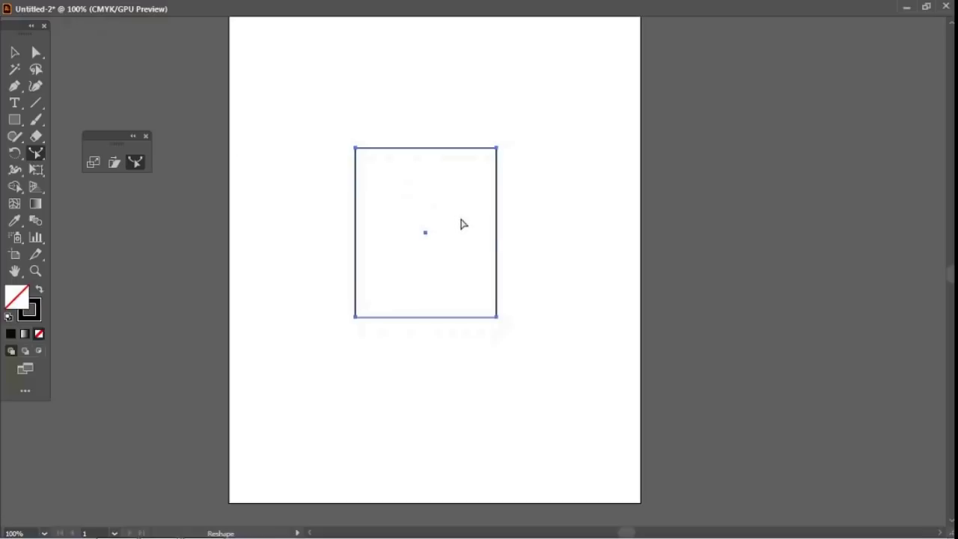
{"action": "left_click_drag", "start_coordinate": [499, 236], "coordinate": [490, 235]}
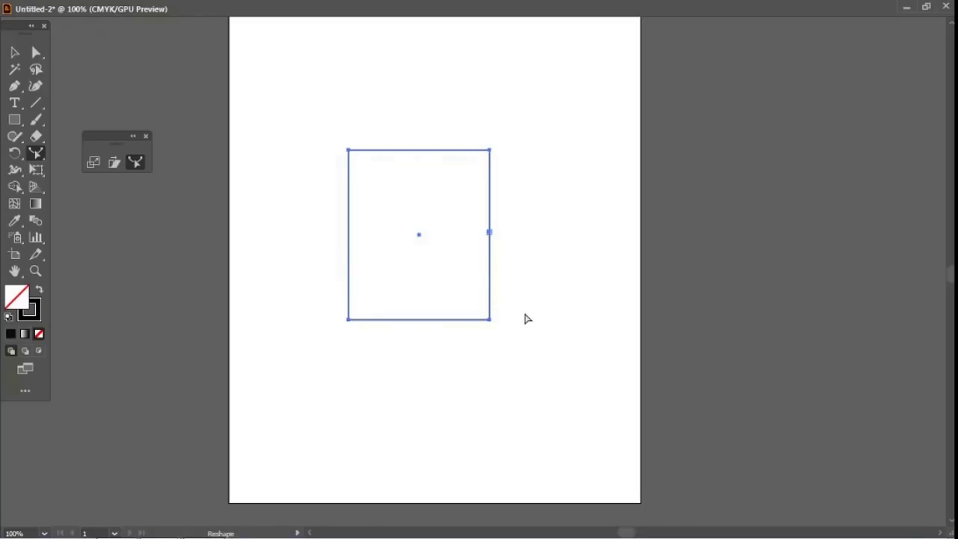
Step: With the corner points unselected, curve the rectangle's right and left sides inward at mid-height with the Reshape tool
{"action": "key", "text": "a"}
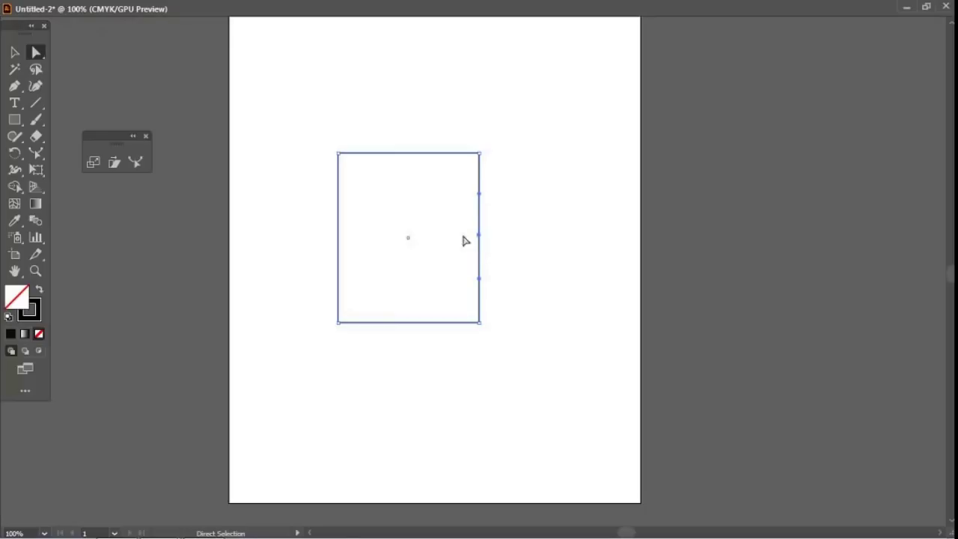
{"action": "left_click", "coordinate": [137, 163]}
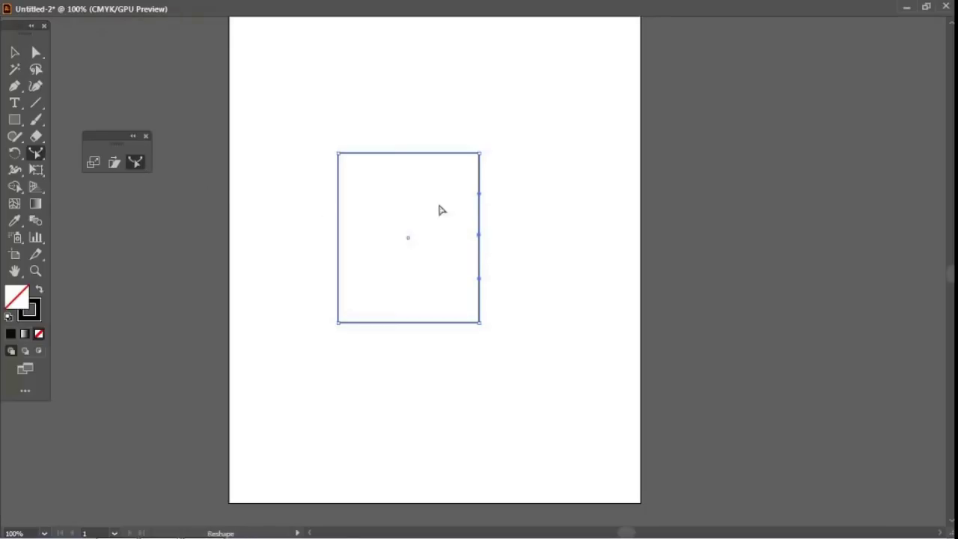
{"action": "left_click_drag", "start_coordinate": [479, 239], "coordinate": [461, 244]}
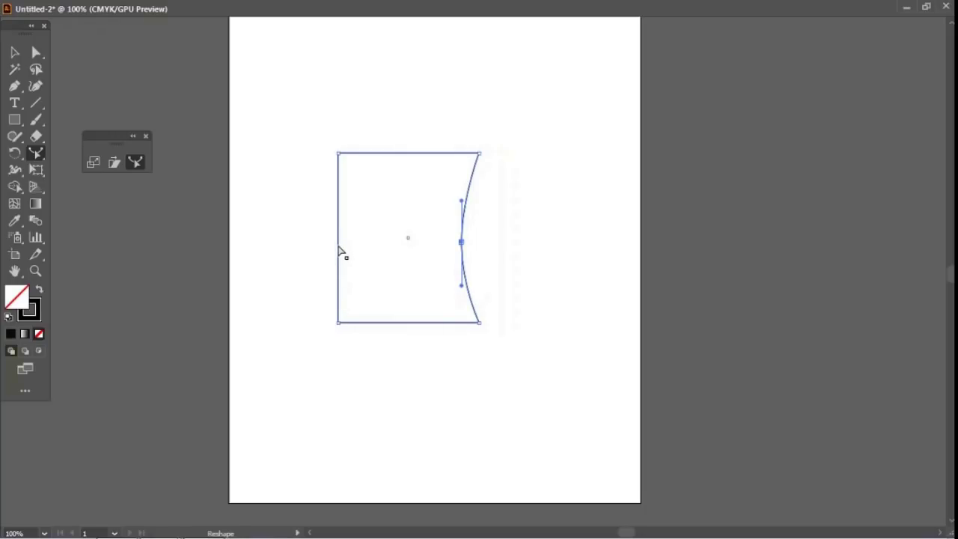
{"action": "left_click", "coordinate": [338, 247]}
{"action": "left_click_drag", "start_coordinate": [338, 247], "coordinate": [366, 250]}
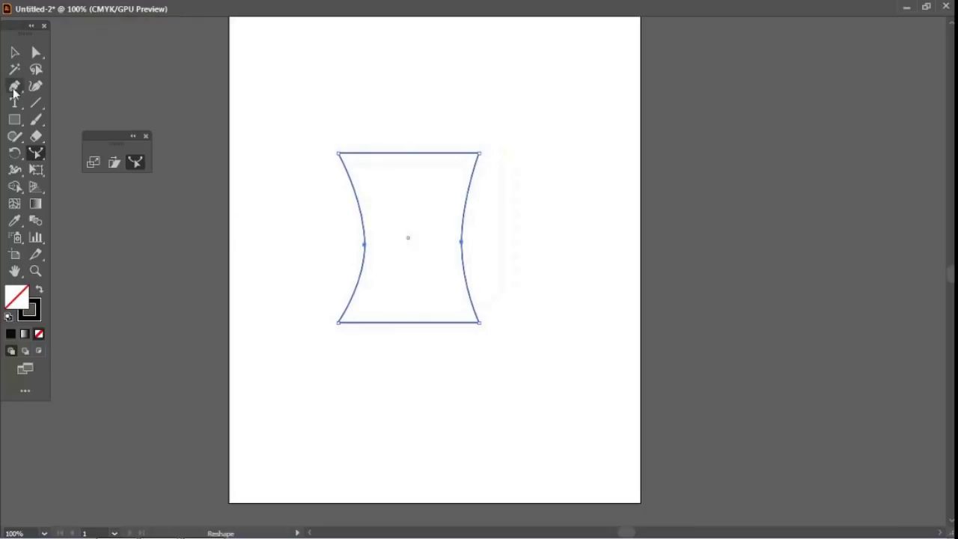
Step: Select the reshaped outline, move it slightly downward and delete it
{"action": "left_click", "coordinate": [13, 54]}
{"action": "left_click_drag", "start_coordinate": [325, 126], "coordinate": [551, 370]}
{"action": "left_click_drag", "start_coordinate": [463, 282], "coordinate": [464, 294]}
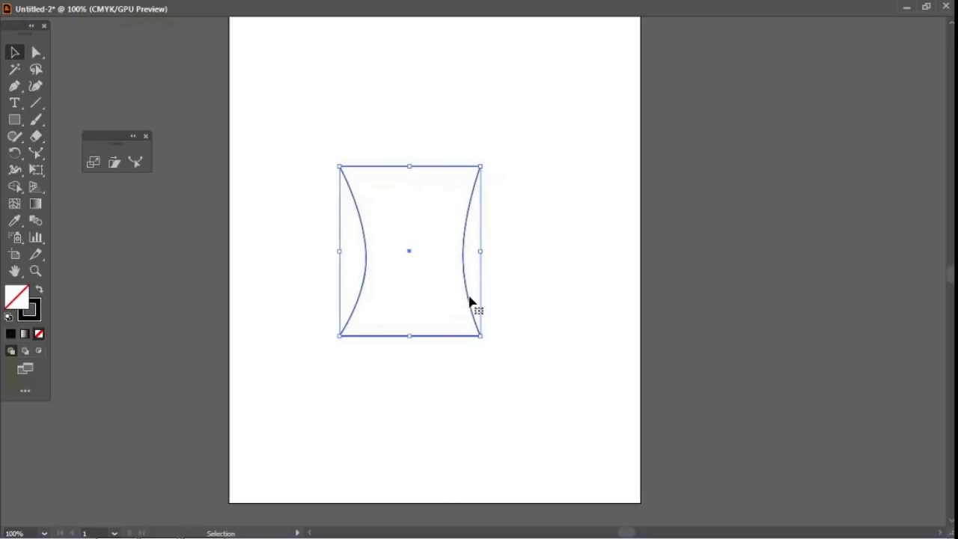
{"action": "key", "text": "Delete"}
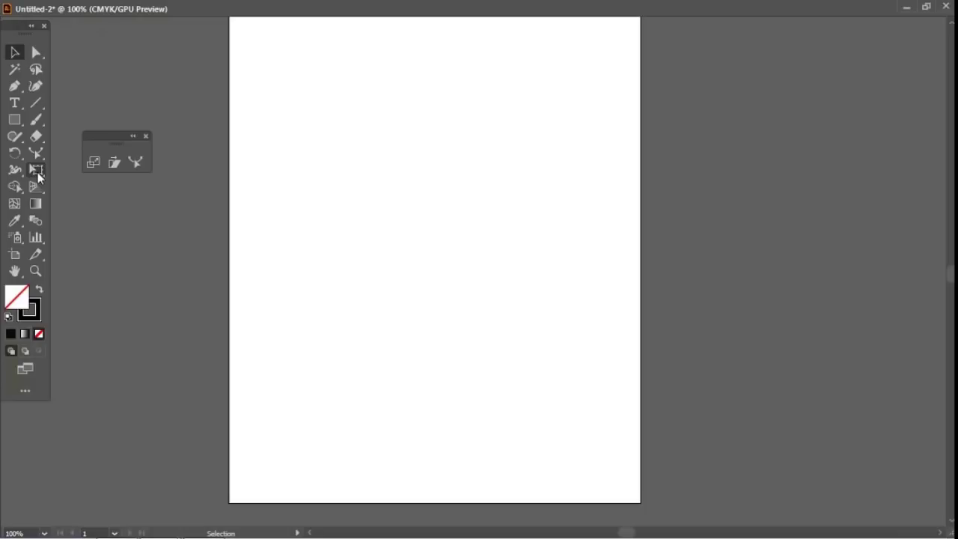
Step: Draw an unfilled square with a black outline slightly left of the artboard's centre
{"action": "left_click", "coordinate": [14, 120]}
{"action": "left_click_drag", "start_coordinate": [329, 173], "coordinate": [460, 304]}
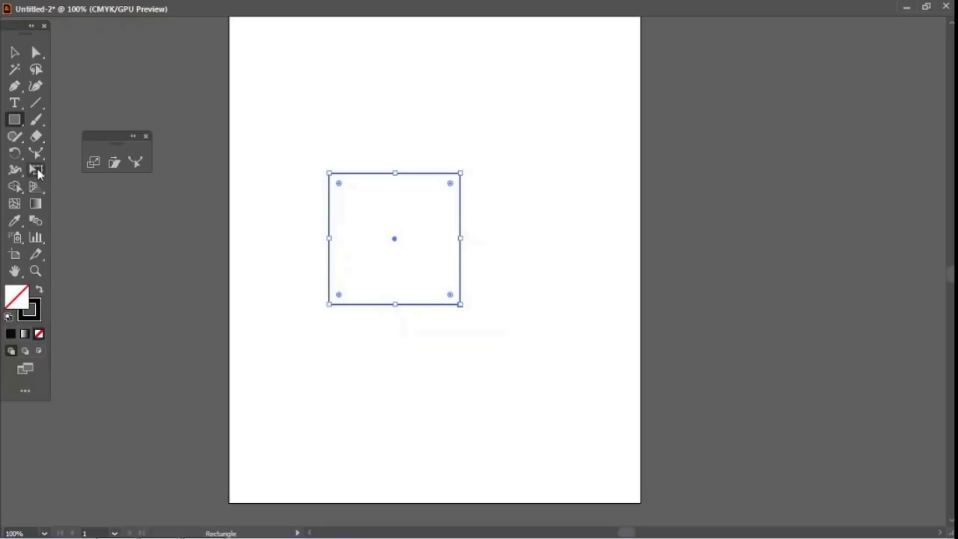
Step: Stretch the square into a slightly taller rectangle and rotate it a few degrees counterclockwise with the Free Transform tool
{"action": "left_click", "coordinate": [38, 171]}
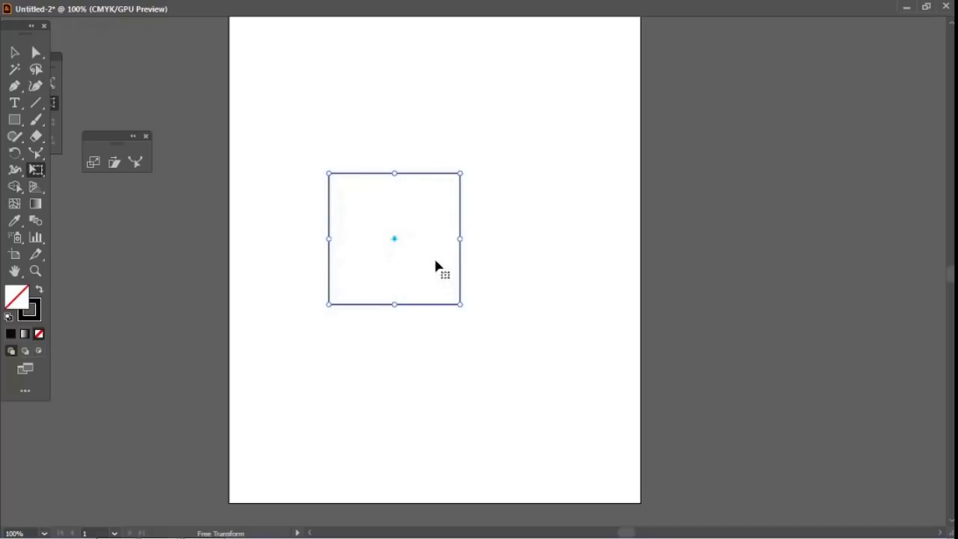
{"action": "left_click_drag", "start_coordinate": [458, 304], "coordinate": [474, 326]}
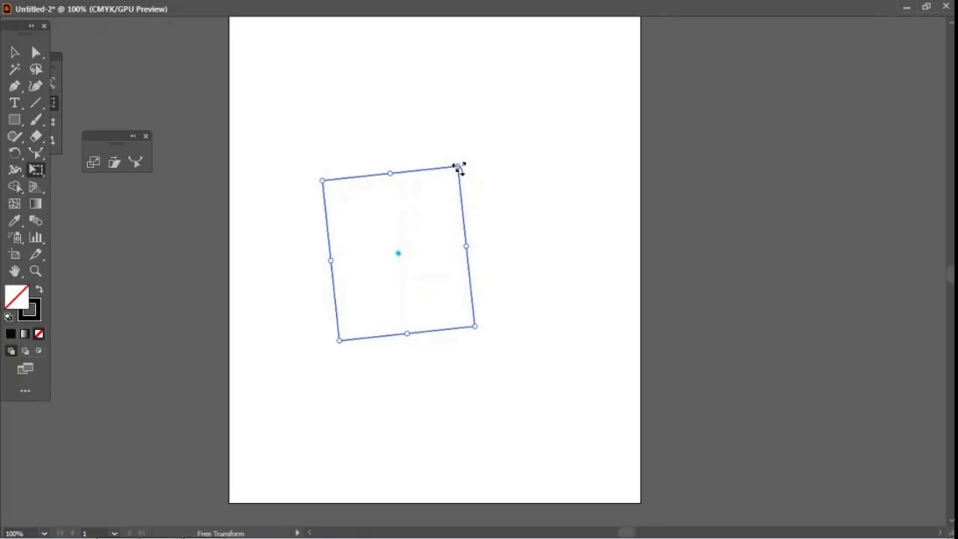
{"action": "left_click_drag", "start_coordinate": [485, 188], "coordinate": [469, 169]}
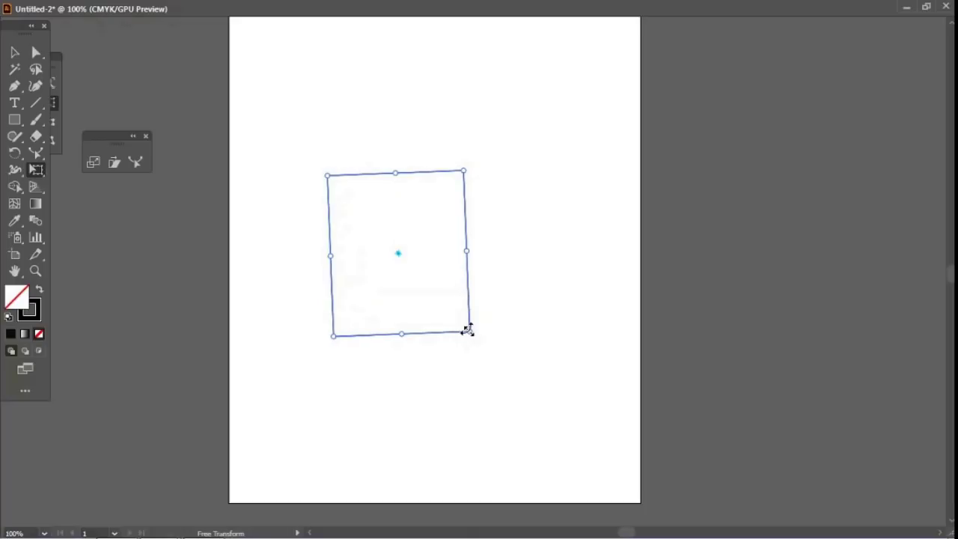
Step: Resize the tilted rectangle from its lower-right corner with the Free Transform tool
{"action": "left_click_drag", "start_coordinate": [467, 330], "coordinate": [466, 326]}
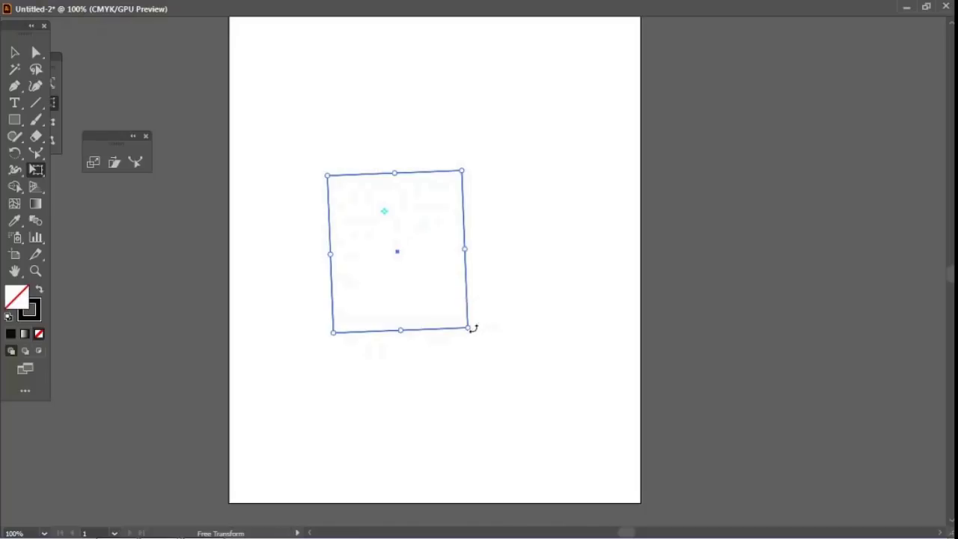
{"action": "left_click_drag", "start_coordinate": [467, 327], "coordinate": [507, 363]}
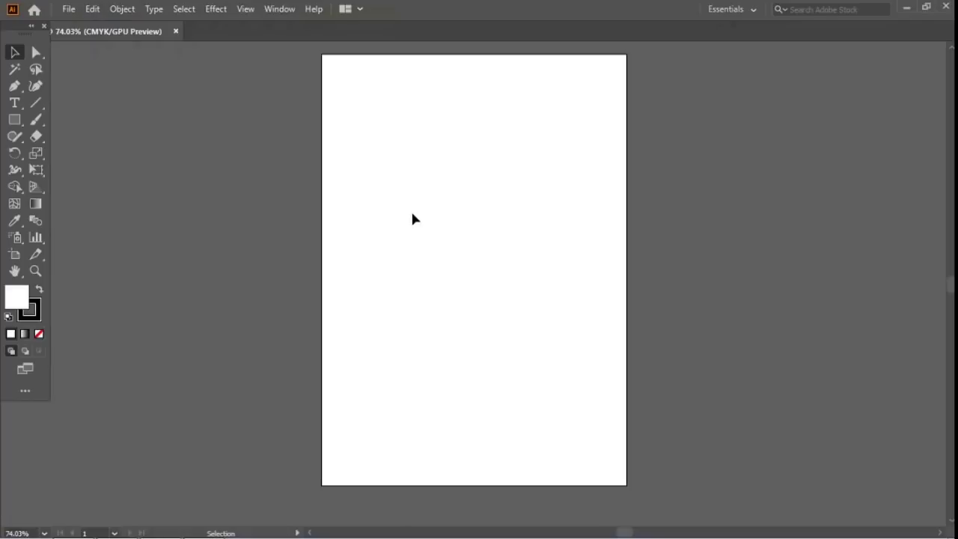
Step: Choose the Ellipse tool and set the fill colour to a bright cyan-blue
{"action": "left_click", "coordinate": [22, 125]}
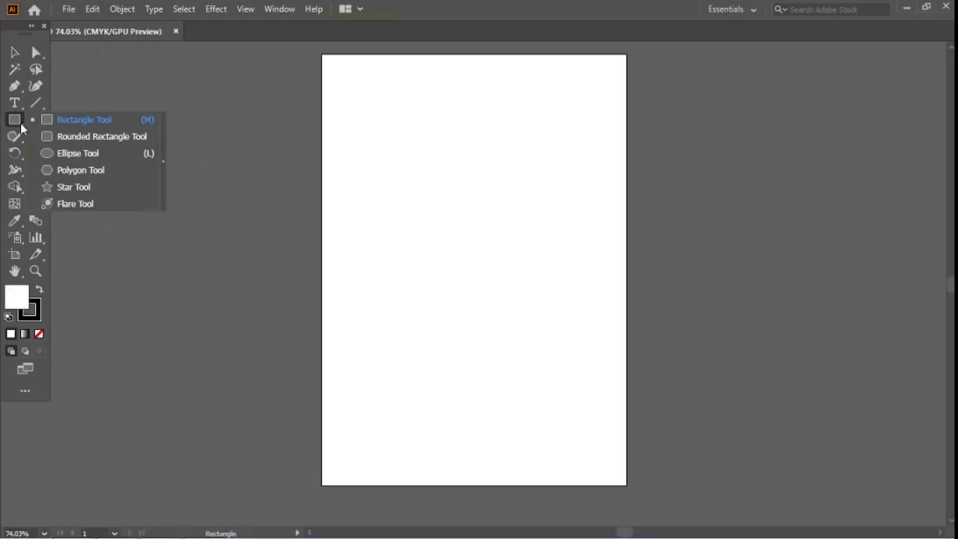
{"action": "left_click", "coordinate": [57, 153]}
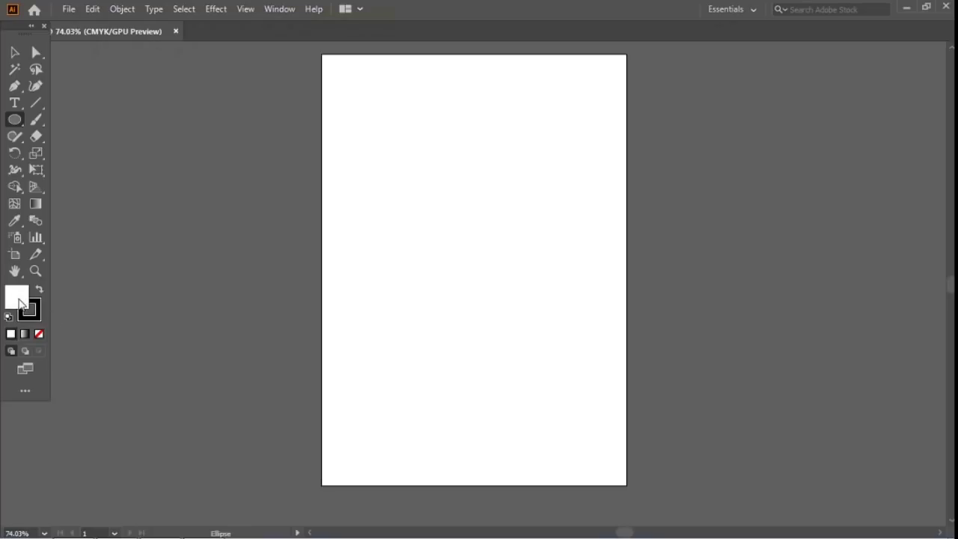
{"action": "double_click", "coordinate": [20, 301]}
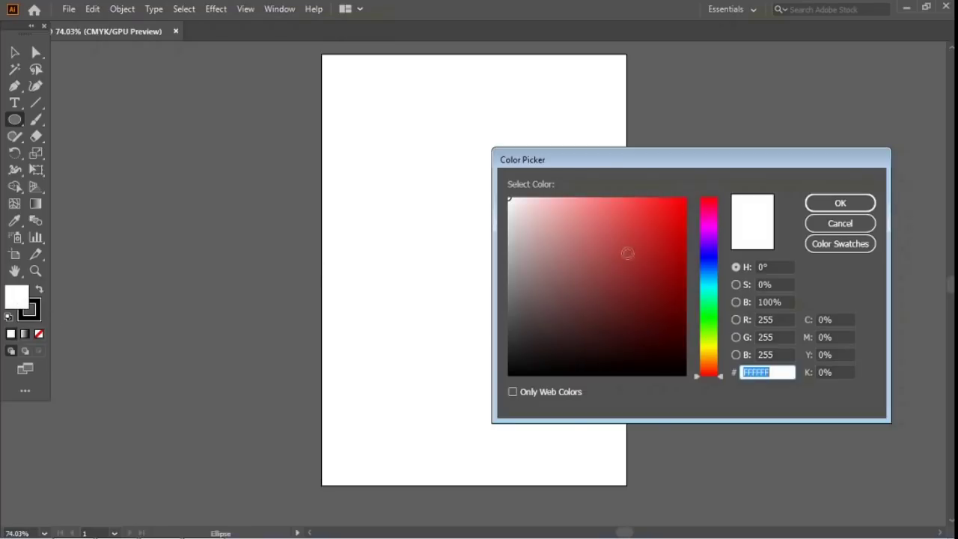
{"action": "left_click", "coordinate": [711, 286]}
{"action": "left_click_drag", "start_coordinate": [676, 209], "coordinate": [677, 204]}
{"action": "left_click", "coordinate": [816, 205]}
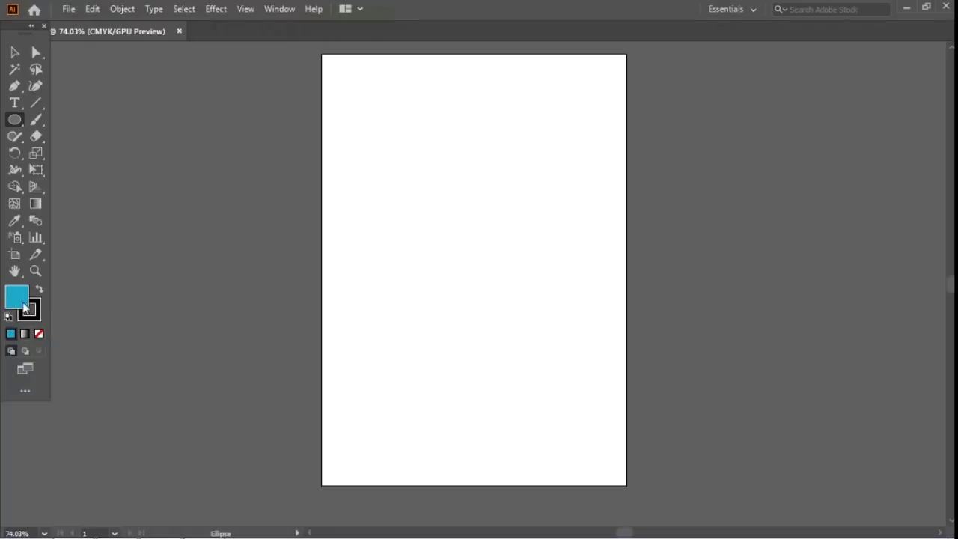
Step: Draw two similar-sized blue circles side by side in the upper half of the artboard
{"action": "left_click_drag", "start_coordinate": [360, 188], "coordinate": [445, 274]}
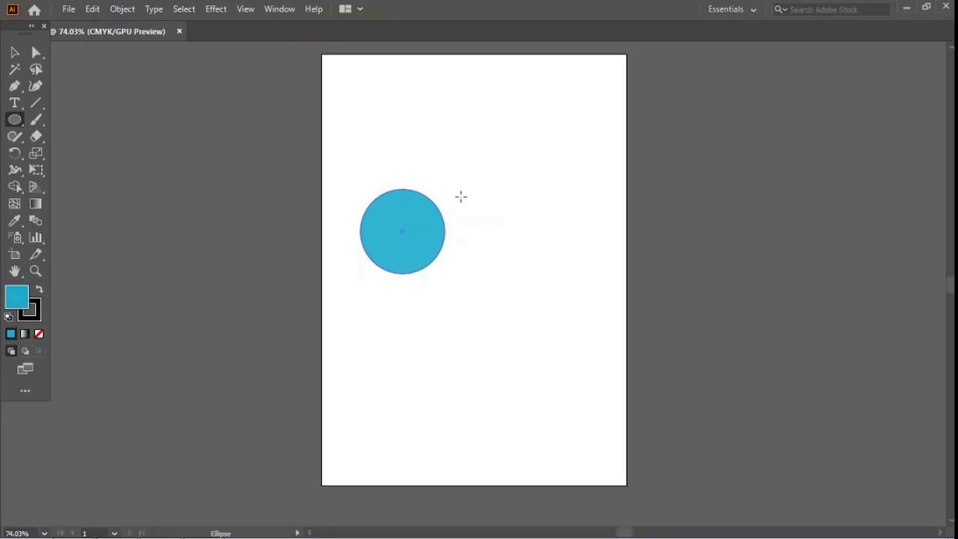
{"action": "left_click_drag", "start_coordinate": [464, 195], "coordinate": [543, 281]}
{"action": "left_click", "coordinate": [14, 52]}
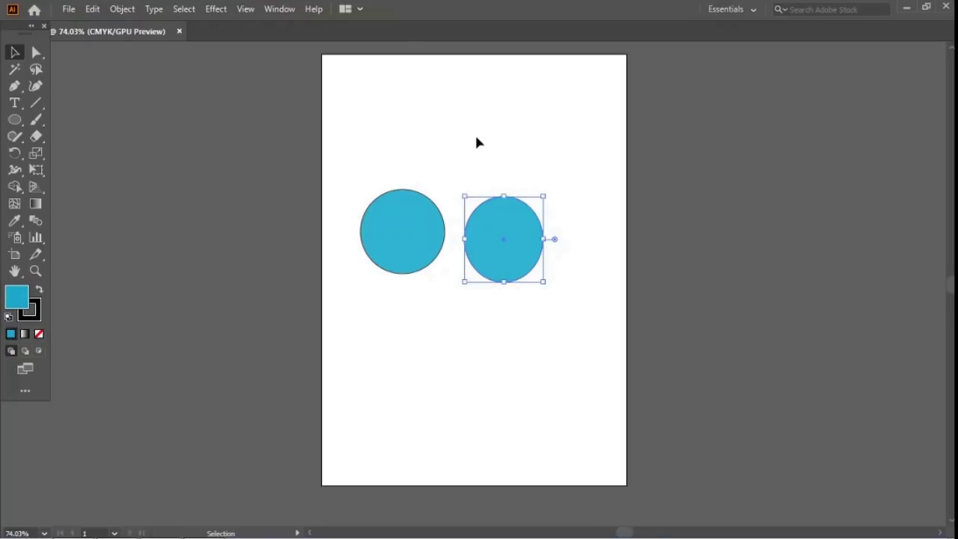
{"action": "key", "text": "shift"}
{"action": "key", "text": "shift+m"}
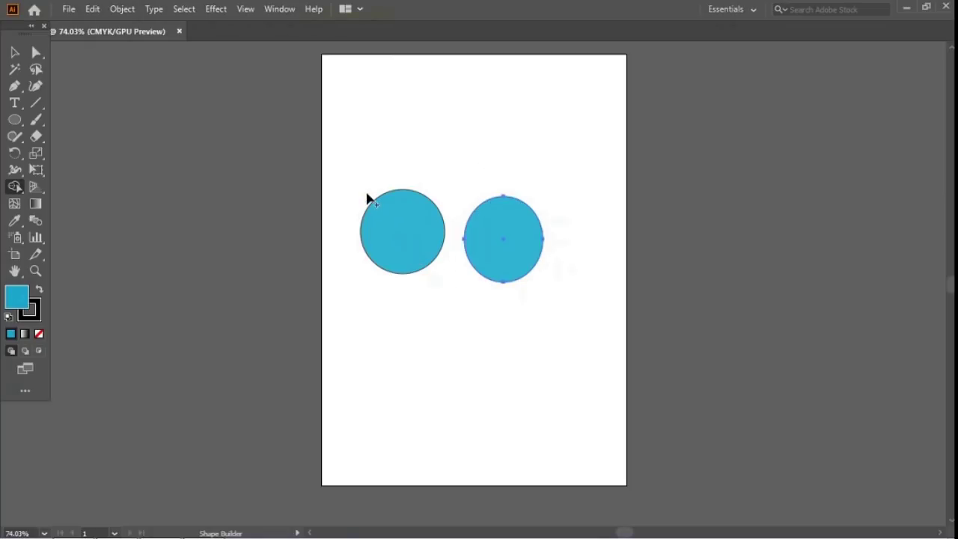
{"action": "left_click", "coordinate": [14, 52]}
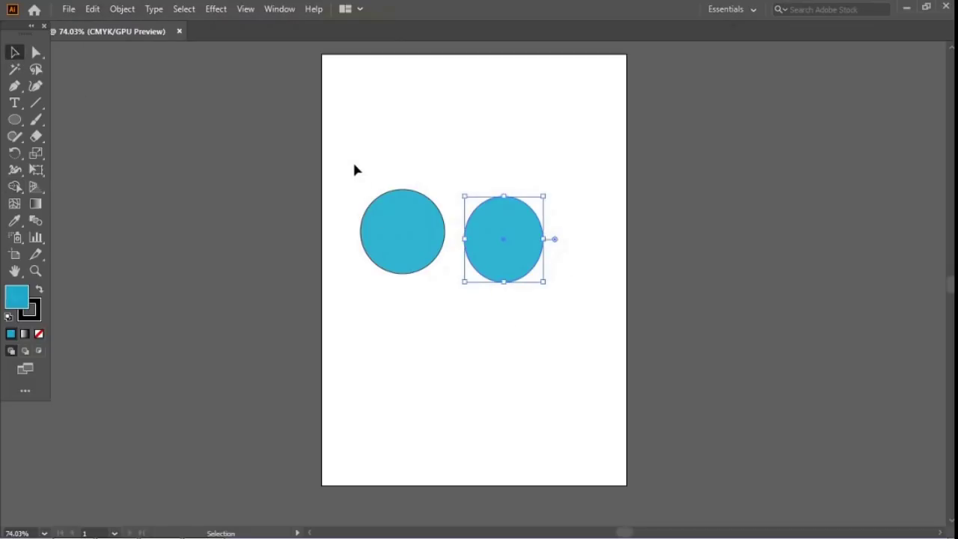
{"action": "left_click_drag", "start_coordinate": [383, 193], "coordinate": [582, 332]}
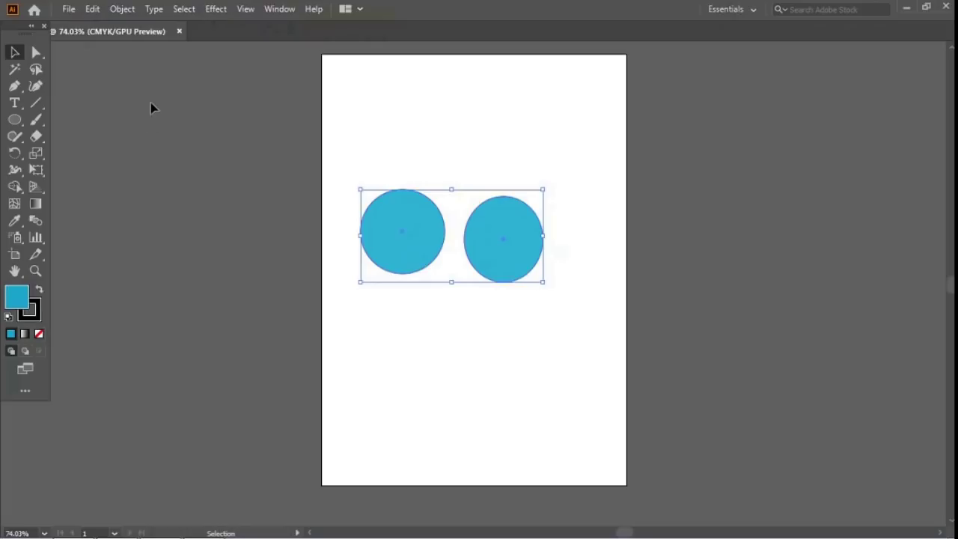
{"action": "left_click", "coordinate": [249, 151]}
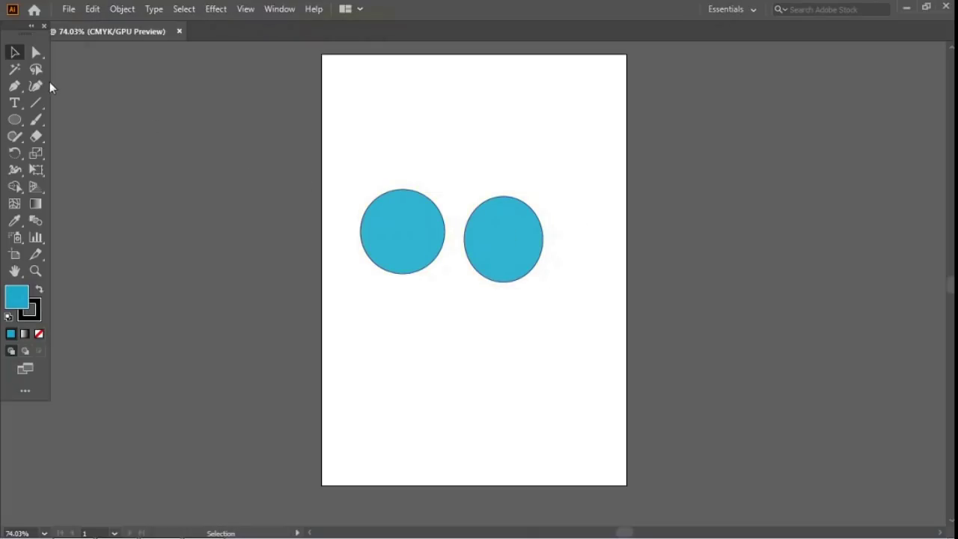
Step: Move the right circle to overlap the left one and try the Shape Builder tool with only the right circle selected
{"action": "left_click_drag", "start_coordinate": [474, 247], "coordinate": [457, 235]}
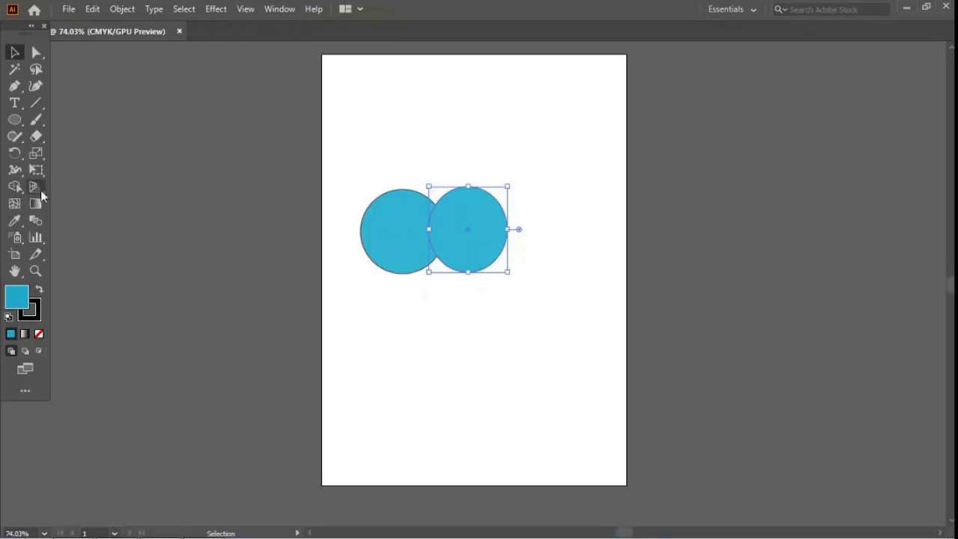
{"action": "left_click", "coordinate": [15, 187]}
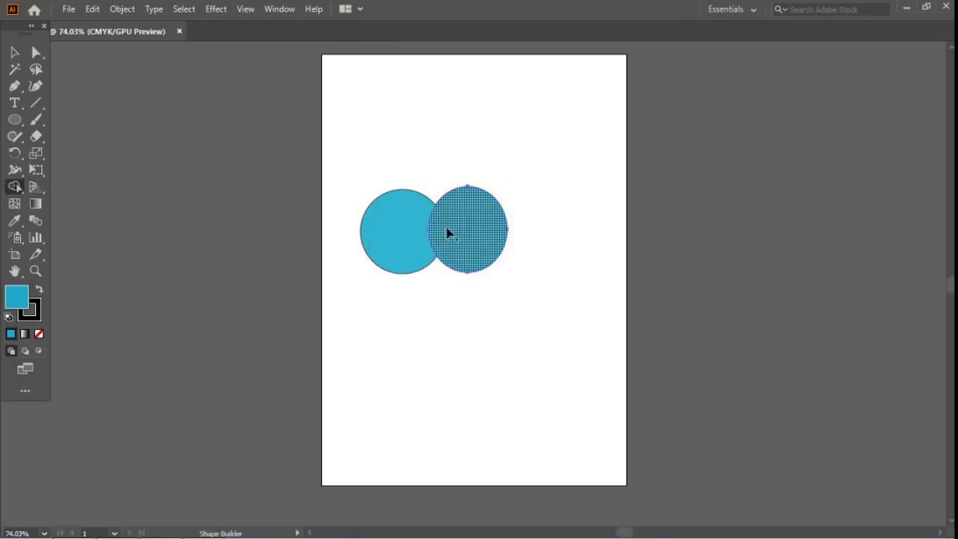
{"action": "mouse_move", "coordinate": [463, 218]}
{"action": "left_mouse_down"}
{"action": "mouse_move", "coordinate": [359, 233]}
{"action": "mouse_move", "coordinate": [445, 230]}
{"action": "left_mouse_up"}
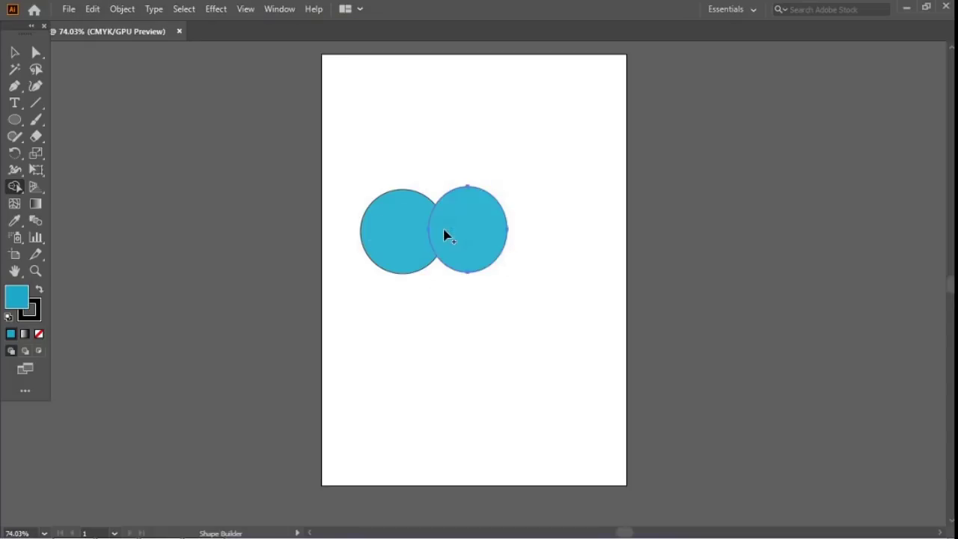
Step: Select both overlapping circles and merge them into one shape with the Shape Builder tool
{"action": "left_click", "coordinate": [15, 52]}
{"action": "left_click_drag", "start_coordinate": [351, 149], "coordinate": [558, 318]}
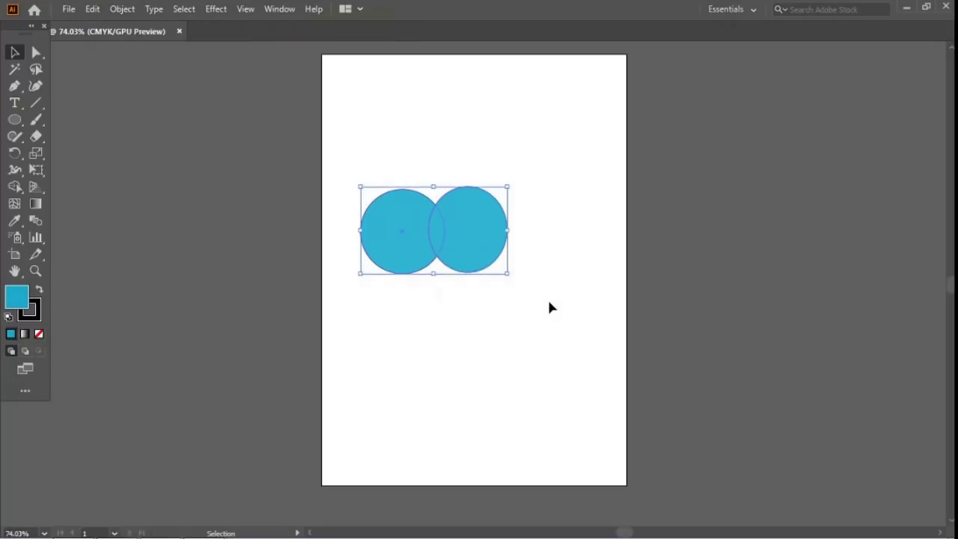
{"action": "left_click", "coordinate": [15, 186]}
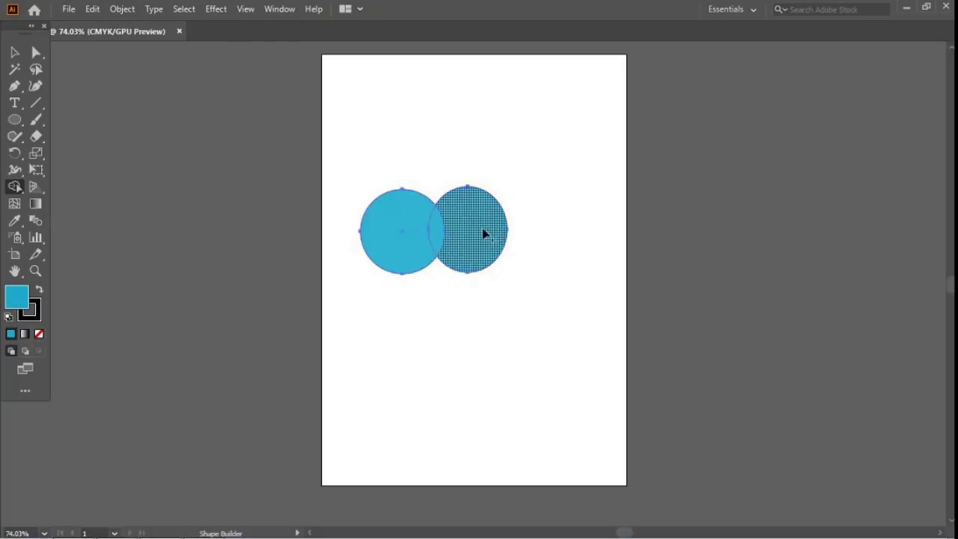
{"action": "mouse_move", "coordinate": [456, 226]}
{"action": "left_mouse_down"}
{"action": "mouse_move", "coordinate": [464, 226]}
{"action": "mouse_move", "coordinate": [402, 230]}
{"action": "left_mouse_up"}
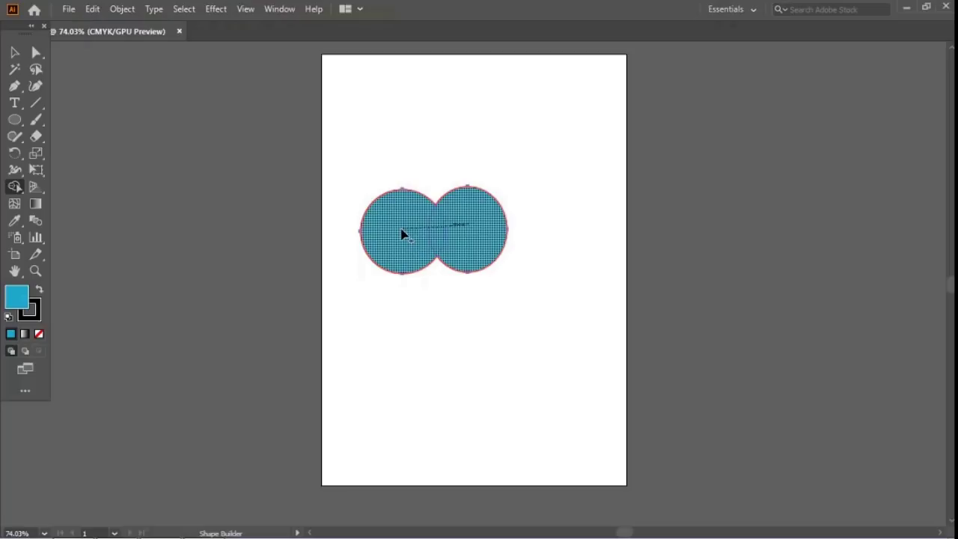
{"action": "left_click_drag", "start_coordinate": [401, 230], "coordinate": [402, 232]}
Step: Move the merged shape around the artboard, placing it in the lower half
{"action": "left_click", "coordinate": [14, 51]}
{"action": "left_click", "coordinate": [322, 189]}
{"action": "left_click_drag", "start_coordinate": [421, 249], "coordinate": [539, 336]}
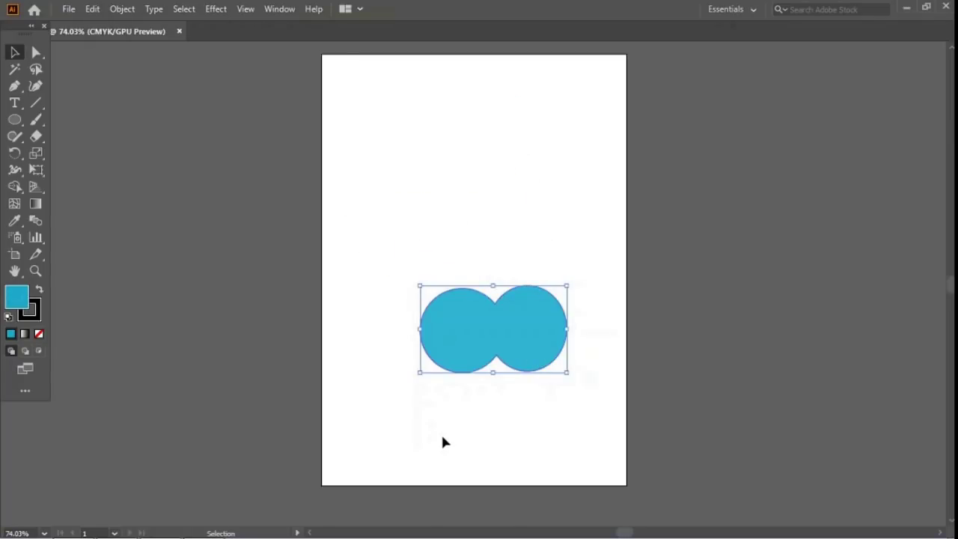
Step: Undo the moves and the merge to get back the two separate overlapping circles
{"action": "key", "text": "a"}
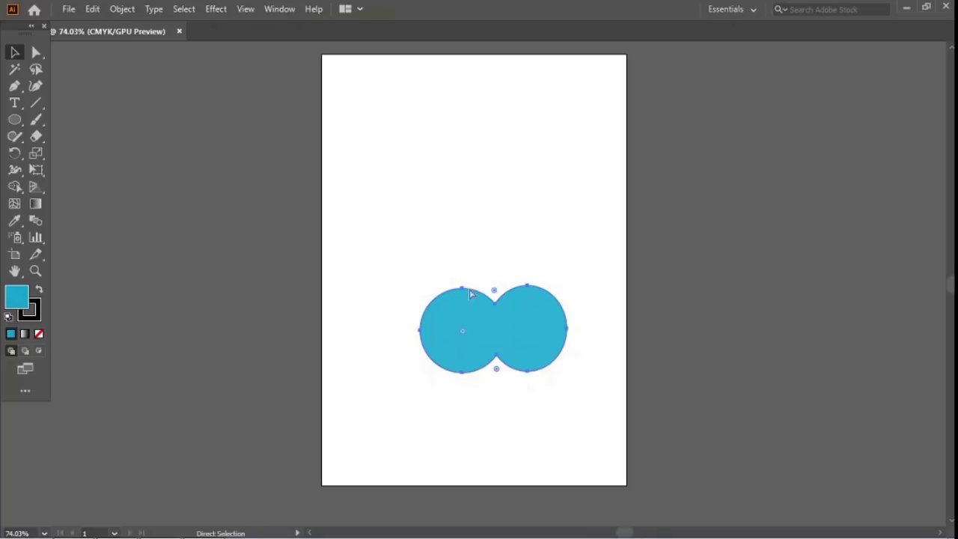
{"action": "key", "text": "ctrl+z"}
{"action": "key", "text": "ctrl+z"}
{"action": "key", "text": "ctrl+z"}
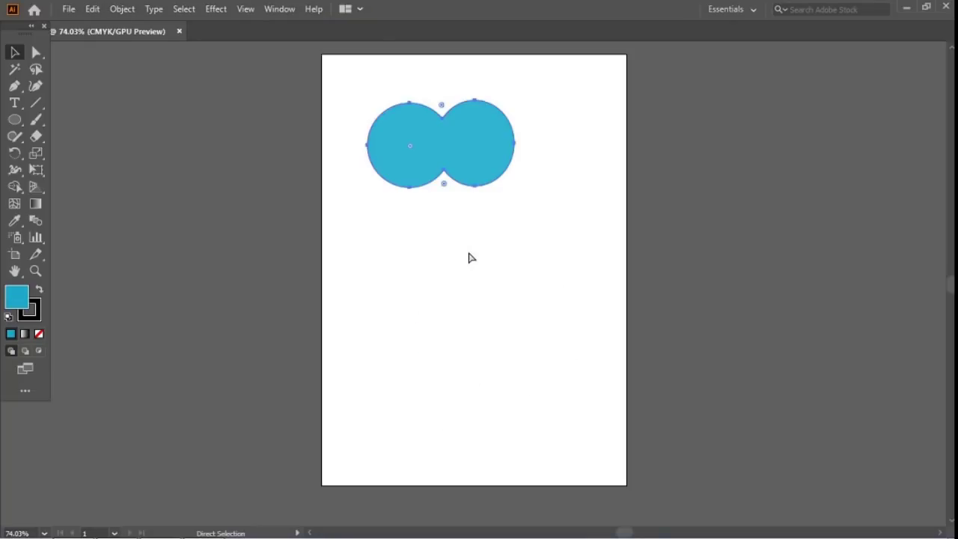
{"action": "key", "text": "v"}
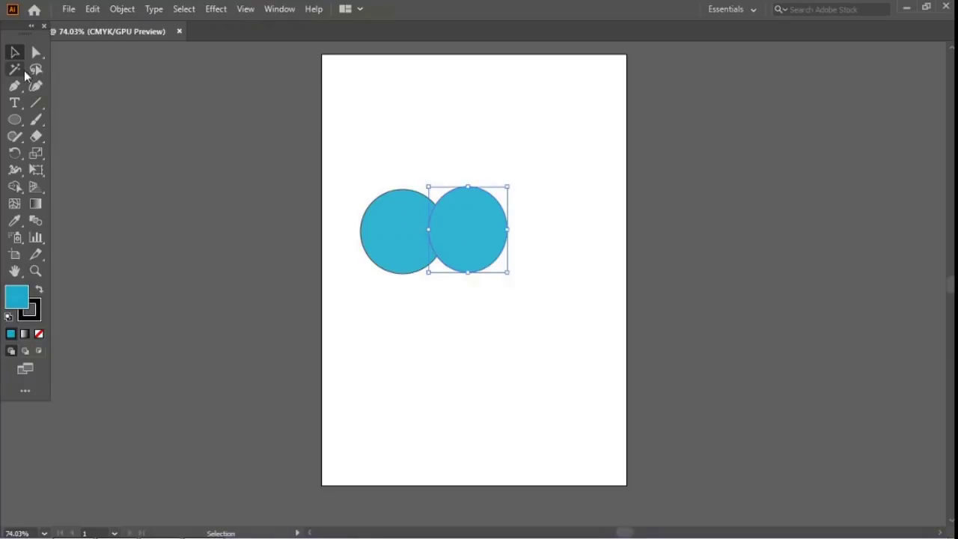
Step: Move the right circle further over the left one and try Shape Builder across both with only the right circle selected
{"action": "mouse_move", "coordinate": [447, 237]}
{"action": "left_mouse_down"}
{"action": "mouse_move", "coordinate": [501, 314]}
{"action": "mouse_move", "coordinate": [464, 250]}
{"action": "mouse_move", "coordinate": [481, 261]}
{"action": "mouse_move", "coordinate": [475, 254]}
{"action": "mouse_move", "coordinate": [413, 275]}
{"action": "mouse_move", "coordinate": [421, 285]}
{"action": "mouse_move", "coordinate": [456, 240]}
{"action": "left_mouse_up"}
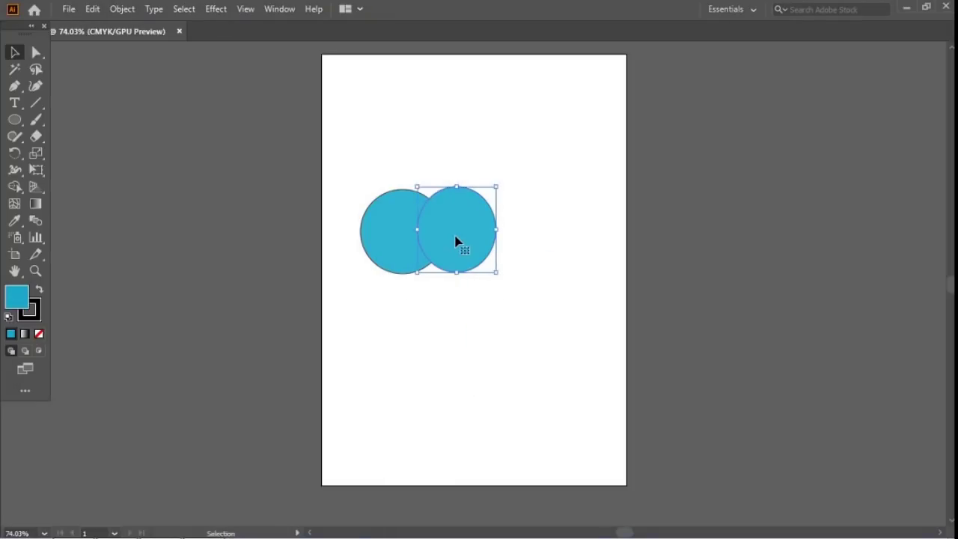
{"action": "left_click", "coordinate": [18, 188]}
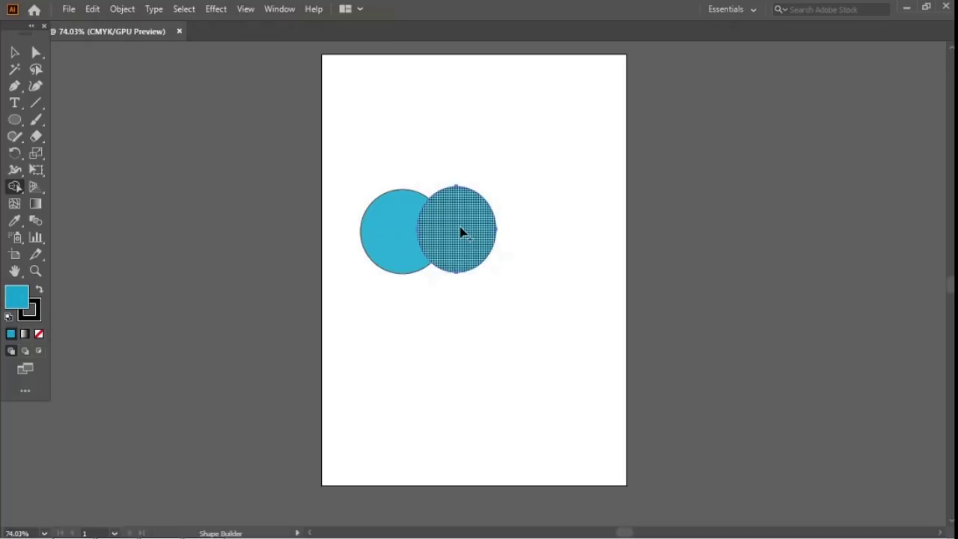
{"action": "left_click_drag", "start_coordinate": [358, 171], "coordinate": [481, 274]}
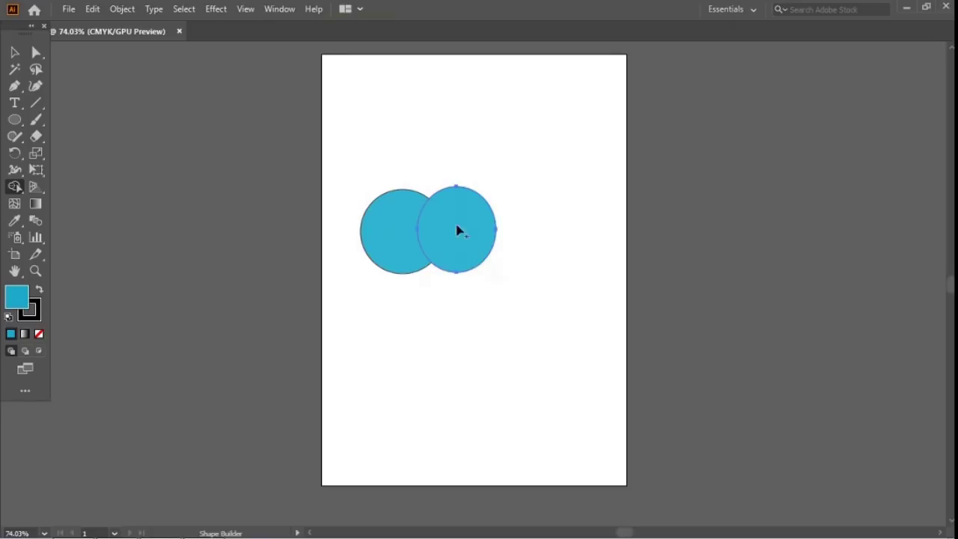
{"action": "left_click_drag", "start_coordinate": [353, 199], "coordinate": [483, 267]}
{"action": "mouse_move", "coordinate": [493, 187]}
{"action": "left_mouse_down"}
{"action": "mouse_move", "coordinate": [450, 225]}
{"action": "mouse_move", "coordinate": [380, 262]}
{"action": "left_mouse_up"}
Step: Select both circles again and unite them into a single shape by running Shape Builder from the right circle to the left
{"action": "left_click", "coordinate": [14, 51]}
{"action": "left_click_drag", "start_coordinate": [344, 159], "coordinate": [534, 325]}
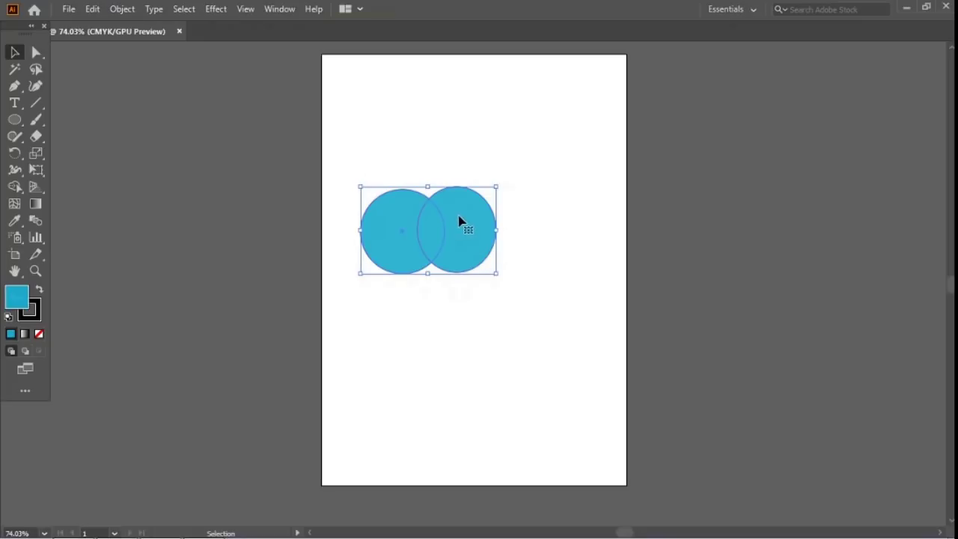
{"action": "left_click", "coordinate": [15, 187]}
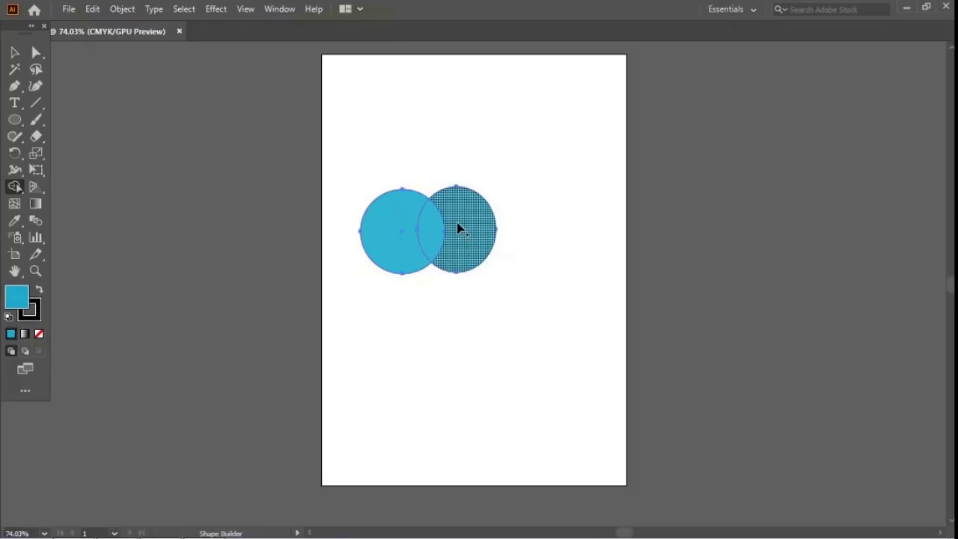
{"action": "left_click_drag", "start_coordinate": [455, 226], "coordinate": [395, 234]}
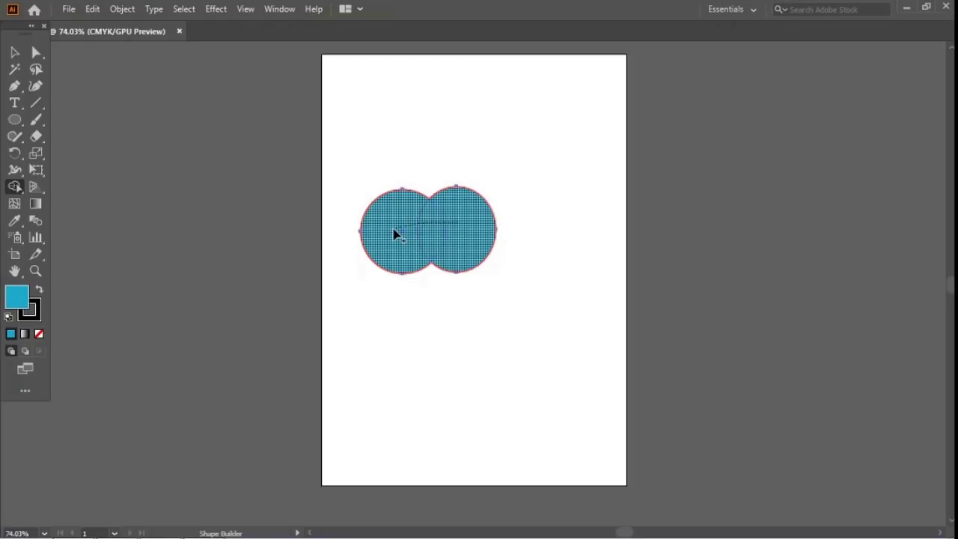
{"action": "left_click_drag", "start_coordinate": [396, 234], "coordinate": [402, 249]}
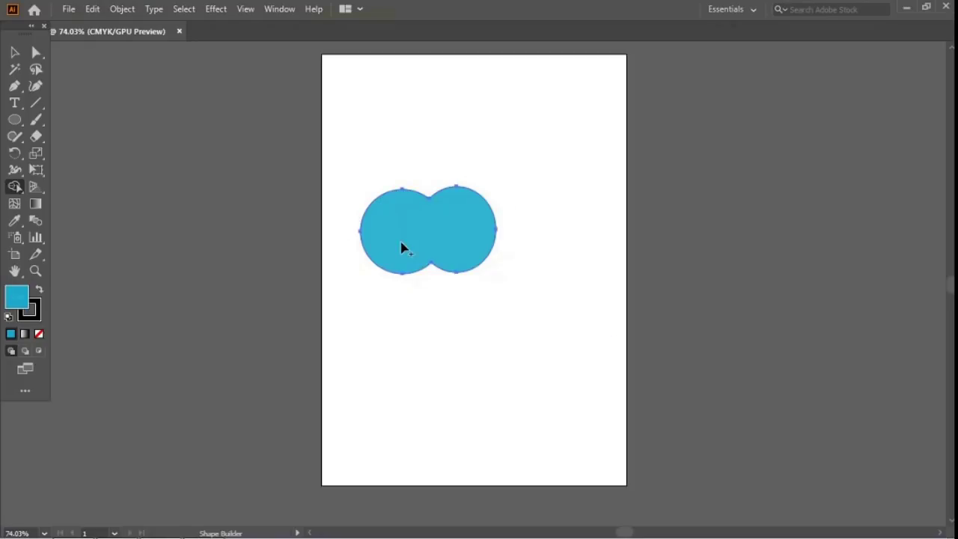
Step: Undo the merge and remove the right circle's non-overlapping part with the Shape Builder tool
{"action": "key", "text": "v"}
{"action": "key", "text": "shift+m"}
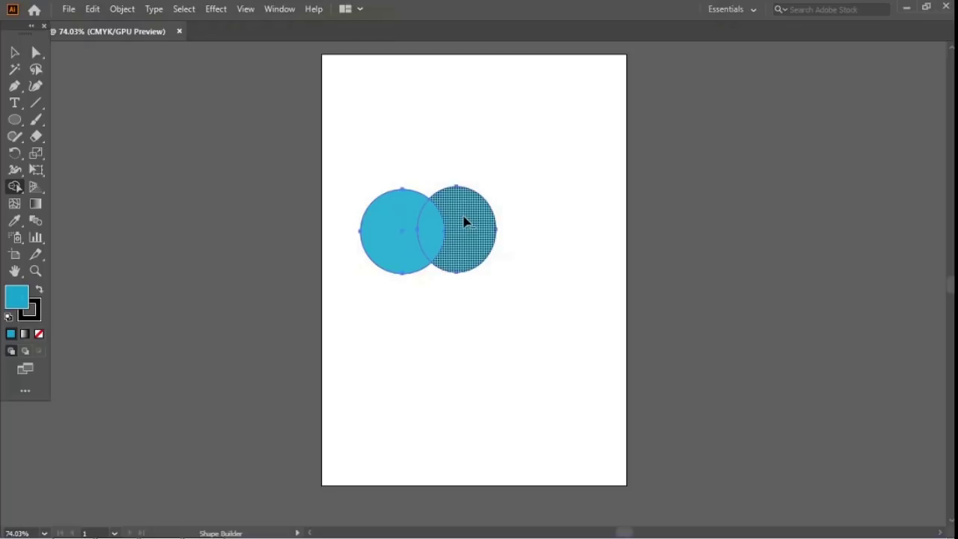
{"action": "left_click", "coordinate": [464, 221], "text": "alt"}
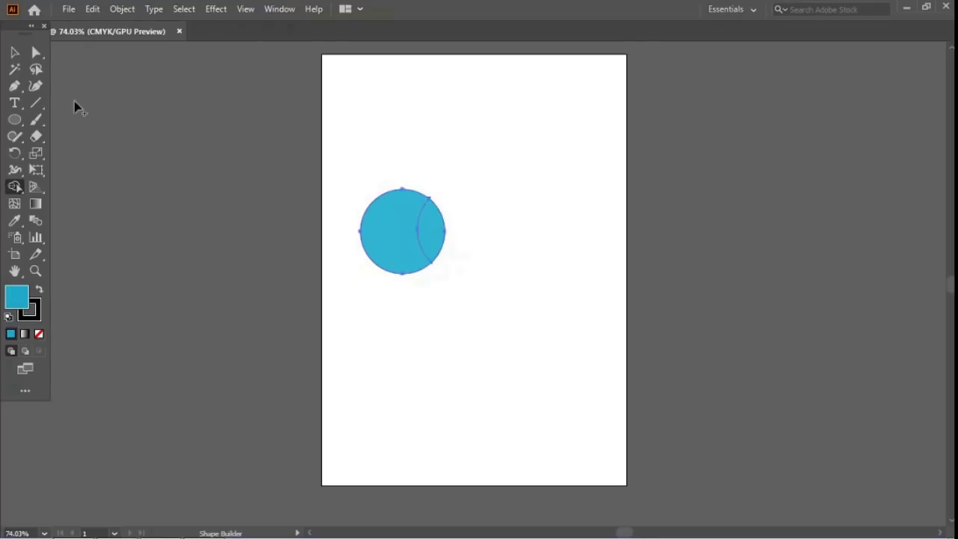
Step: Move the remaining circle slightly left and down, and pull its lens-shaped overlap piece out to the right
{"action": "left_click", "coordinate": [15, 53]}
{"action": "left_click_drag", "start_coordinate": [404, 250], "coordinate": [384, 256]}
{"action": "left_click", "coordinate": [406, 232]}
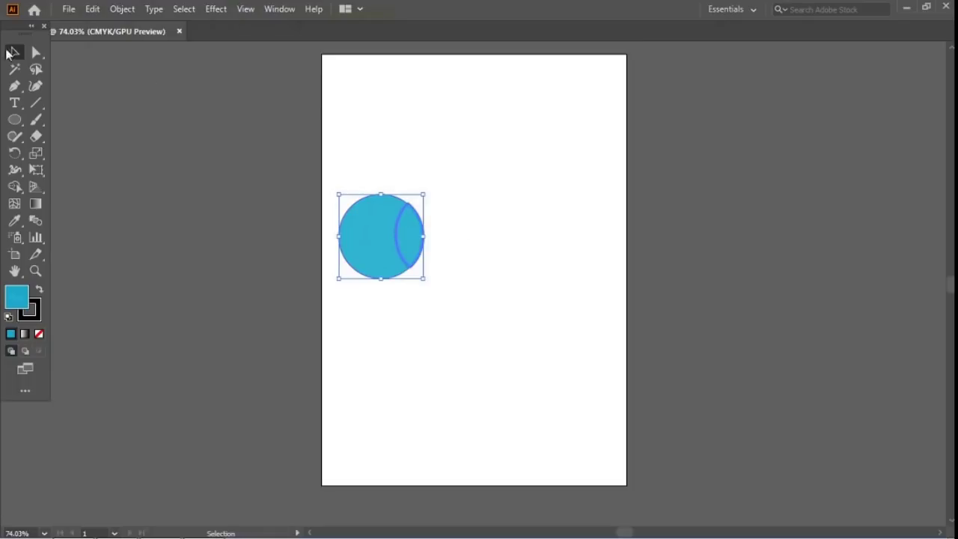
{"action": "left_click", "coordinate": [378, 142]}
{"action": "left_click_drag", "start_coordinate": [408, 234], "coordinate": [490, 246]}
Step: Undo the piece moves and the Shape Builder removal to restore both full overlapping circles
{"action": "key", "text": "ctrl+z"}
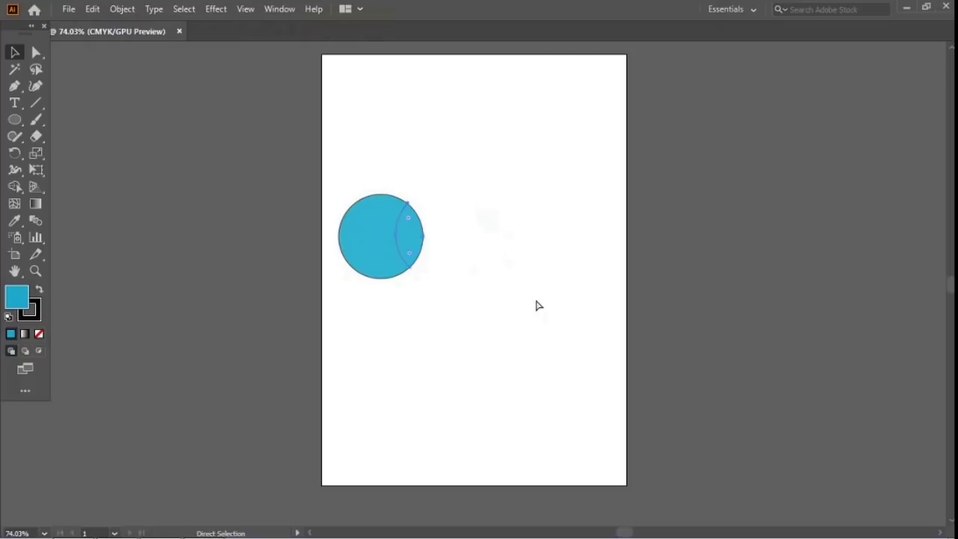
{"action": "key", "text": "a"}
{"action": "key", "text": "ctrl+z"}
{"action": "key", "text": "ctrl+z"}
{"action": "key", "text": "v"}
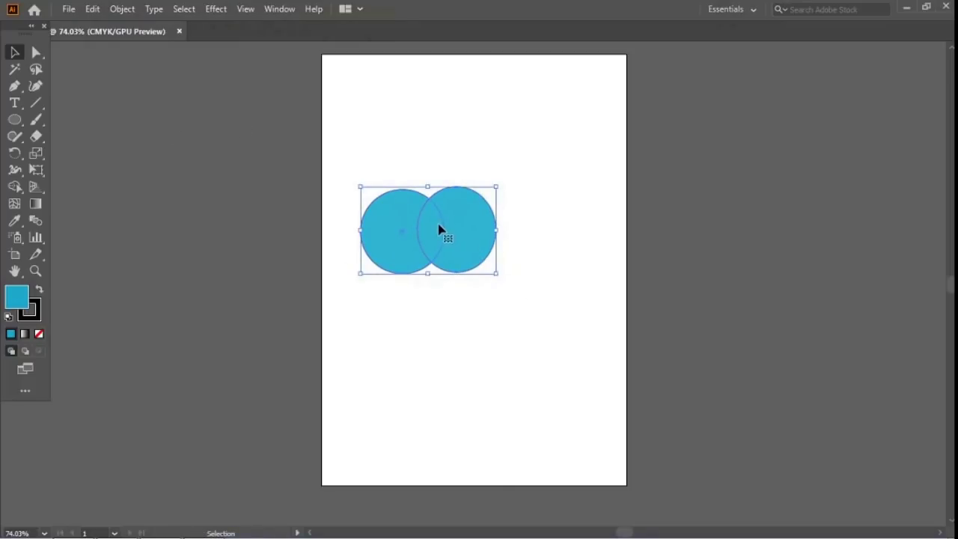
Step: Remove the lens-shaped overlap of the two circles with the Shape Builder tool, and pull the two remaining pieces apart
{"action": "left_click", "coordinate": [15, 187]}
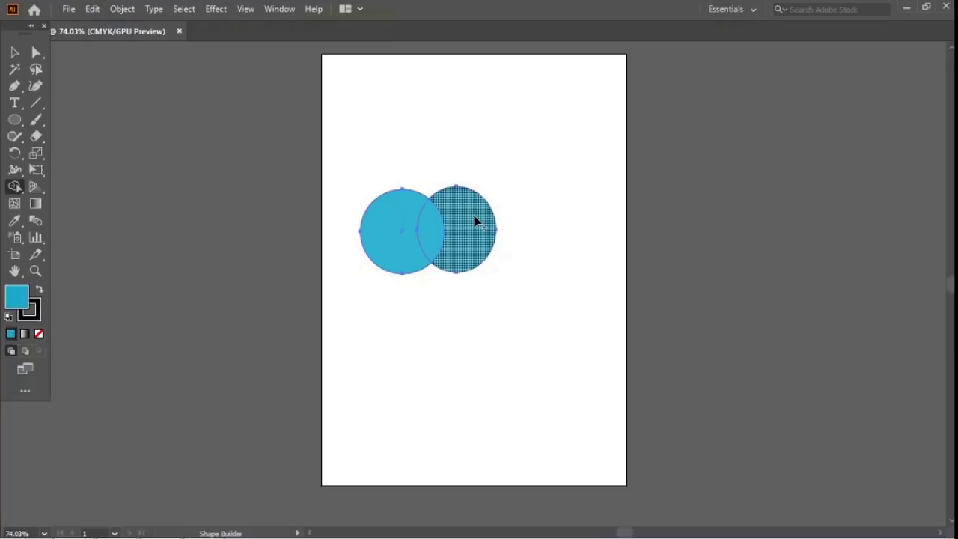
{"action": "left_click", "coordinate": [439, 235], "text": "alt"}
{"action": "key", "text": "v"}
{"action": "left_click_drag", "start_coordinate": [453, 223], "coordinate": [516, 224]}
{"action": "left_click_drag", "start_coordinate": [423, 242], "coordinate": [414, 274]}
Step: Undo the piece moves, the overlap removal and the earlier repositioning so the two full circles are separate
{"action": "key", "text": "ctrl+z"}
{"action": "key", "text": "ctrl+z"}
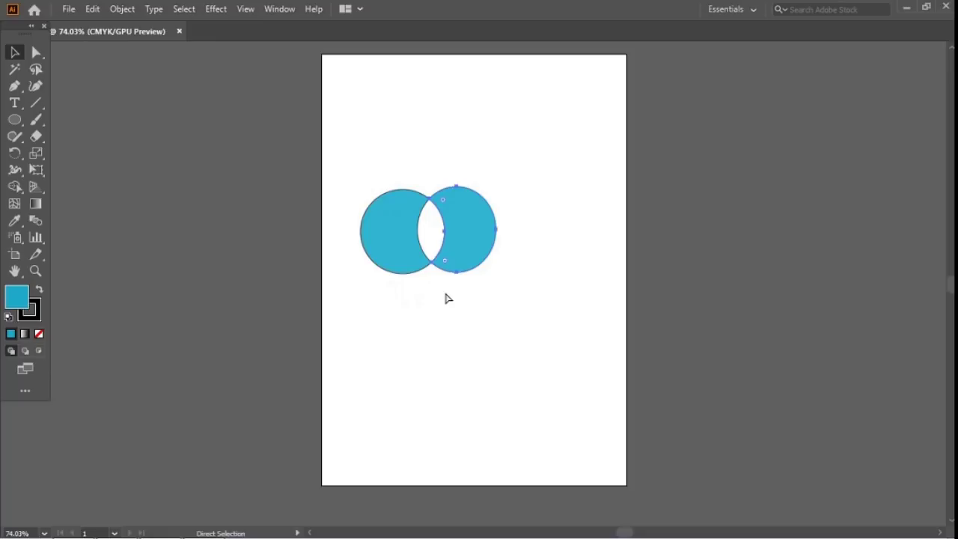
{"action": "key", "text": "ctrl+z"}
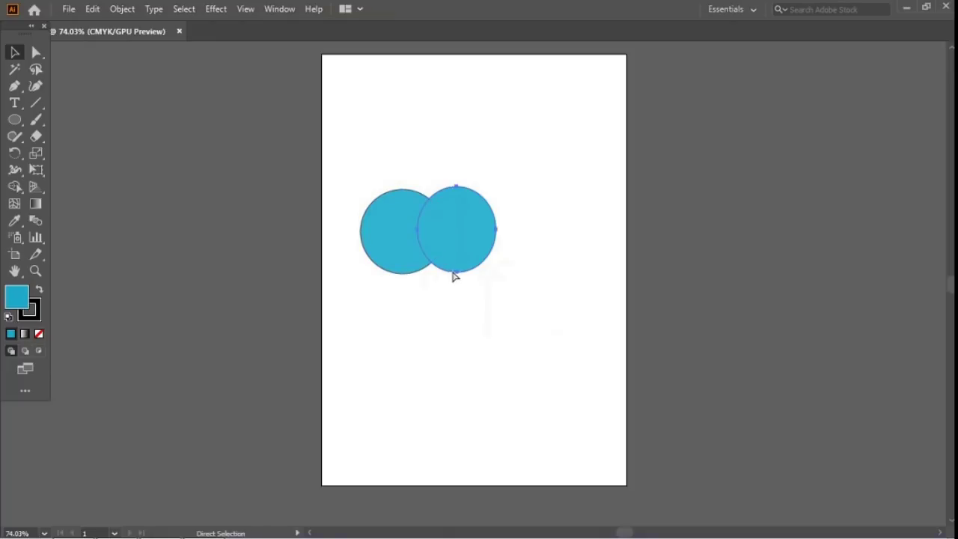
{"action": "key", "text": "ctrl+z"}
{"action": "key", "text": "v"}
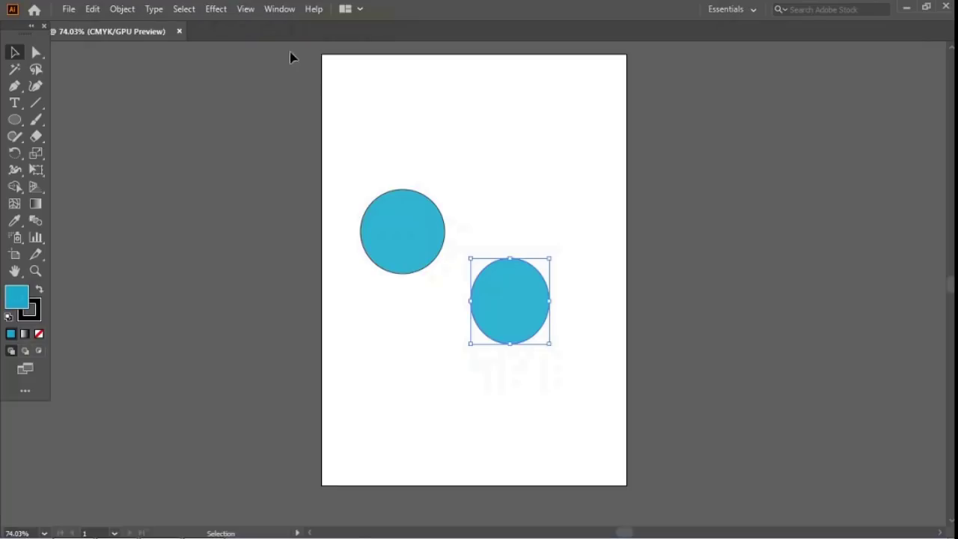
Step: Display the Pathfinder panel and place it beside the artboard
{"action": "left_click", "coordinate": [277, 9]}
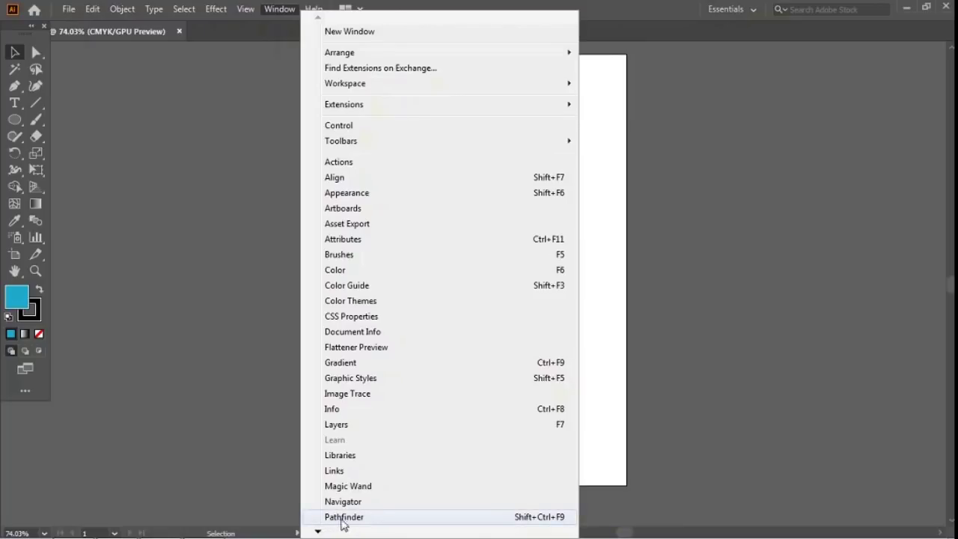
{"action": "left_click", "coordinate": [394, 518]}
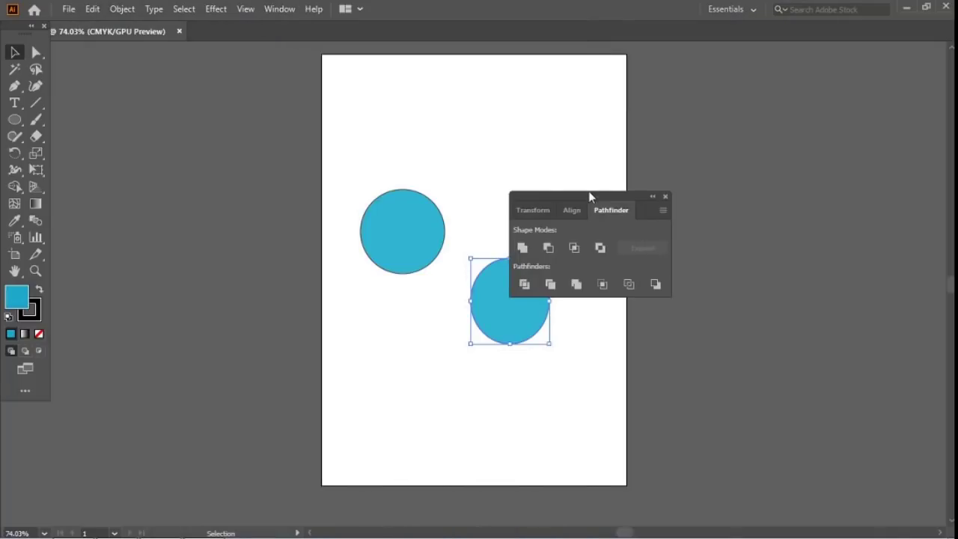
{"action": "left_click_drag", "start_coordinate": [590, 197], "coordinate": [750, 173]}
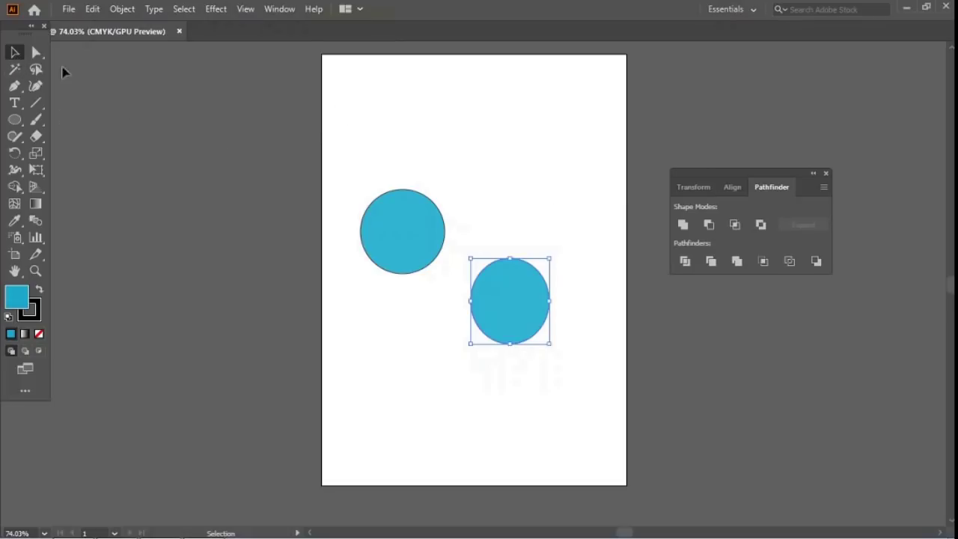
Step: Move the lower circle up so it sits level with the other circle
{"action": "left_click", "coordinate": [460, 362]}
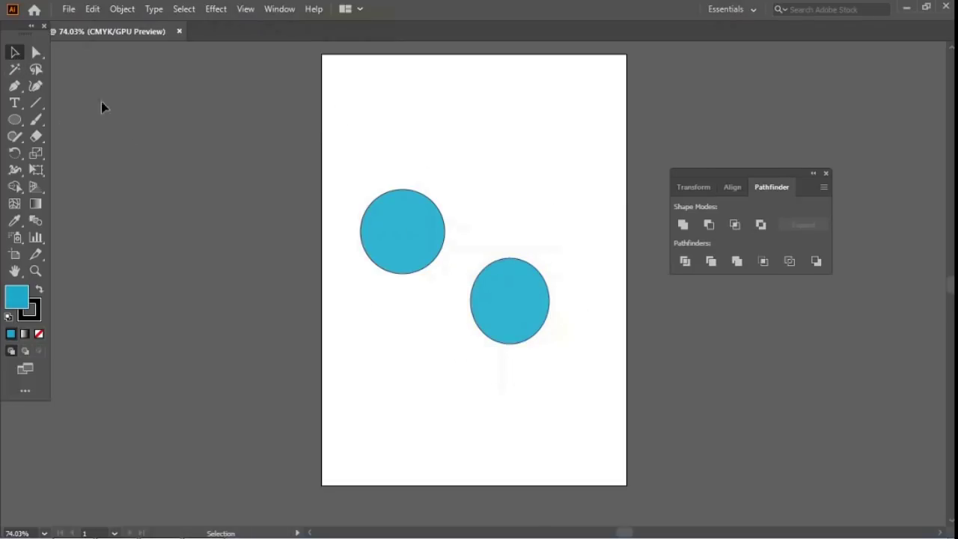
{"action": "left_click_drag", "start_coordinate": [514, 320], "coordinate": [509, 249]}
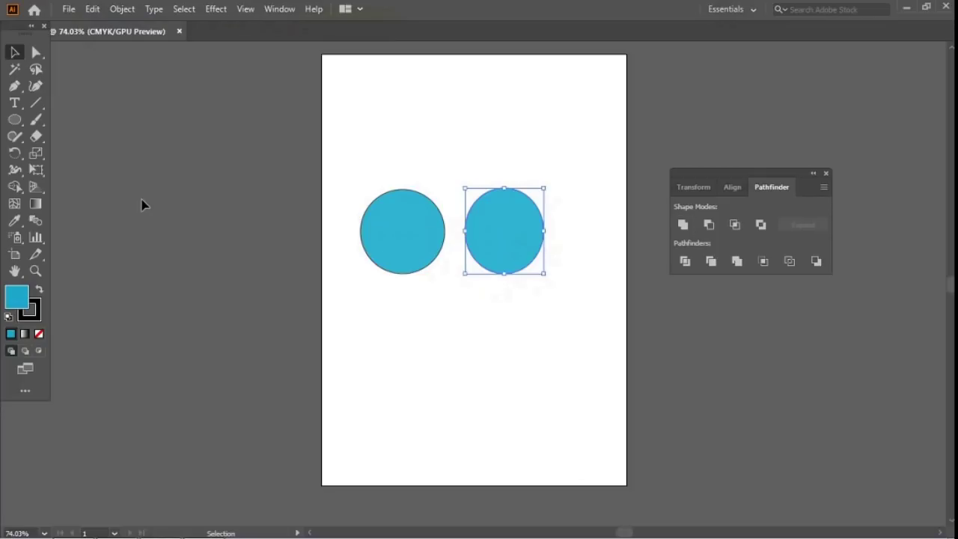
{"action": "left_click", "coordinate": [389, 161]}
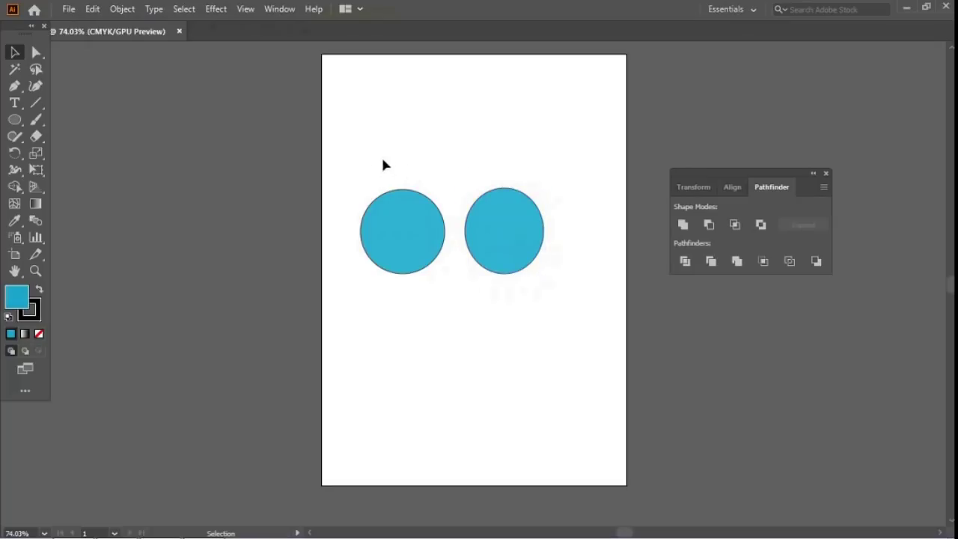
Step: Delete both circles from the artboard
{"action": "left_click_drag", "start_coordinate": [486, 225], "coordinate": [459, 228]}
{"action": "key", "text": "Delete"}
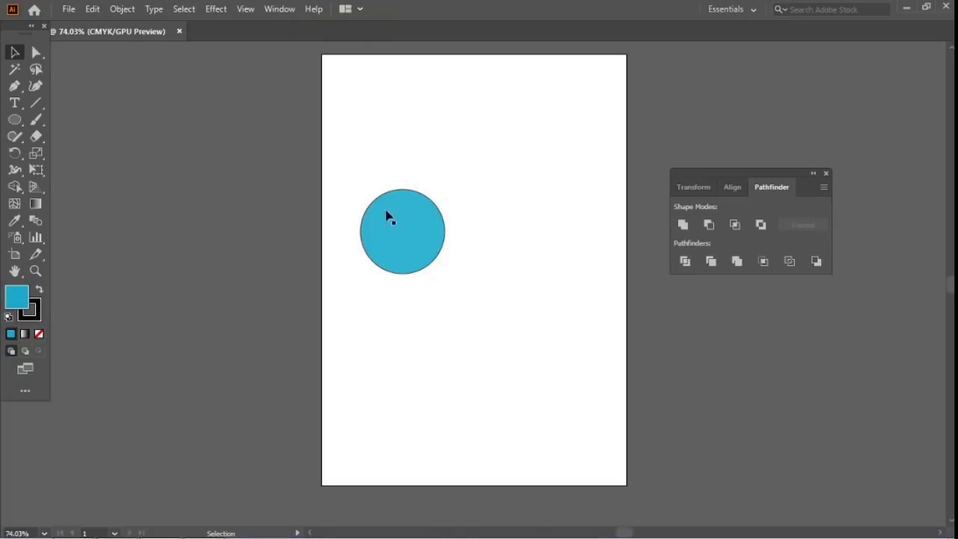
{"action": "left_click", "coordinate": [397, 231]}
{"action": "key", "text": "Delete"}
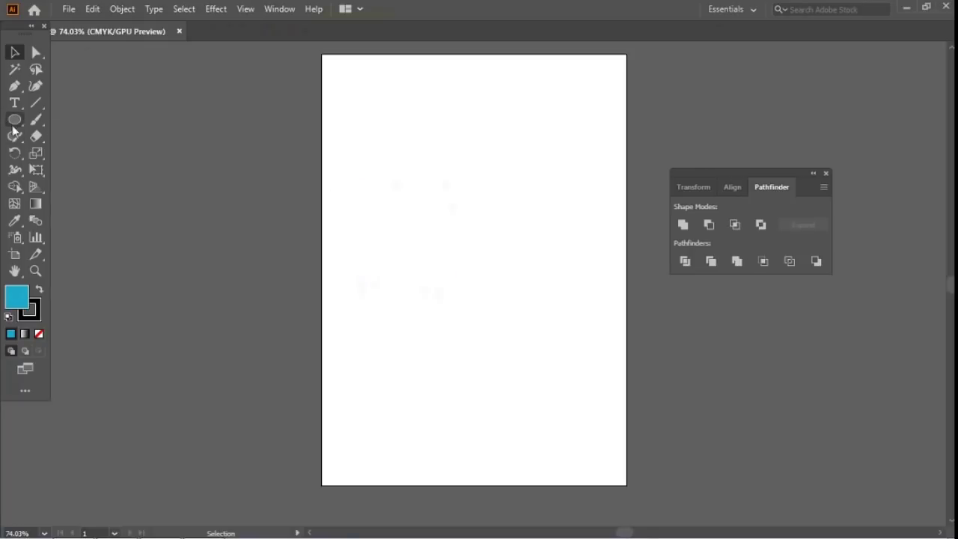
Step: Draw two partly overlapping rectangles with the Rectangle tool, using the green fill colour #2CF20F
{"action": "left_click", "coordinate": [21, 126]}
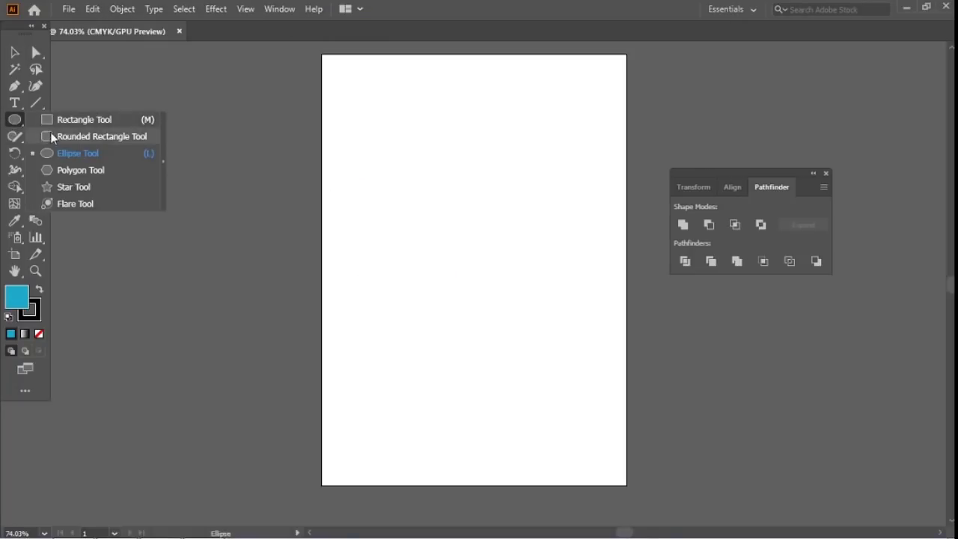
{"action": "left_click", "coordinate": [56, 121]}
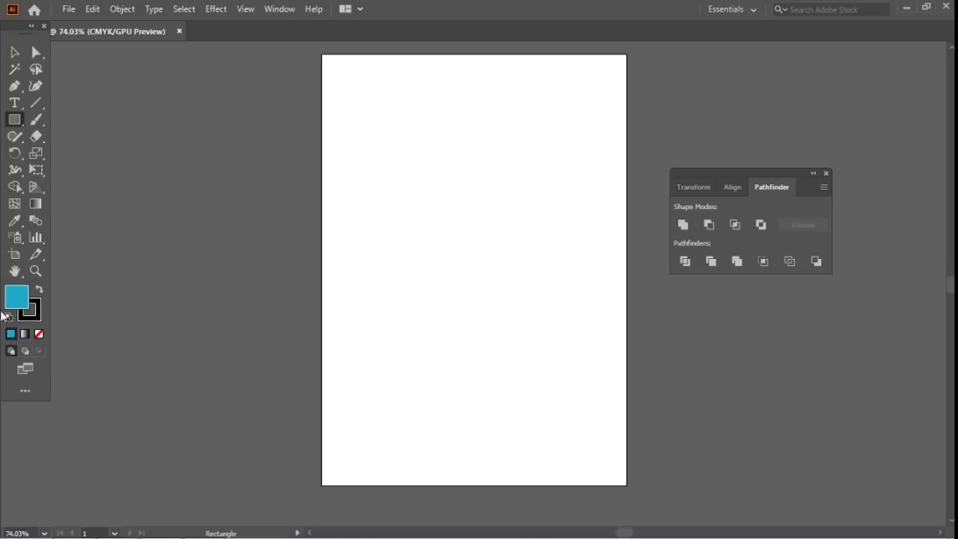
{"action": "double_click", "coordinate": [16, 297]}
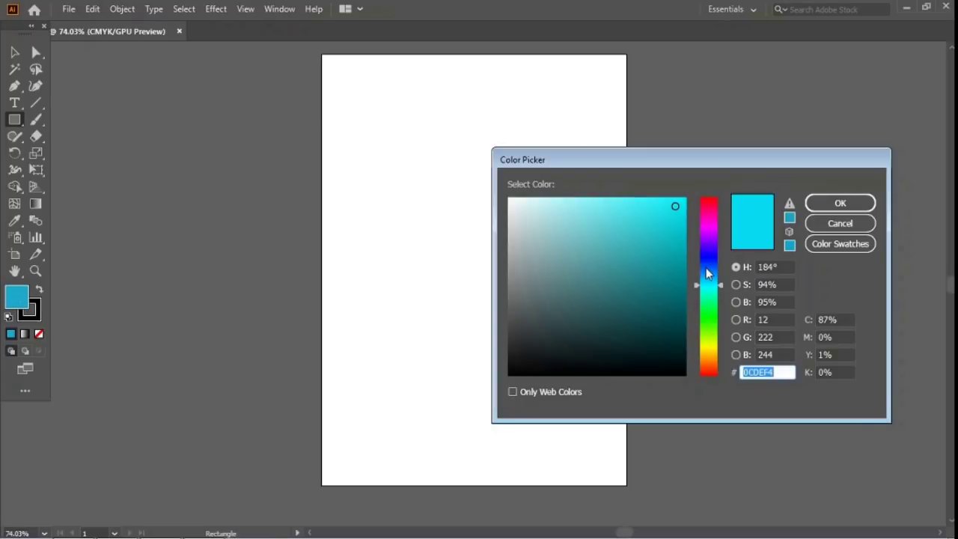
{"action": "left_click", "coordinate": [709, 321]}
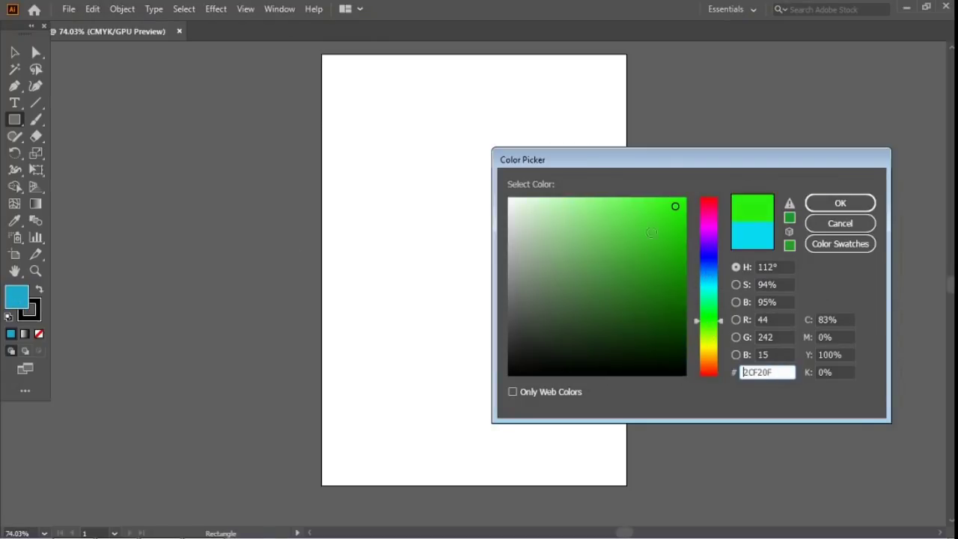
{"action": "left_click", "coordinate": [838, 203]}
{"action": "left_click_drag", "start_coordinate": [360, 161], "coordinate": [450, 258]}
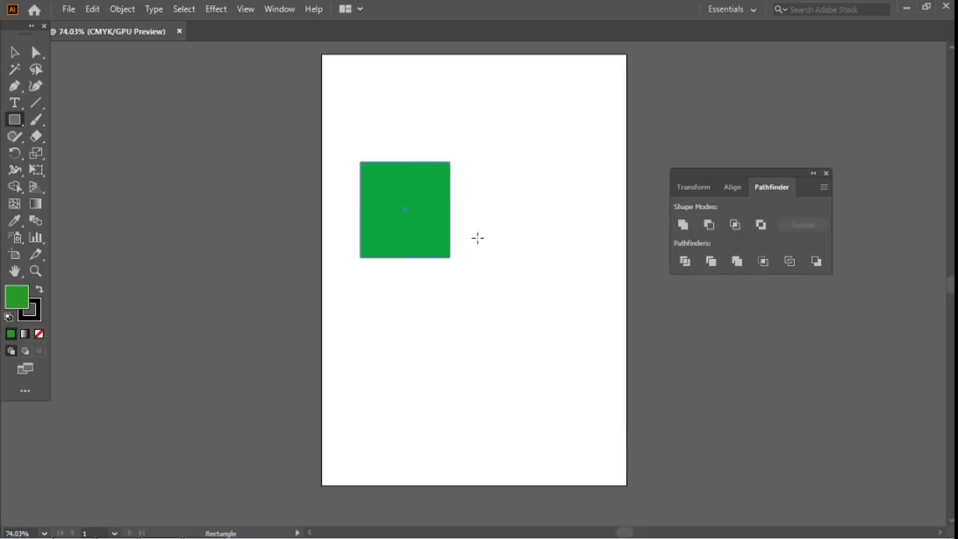
{"action": "left_click_drag", "start_coordinate": [514, 207], "coordinate": [424, 282]}
Step: Select both green rectangles, unite them with Pathfinder, and move the united shape slightly up
{"action": "left_click", "coordinate": [14, 52]}
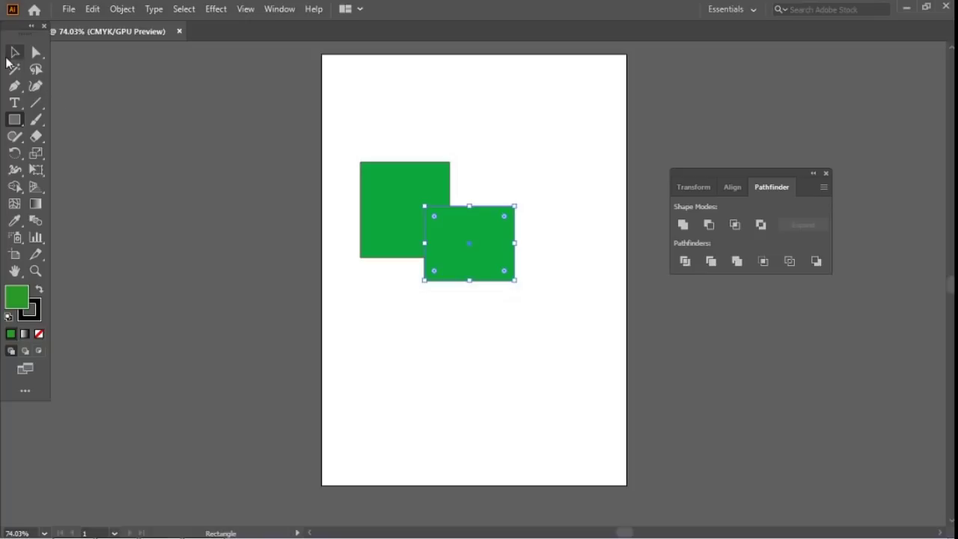
{"action": "left_click_drag", "start_coordinate": [345, 120], "coordinate": [544, 330]}
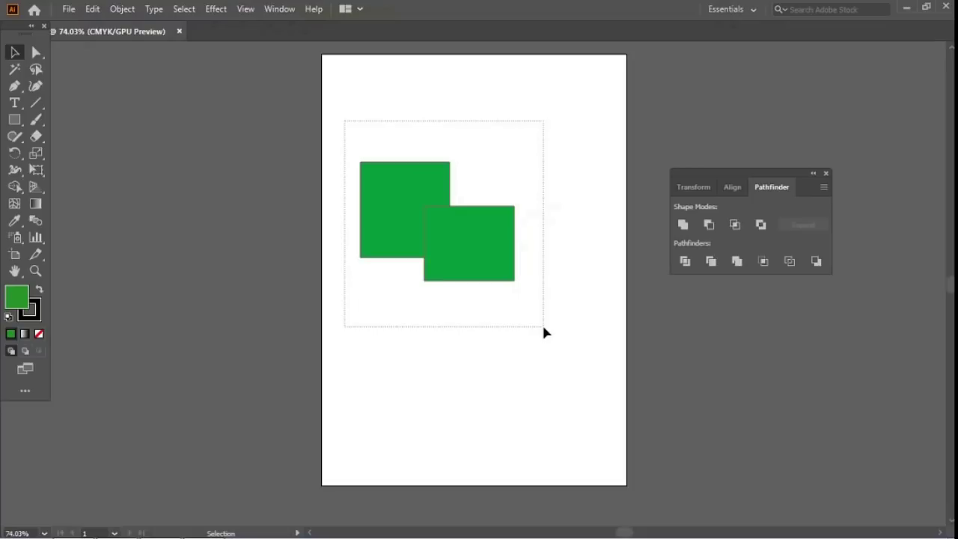
{"action": "left_click_drag", "start_coordinate": [544, 331], "coordinate": [544, 330]}
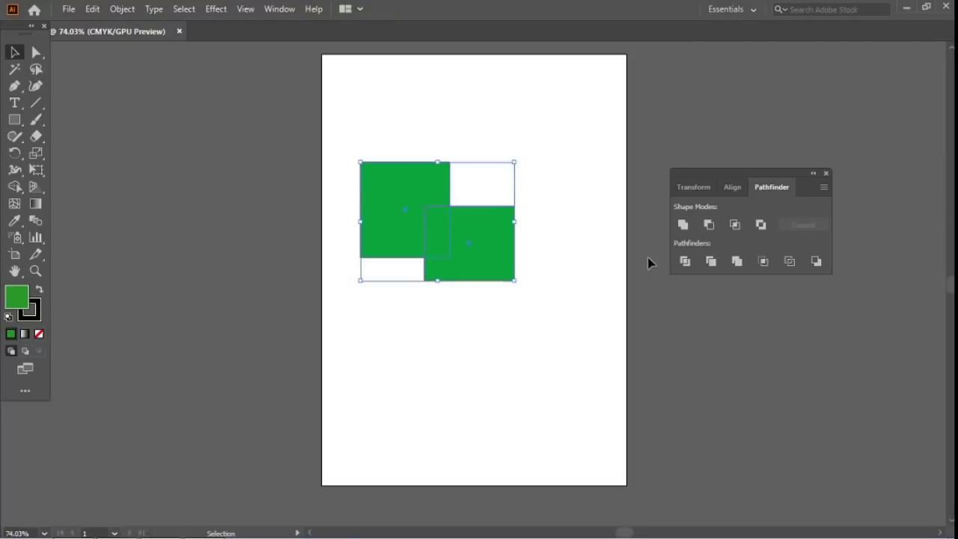
{"action": "left_click", "coordinate": [681, 226]}
{"action": "left_click", "coordinate": [491, 303]}
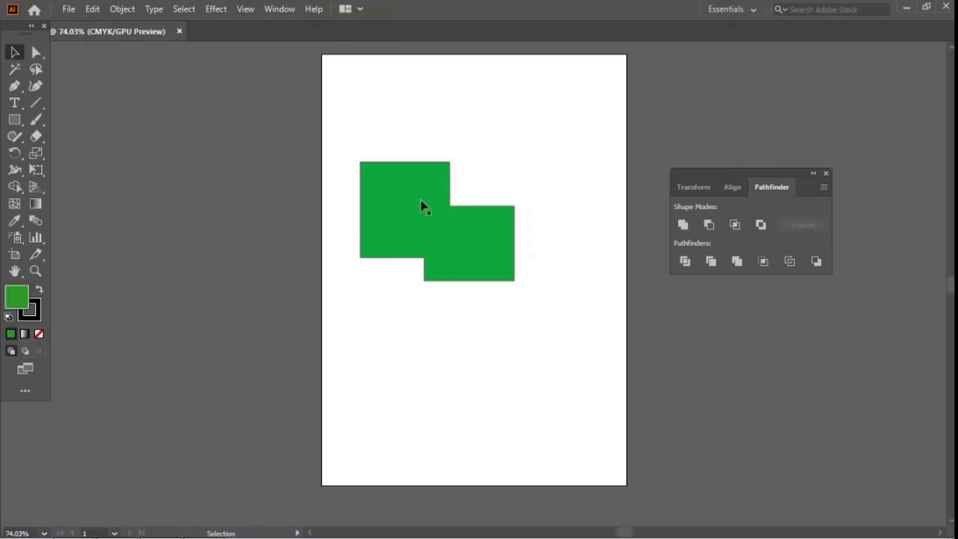
{"action": "left_click_drag", "start_coordinate": [414, 218], "coordinate": [413, 196]}
{"action": "key", "text": "a"}
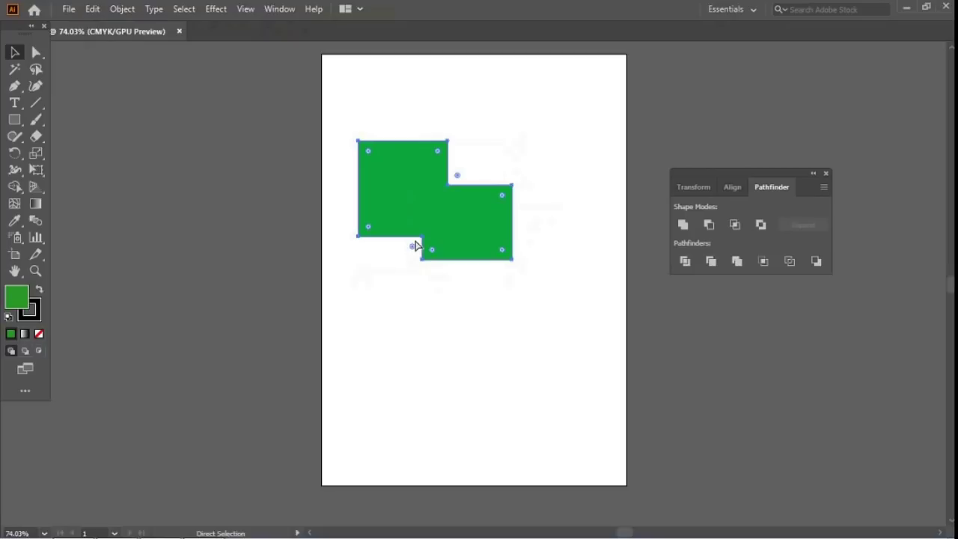
Step: Undo the unite and arrange four copies of the smaller rectangle around the larger one, each overlapping one of its corners
{"action": "key", "text": "ctrl+z"}
{"action": "key", "text": "ctrl+z"}
{"action": "key", "text": "v"}
{"action": "left_click", "coordinate": [395, 144]}
{"action": "left_click_drag", "start_coordinate": [485, 241], "coordinate": [378, 300]}
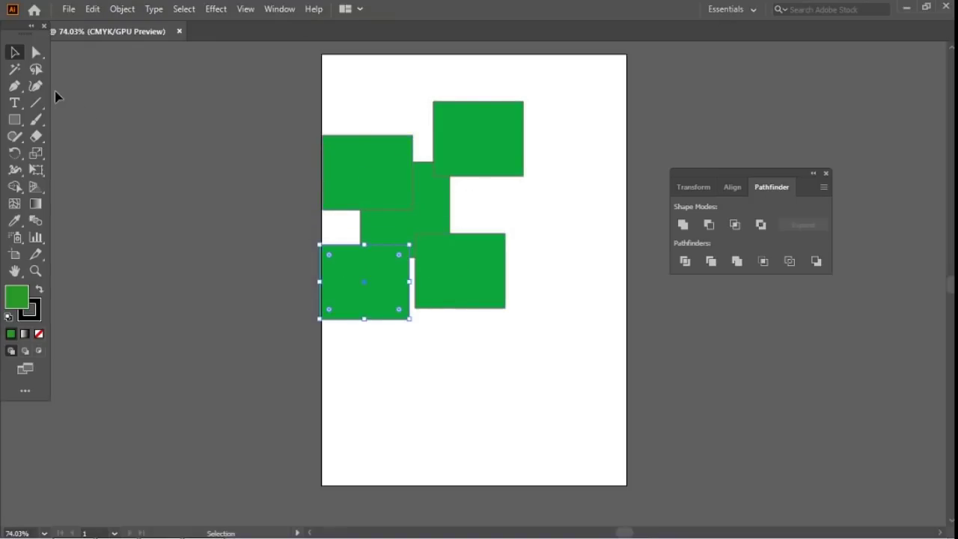
Step: Select all five green rectangles, unite them into one shape with Pathfinder, and move it slightly toward the artboard's centre
{"action": "left_click_drag", "start_coordinate": [567, 65], "coordinate": [343, 384]}
{"action": "left_click", "coordinate": [684, 226]}
{"action": "left_click_drag", "start_coordinate": [425, 191], "coordinate": [483, 291]}
{"action": "left_click_drag", "start_coordinate": [503, 366], "coordinate": [481, 313]}
{"action": "left_click", "coordinate": [421, 124]}
{"action": "left_click", "coordinate": [473, 283]}
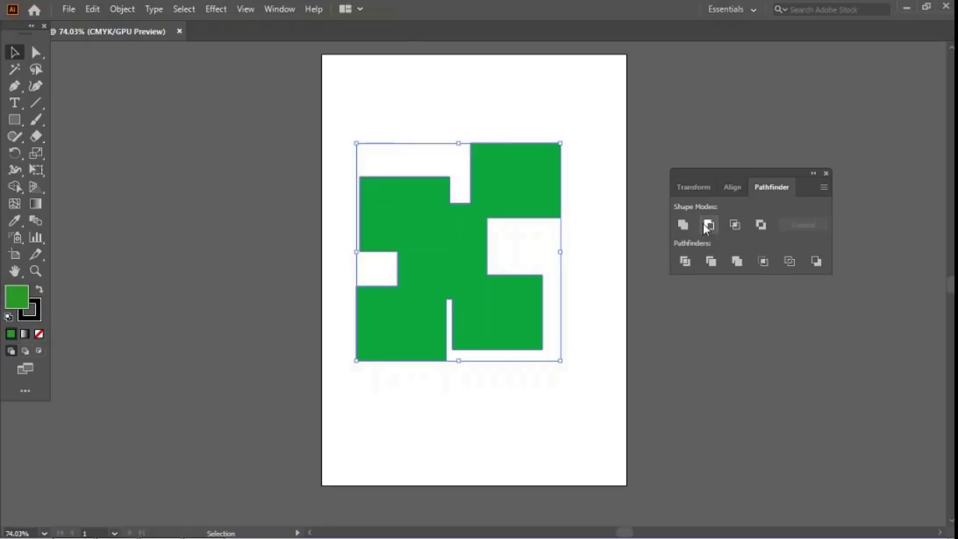
Step: Delete the united green shape from the artboard
{"action": "left_click", "coordinate": [536, 100]}
{"action": "left_click_drag", "start_coordinate": [343, 113], "coordinate": [568, 407]}
{"action": "key", "text": "Delete"}
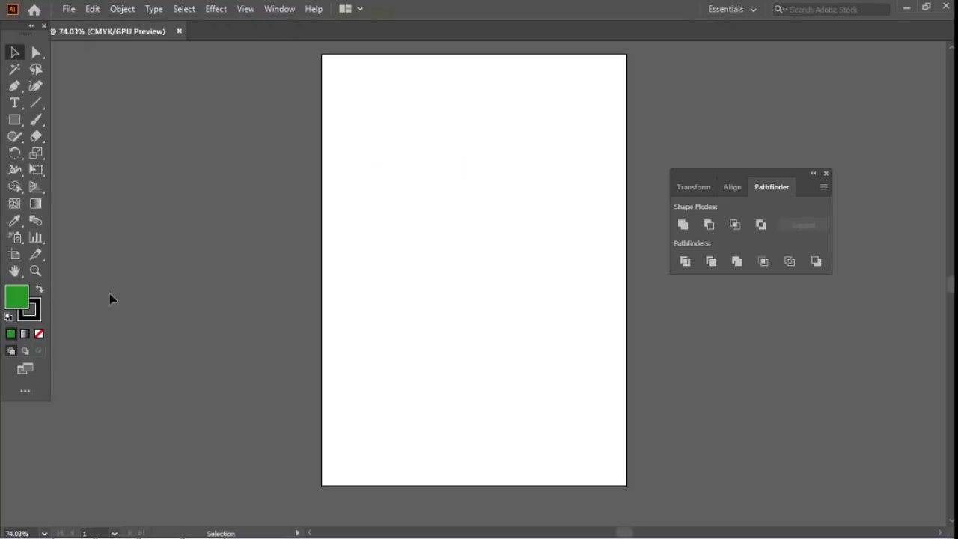
Step: Change the fill colour to a fully saturated magenta
{"action": "double_click", "coordinate": [18, 305]}
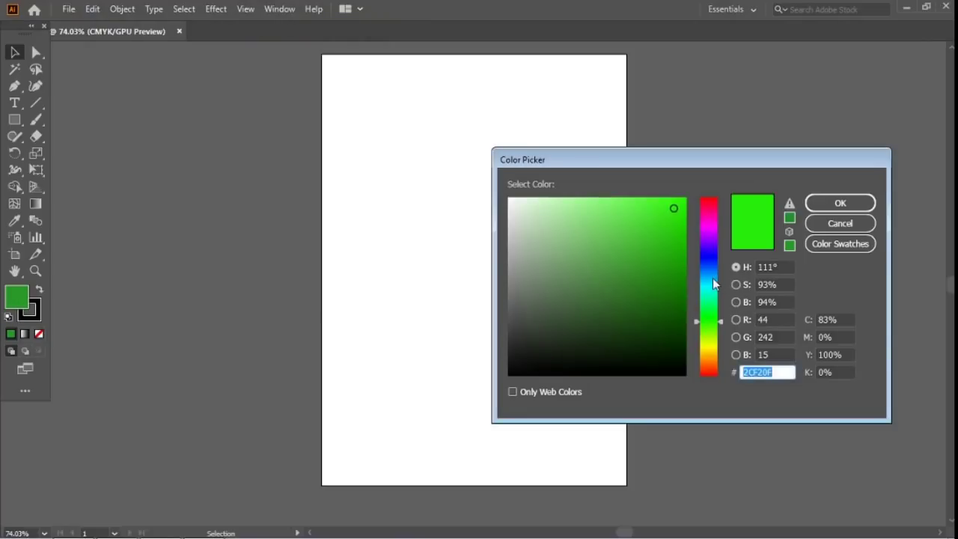
{"action": "left_click", "coordinate": [709, 288]}
{"action": "left_click_drag", "start_coordinate": [672, 215], "coordinate": [693, 193]}
{"action": "left_click", "coordinate": [709, 234]}
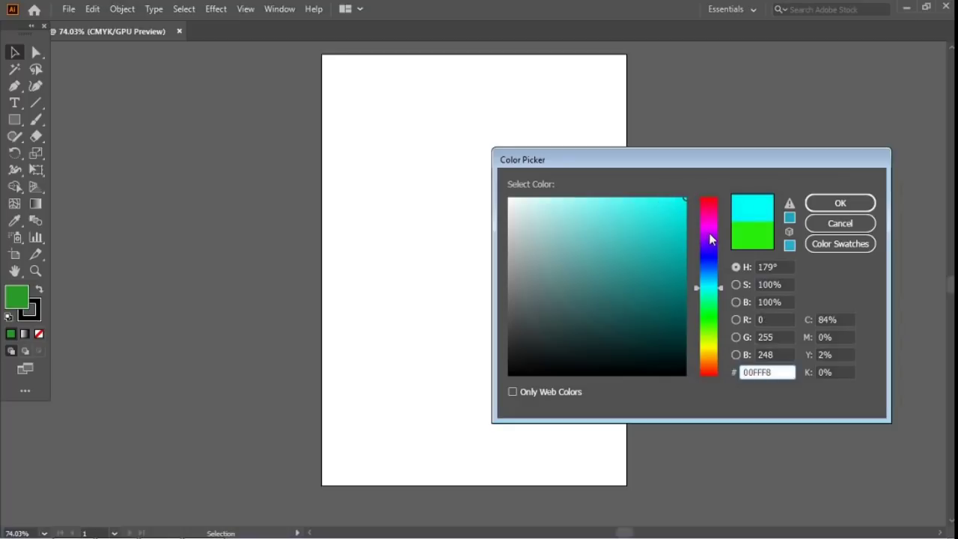
{"action": "left_click", "coordinate": [840, 203]}
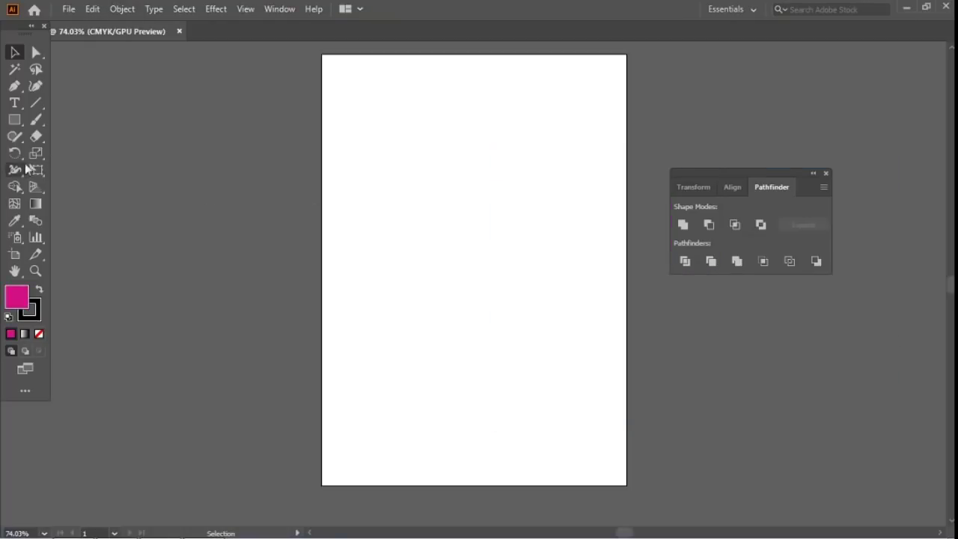
Step: Draw two separate magenta shapes on the artboard with the Rounded Rectangle tool
{"action": "left_click", "coordinate": [15, 121]}
{"action": "left_click", "coordinate": [17, 124]}
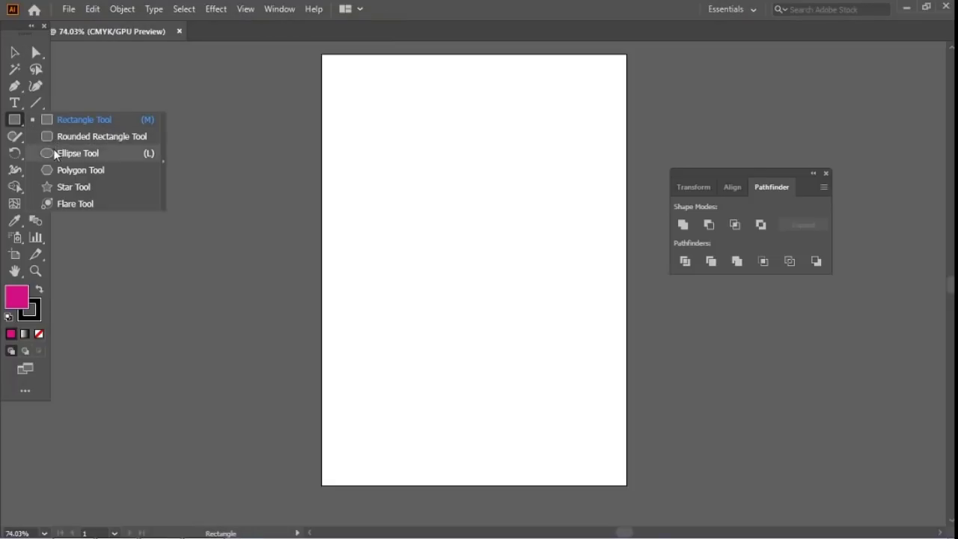
{"action": "left_click", "coordinate": [83, 137]}
{"action": "left_click_drag", "start_coordinate": [357, 133], "coordinate": [441, 232]}
{"action": "left_click_drag", "start_coordinate": [486, 194], "coordinate": [564, 285]}
Step: Move the lower rounded rectangle so it overlaps the lower-right part of the other one
{"action": "left_click", "coordinate": [14, 52]}
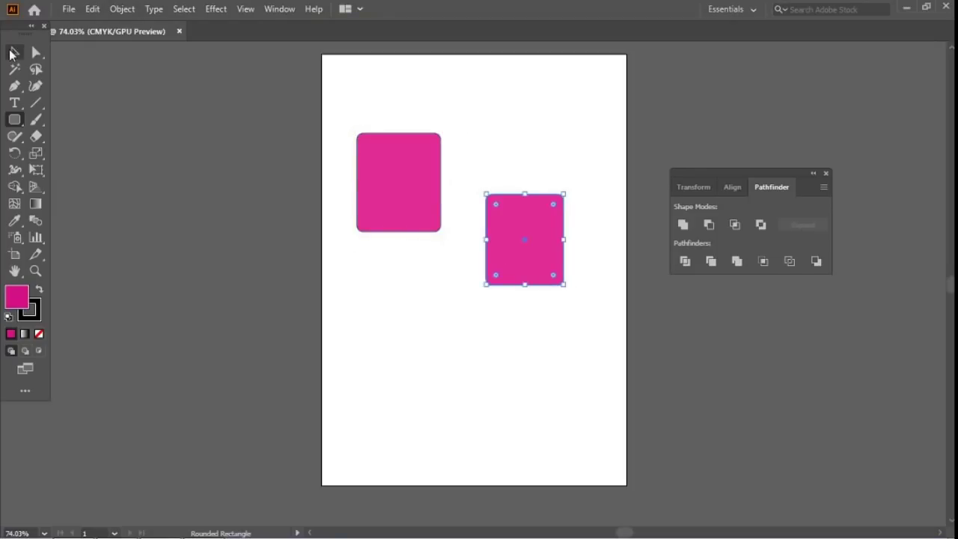
{"action": "left_click", "coordinate": [472, 249]}
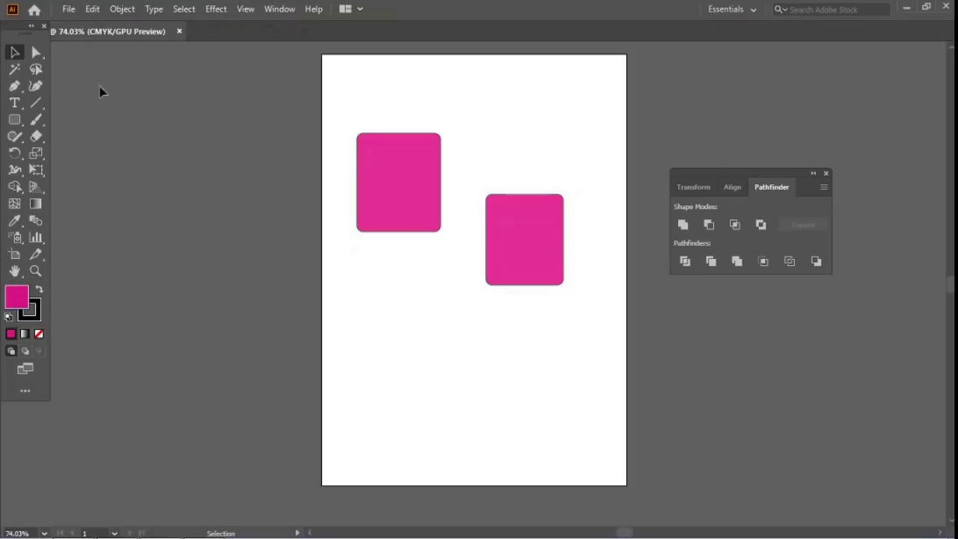
{"action": "left_click_drag", "start_coordinate": [524, 235], "coordinate": [430, 197]}
Step: Select both rounded rectangles and cut the front one out of the back one with Pathfinder's Minus Front
{"action": "left_click_drag", "start_coordinate": [341, 112], "coordinate": [520, 318]}
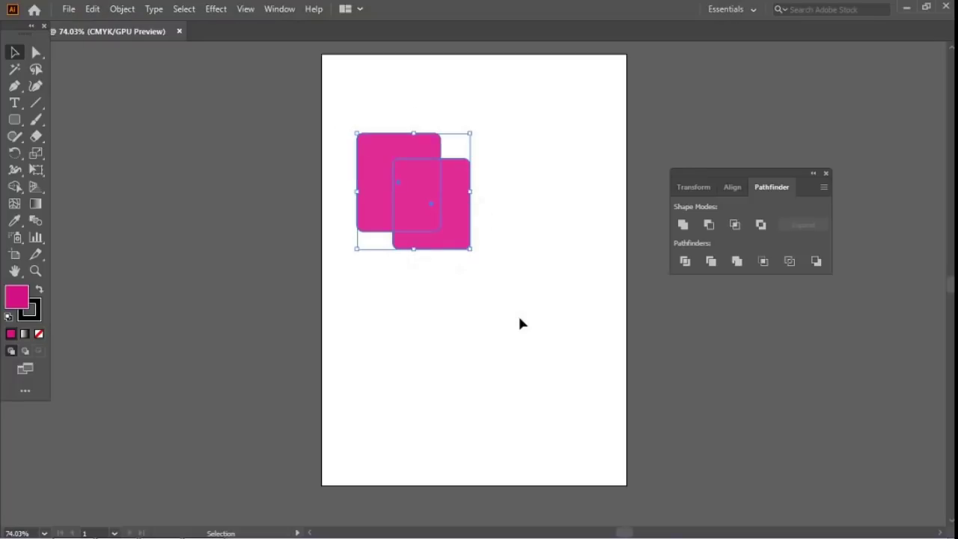
{"action": "left_click", "coordinate": [706, 225]}
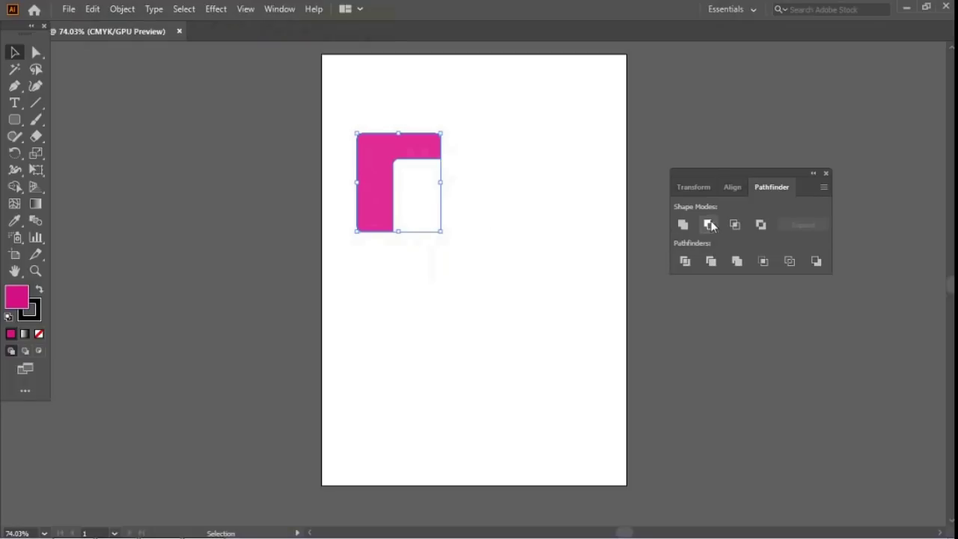
{"action": "left_click", "coordinate": [334, 144]}
{"action": "left_click", "coordinate": [374, 169]}
{"action": "key", "text": "a"}
Step: Undo the Minus Front cut, narrow the front rounded rectangle, and centre it horizontally over the lower part of the back one
{"action": "key", "text": "ctrl+z"}
{"action": "key", "text": "v"}
{"action": "left_click", "coordinate": [406, 256]}
{"action": "left_click_drag", "start_coordinate": [449, 203], "coordinate": [371, 231]}
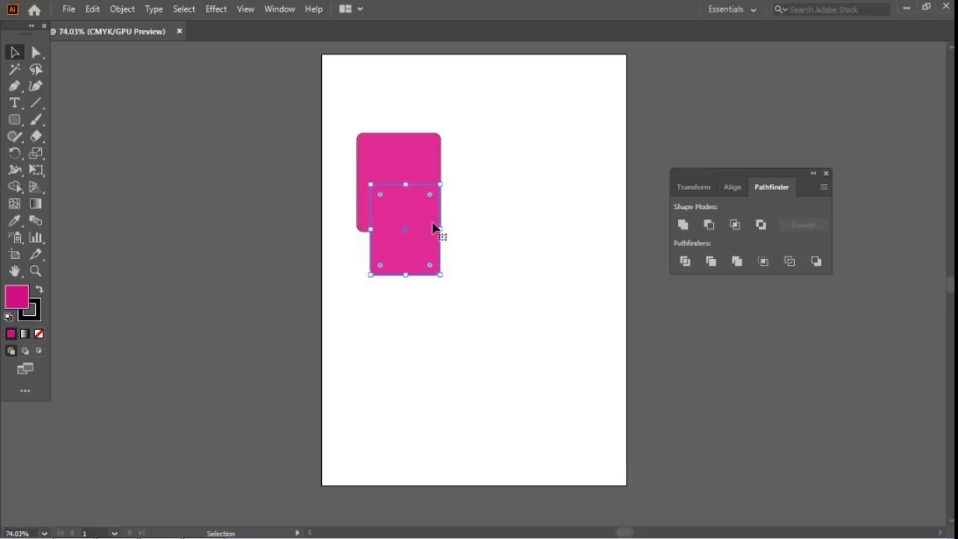
{"action": "left_click_drag", "start_coordinate": [442, 228], "coordinate": [400, 225]}
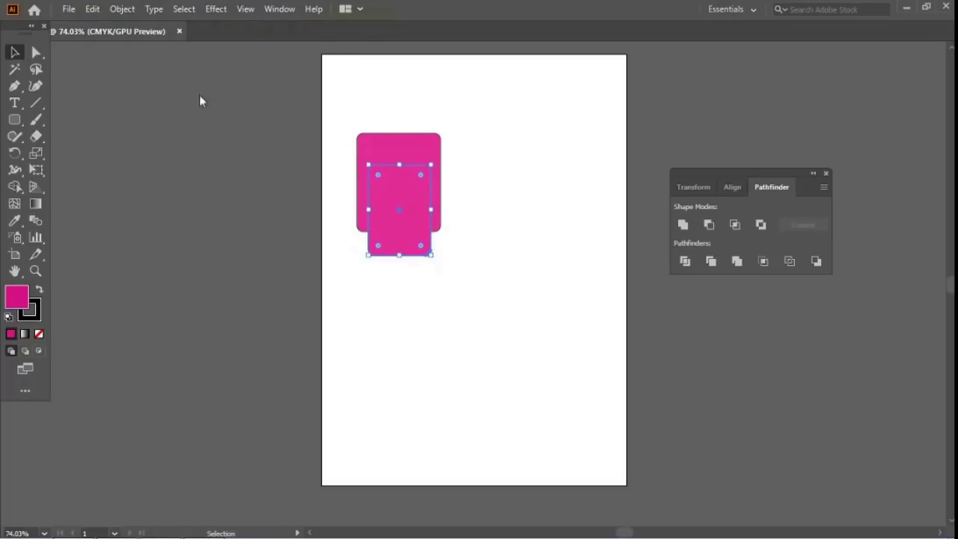
Step: Select both rounded rectangles, cut the front one out of the back one with Minus Front, and move the resulting shape down and right
{"action": "left_click_drag", "start_coordinate": [332, 110], "coordinate": [513, 322]}
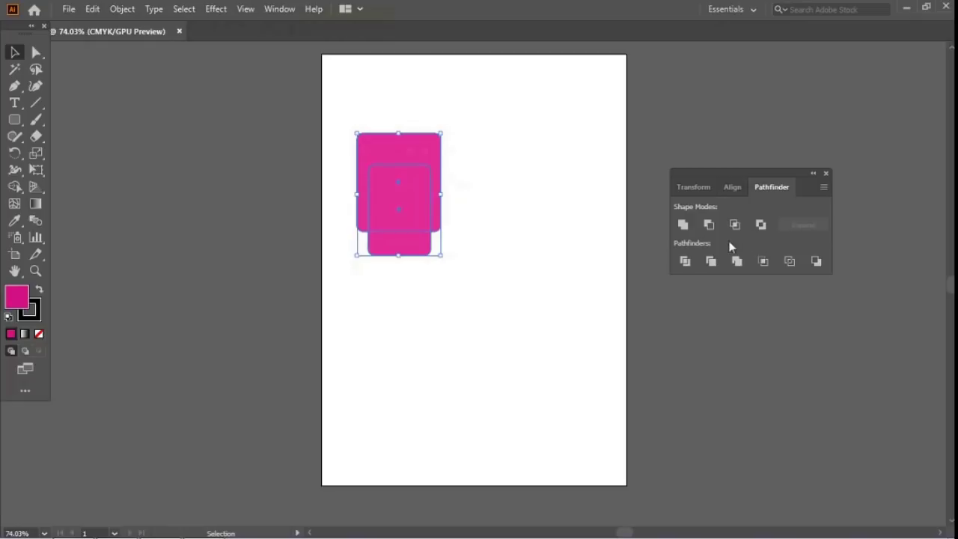
{"action": "left_click", "coordinate": [708, 225]}
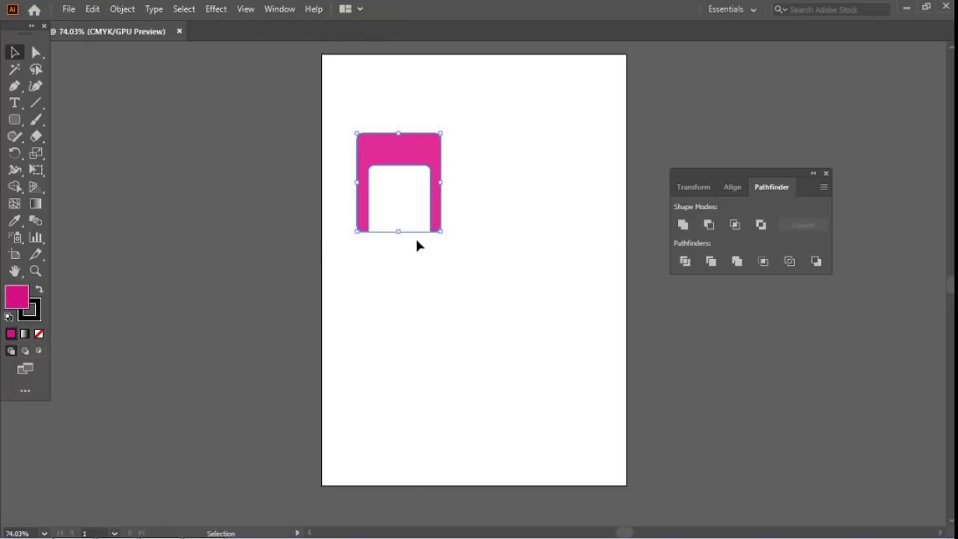
{"action": "left_click_drag", "start_coordinate": [410, 159], "coordinate": [434, 154]}
Step: Undo the move and the Minus Front cut, and remove the front rounded rectangle so only the back one is left
{"action": "key", "text": "ctrl+z"}
{"action": "key", "text": "ctrl+z"}
{"action": "key", "text": "ctrl+z"}
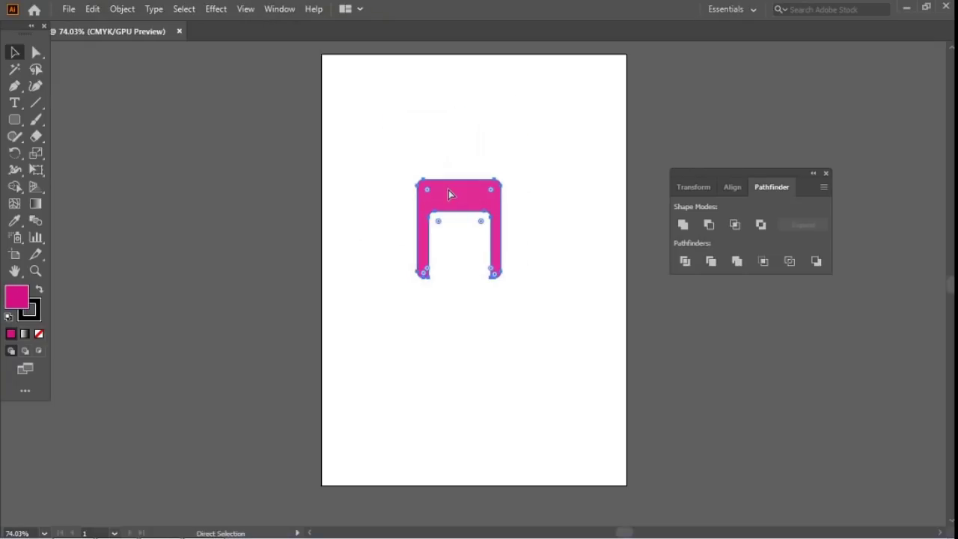
{"action": "left_click", "coordinate": [441, 253]}
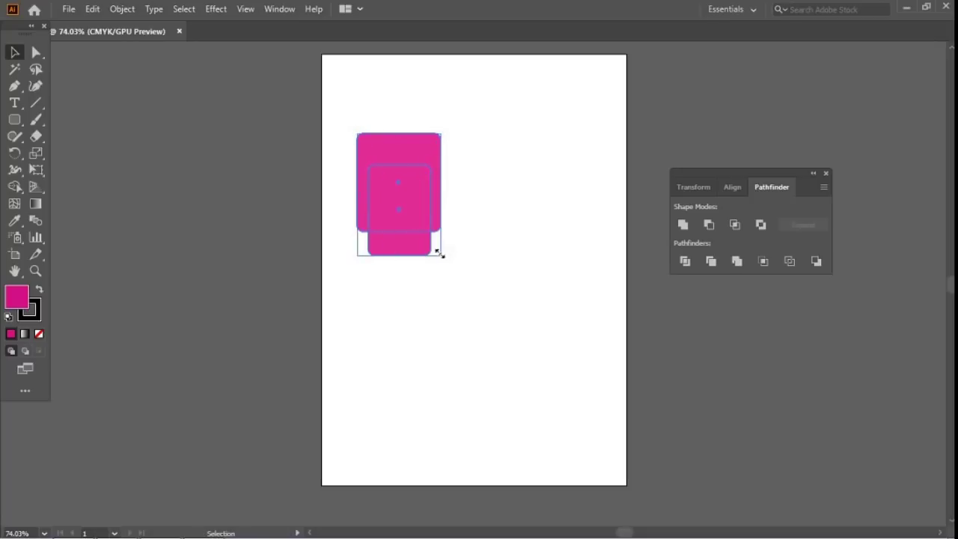
{"action": "key", "text": "ctrl+z"}
{"action": "key", "text": "ctrl+z"}
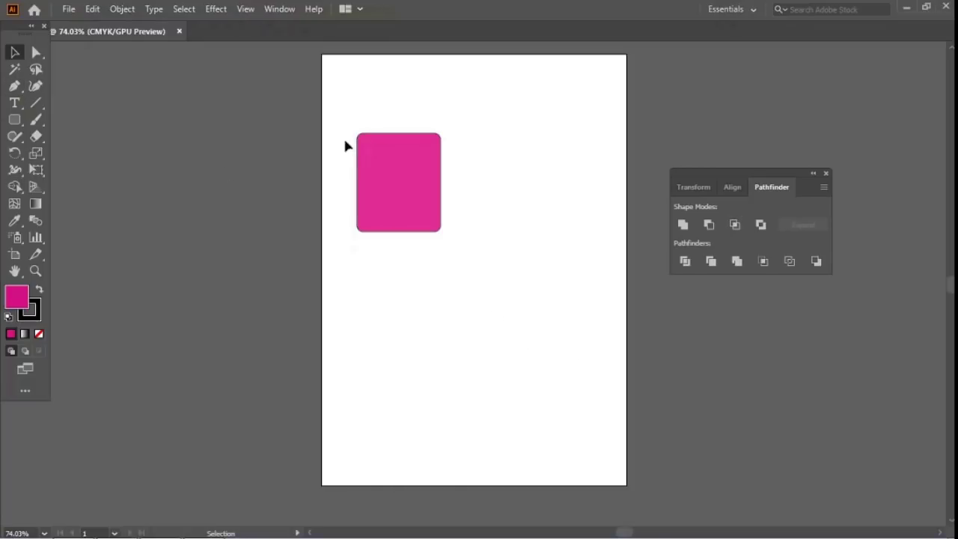
Step: Draw a tall, narrow rounded rectangle over the remaining one and shift it right so it overlaps only the right edge
{"action": "left_click", "coordinate": [15, 122]}
{"action": "left_click_drag", "start_coordinate": [464, 127], "coordinate": [407, 249]}
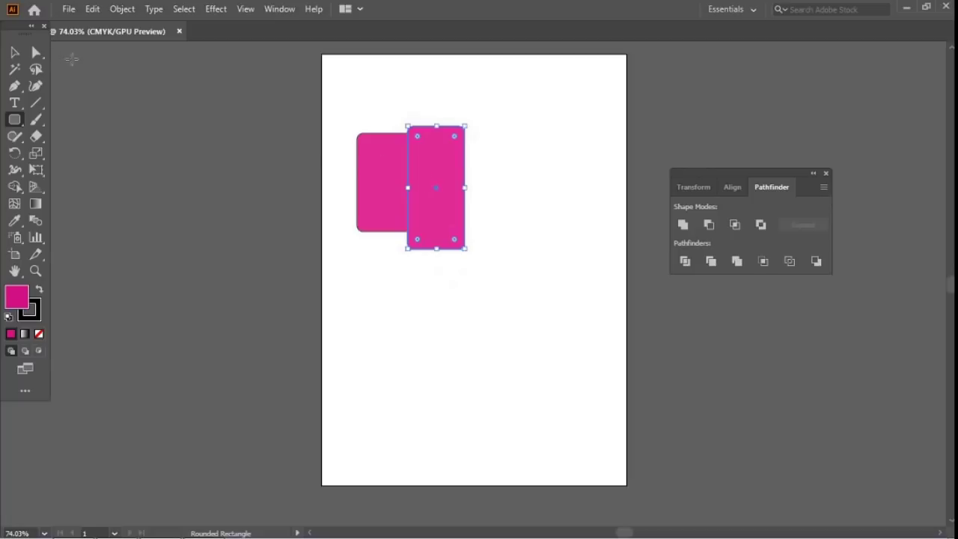
{"action": "left_click", "coordinate": [14, 51]}
{"action": "mouse_move", "coordinate": [443, 161]}
{"action": "left_mouse_down"}
{"action": "mouse_move", "coordinate": [456, 169]}
{"action": "mouse_move", "coordinate": [458, 161]}
{"action": "left_mouse_up"}
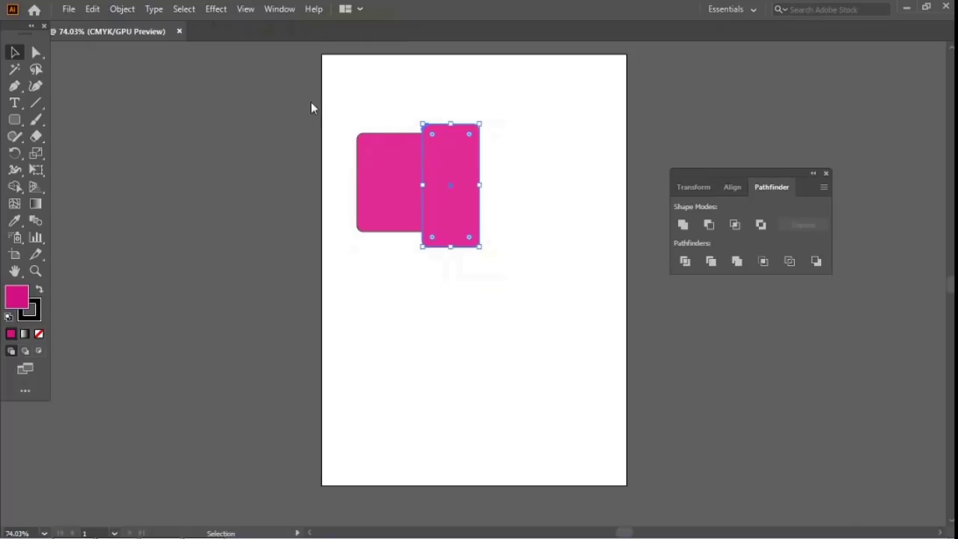
Step: Select both rectangles, reduce them to their narrow overlapping strip with Pathfinder's Intersect, and undo it
{"action": "left_click_drag", "start_coordinate": [350, 97], "coordinate": [547, 303]}
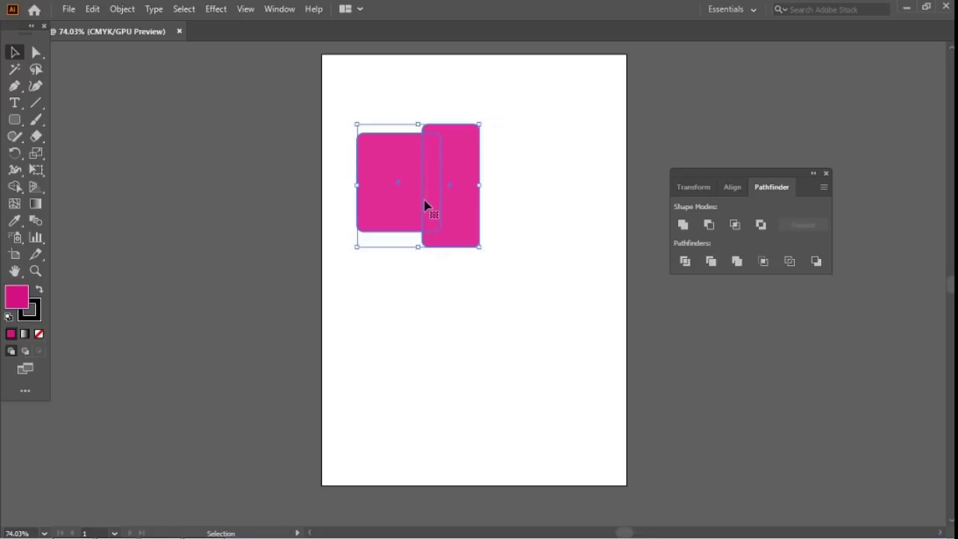
{"action": "left_click", "coordinate": [734, 225]}
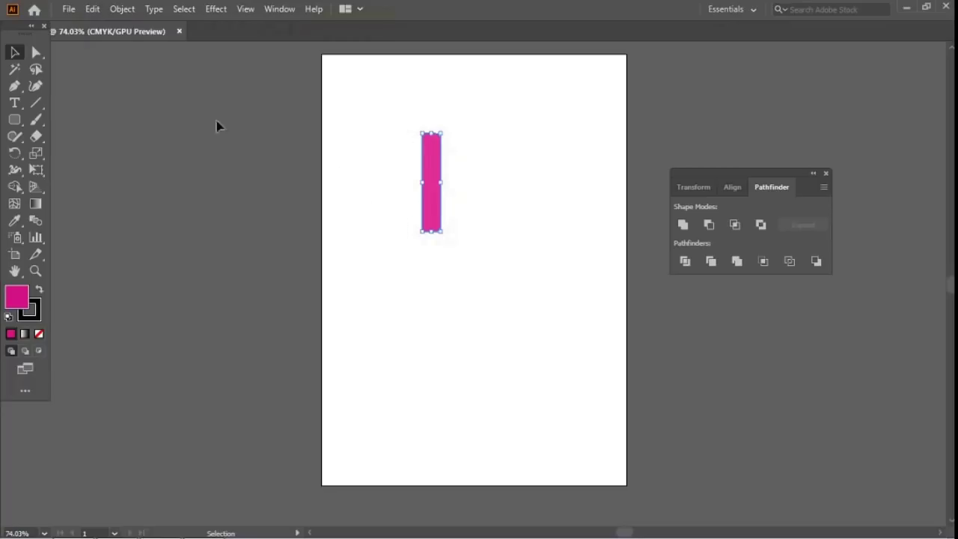
{"action": "key", "text": "a"}
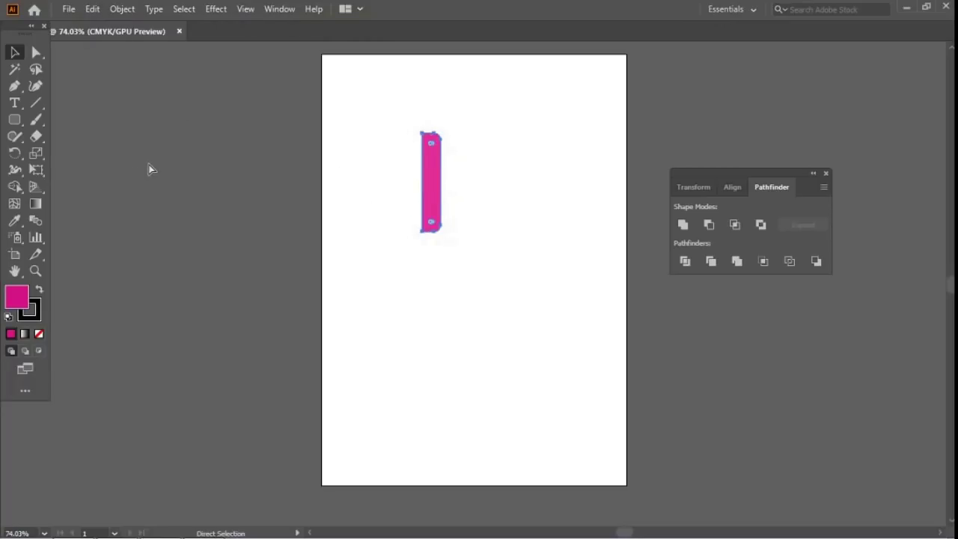
{"action": "key", "text": "ctrl+z"}
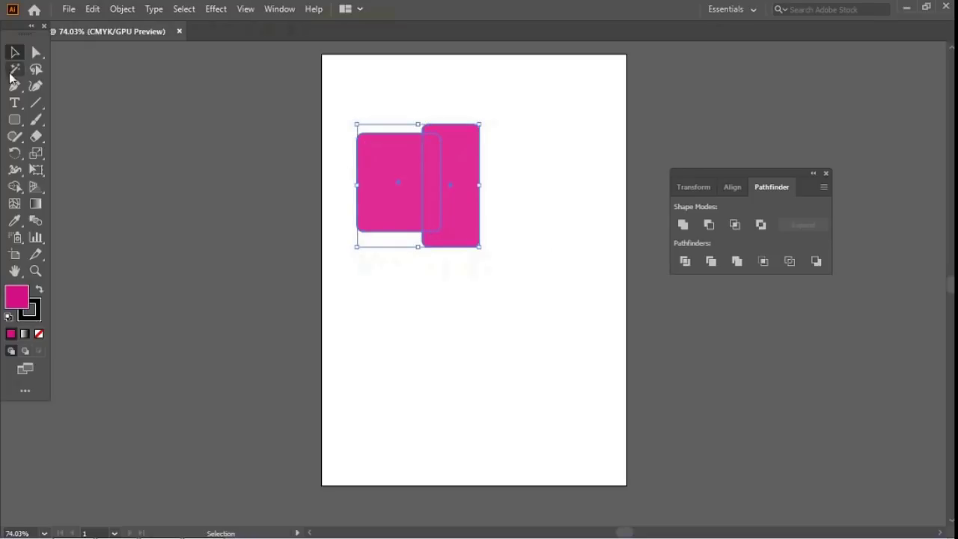
Step: Move the tall rounded rectangle so its upper part overlaps the lower middle of the wider one, leaving the wider one in place
{"action": "left_click", "coordinate": [529, 289]}
{"action": "left_click_drag", "start_coordinate": [455, 203], "coordinate": [407, 271]}
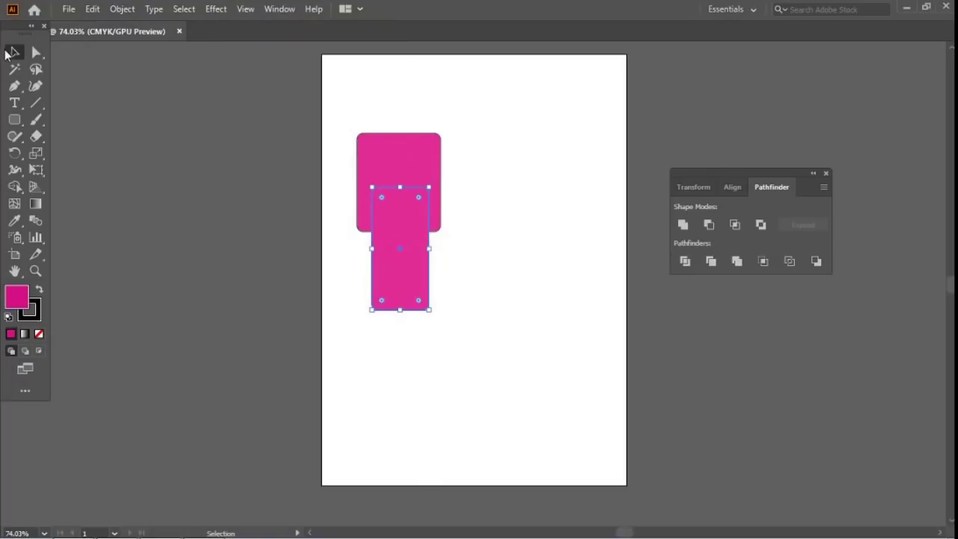
{"action": "left_click", "coordinate": [340, 114]}
{"action": "left_click_drag", "start_coordinate": [372, 218], "coordinate": [386, 253]}
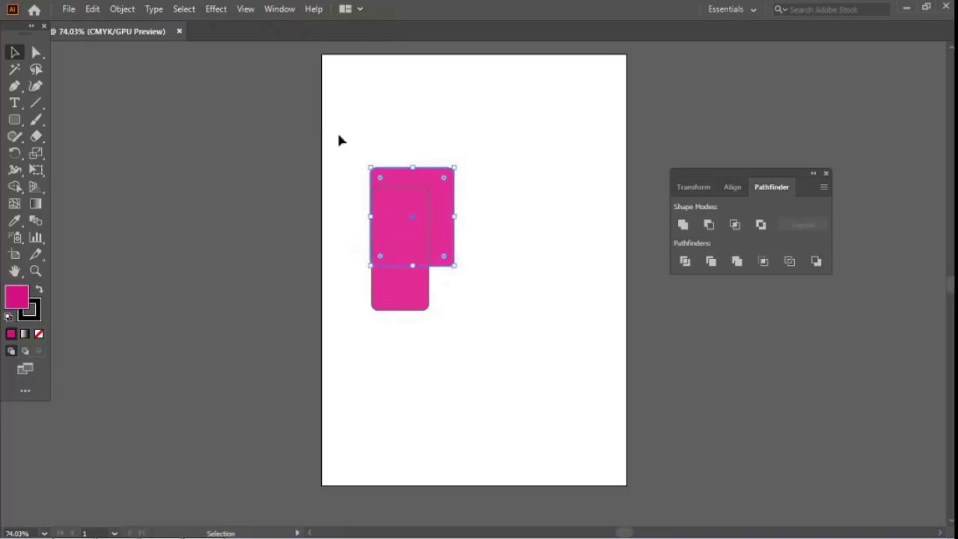
{"action": "key", "text": "ctrl+z"}
Step: Try Pathfinder's Intersect on the two vertically overlapping rectangles, undo the result, and deselect them
{"action": "left_click_drag", "start_coordinate": [336, 106], "coordinate": [480, 367]}
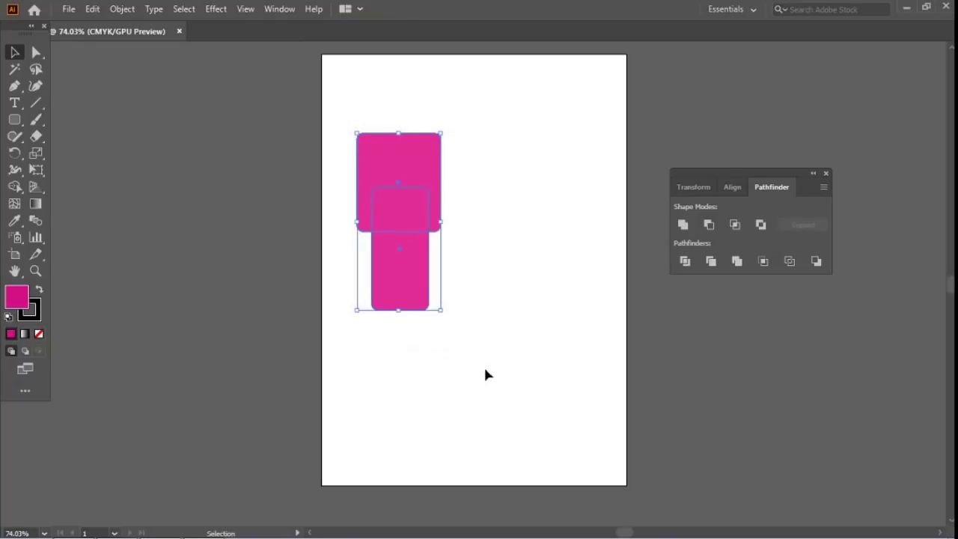
{"action": "left_click", "coordinate": [739, 229]}
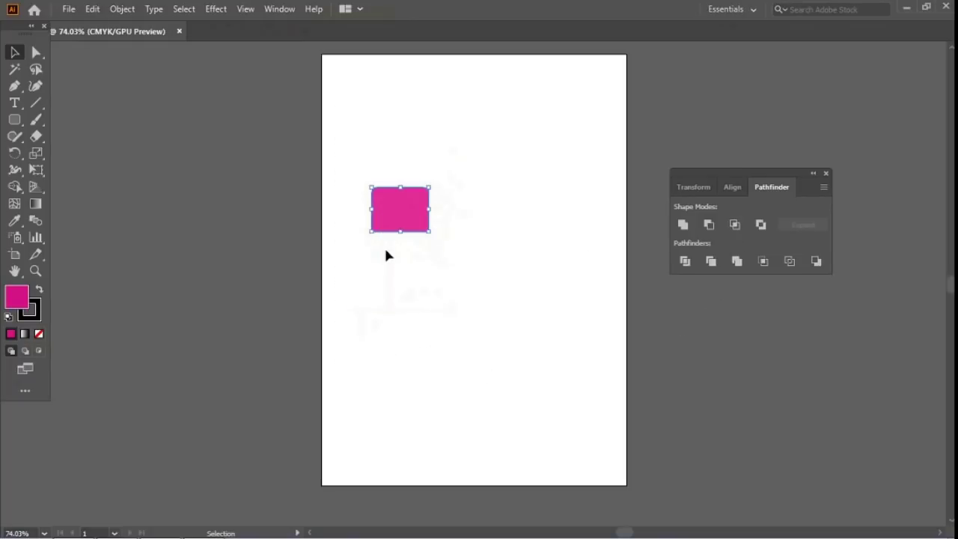
{"action": "key", "text": "ctrl+z"}
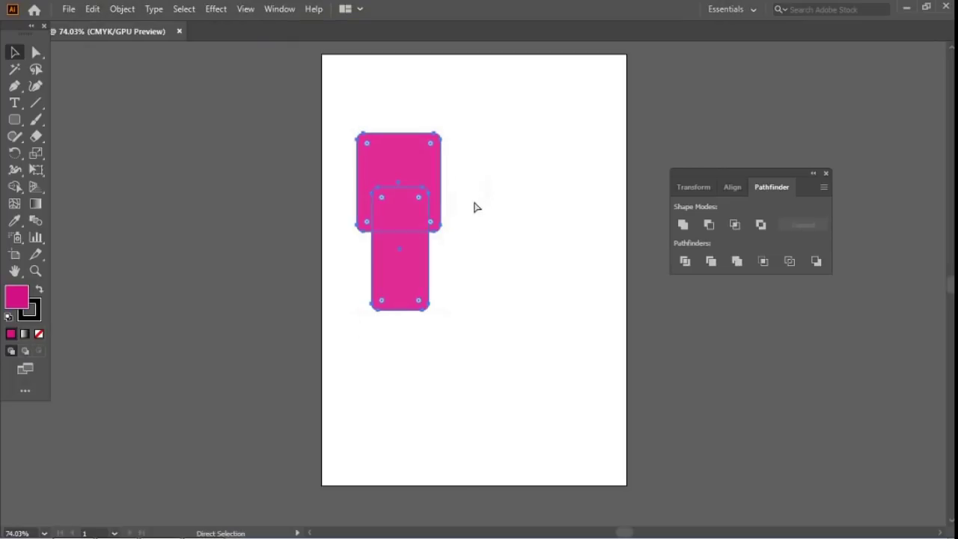
{"action": "left_click", "coordinate": [512, 251]}
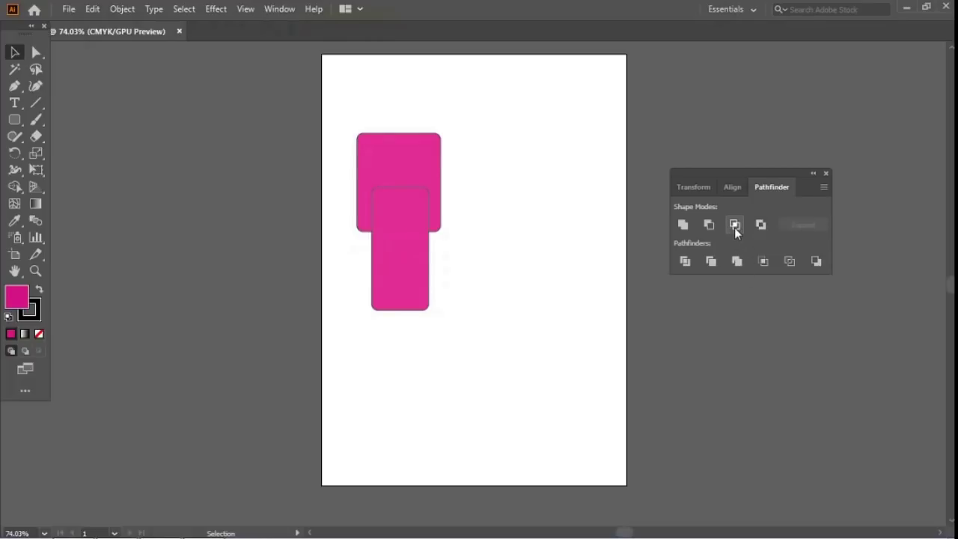
Step: Select both rounded rectangles and cut out their overlapping area with Pathfinder's Exclude
{"action": "left_click_drag", "start_coordinate": [345, 115], "coordinate": [491, 366]}
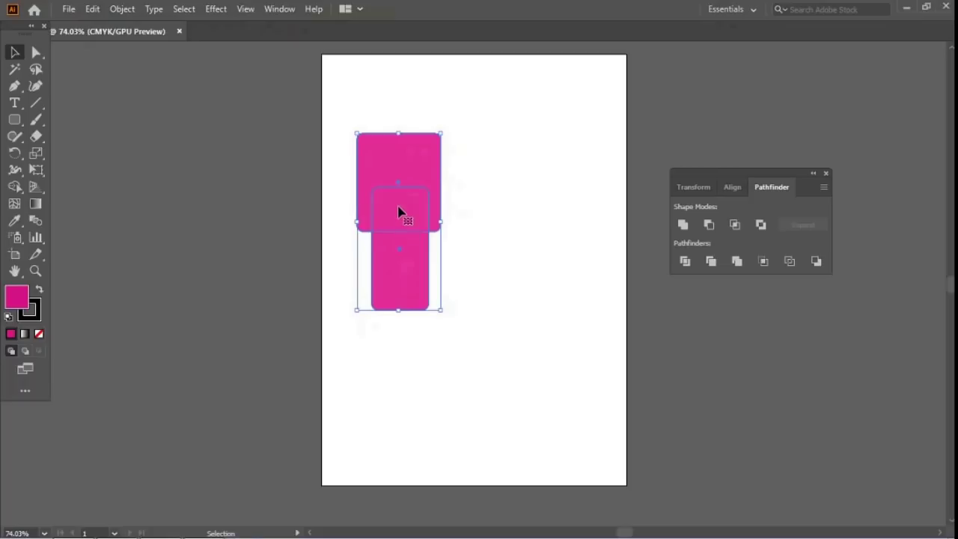
{"action": "left_click", "coordinate": [552, 301]}
{"action": "left_click_drag", "start_coordinate": [342, 101], "coordinate": [481, 367]}
{"action": "left_click", "coordinate": [760, 224]}
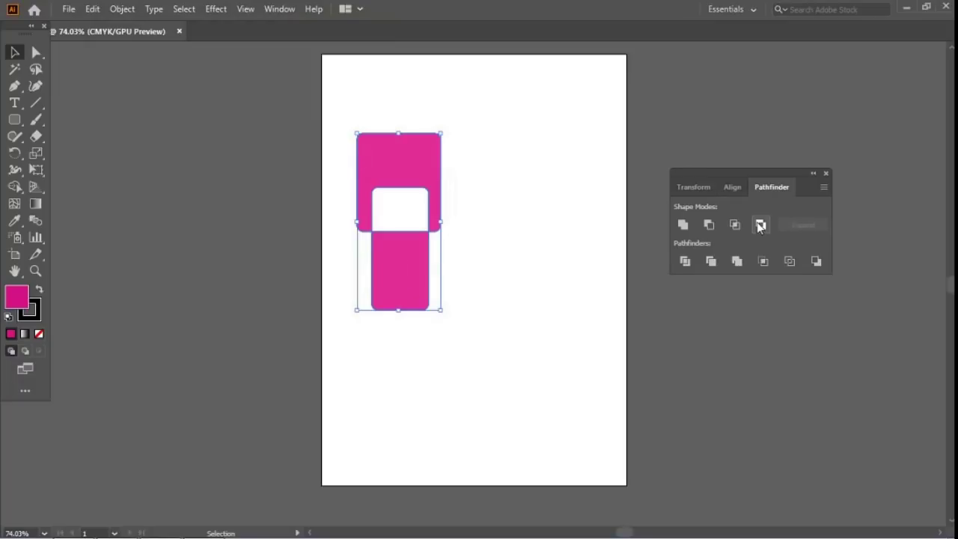
Step: Move the excluded shape slightly down and right, and delete it from the artboard
{"action": "left_click", "coordinate": [540, 289]}
{"action": "left_click_drag", "start_coordinate": [409, 176], "coordinate": [452, 203]}
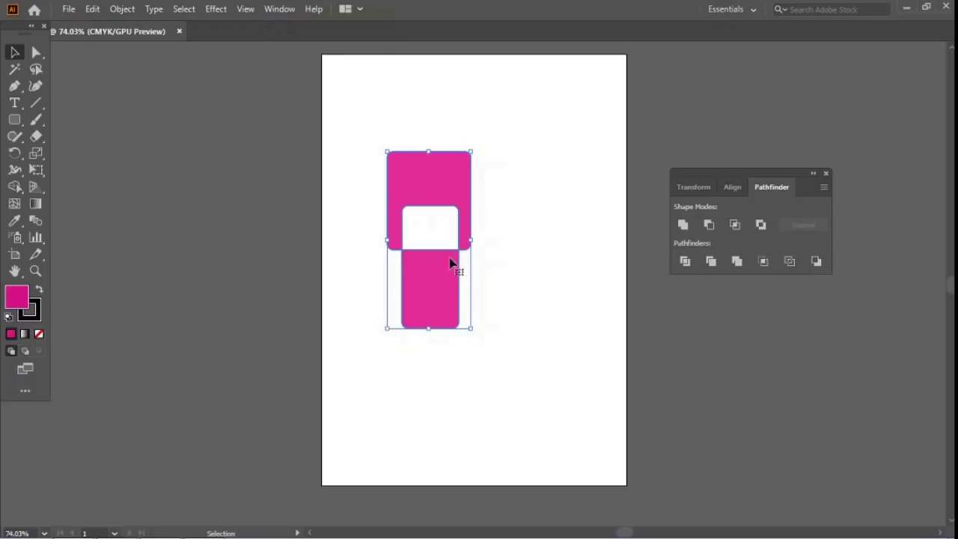
{"action": "left_click", "coordinate": [417, 132]}
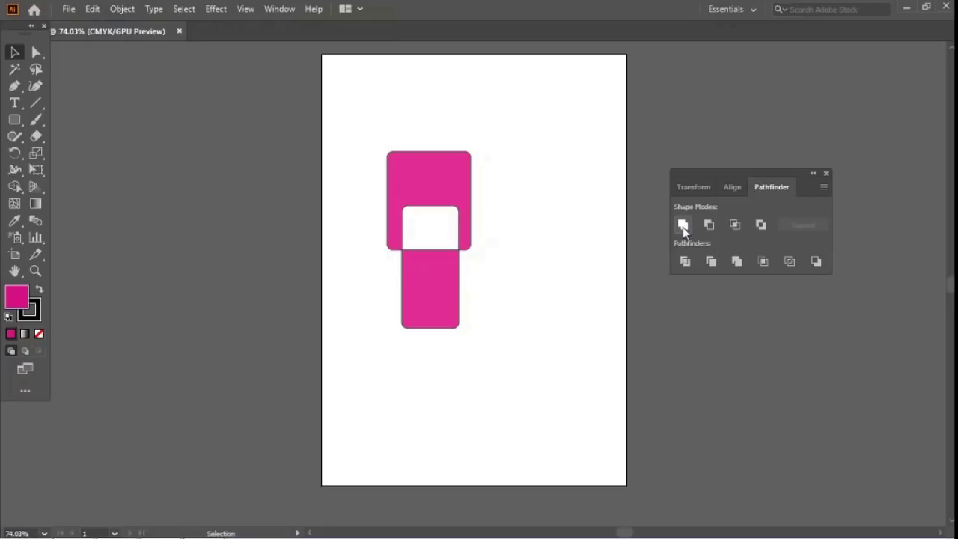
{"action": "left_click_drag", "start_coordinate": [350, 104], "coordinate": [513, 374]}
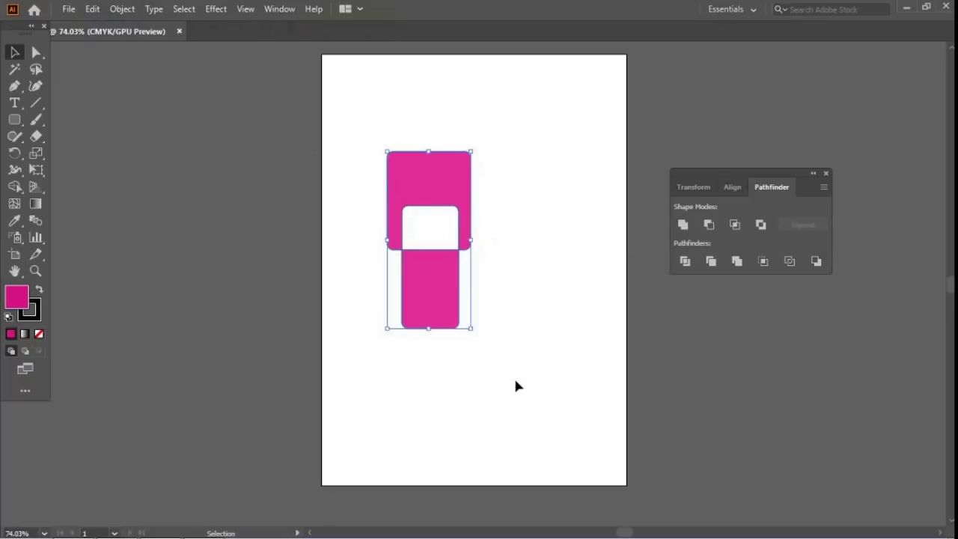
{"action": "key", "text": "Delete"}
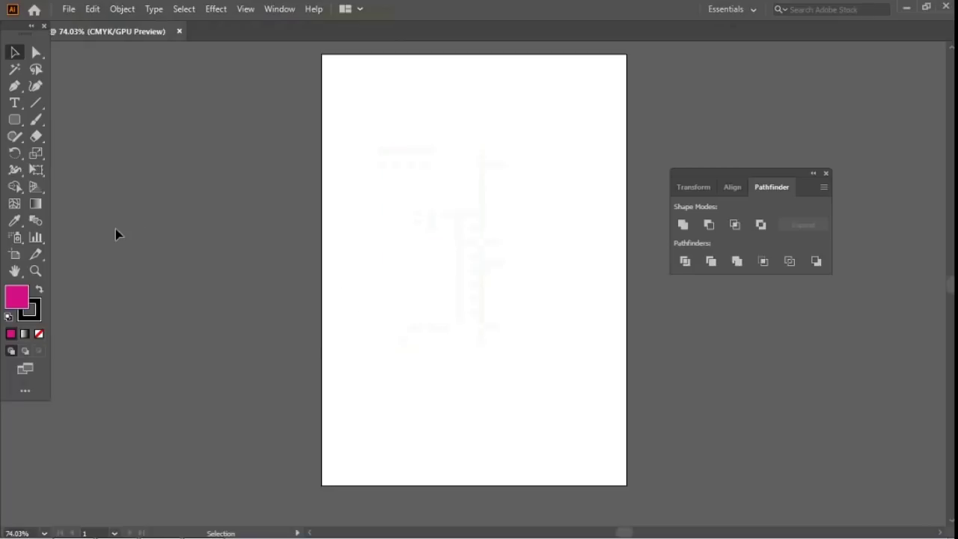
Step: Switch to the Ellipse tool and set the fill colour to lime green B5FF00
{"action": "left_click", "coordinate": [16, 122]}
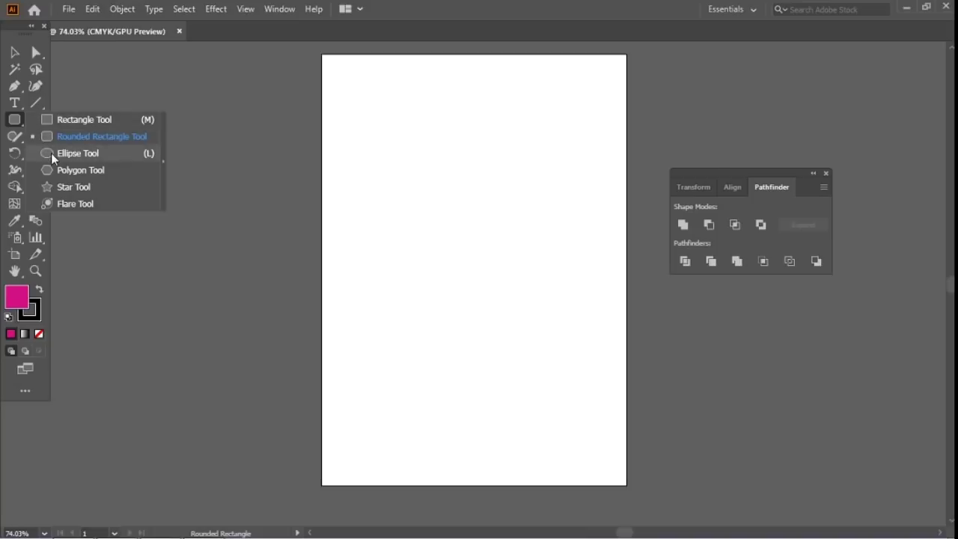
{"action": "left_click", "coordinate": [51, 153]}
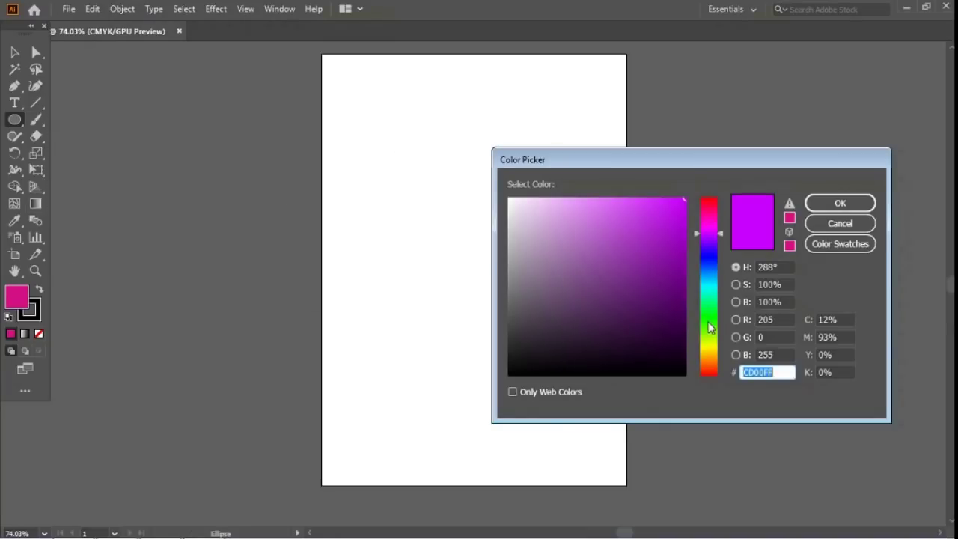
{"action": "left_click", "coordinate": [709, 321]}
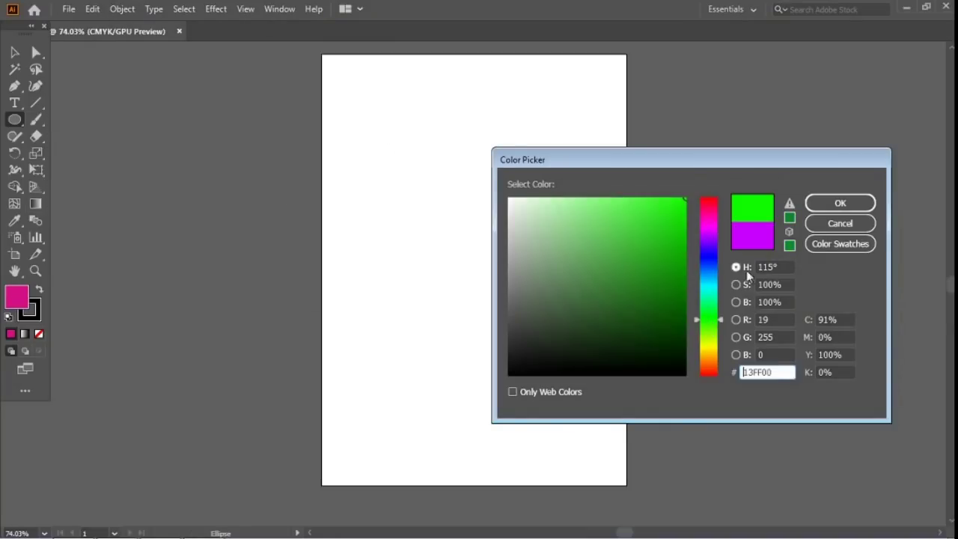
{"action": "left_click", "coordinate": [706, 338]}
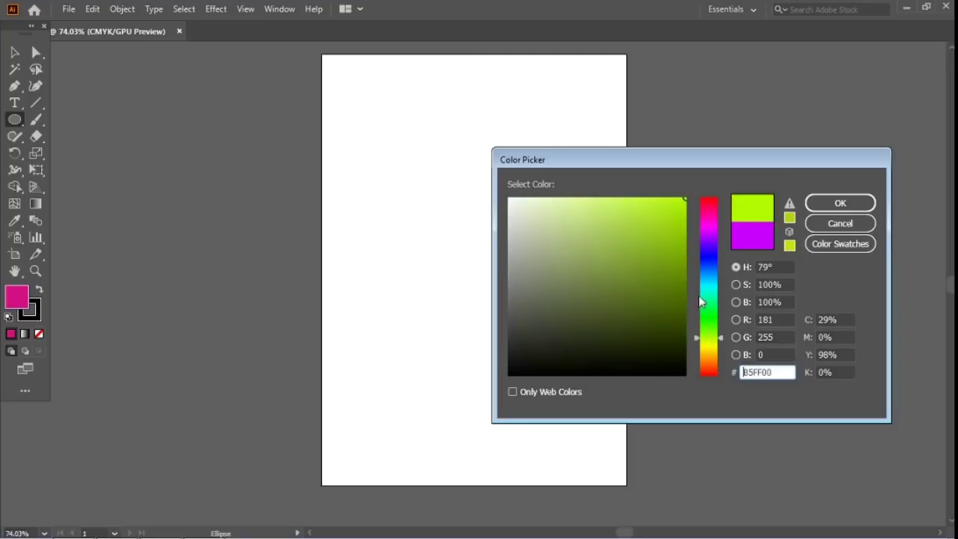
{"action": "left_click", "coordinate": [840, 203]}
Step: Draw two separate circles side by side on the artboard, the right one slightly smaller, and remove the fill from both
{"action": "left_click_drag", "start_coordinate": [364, 148], "coordinate": [473, 255]}
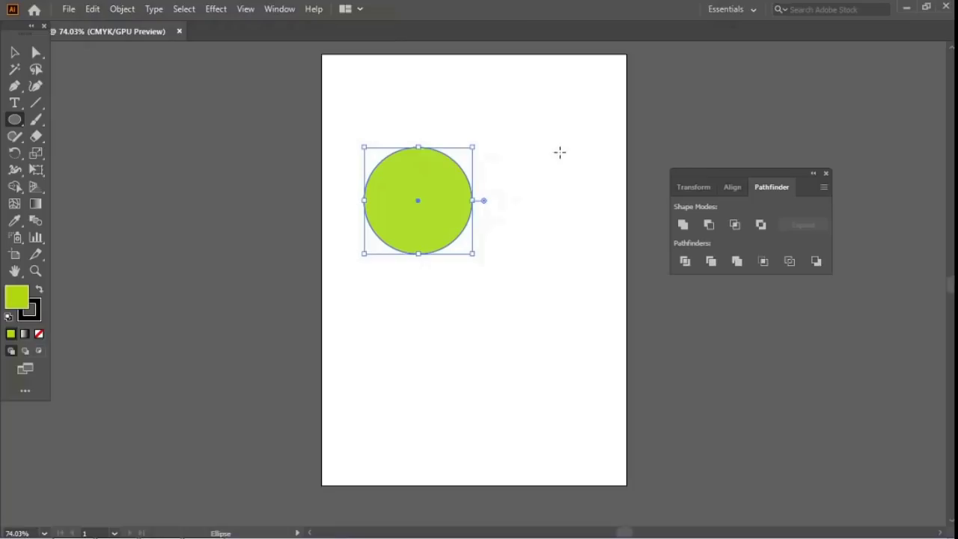
{"action": "left_click_drag", "start_coordinate": [563, 153], "coordinate": [471, 250]}
{"action": "left_click", "coordinate": [16, 53]}
{"action": "left_click_drag", "start_coordinate": [509, 187], "coordinate": [518, 174]}
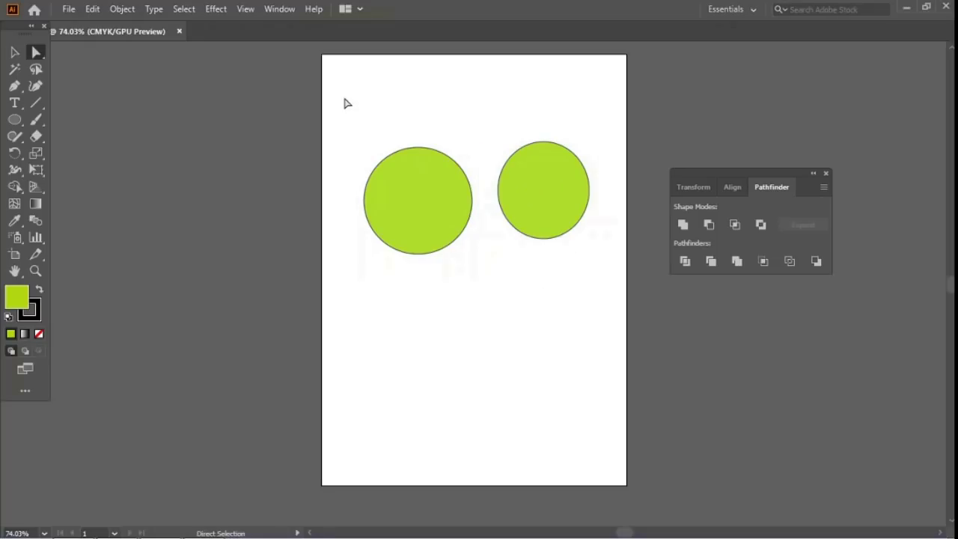
{"action": "left_click_drag", "start_coordinate": [345, 99], "coordinate": [605, 288]}
{"action": "left_click", "coordinate": [39, 334]}
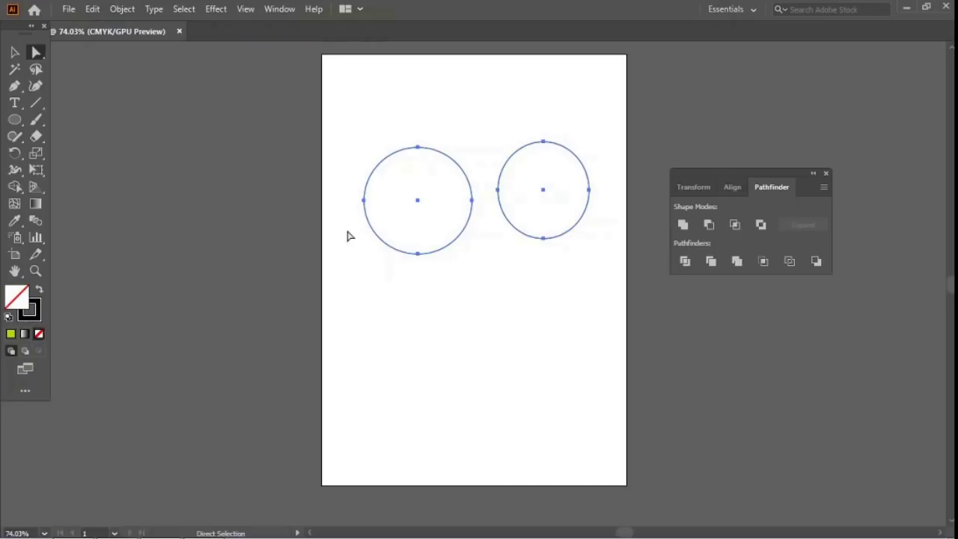
Step: Zoom in to 150% on the circles and move the right circle left so it overlaps the larger one
{"action": "key", "text": "v"}
{"action": "key", "text": "z"}
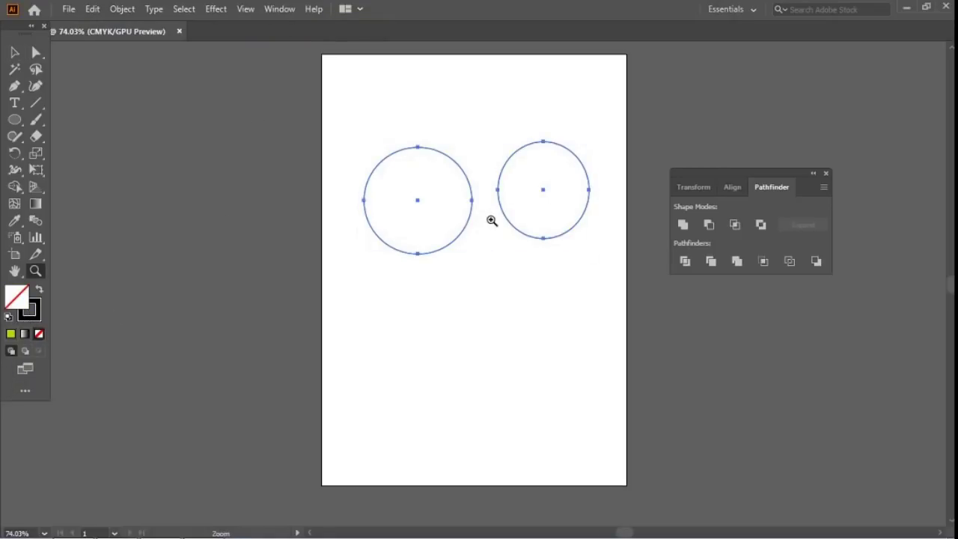
{"action": "left_click", "coordinate": [491, 219]}
{"action": "left_click", "coordinate": [473, 265]}
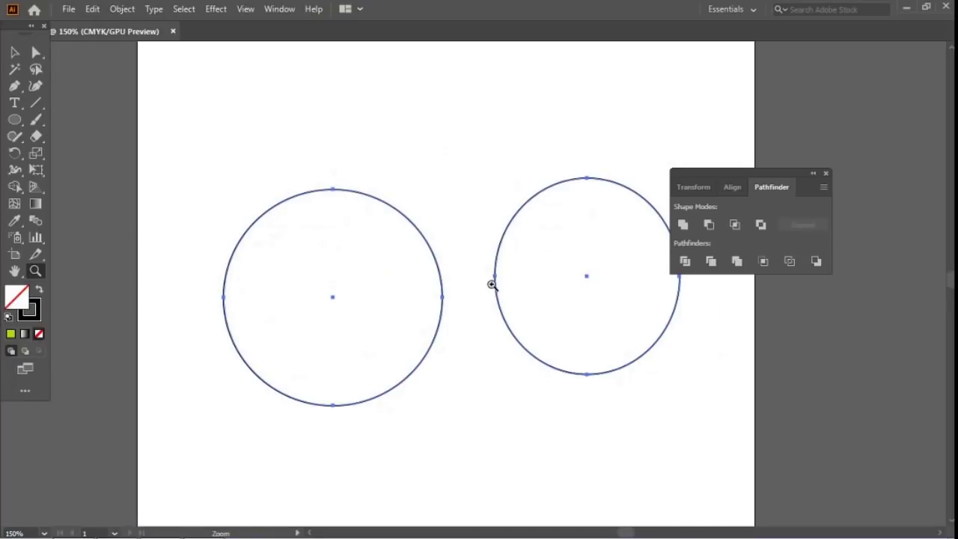
{"action": "left_click_drag", "start_coordinate": [449, 284], "coordinate": [391, 242]}
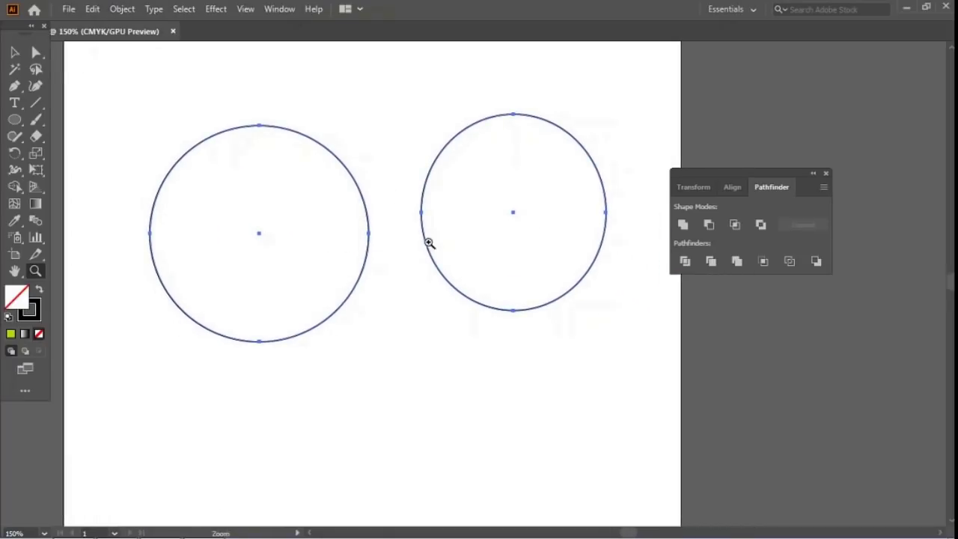
{"action": "key", "text": "v"}
{"action": "left_click", "coordinate": [540, 333]}
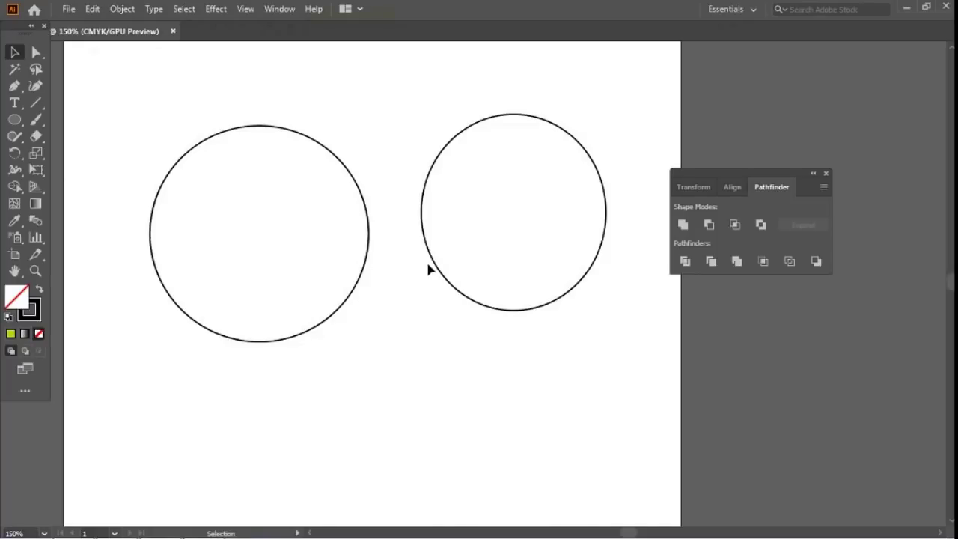
{"action": "left_click_drag", "start_coordinate": [432, 266], "coordinate": [327, 287]}
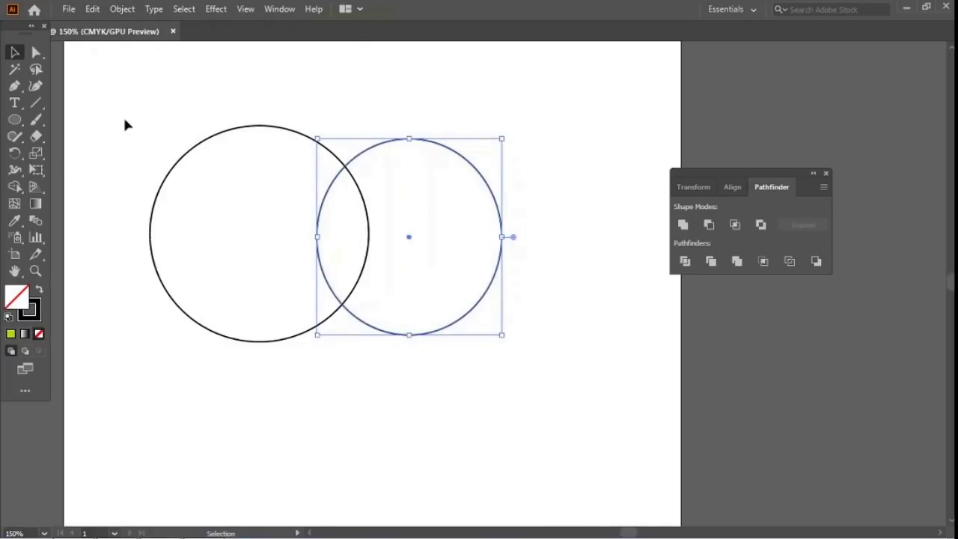
Step: Unite both overlapping circles into a single outline with the Pathfinder, and undo the operation
{"action": "left_click_drag", "start_coordinate": [113, 79], "coordinate": [537, 391]}
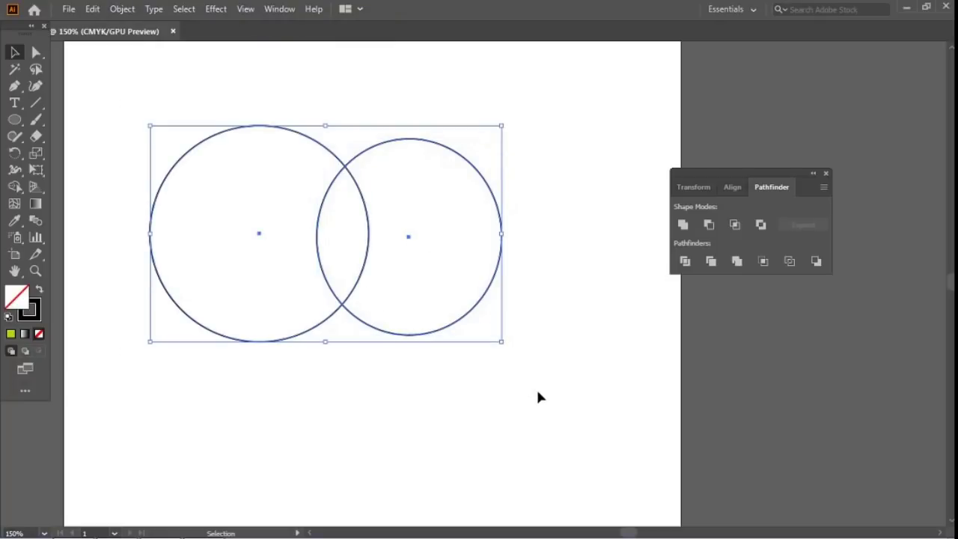
{"action": "left_click", "coordinate": [686, 227]}
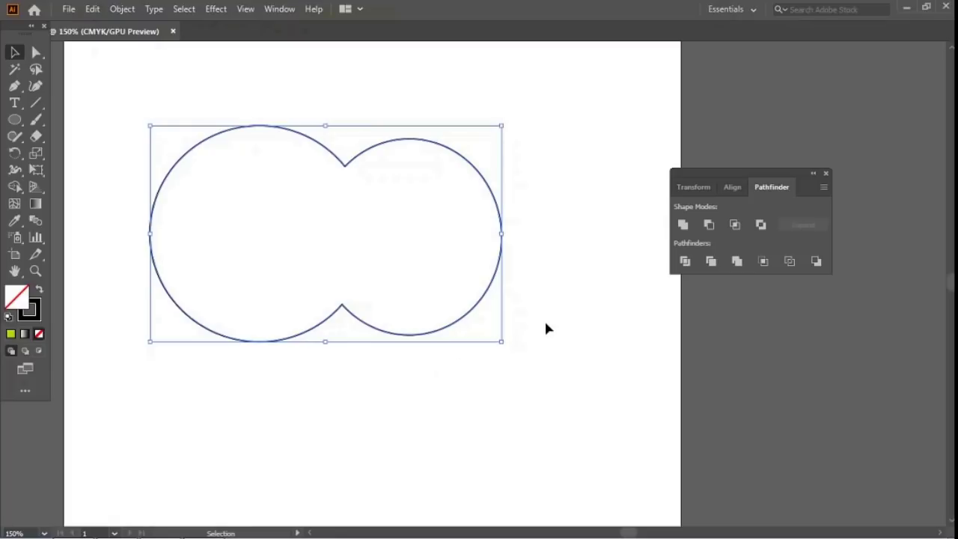
{"action": "key", "text": "ctrl+z"}
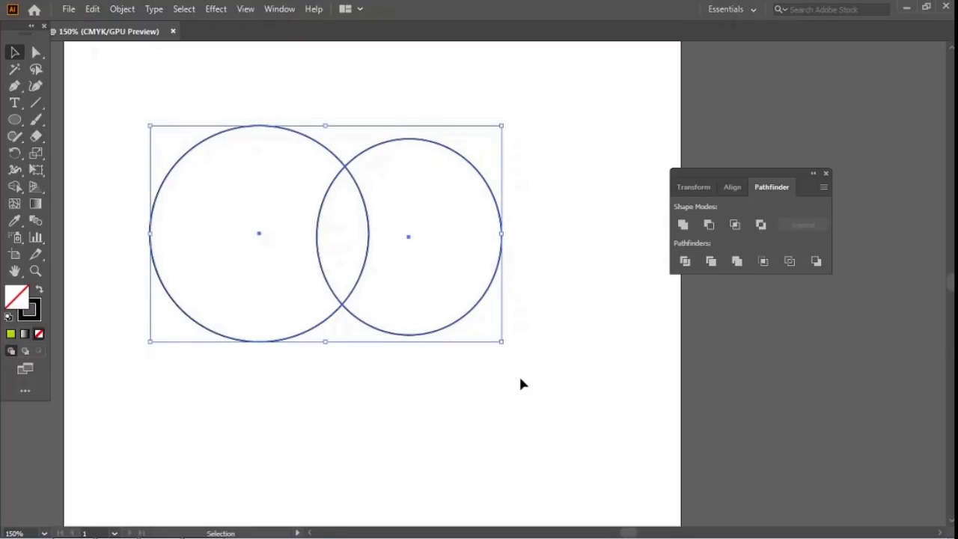
Step: Unite the two overlapping circles as an editable compound shape that keeps both original paths
{"action": "left_click", "coordinate": [683, 225]}
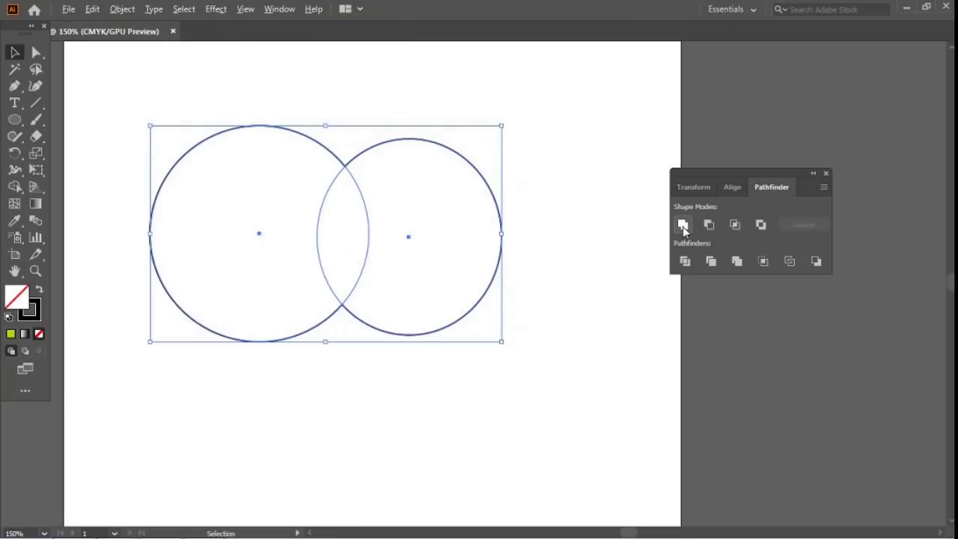
{"action": "left_click", "coordinate": [402, 404]}
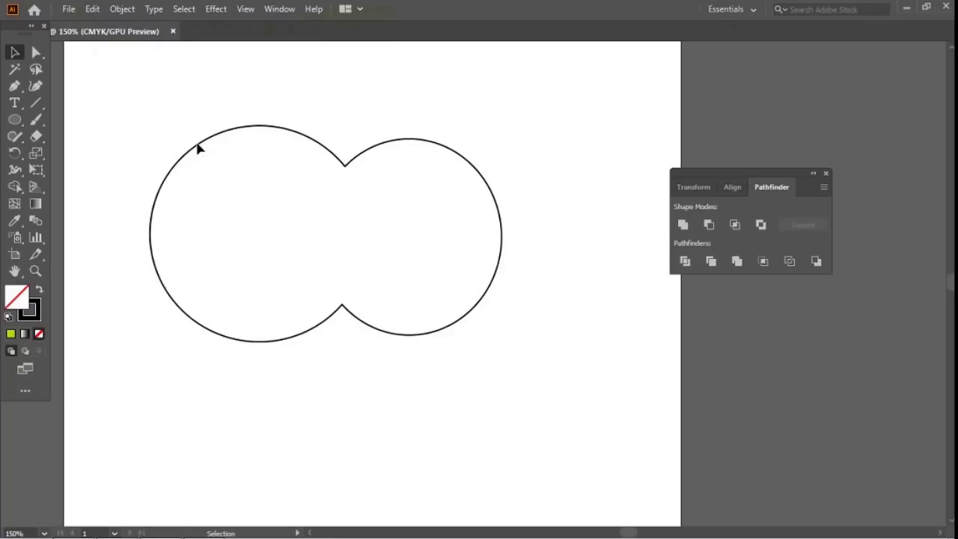
{"action": "key", "text": "ctrl+z"}
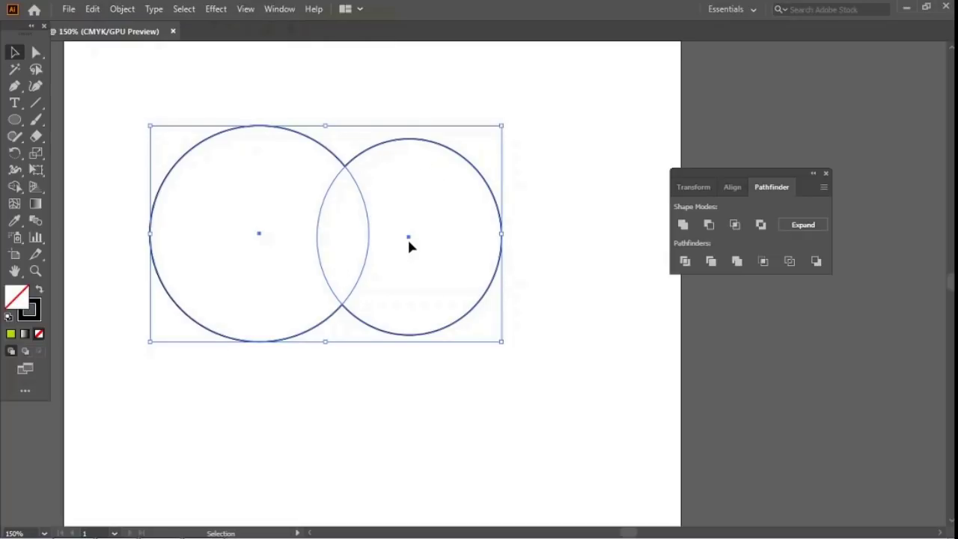
Step: Move the whole united compound shape up and slightly left with the Direct Selection tool
{"action": "left_click", "coordinate": [35, 54]}
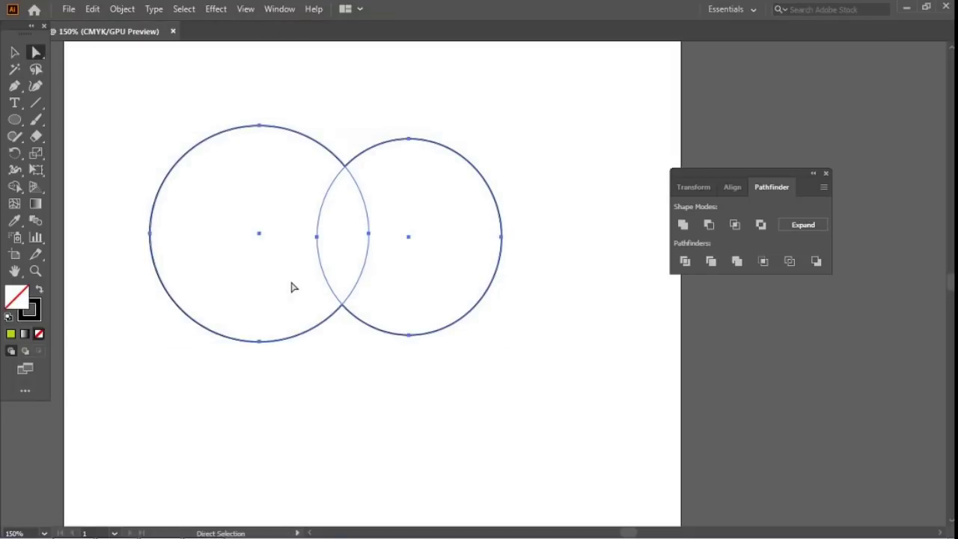
{"action": "left_click", "coordinate": [387, 393]}
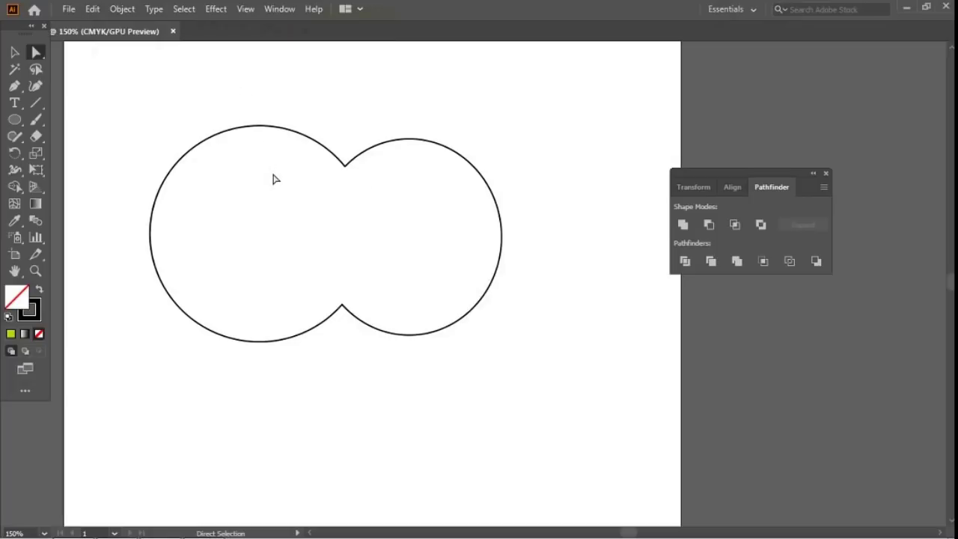
{"action": "scroll", "coordinate": [273, 188], "scroll_direction": "up", "scroll_amount": 2}
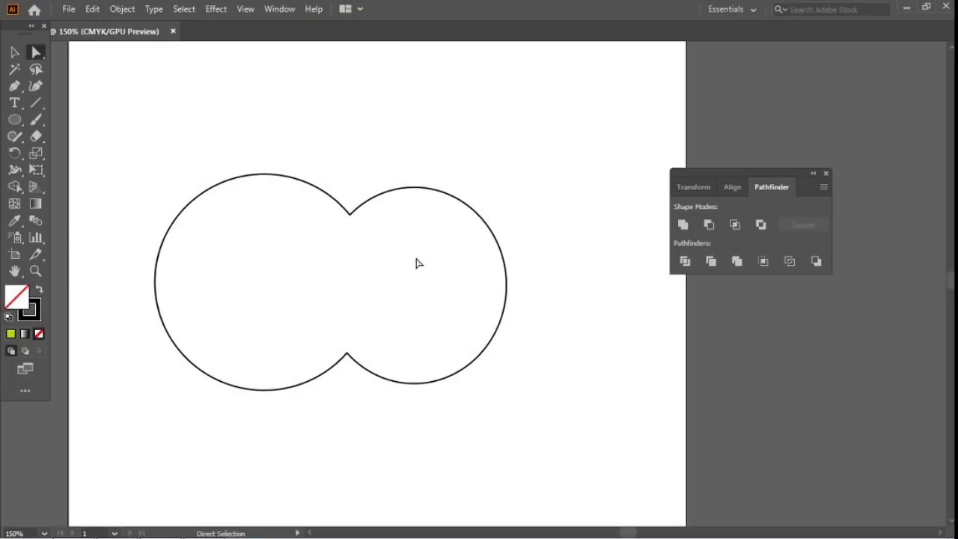
{"action": "left_click", "coordinate": [388, 194]}
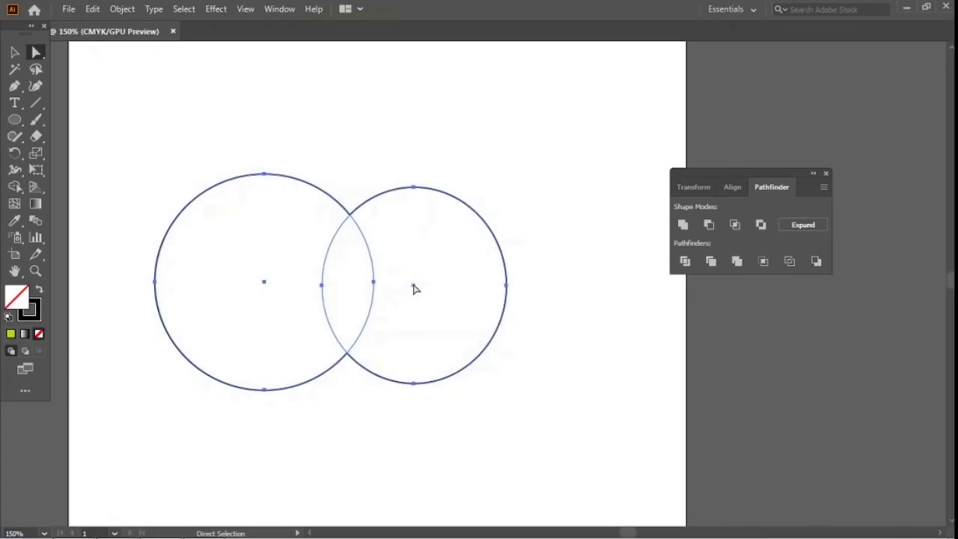
{"action": "left_click_drag", "start_coordinate": [413, 288], "coordinate": [401, 224]}
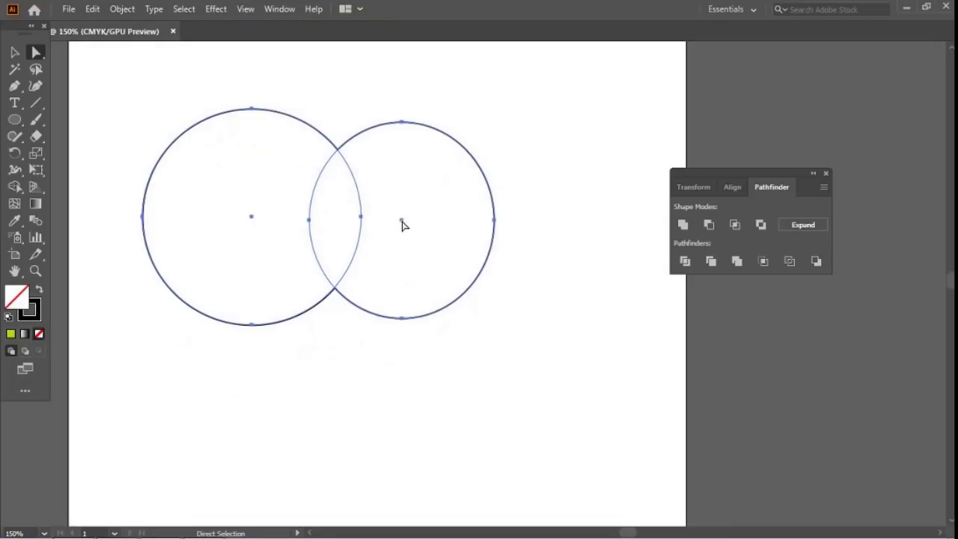
{"action": "left_click", "coordinate": [586, 258]}
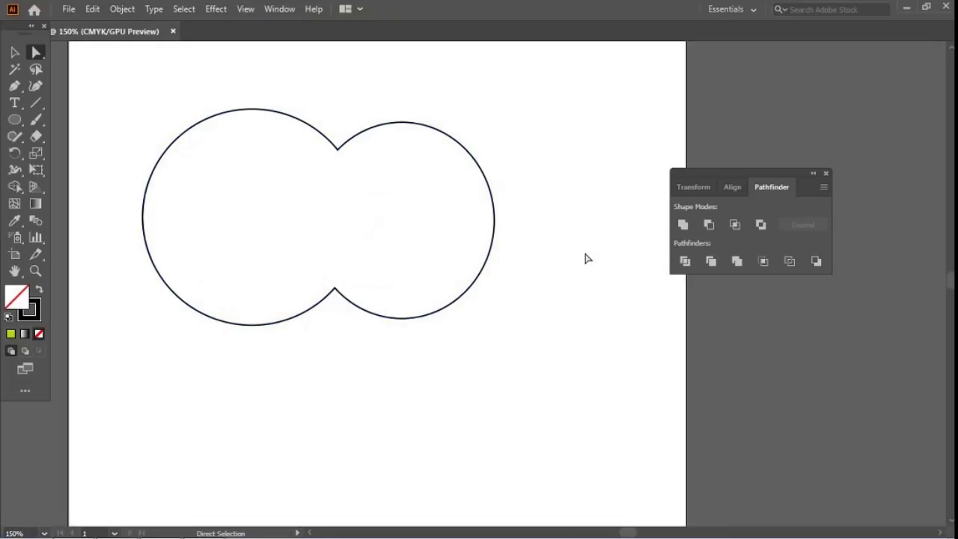
Step: Move the smaller circle inside the compound shape onto the upper part of the larger circle, and undo the move
{"action": "left_click", "coordinate": [368, 132]}
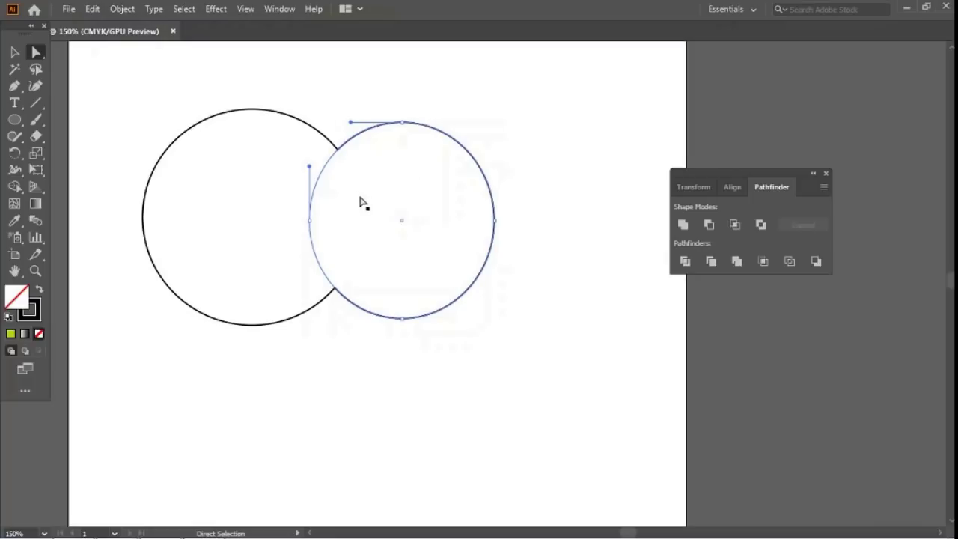
{"action": "left_click_drag", "start_coordinate": [263, 205], "coordinate": [302, 329]}
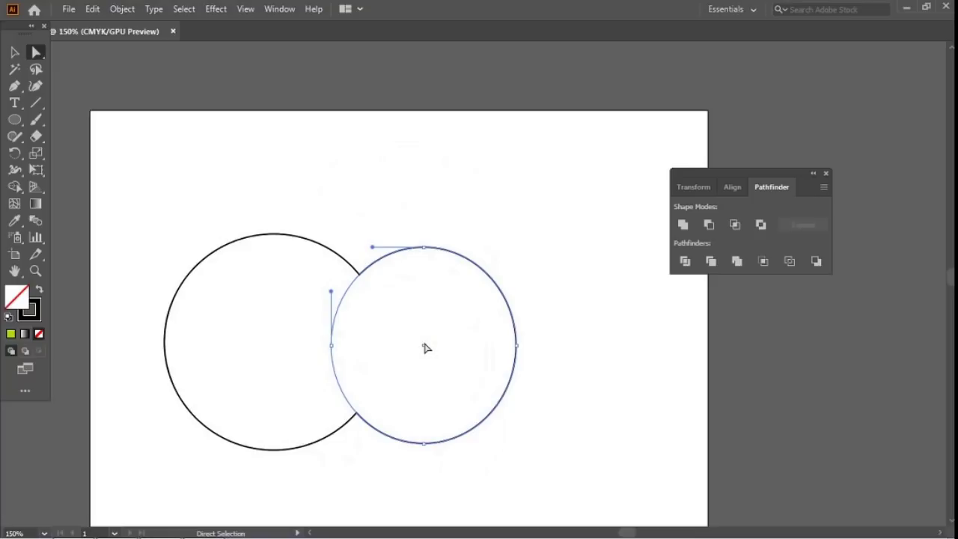
{"action": "left_click_drag", "start_coordinate": [424, 348], "coordinate": [277, 228]}
{"action": "left_click", "coordinate": [506, 317]}
{"action": "key", "text": "space"}
{"action": "mouse_move", "coordinate": [330, 194]}
{"action": "left_mouse_down"}
{"action": "mouse_move", "coordinate": [333, 239]}
{"action": "mouse_move", "coordinate": [344, 196]}
{"action": "left_mouse_up"}
{"action": "key", "text": "ctrl+z"}
Step: Move the smaller circle inside the compound shape to the underside of the larger circle, and undo the move
{"action": "left_click_drag", "start_coordinate": [437, 347], "coordinate": [303, 414]}
{"action": "key", "text": "space"}
{"action": "left_click_drag", "start_coordinate": [383, 391], "coordinate": [391, 295]}
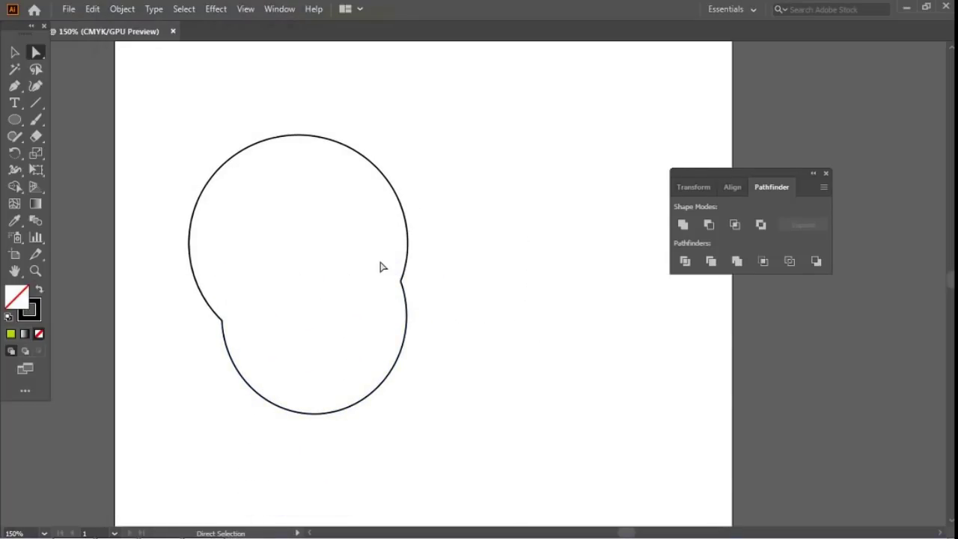
{"action": "key", "text": "ctrl"}
{"action": "key", "text": "ctrl+z"}
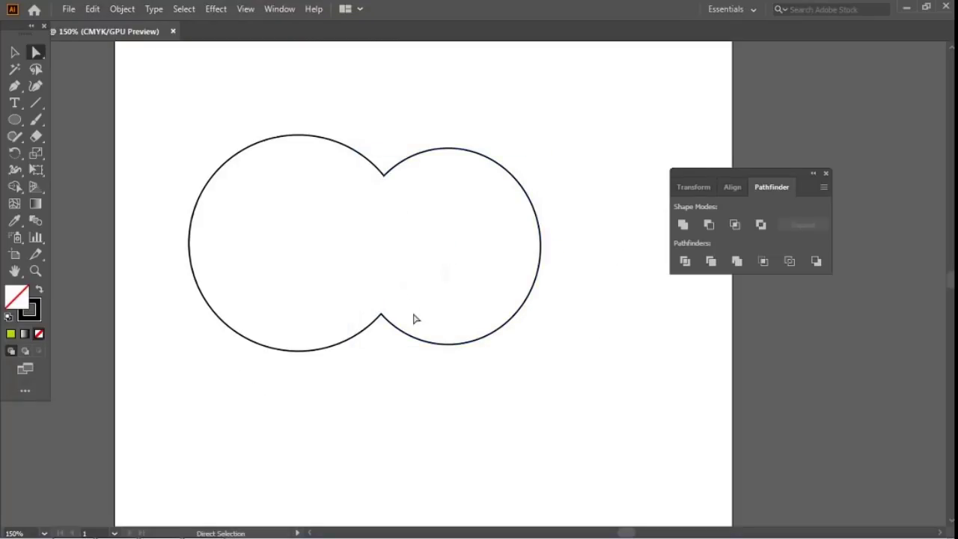
{"action": "key", "text": "ctrl+z"}
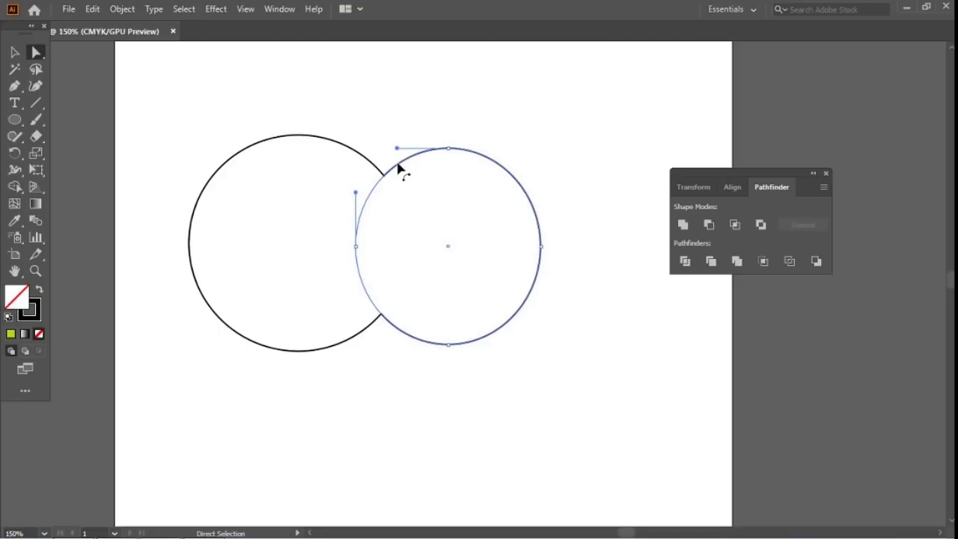
Step: Stretch the smaller circle's top anchor point upward into a peak, and undo the change
{"action": "left_click_drag", "start_coordinate": [442, 192], "coordinate": [433, 91]}
{"action": "left_click", "coordinate": [448, 149]}
{"action": "left_click_drag", "start_coordinate": [447, 149], "coordinate": [440, 63]}
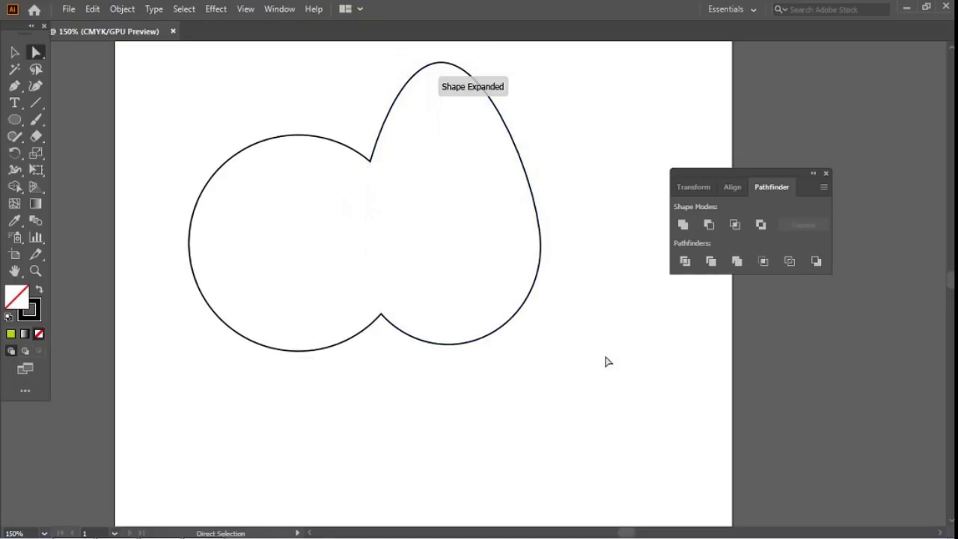
{"action": "key", "text": "ctrl+z"}
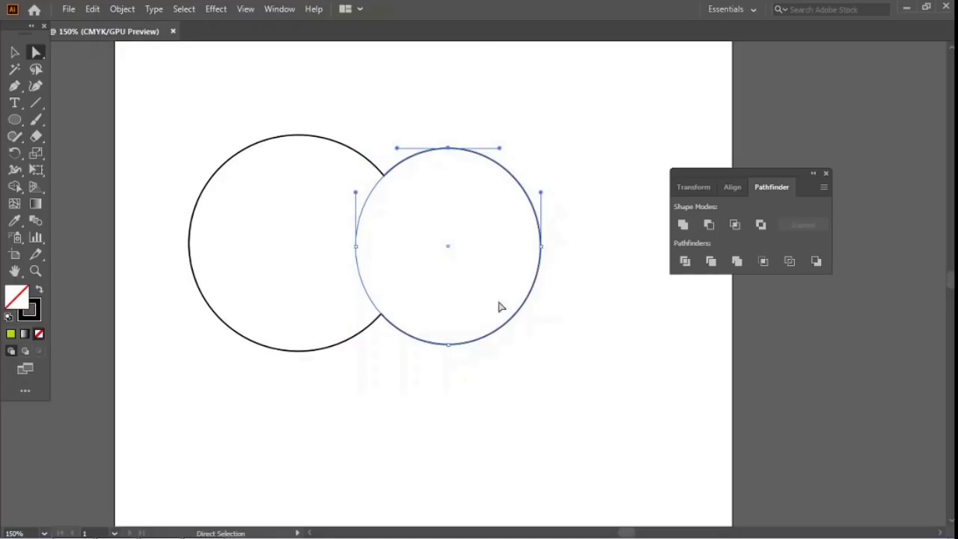
Step: Move the smaller circle within the compound shape to the lower left of the larger circle
{"action": "left_click", "coordinate": [448, 250]}
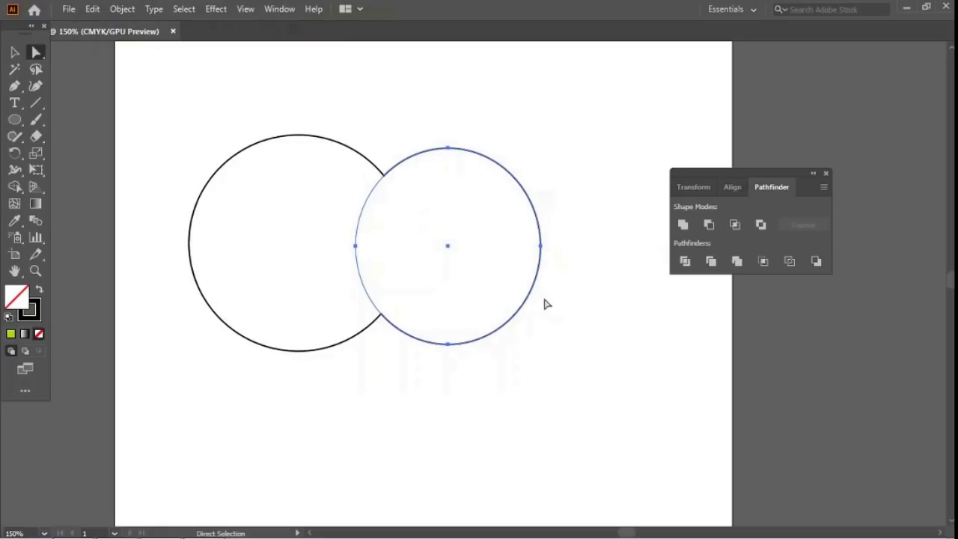
{"action": "left_click_drag", "start_coordinate": [446, 247], "coordinate": [252, 359]}
{"action": "left_click", "coordinate": [455, 385]}
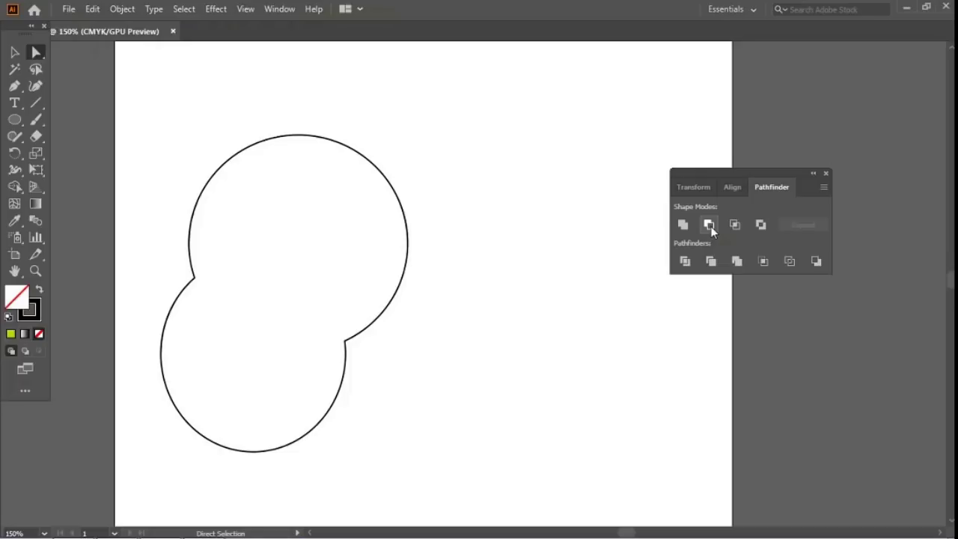
Step: Undo the compound shape and the circle moves back to the two separate, non-overlapping circles
{"action": "mouse_move", "coordinate": [1, 532]}
{"action": "key", "text": "ctrl+z"}
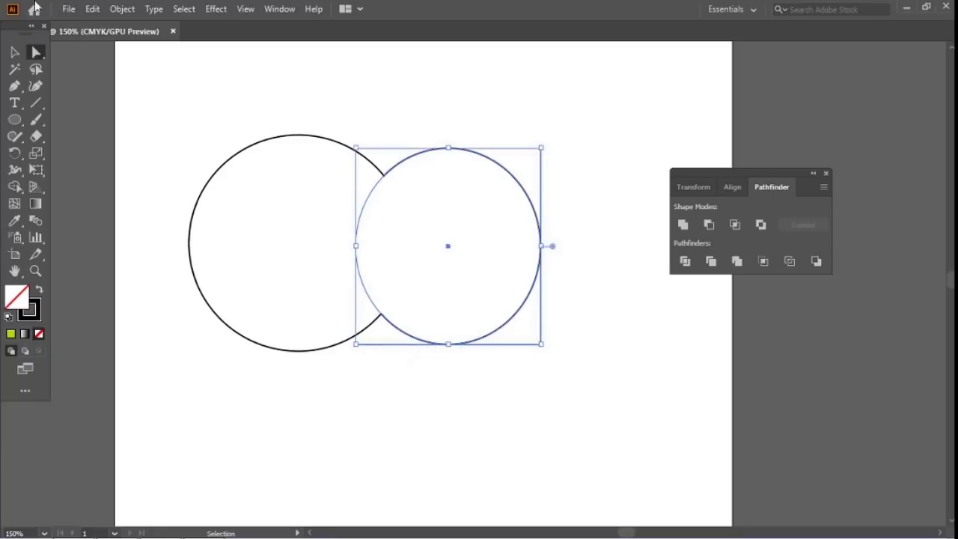
{"action": "key", "text": "ctrl+z"}
{"action": "key", "text": "ctrl+z"}
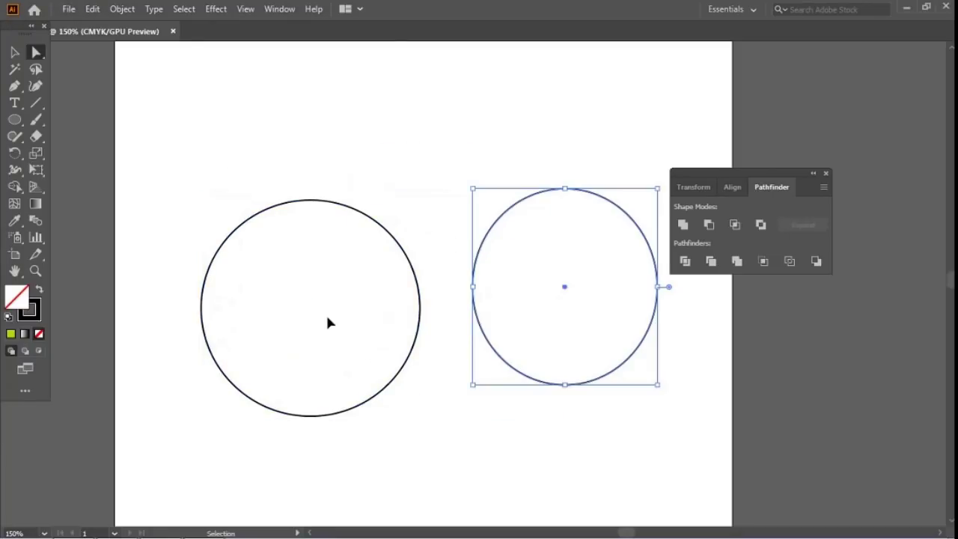
Step: Move the smaller circle left with the Selection tool so it overlaps the larger circle's upper-right part
{"action": "left_click", "coordinate": [14, 51]}
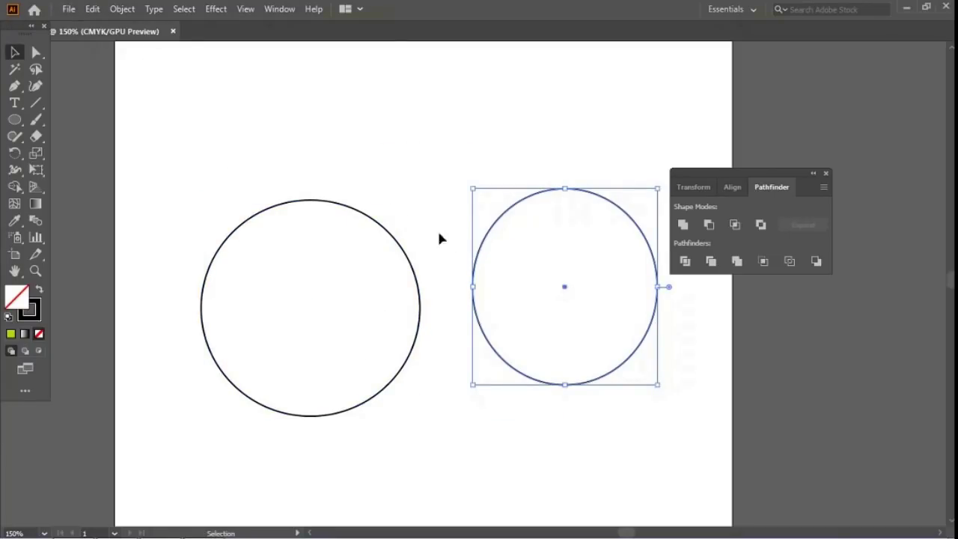
{"action": "left_click_drag", "start_coordinate": [488, 230], "coordinate": [452, 238]}
{"action": "left_click_drag", "start_coordinate": [489, 227], "coordinate": [431, 279]}
{"action": "left_click_drag", "start_coordinate": [564, 291], "coordinate": [409, 280]}
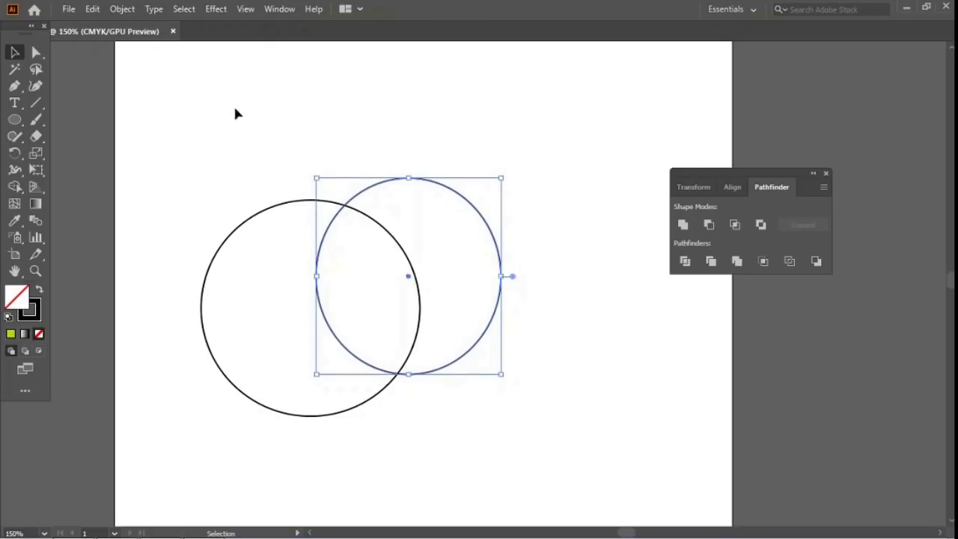
Step: Subtract the front circle from the larger one with Minus Front as an editable compound shape, forming a crescent
{"action": "left_click_drag", "start_coordinate": [158, 121], "coordinate": [546, 445]}
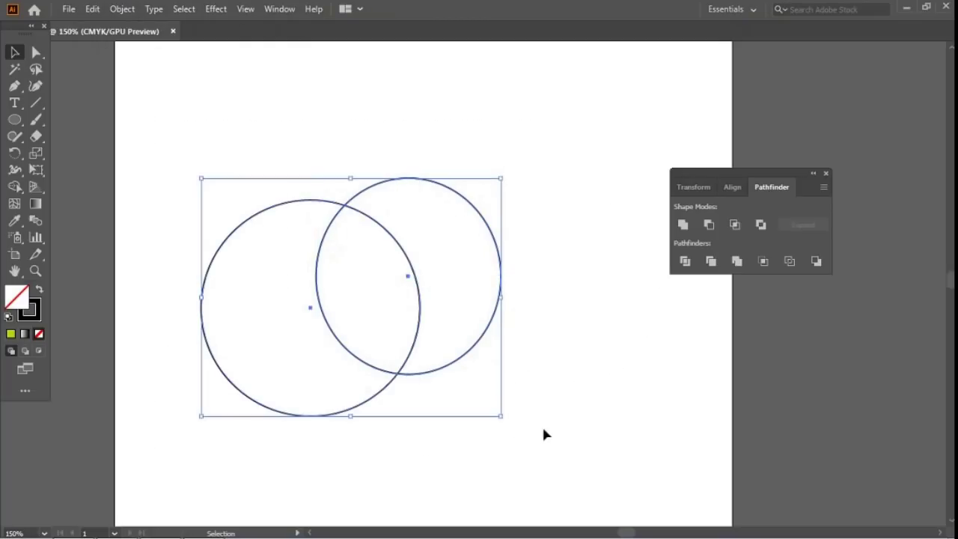
{"action": "left_click", "coordinate": [709, 225], "text": "alt"}
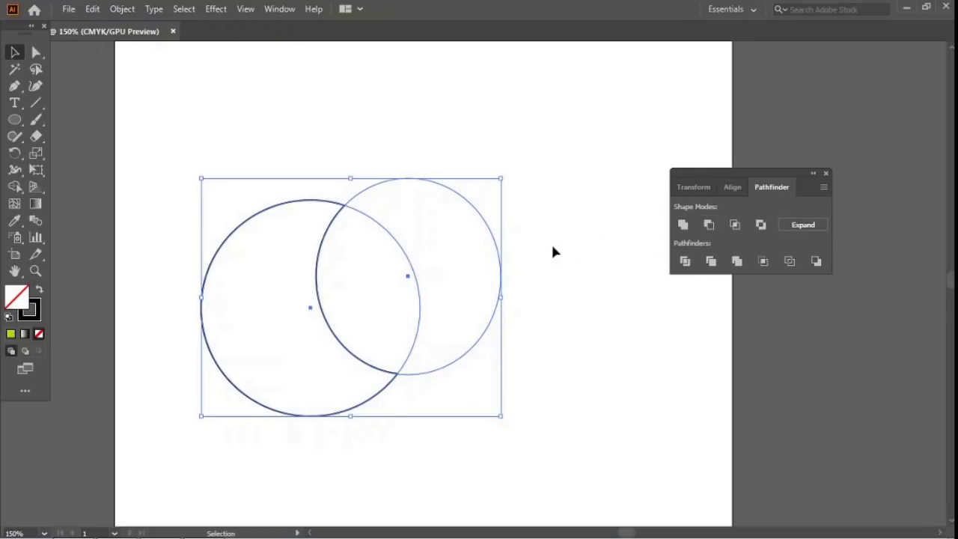
{"action": "left_click", "coordinate": [200, 105]}
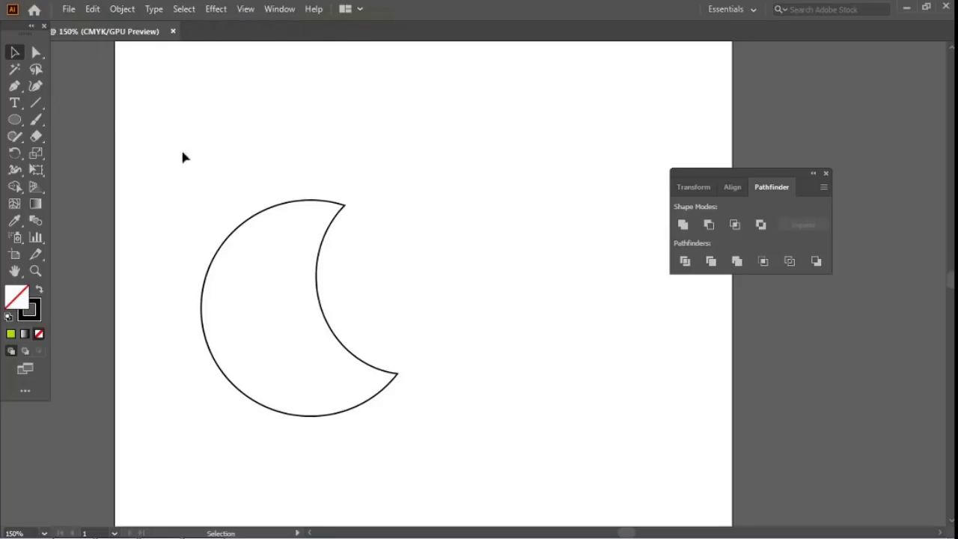
Step: Move the subtracting circle inside the compound shape left and slightly down to thin the crescent, using the Direct Selection tool
{"action": "left_click", "coordinate": [35, 57]}
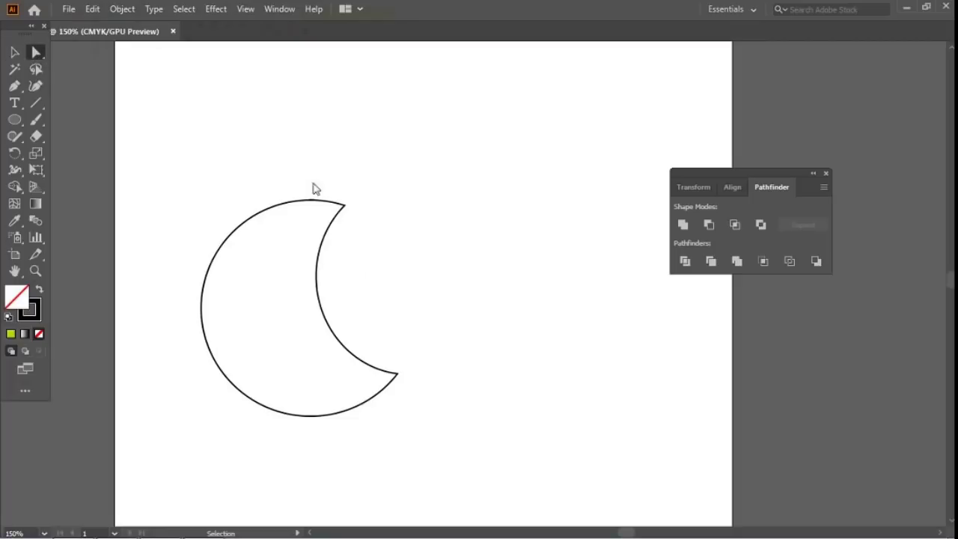
{"action": "left_click", "coordinate": [317, 264]}
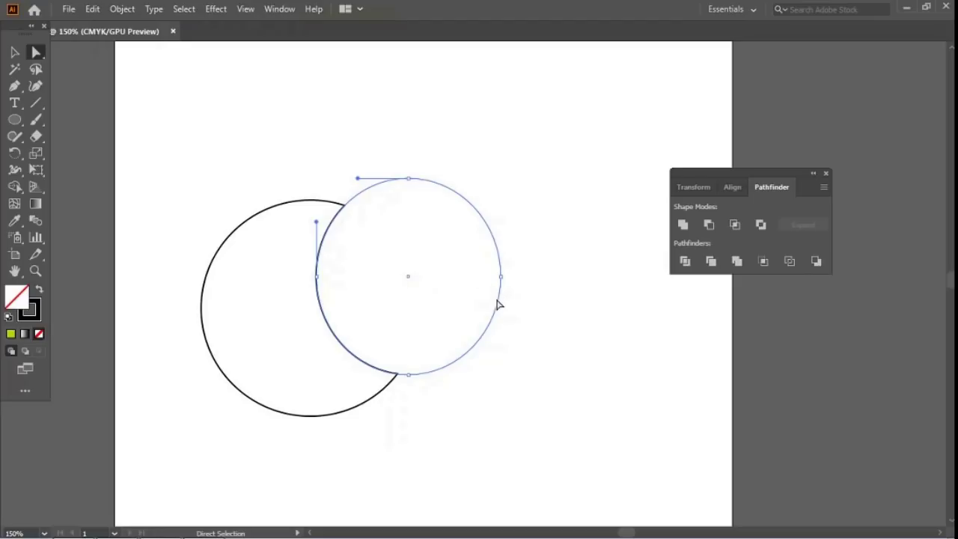
{"action": "left_click", "coordinate": [408, 280]}
{"action": "left_click_drag", "start_coordinate": [409, 280], "coordinate": [332, 300]}
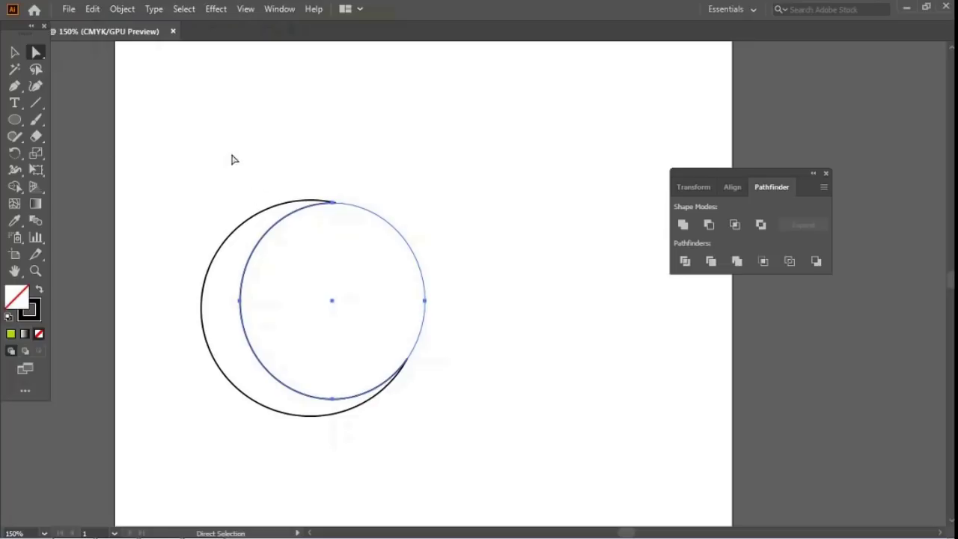
{"action": "left_click", "coordinate": [457, 216]}
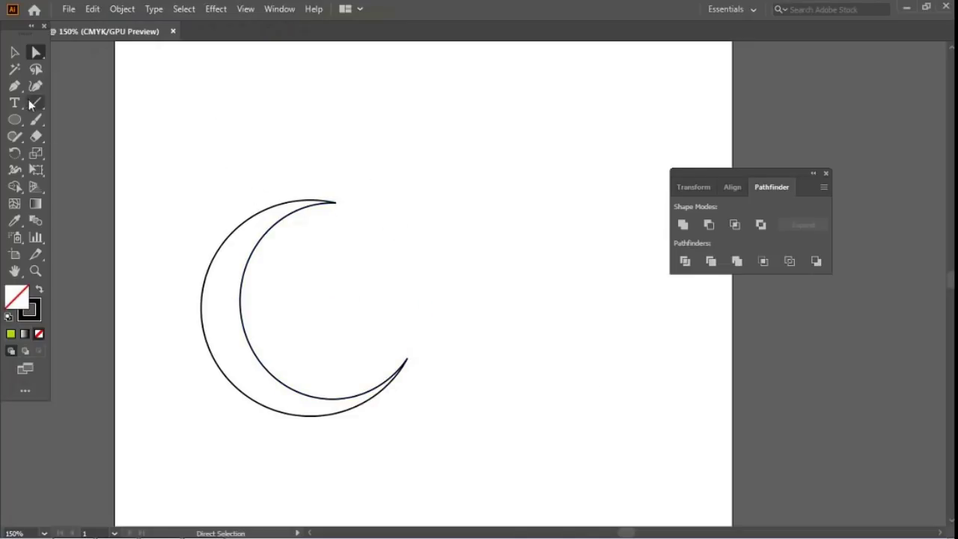
Step: Move the entire crescent compound shape up and slightly right with the Selection tool, and deselect it
{"action": "left_click", "coordinate": [14, 52]}
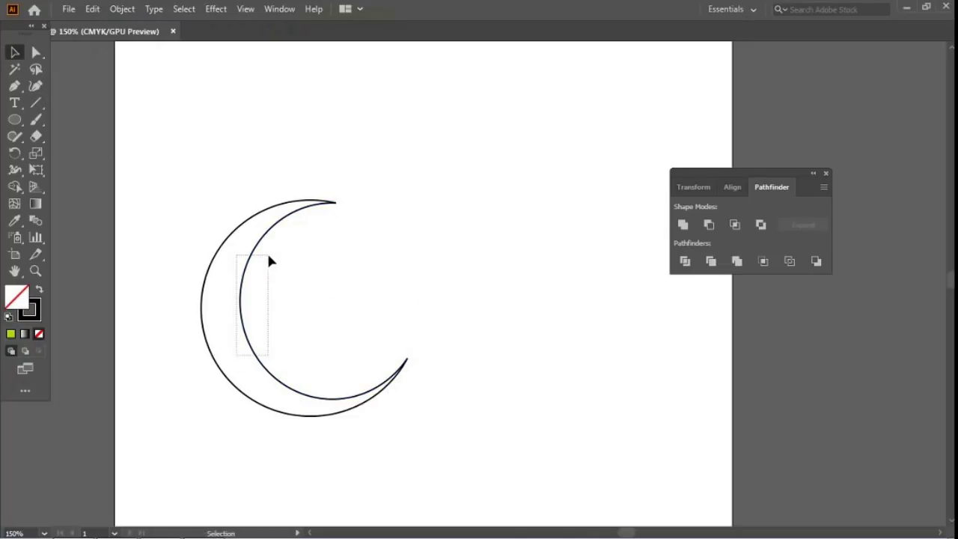
{"action": "left_click", "coordinate": [245, 293]}
{"action": "left_click_drag", "start_coordinate": [247, 317], "coordinate": [257, 249]}
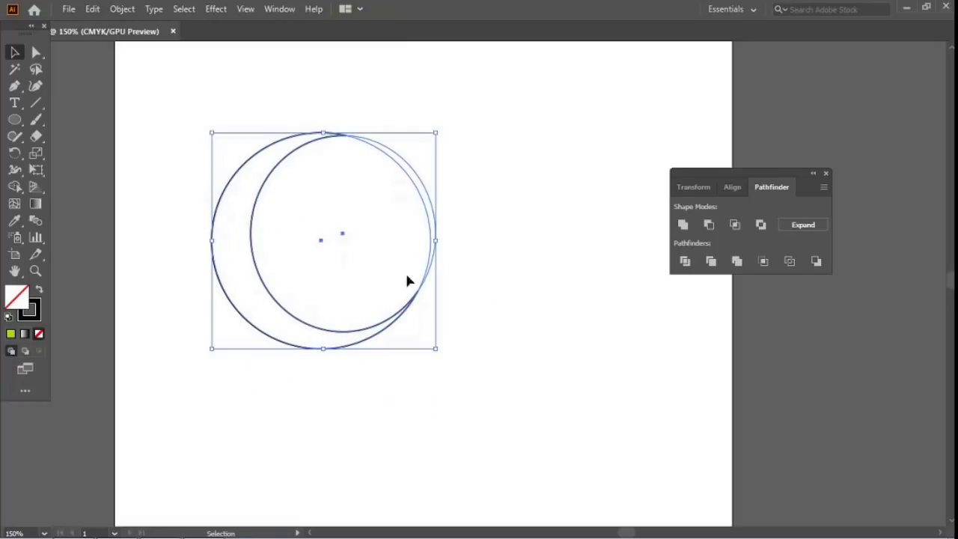
{"action": "left_click", "coordinate": [548, 331]}
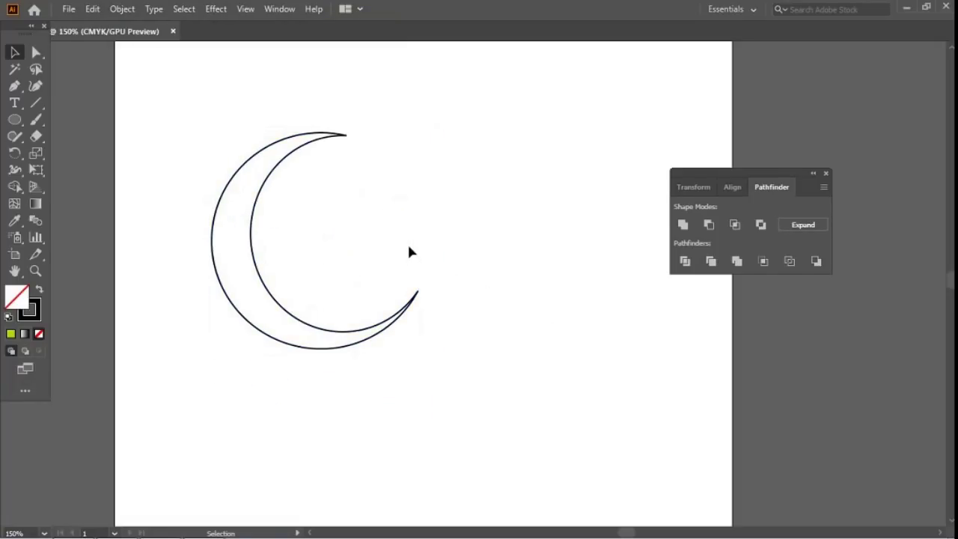
Step: Move the subtracting circle inside the compound shape right and slightly up with the Direct Selection tool to thicken the crescent, and deselect it
{"action": "left_click", "coordinate": [254, 266]}
{"action": "left_click", "coordinate": [39, 55]}
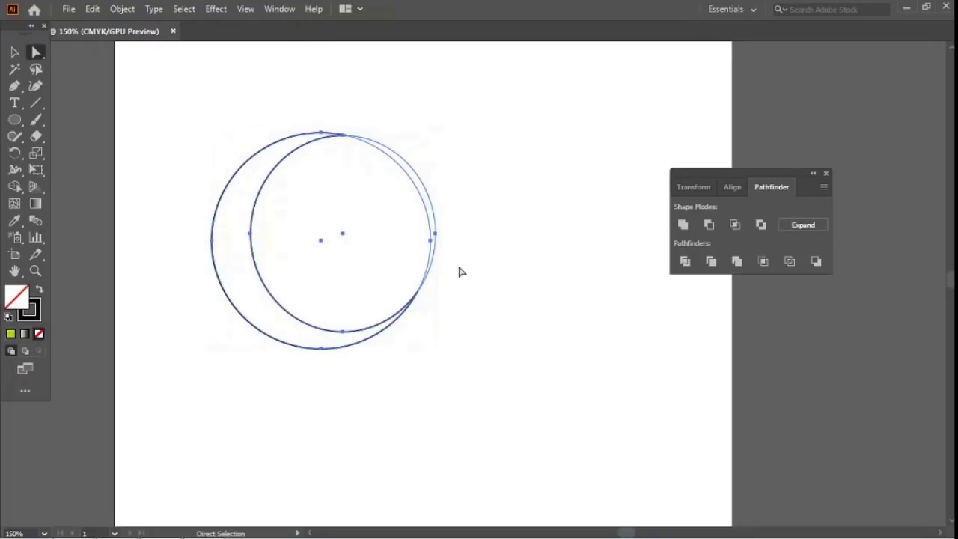
{"action": "left_click", "coordinate": [535, 247]}
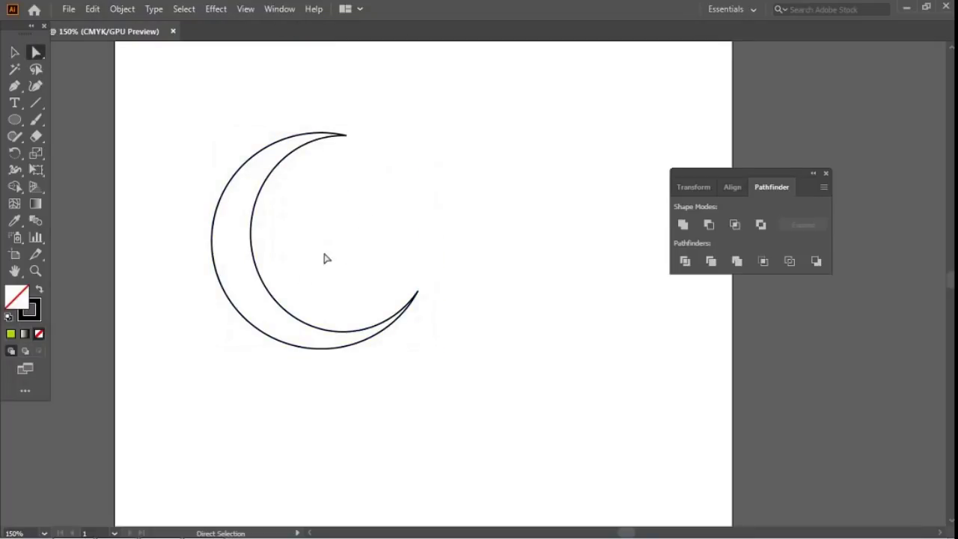
{"action": "left_click", "coordinate": [259, 275]}
{"action": "left_click_drag", "start_coordinate": [342, 235], "coordinate": [369, 231]}
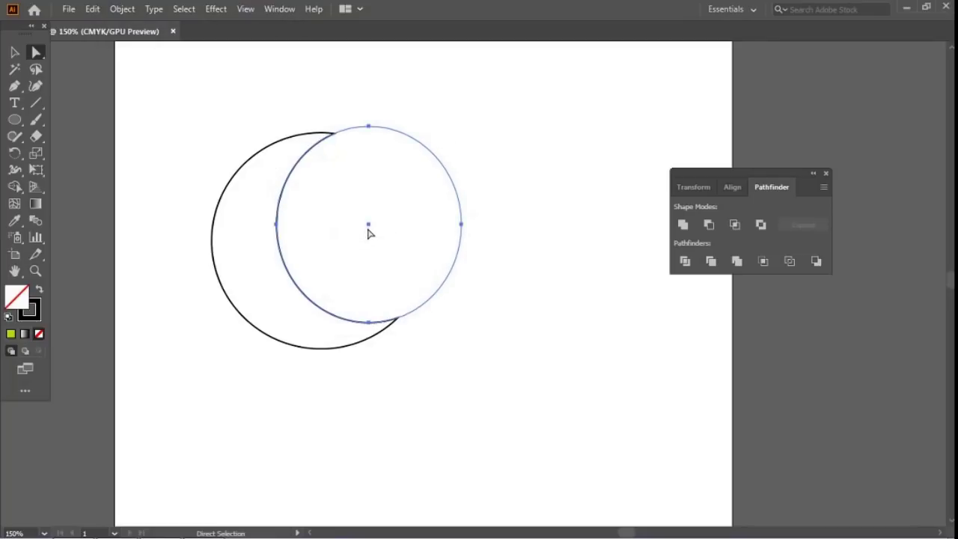
{"action": "left_click", "coordinate": [577, 321]}
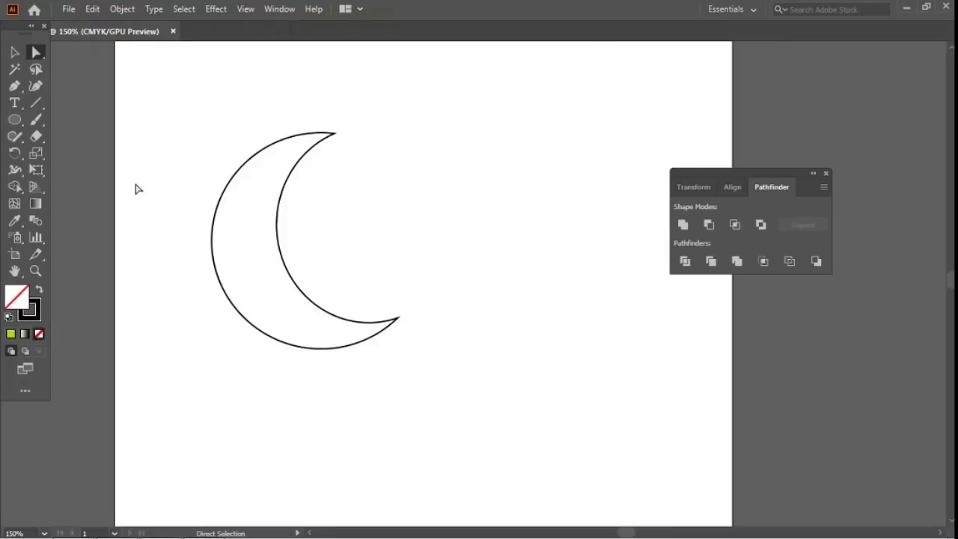
Step: Select both circles of the crescent compound shape, expand it into a single plain path, and deselect it
{"action": "left_click_drag", "start_coordinate": [148, 78], "coordinate": [553, 398]}
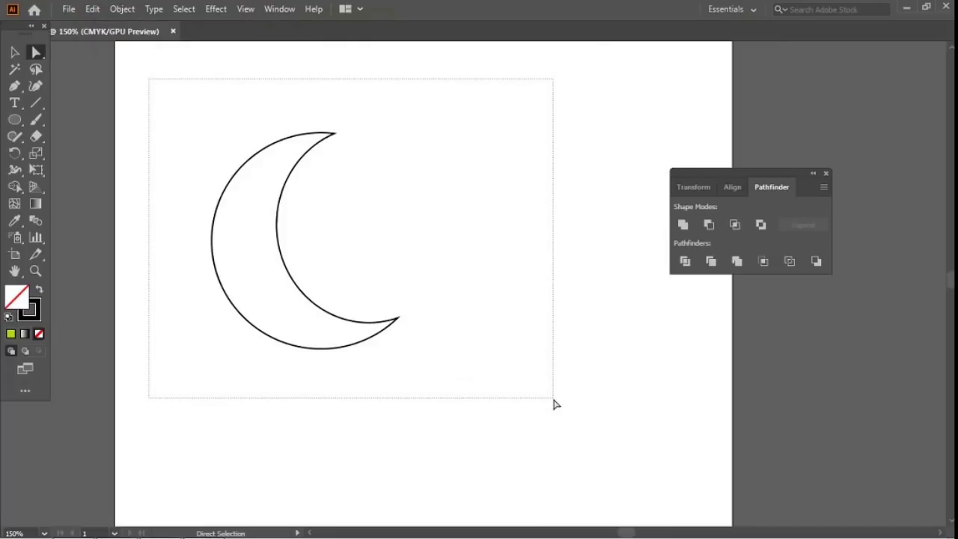
{"action": "left_click_drag", "start_coordinate": [554, 404], "coordinate": [554, 402]}
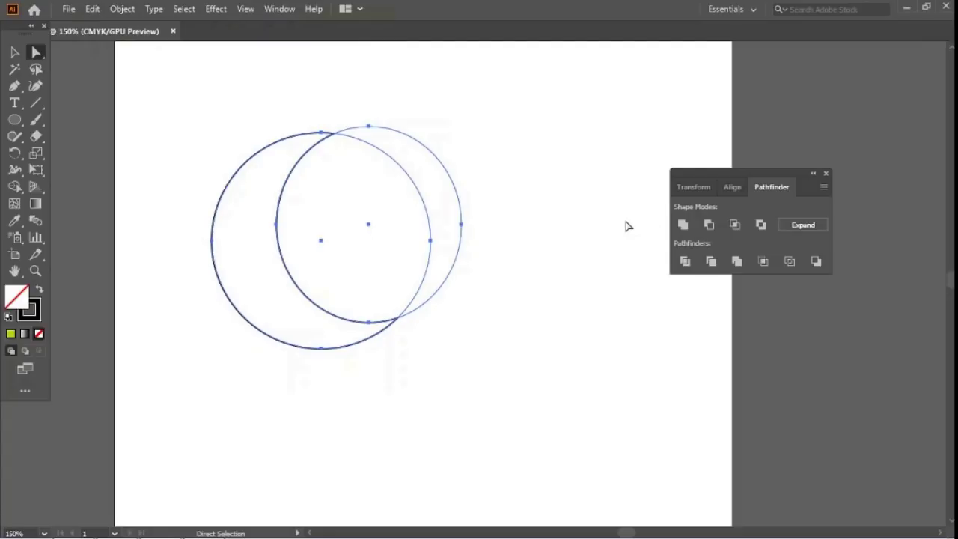
{"action": "left_click", "coordinate": [817, 224]}
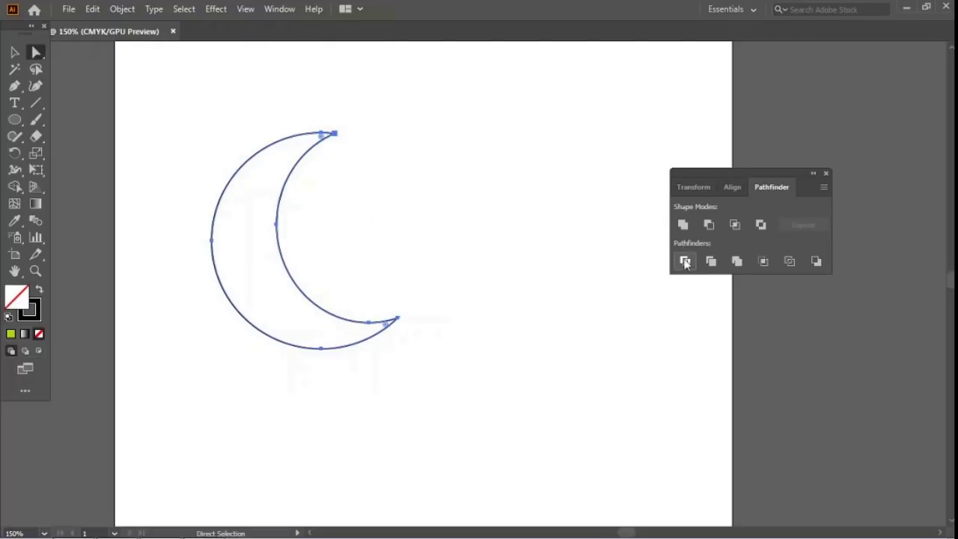
{"action": "left_click_drag", "start_coordinate": [143, 91], "coordinate": [456, 397]}
{"action": "left_click", "coordinate": [543, 336]}
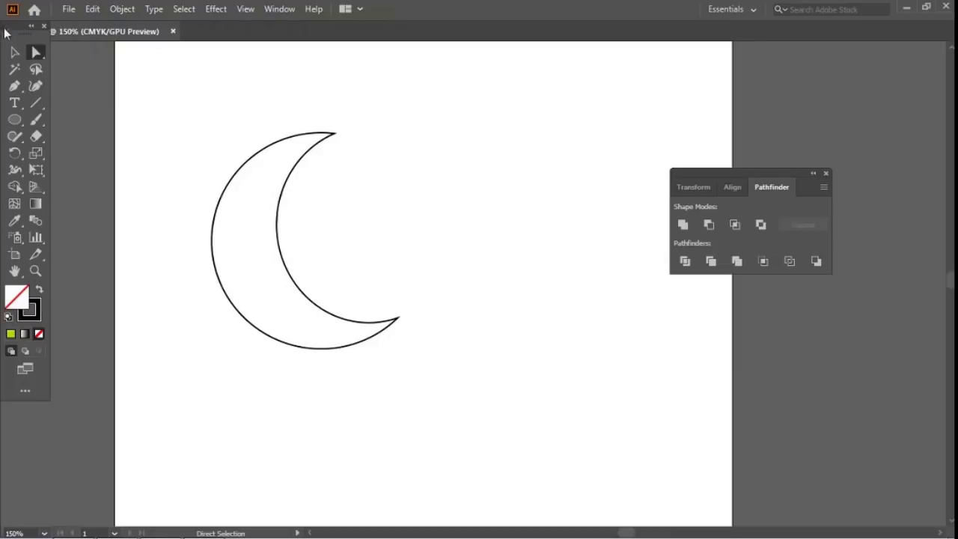
Step: Delete the expanded crescent from the artboard
{"action": "left_click", "coordinate": [11, 52]}
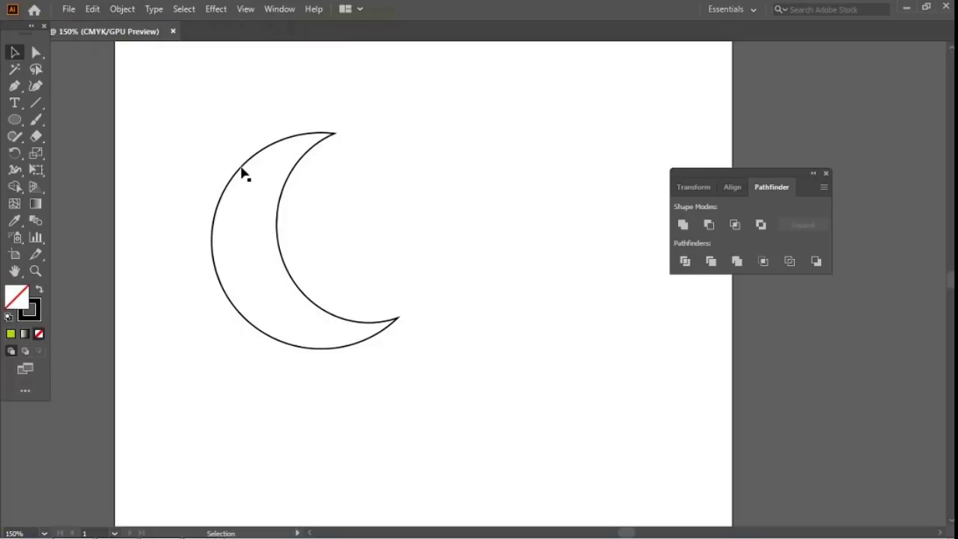
{"action": "left_click_drag", "start_coordinate": [188, 111], "coordinate": [420, 409]}
{"action": "key", "text": "Delete"}
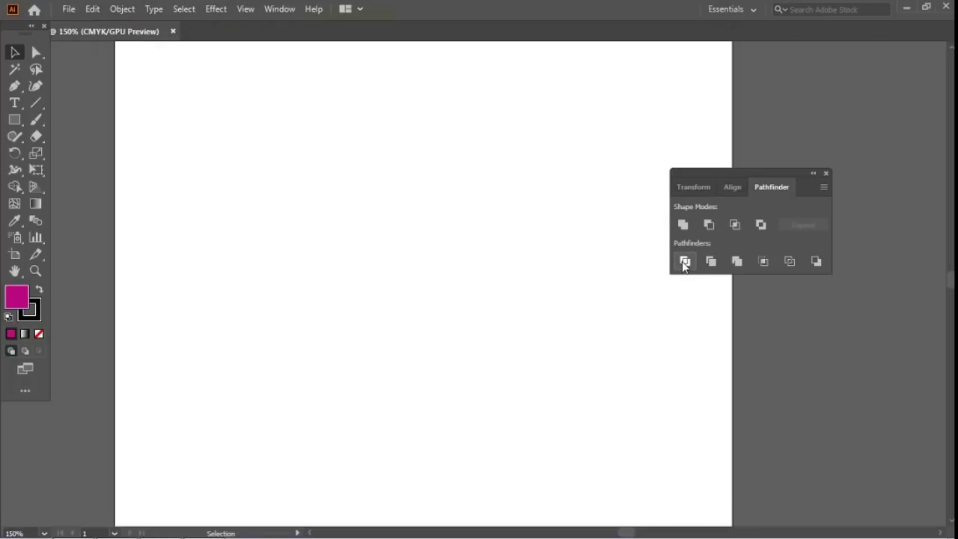
Step: Draw a small and a larger magenta rectangle with black outlines, and move the larger one left over the small one's lower-right corner
{"action": "left_click", "coordinate": [14, 120]}
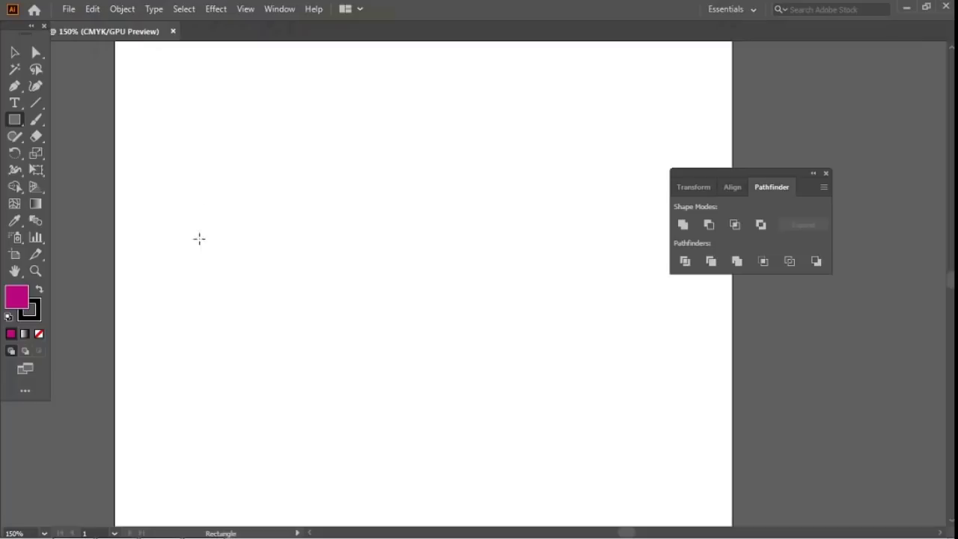
{"action": "left_click_drag", "start_coordinate": [189, 214], "coordinate": [274, 318]}
{"action": "left_click_drag", "start_coordinate": [338, 244], "coordinate": [466, 366]}
{"action": "left_click", "coordinate": [15, 52]}
{"action": "left_click", "coordinate": [660, 286]}
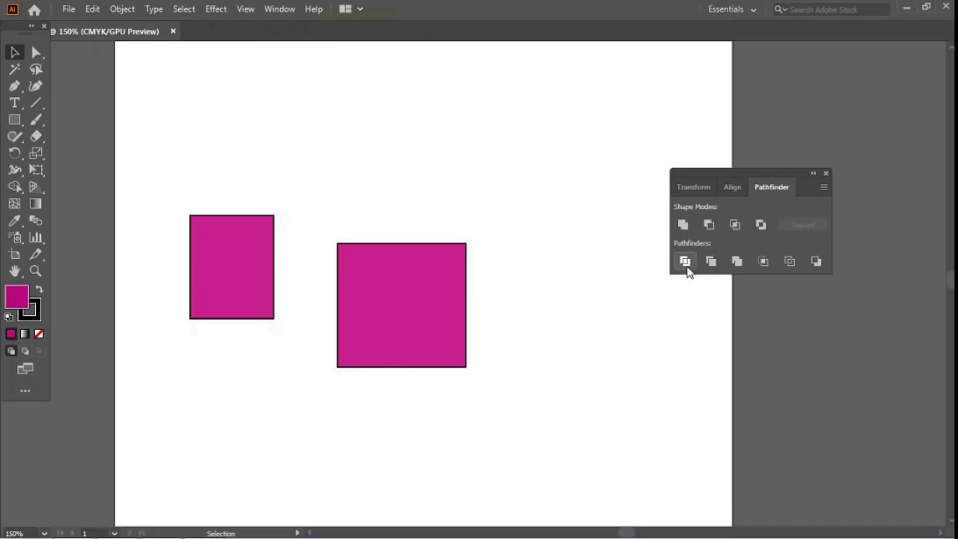
{"action": "left_click_drag", "start_coordinate": [401, 309], "coordinate": [295, 326]}
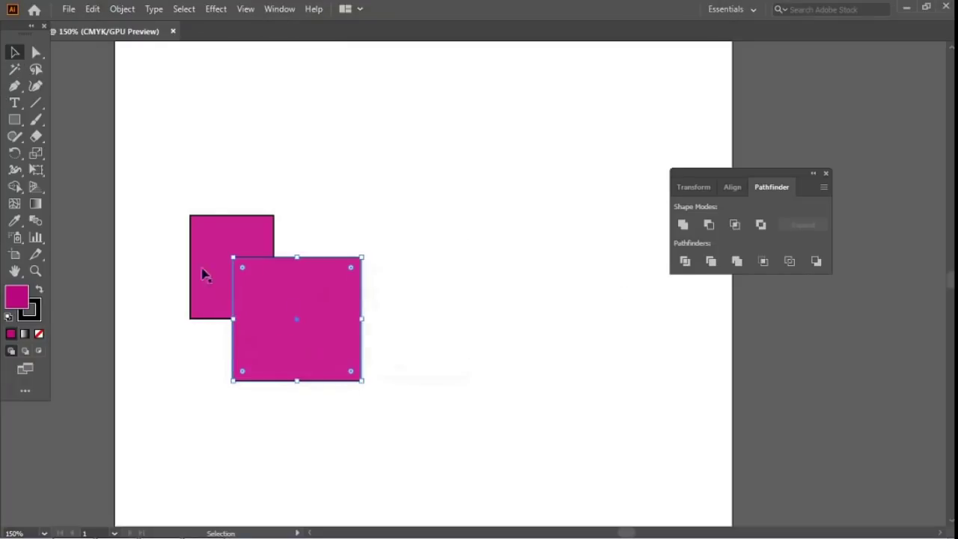
Step: Split the two overlapping magenta rectangles with Pathfinder Divide and ungroup the resulting pieces
{"action": "left_click_drag", "start_coordinate": [160, 185], "coordinate": [437, 416]}
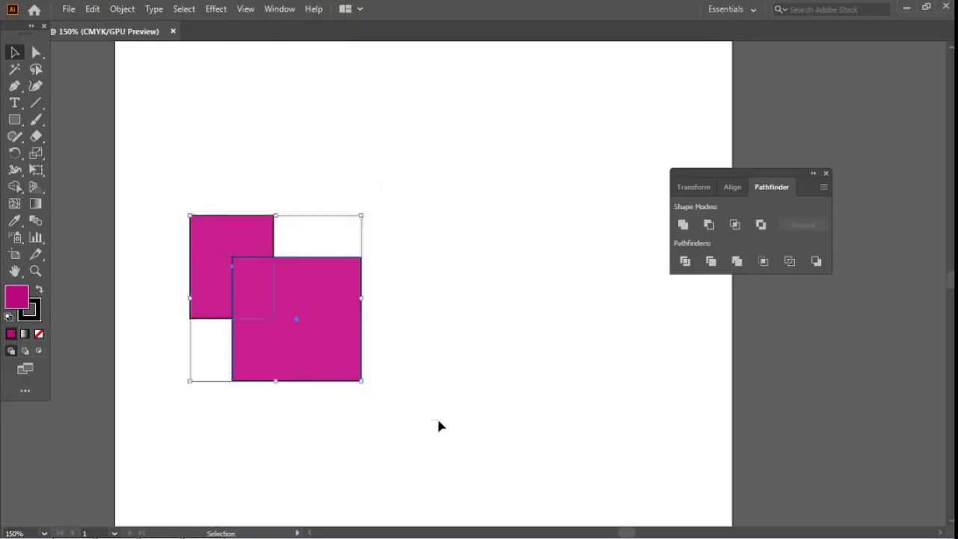
{"action": "left_click", "coordinate": [683, 262]}
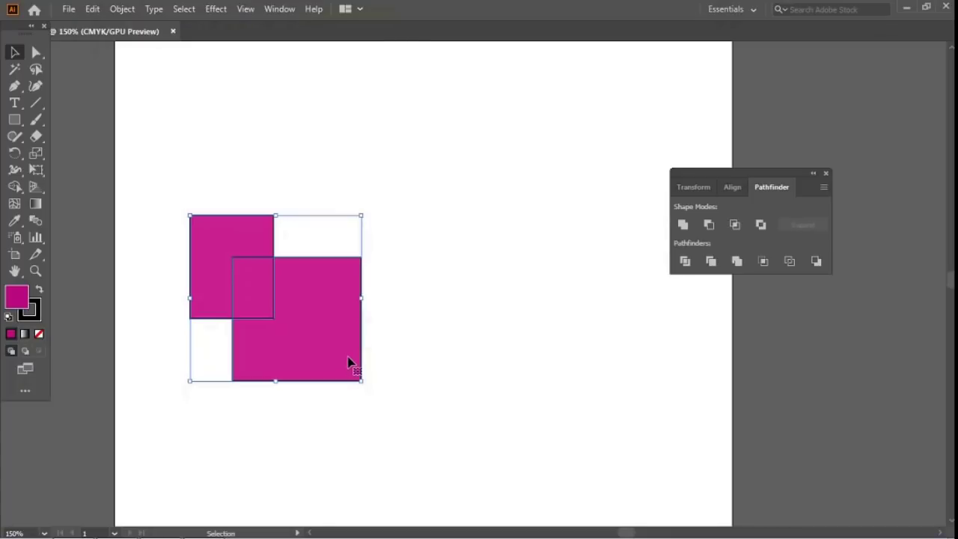
{"action": "right_click", "coordinate": [313, 287]}
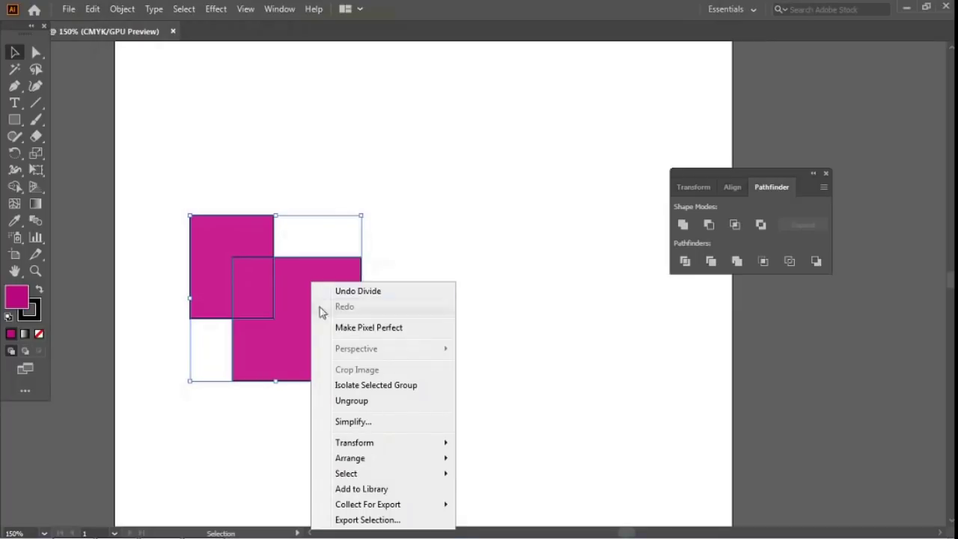
{"action": "left_click", "coordinate": [345, 402]}
{"action": "left_click", "coordinate": [411, 319]}
Step: Move the two L-shaped pieces diagonally away from the small overlap piece between them
{"action": "left_click_drag", "start_coordinate": [330, 313], "coordinate": [345, 327]}
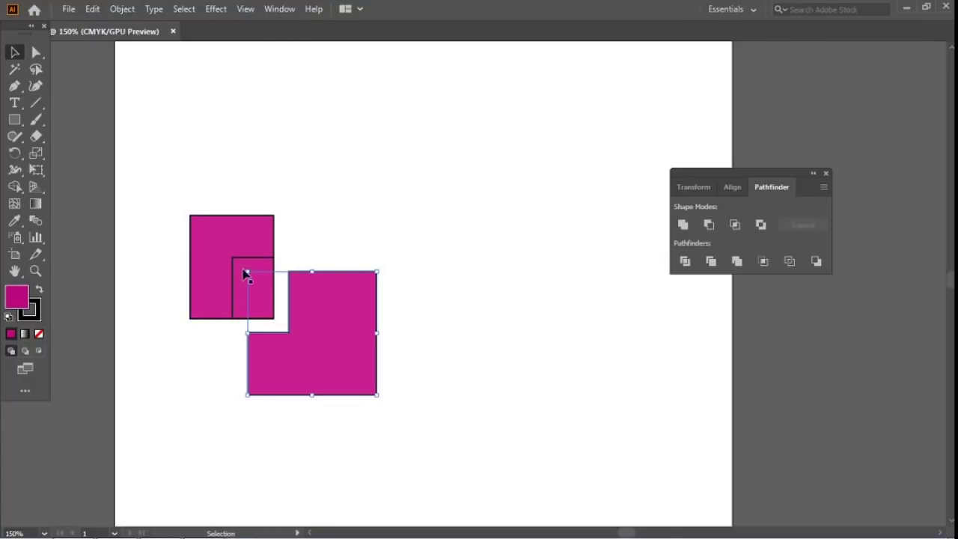
{"action": "left_click_drag", "start_coordinate": [205, 241], "coordinate": [187, 225]}
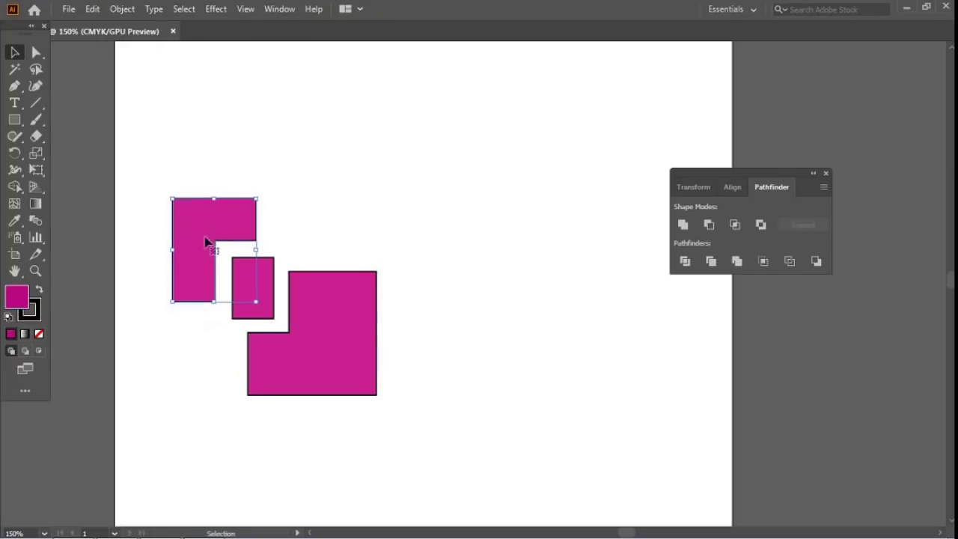
{"action": "left_click", "coordinate": [467, 423]}
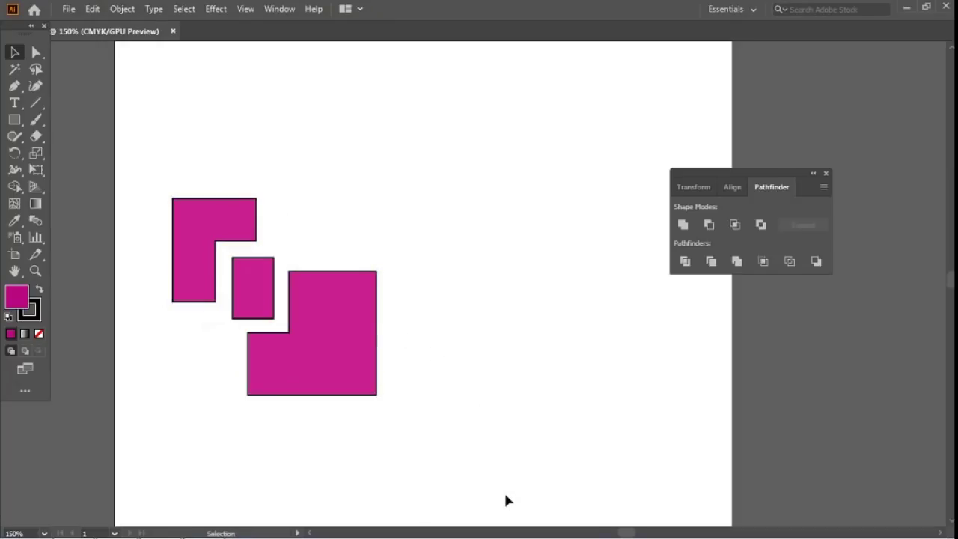
Step: Undo the piece moves, the ungrouping, the Divide and the overlap placement, back to two separate rectangles
{"action": "key", "text": "ctrl+z"}
{"action": "key", "text": "ctrl+z"}
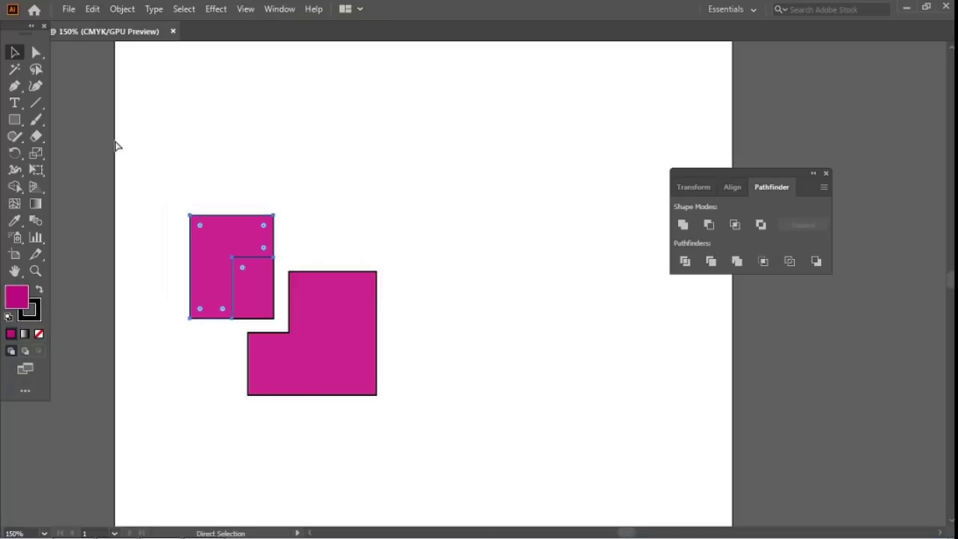
{"action": "key", "text": "ctrl+z"}
{"action": "key", "text": "ctrl+z"}
{"action": "key", "text": "ctrl+z"}
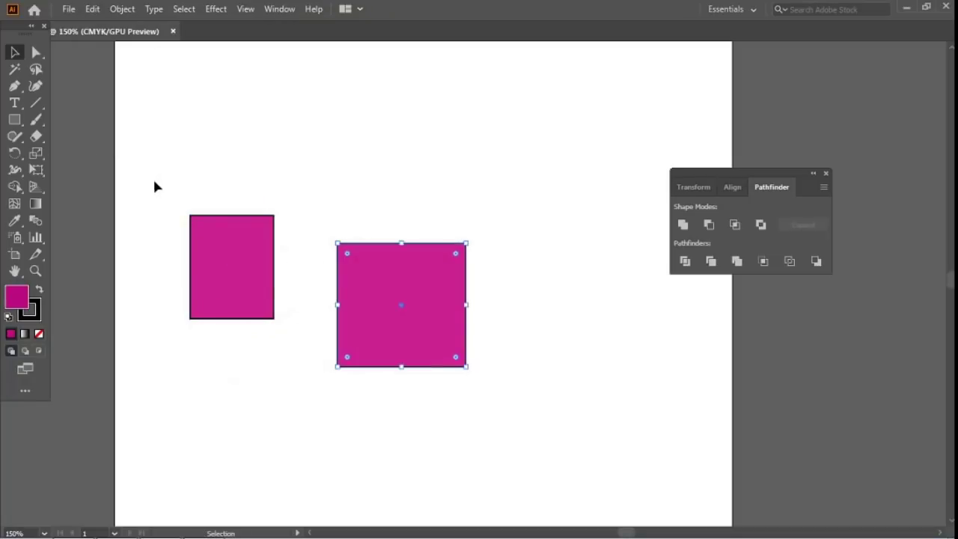
Step: Overlap the larger rectangle on the smaller one's lower-right corner and apply Pathfinder Divide to both
{"action": "left_click_drag", "start_coordinate": [362, 272], "coordinate": [258, 278]}
{"action": "left_click_drag", "start_coordinate": [154, 175], "coordinate": [419, 467]}
{"action": "left_click", "coordinate": [685, 261]}
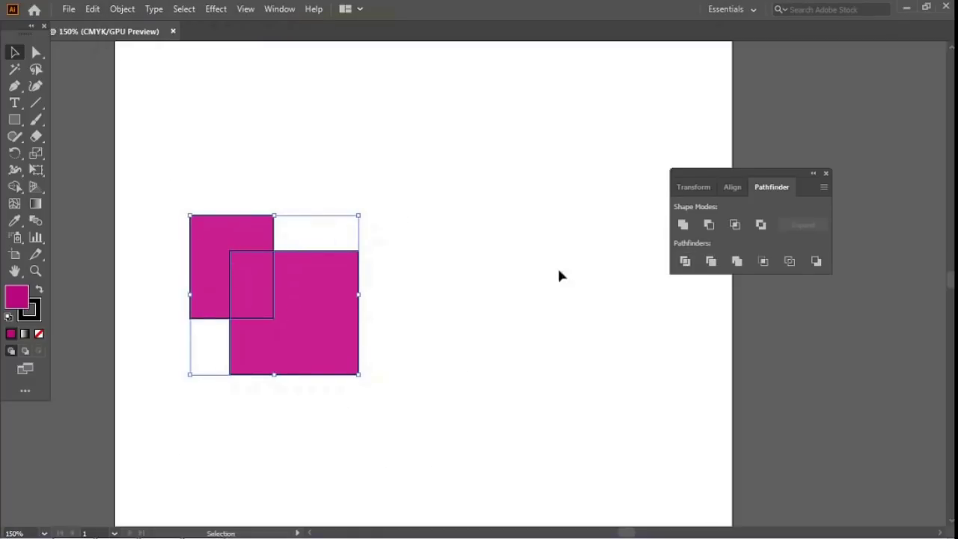
{"action": "left_click", "coordinate": [411, 321]}
Step: Move the divided group toward the artboard's centre and ungroup its pieces, leaving nothing selected
{"action": "left_click_drag", "start_coordinate": [247, 259], "coordinate": [348, 269]}
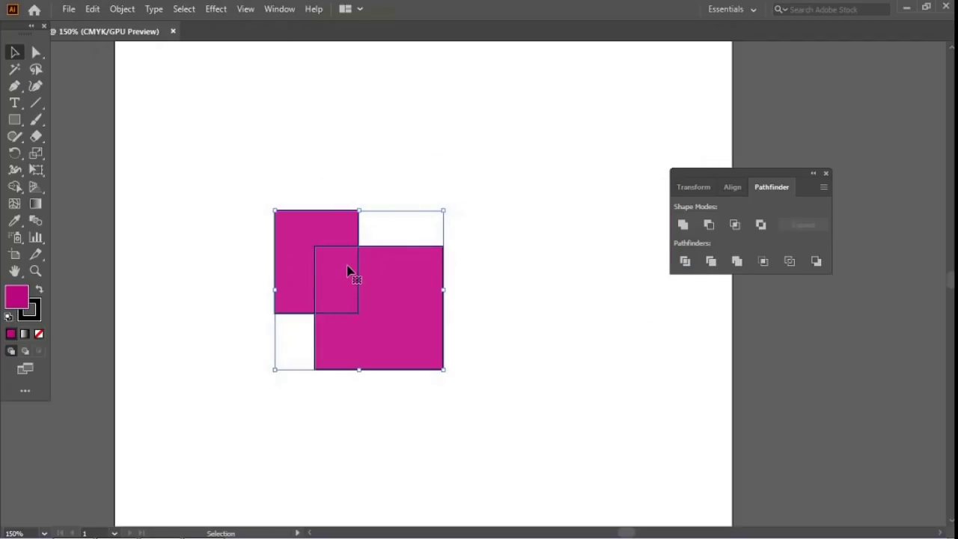
{"action": "key", "text": "a"}
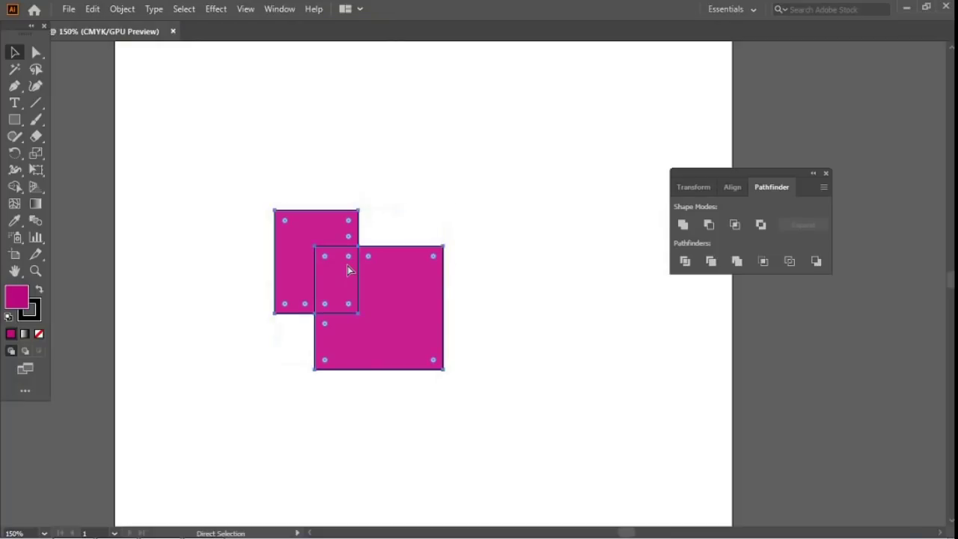
{"action": "key", "text": "v"}
{"action": "key", "text": "ctrl"}
{"action": "key", "text": "ctrl+shift+g"}
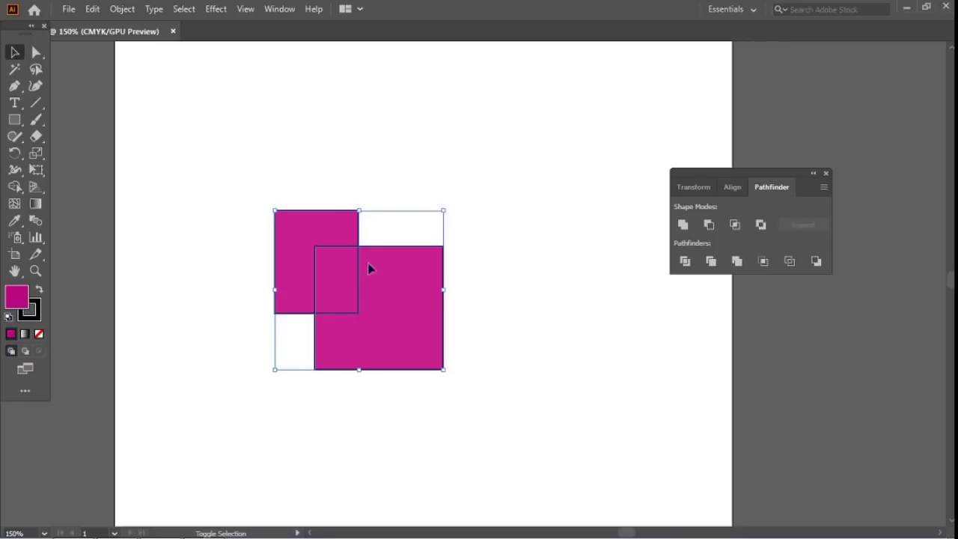
{"action": "left_click", "coordinate": [442, 314], "text": "shift"}
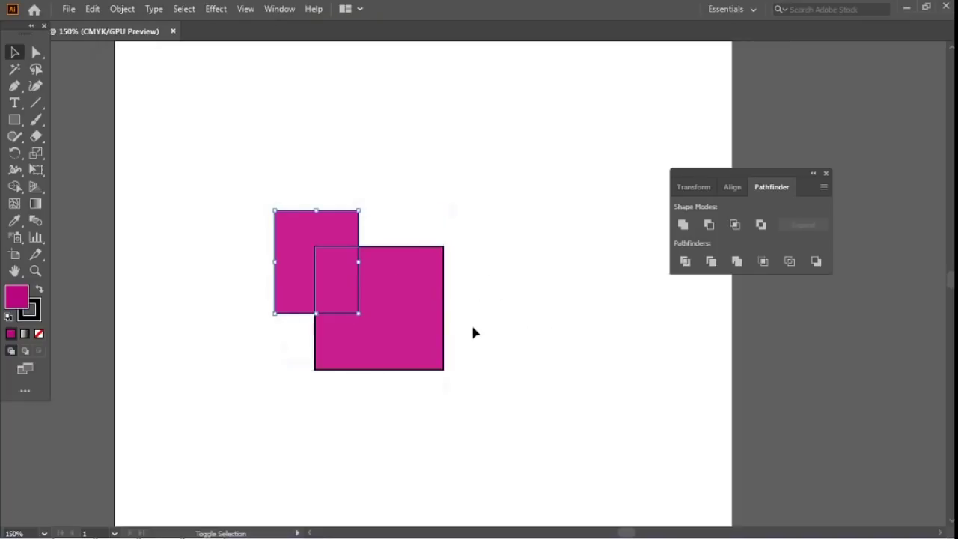
{"action": "left_click", "coordinate": [389, 257], "text": "shift"}
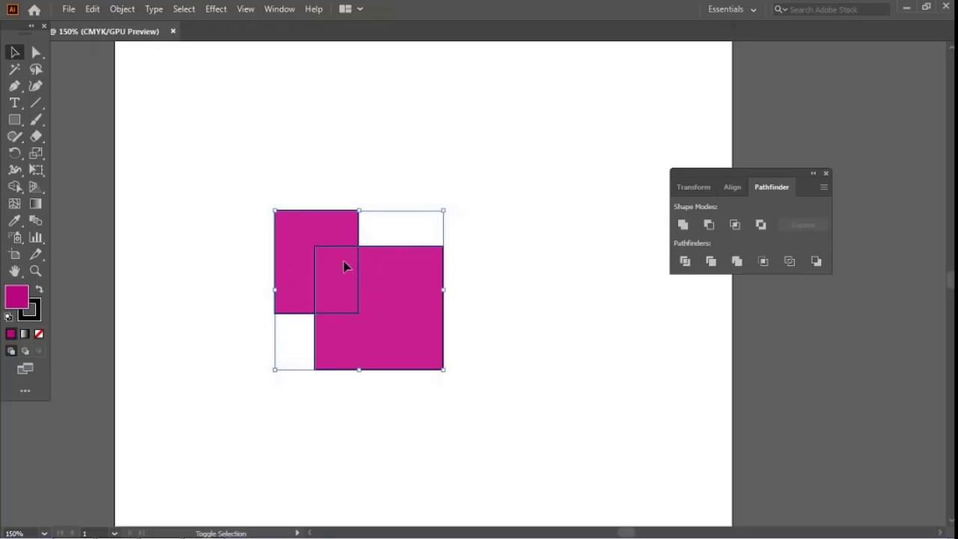
{"action": "key", "text": "a"}
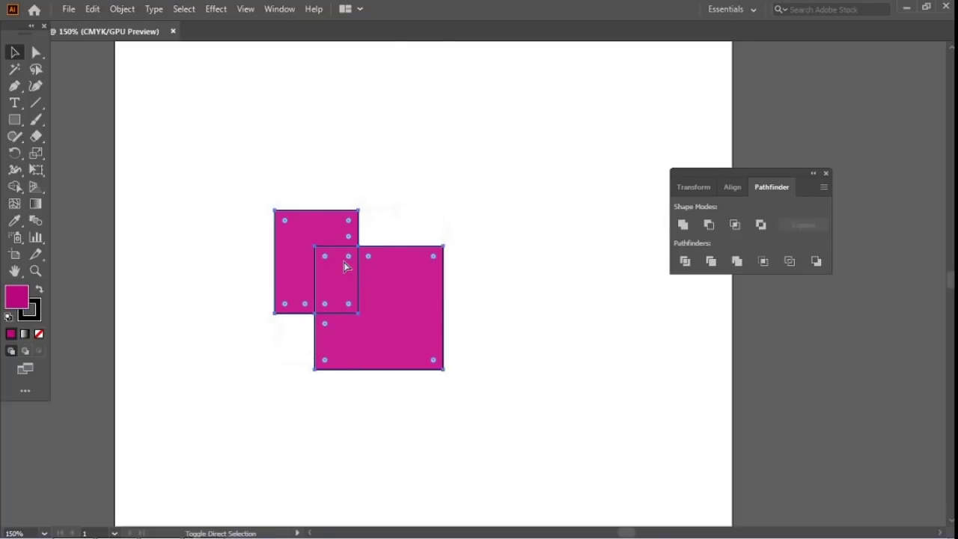
{"action": "key", "text": "v"}
{"action": "left_click", "coordinate": [507, 293]}
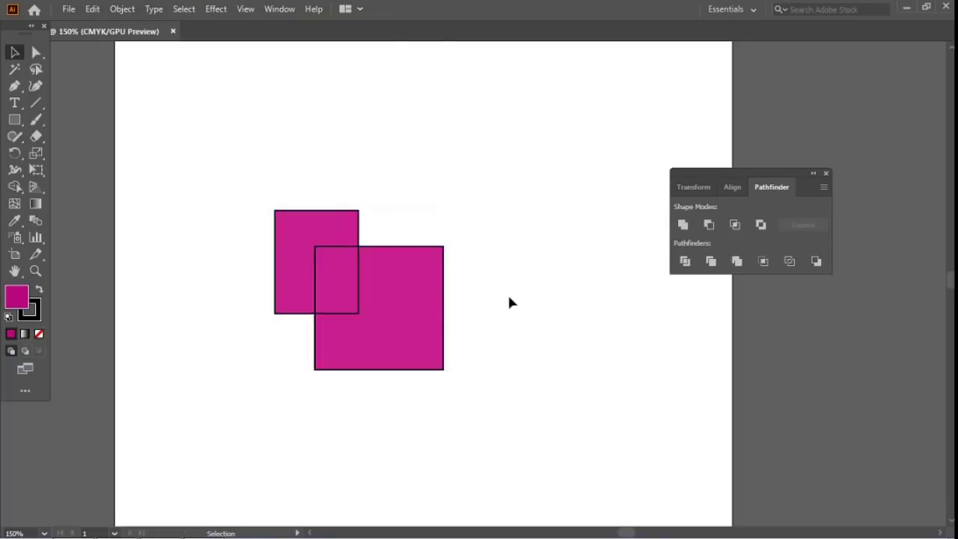
Step: Move the larger L-shaped piece and the small overlap piece down and away from the upper L-shaped piece
{"action": "left_click", "coordinate": [416, 253]}
{"action": "left_click_drag", "start_coordinate": [407, 252], "coordinate": [453, 297]}
{"action": "key", "text": "a"}
{"action": "left_click_drag", "start_coordinate": [346, 265], "coordinate": [353, 280]}
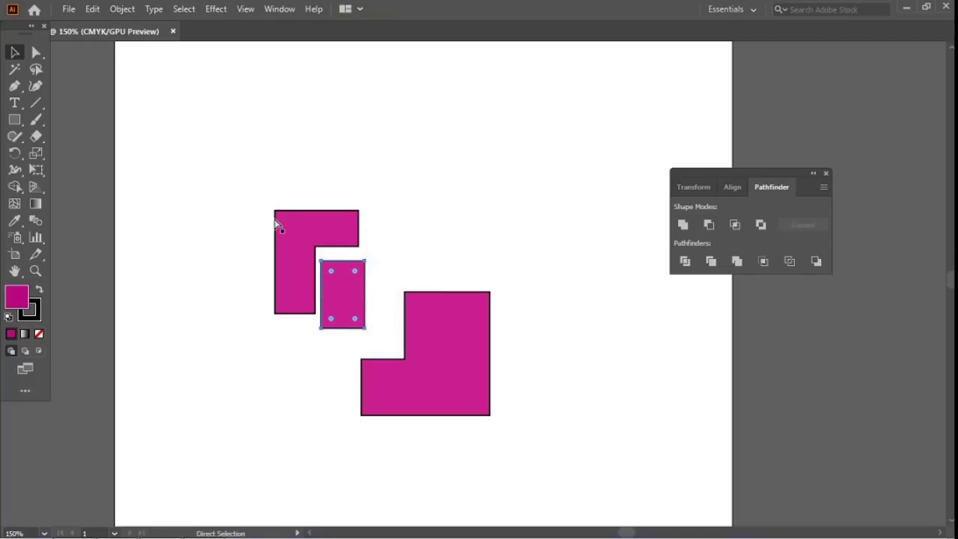
Step: Undo the second Divide and all related moves, back to two separate rectangles
{"action": "key", "text": "ctrl+z"}
{"action": "key", "text": "ctrl+z"}
{"action": "key", "text": "ctrl+z"}
{"action": "key", "text": "ctrl+z"}
{"action": "key", "text": "ctrl+z"}
{"action": "key", "text": "ctrl+z"}
{"action": "key", "text": "ctrl+z"}
{"action": "key", "text": "v"}
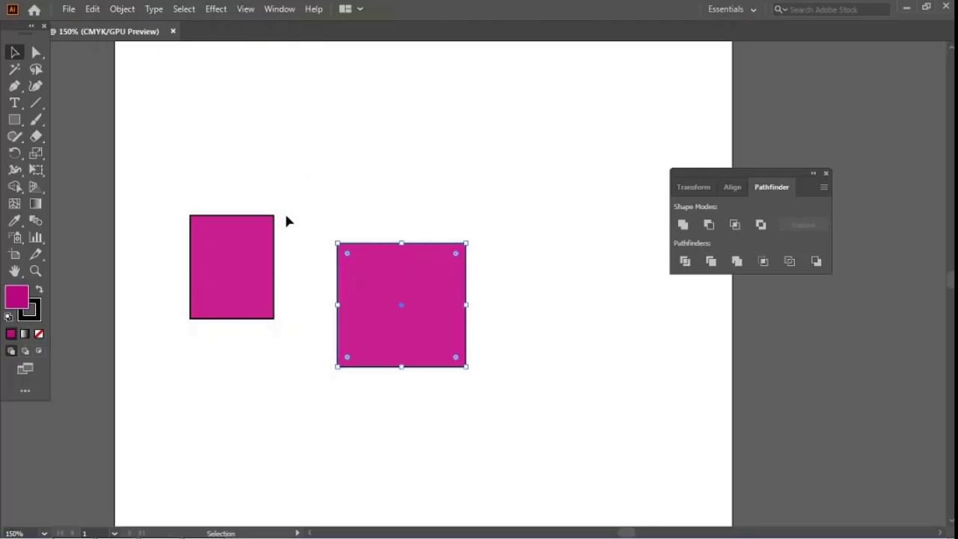
Step: Overlap the larger rectangle on the smaller one and apply Pathfinder Trim to both
{"action": "left_click_drag", "start_coordinate": [387, 293], "coordinate": [280, 298]}
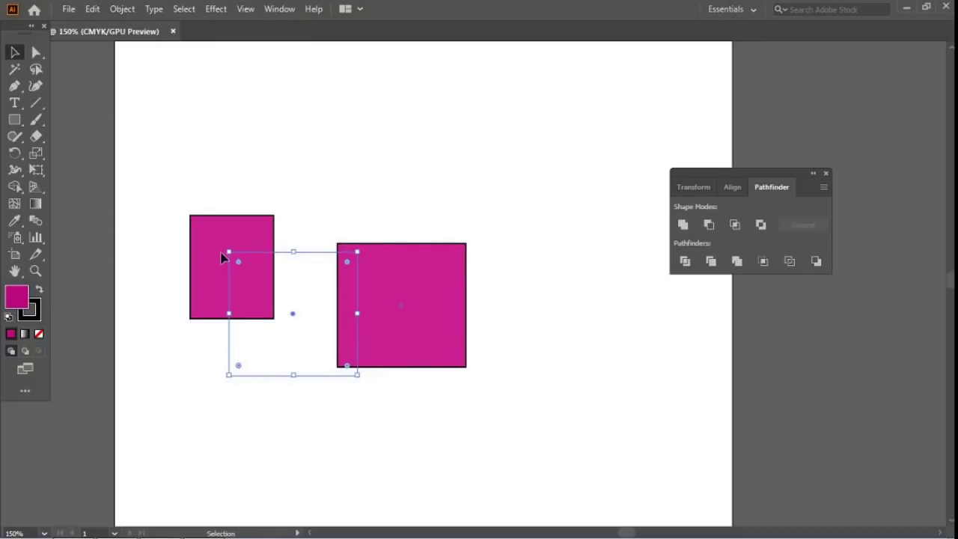
{"action": "left_click_drag", "start_coordinate": [166, 189], "coordinate": [408, 424]}
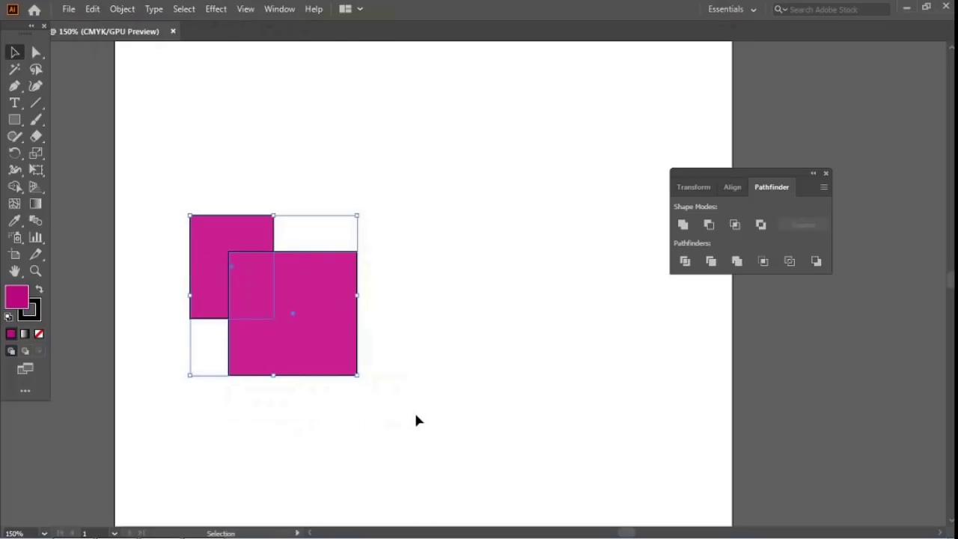
{"action": "left_click", "coordinate": [711, 260]}
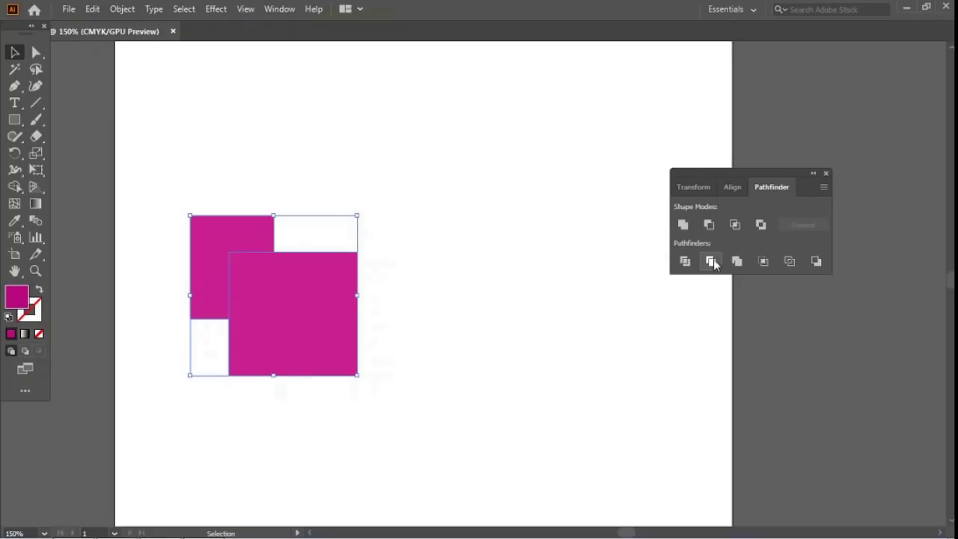
Step: Ungroup the trimmed shapes and move the square down and away from the L-shaped remainder
{"action": "right_click", "coordinate": [326, 293]}
{"action": "left_click", "coordinate": [355, 413]}
{"action": "left_click", "coordinate": [432, 290]}
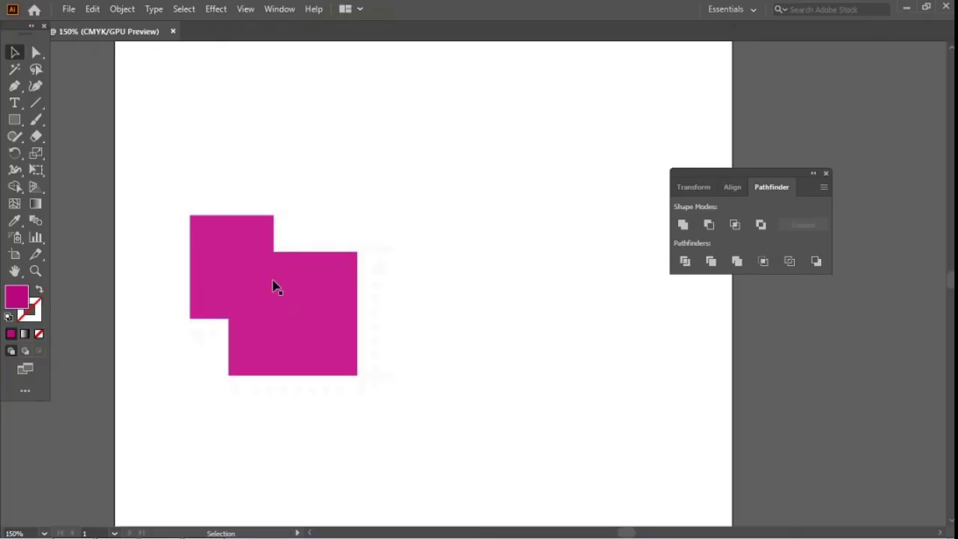
{"action": "left_click_drag", "start_coordinate": [304, 274], "coordinate": [415, 329]}
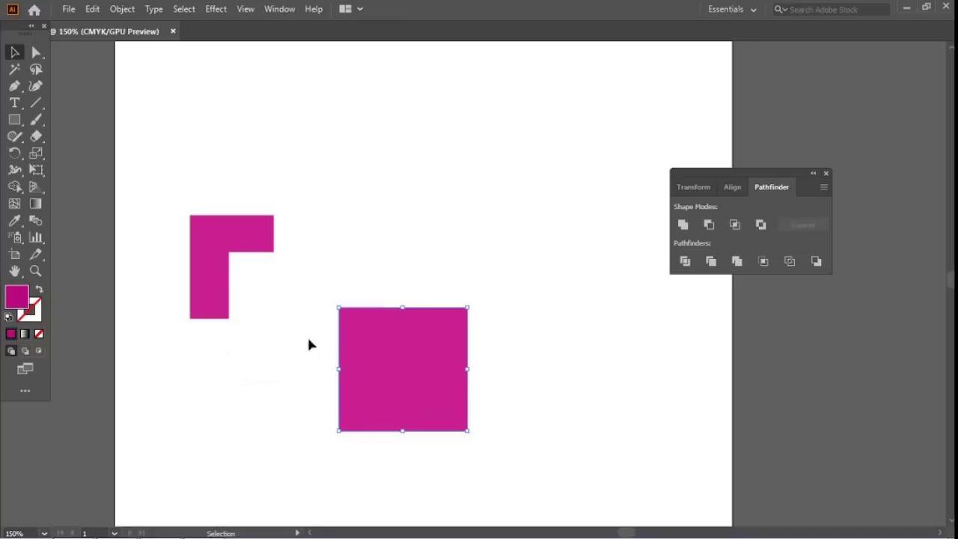
{"action": "left_click", "coordinate": [275, 285]}
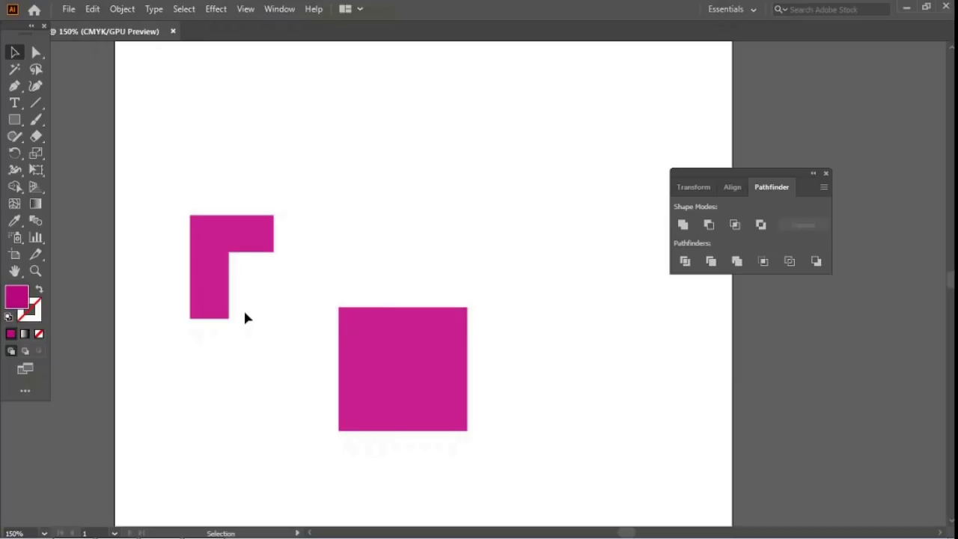
Step: Undo the square's move, the ungrouping, the Trim and the overlap placement, and clear the selection
{"action": "key", "text": "a"}
{"action": "key", "text": "ctrl+z"}
{"action": "key", "text": "ctrl+z"}
{"action": "key", "text": "ctrl+z"}
{"action": "key", "text": "ctrl+z"}
{"action": "key", "text": "v"}
{"action": "key", "text": "ctrl+shift+a"}
Step: Combine the two rectangles, placed overlapping, with Pathfinder Merge and move the merged shape toward the artboard's centre
{"action": "left_click_drag", "start_coordinate": [283, 297], "coordinate": [277, 300]}
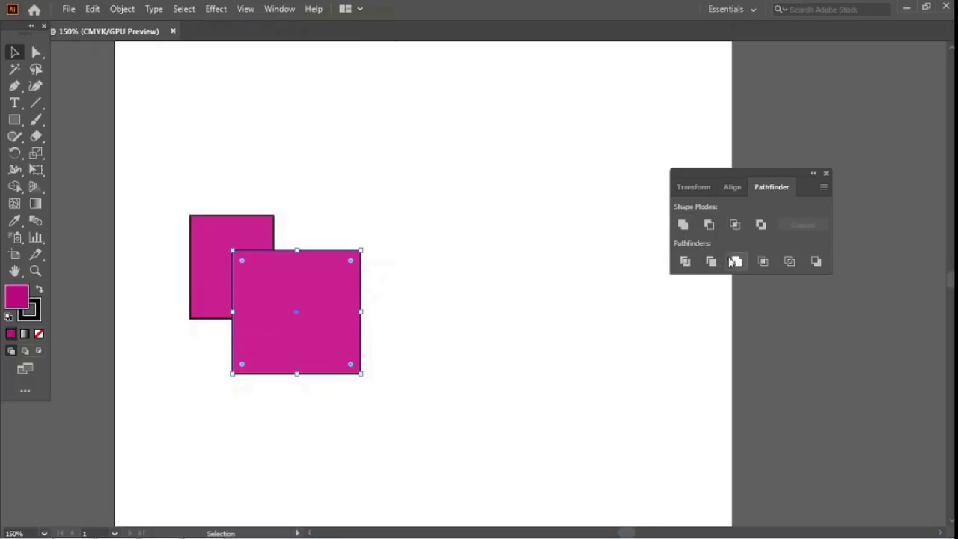
{"action": "left_click", "coordinate": [493, 275]}
{"action": "left_click_drag", "start_coordinate": [160, 177], "coordinate": [427, 434]}
{"action": "left_click", "coordinate": [736, 261]}
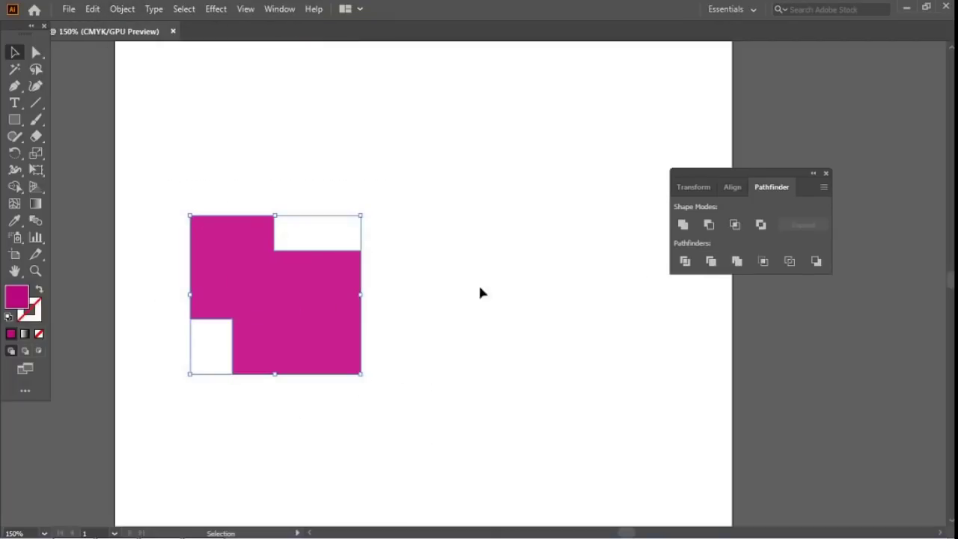
{"action": "left_click_drag", "start_coordinate": [274, 300], "coordinate": [453, 286]}
{"action": "left_click", "coordinate": [614, 363]}
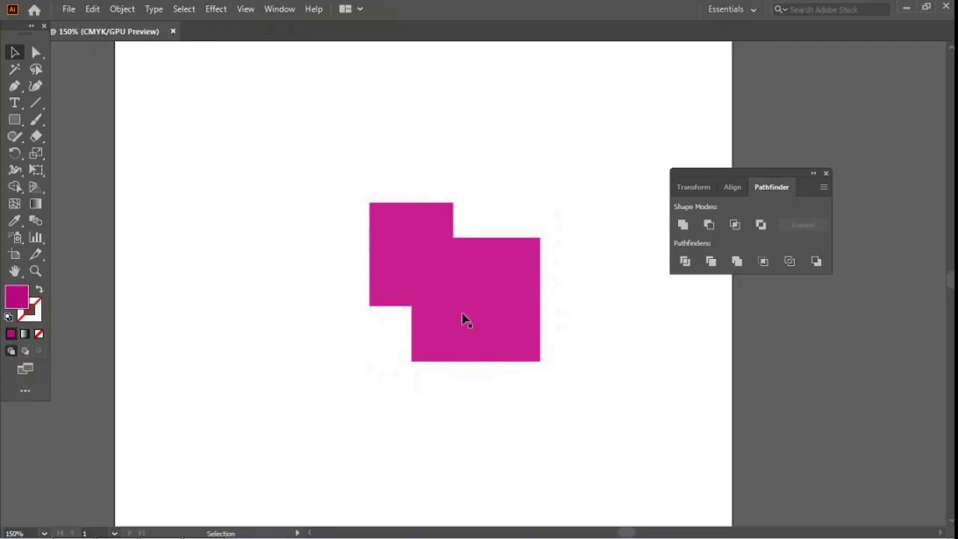
Step: Undo the merged shape's move, the Merge and the overlap placement of the larger rectangle
{"action": "key", "text": "ctrl+z"}
{"action": "key", "text": "ctrl+z"}
{"action": "left_click", "coordinate": [396, 287]}
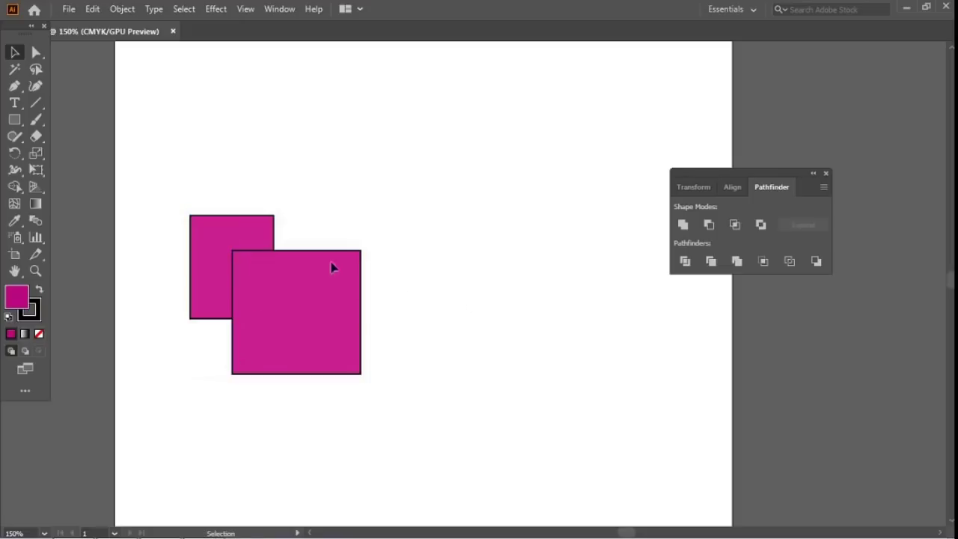
{"action": "key", "text": "ctrl+z"}
Step: Overlap the larger rectangle on the smaller one again and try Pathfinder Unite on both
{"action": "left_click_drag", "start_coordinate": [404, 291], "coordinate": [290, 301]}
{"action": "left_click_drag", "start_coordinate": [163, 166], "coordinate": [429, 420]}
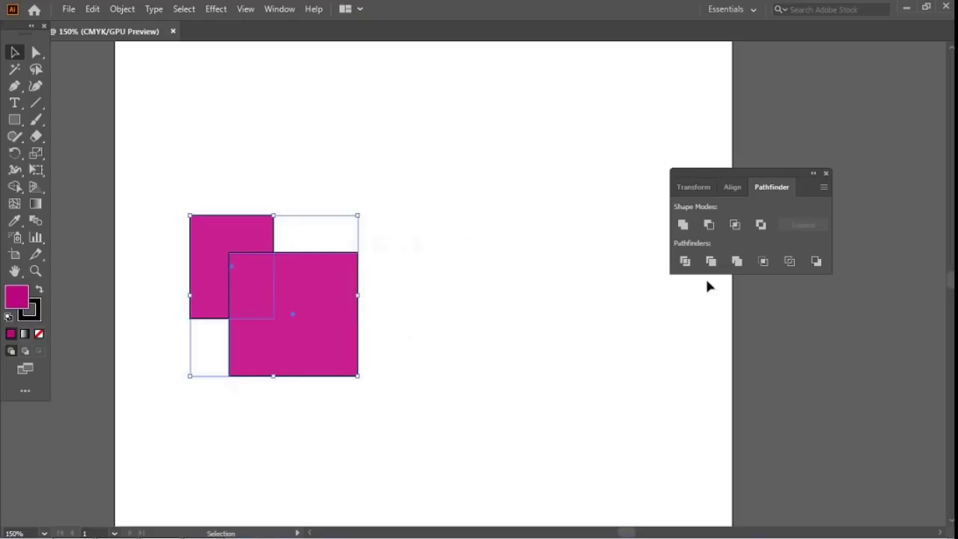
{"action": "left_click", "coordinate": [683, 226]}
{"action": "left_click", "coordinate": [430, 277]}
Step: Remove the larger magenta rectangle from the artboard
{"action": "key", "text": "a"}
{"action": "key", "text": "ctrl+a"}
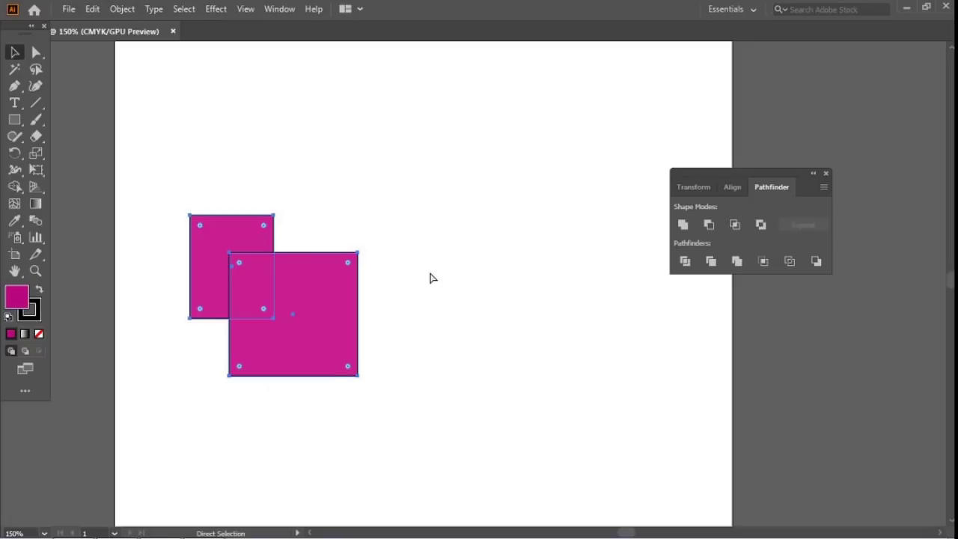
{"action": "key", "text": "Delete"}
{"action": "key", "text": "v"}
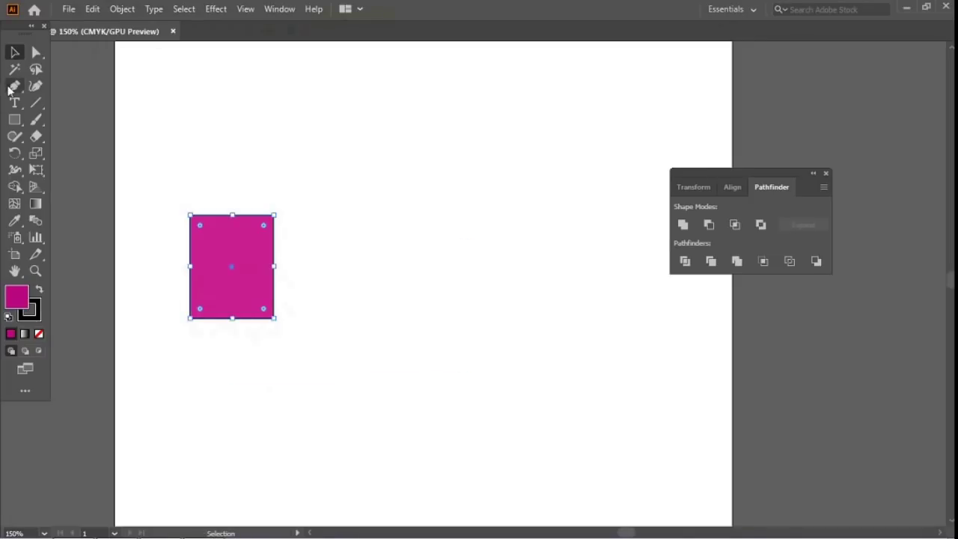
Step: Draw a new, larger rectangle to the lower right of the magenta one and select it
{"action": "left_click", "coordinate": [14, 120]}
{"action": "left_click_drag", "start_coordinate": [327, 269], "coordinate": [463, 388]}
{"action": "left_click", "coordinate": [14, 51]}
{"action": "left_click", "coordinate": [477, 251]}
{"action": "left_click", "coordinate": [374, 299]}
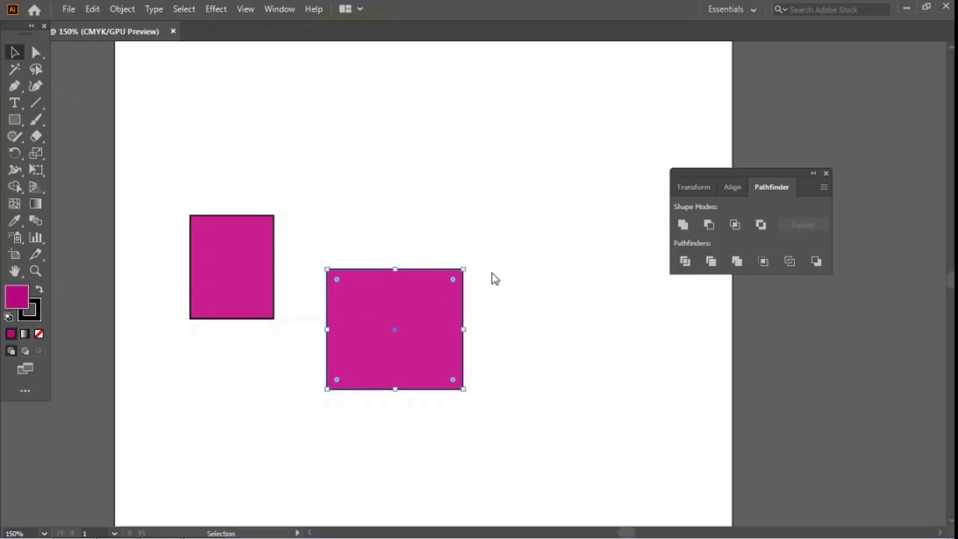
Step: Set the new rectangle's fill to blue 0730E0
{"action": "double_click", "coordinate": [17, 297]}
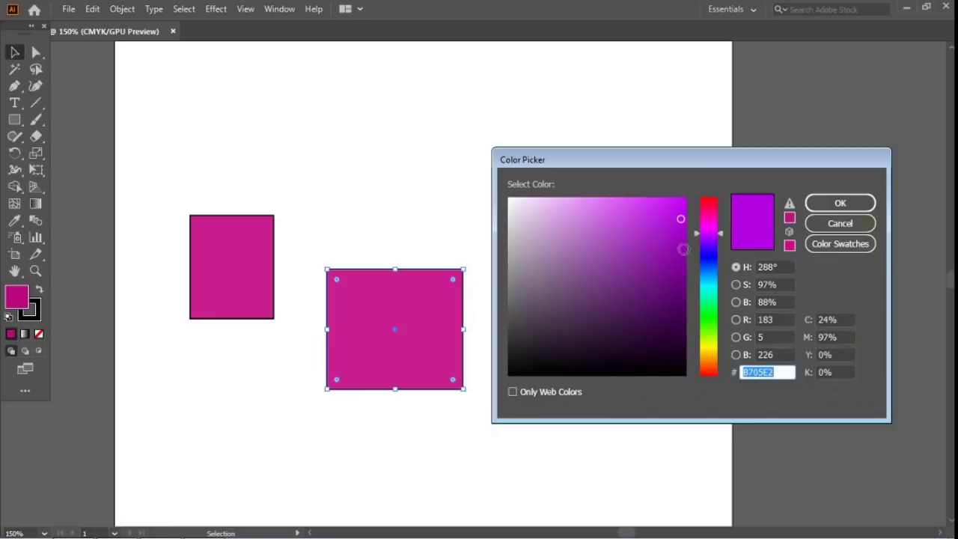
{"action": "left_click", "coordinate": [708, 263]}
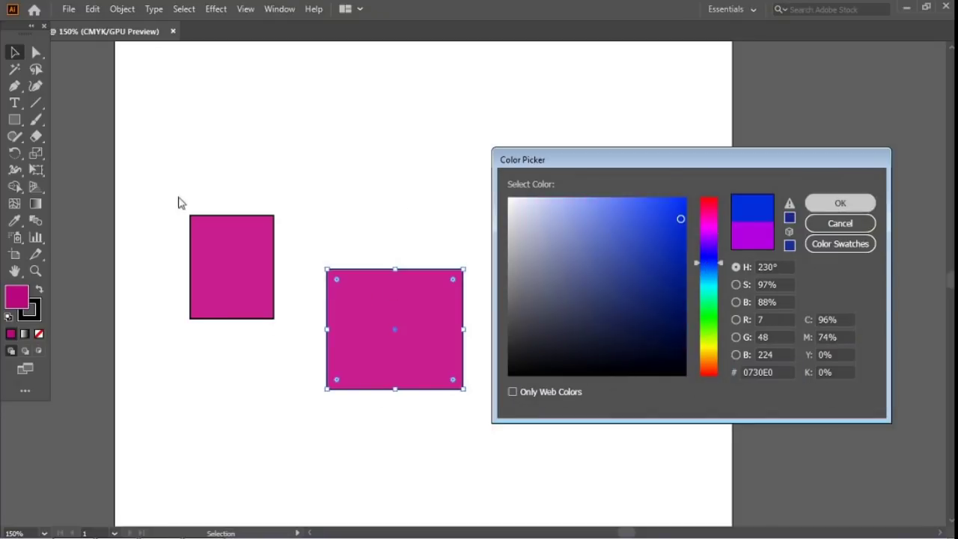
{"action": "key", "text": "Return"}
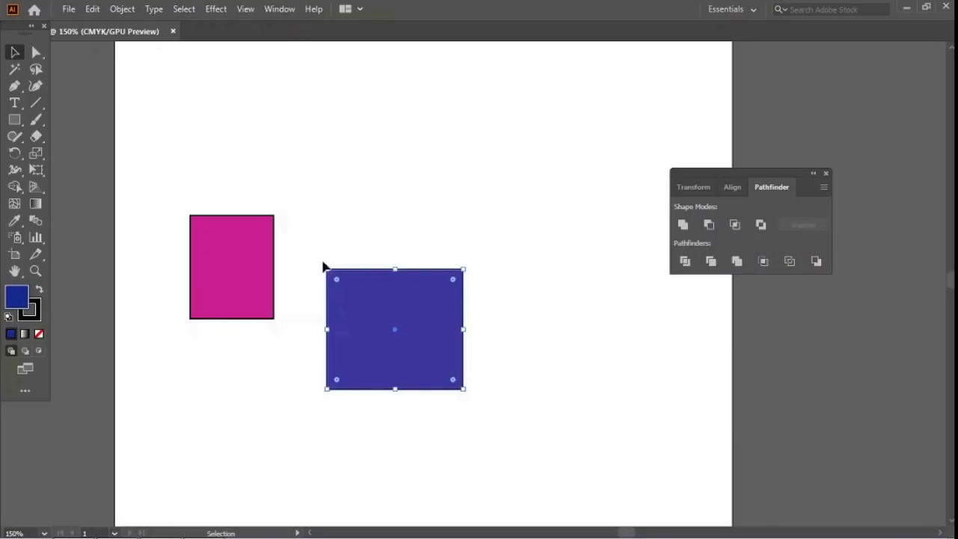
Step: Overlap the blue rectangle on the magenta rectangle's lower-right corner and try Pathfinder Merge on both
{"action": "left_click_drag", "start_coordinate": [355, 309], "coordinate": [265, 304]}
{"action": "left_click", "coordinate": [492, 303]}
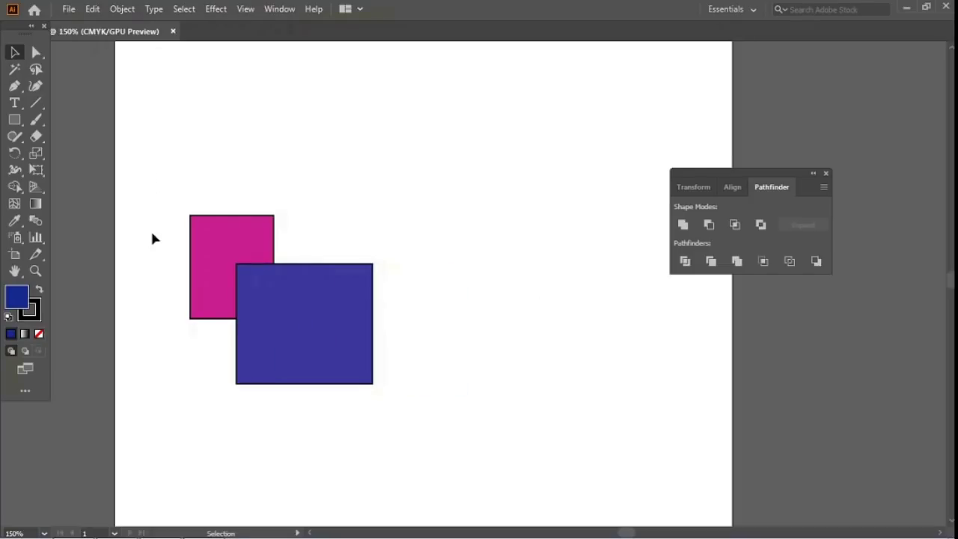
{"action": "left_click_drag", "start_coordinate": [158, 192], "coordinate": [462, 419]}
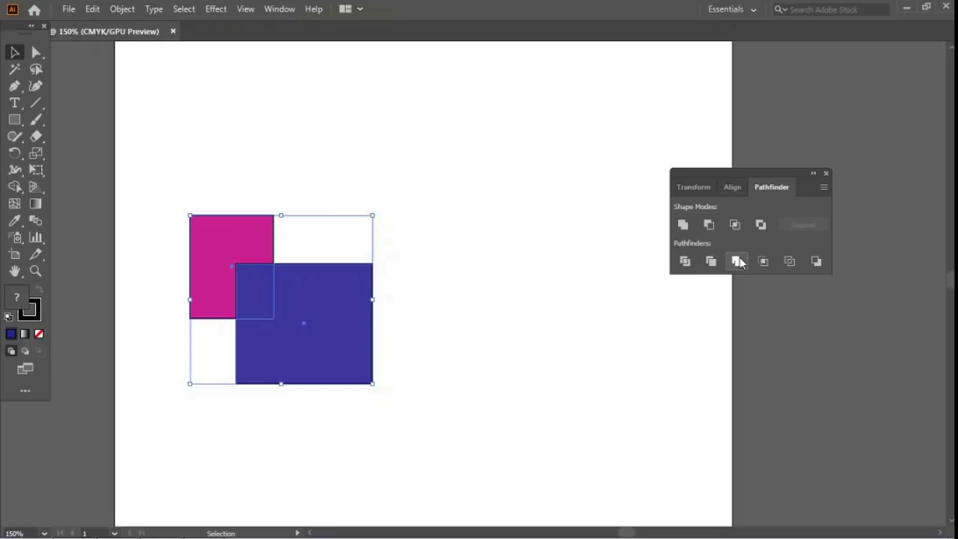
{"action": "left_click", "coordinate": [737, 261]}
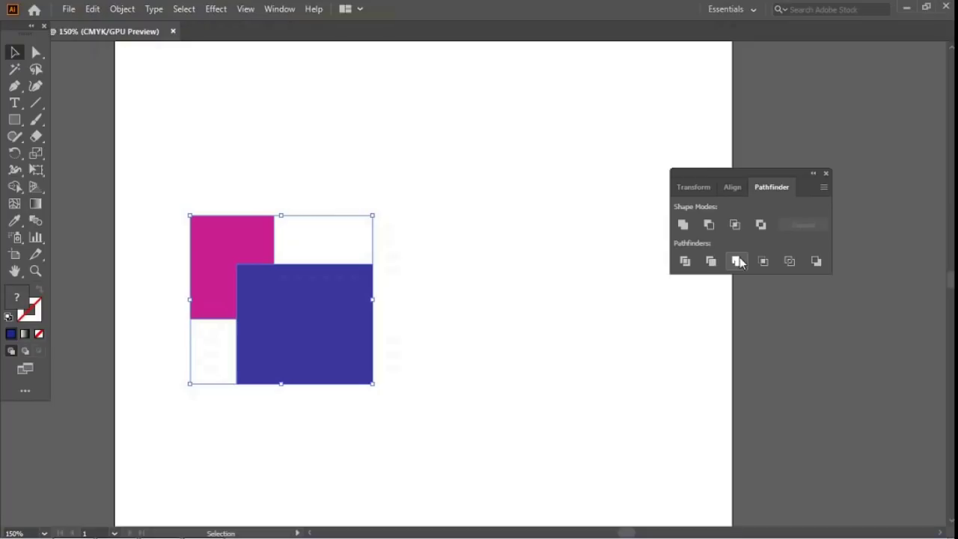
Step: Move the merged group up and to the right, ungroup it, and pull the blue rectangle away from the magenta piece
{"action": "left_click", "coordinate": [483, 335]}
{"action": "left_click_drag", "start_coordinate": [335, 321], "coordinate": [364, 261]}
{"action": "left_click_drag", "start_coordinate": [303, 231], "coordinate": [320, 253]}
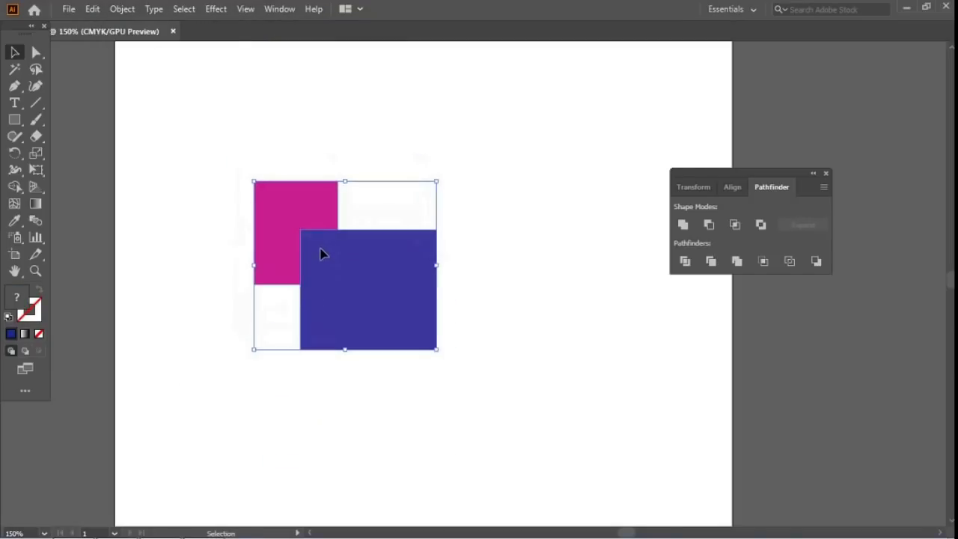
{"action": "right_click", "coordinate": [320, 254]}
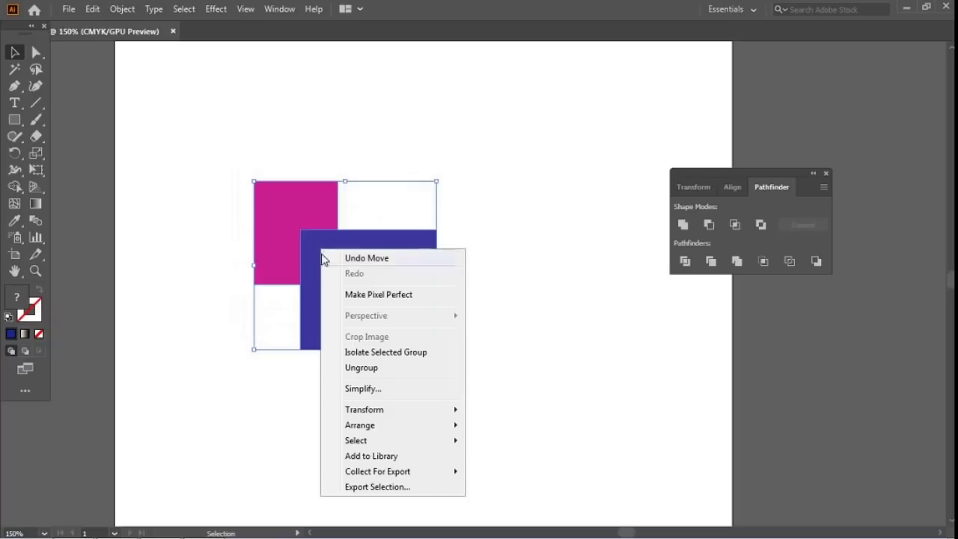
{"action": "left_click", "coordinate": [373, 370]}
{"action": "left_click", "coordinate": [528, 322]}
{"action": "left_click_drag", "start_coordinate": [381, 287], "coordinate": [477, 367]}
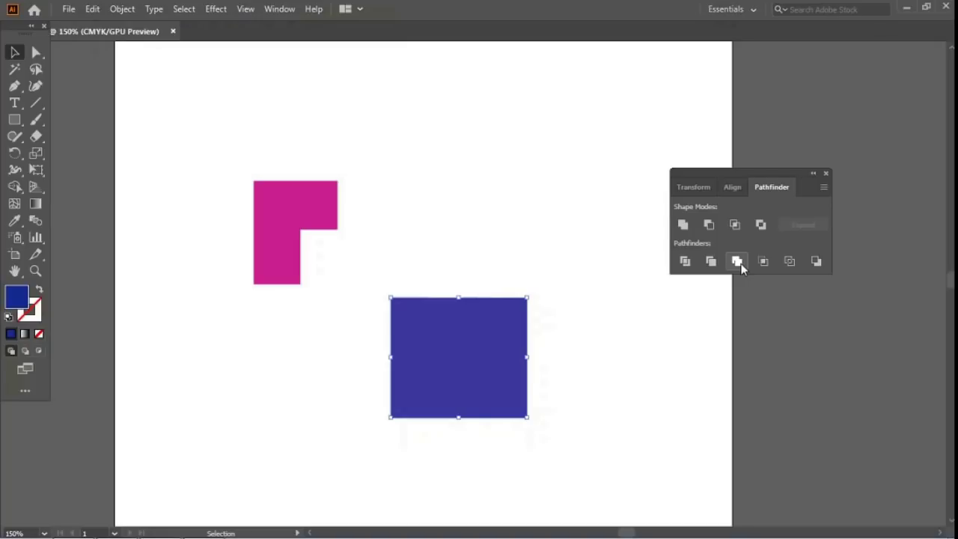
Step: Fit the blue rectangle back into the notch of the magenta piece and select both shapes
{"action": "key", "text": "a"}
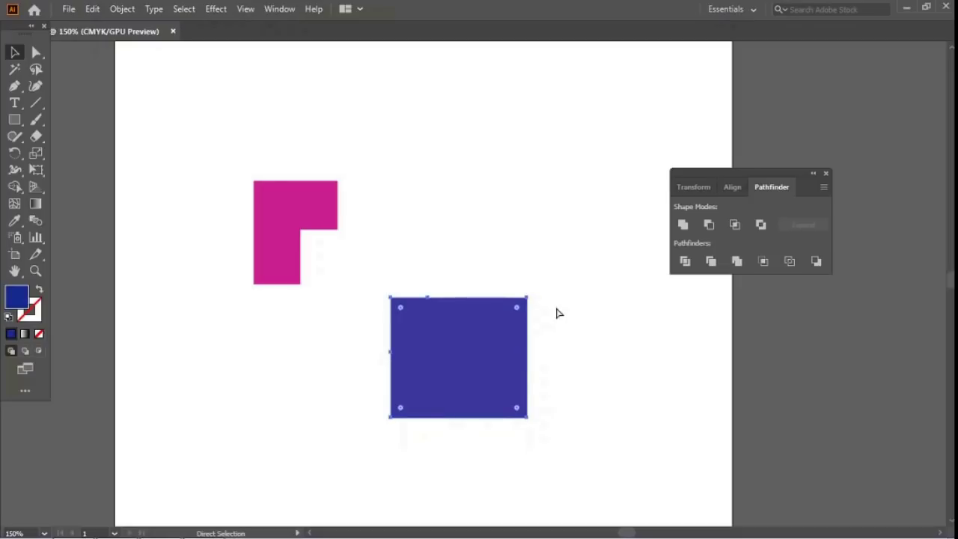
{"action": "key", "text": "v"}
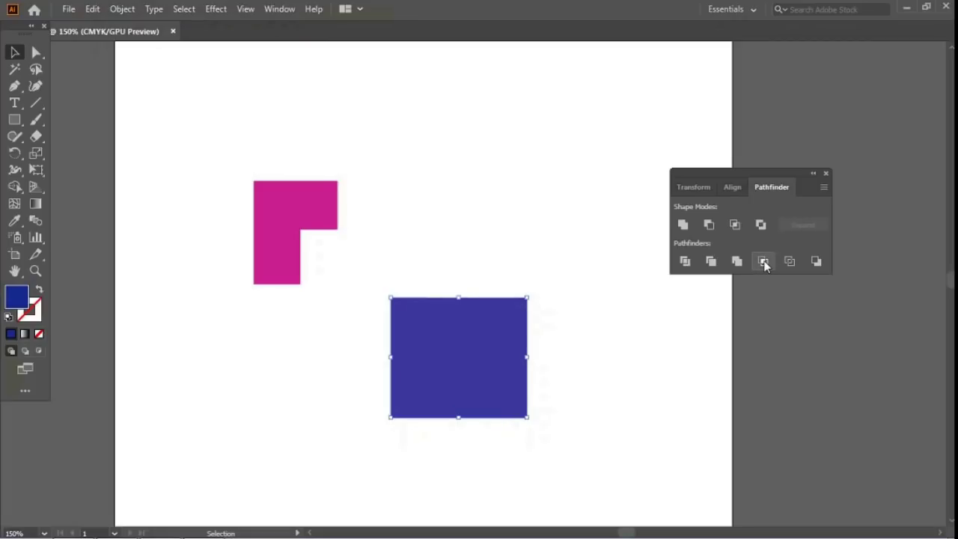
{"action": "left_click", "coordinate": [408, 280]}
{"action": "key", "text": "a"}
{"action": "left_click_drag", "start_coordinate": [410, 353], "coordinate": [322, 291]}
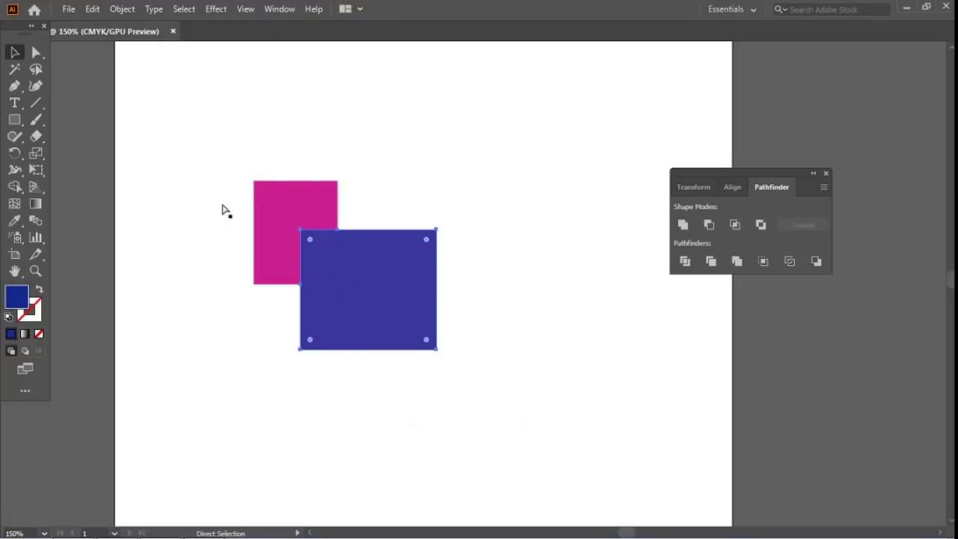
{"action": "key", "text": "ctrl+a"}
{"action": "key", "text": "v"}
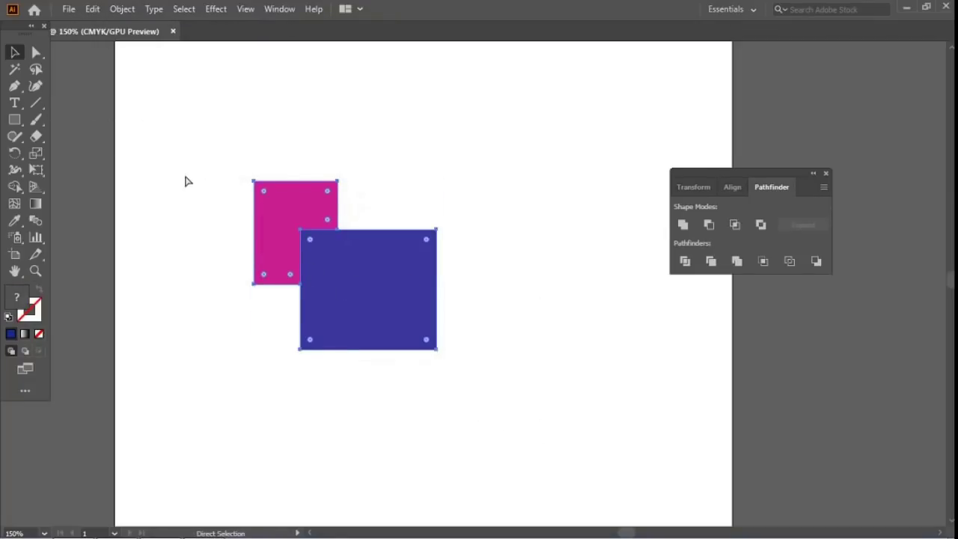
Step: Undo the moves, the ungrouping and the Merge until the original outlined rectangles are back
{"action": "key", "text": "ctrl+z"}
{"action": "key", "text": "ctrl+z"}
{"action": "key", "text": "ctrl+z"}
{"action": "key", "text": "ctrl+z"}
{"action": "key", "text": "ctrl+z"}
{"action": "key", "text": "ctrl+z"}
Step: Overlap the blue rectangle on the magenta one and try Pathfinder Crop on both
{"action": "left_click", "coordinate": [391, 257]}
{"action": "left_click_drag", "start_coordinate": [336, 318], "coordinate": [285, 321]}
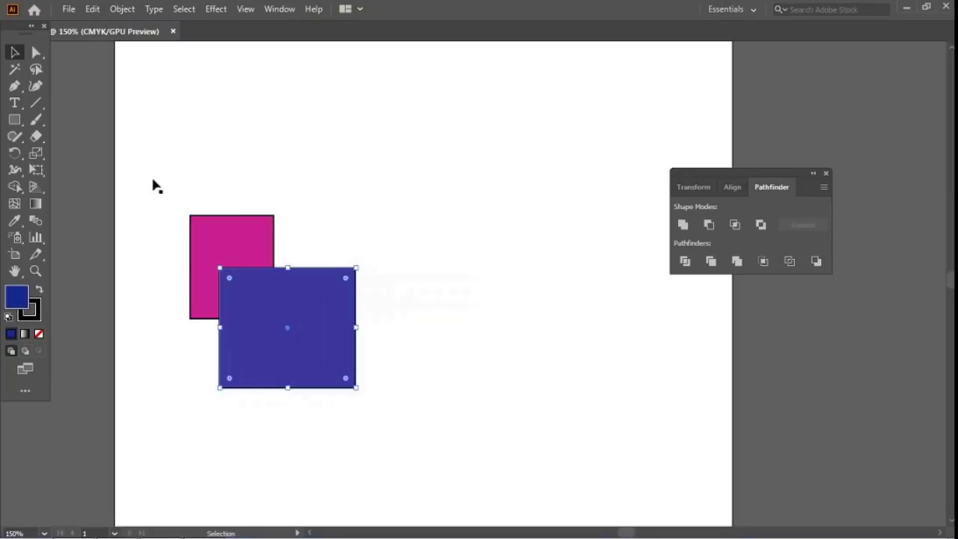
{"action": "left_click_drag", "start_coordinate": [135, 143], "coordinate": [358, 406]}
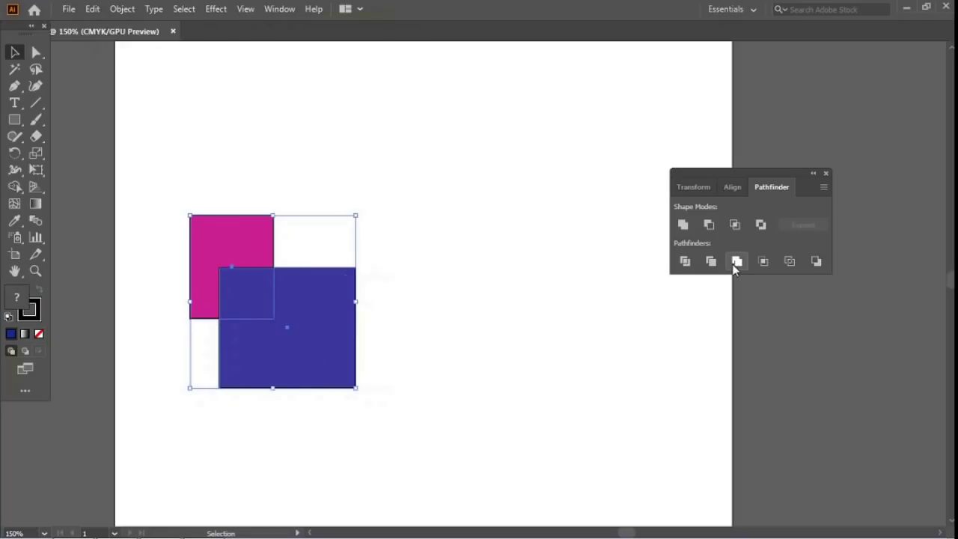
{"action": "left_click", "coordinate": [762, 261]}
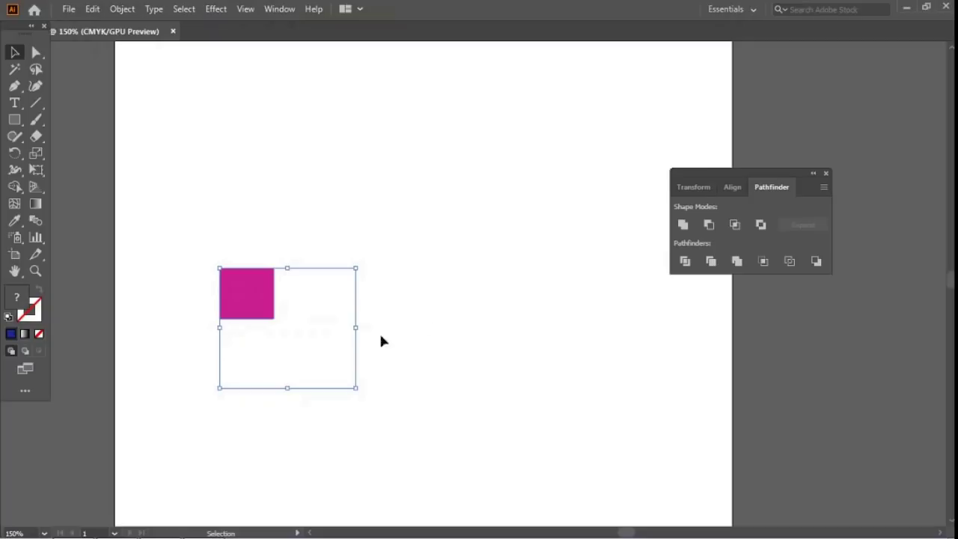
{"action": "left_click", "coordinate": [404, 364]}
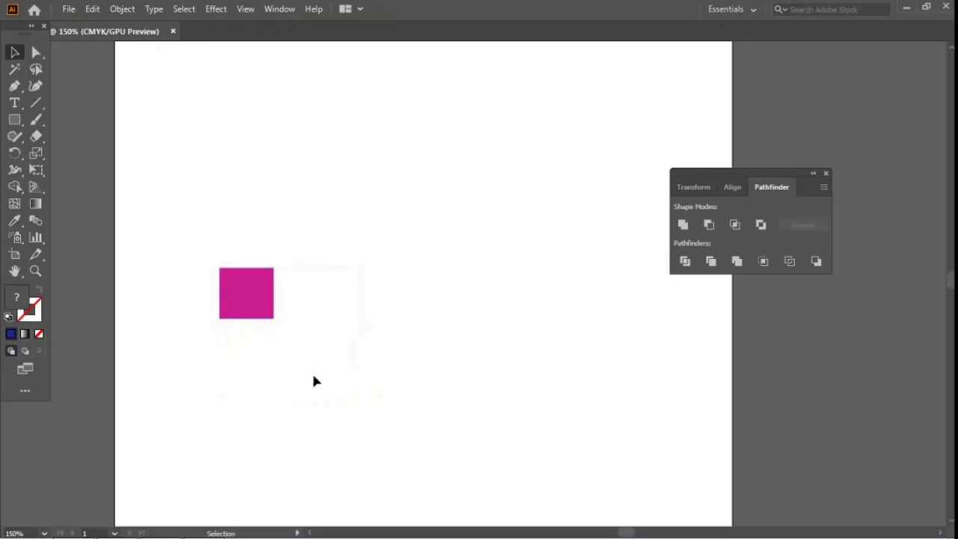
Step: Undo the Crop and place the blue rectangle clear of the magenta one again
{"action": "left_click", "coordinate": [36, 52]}
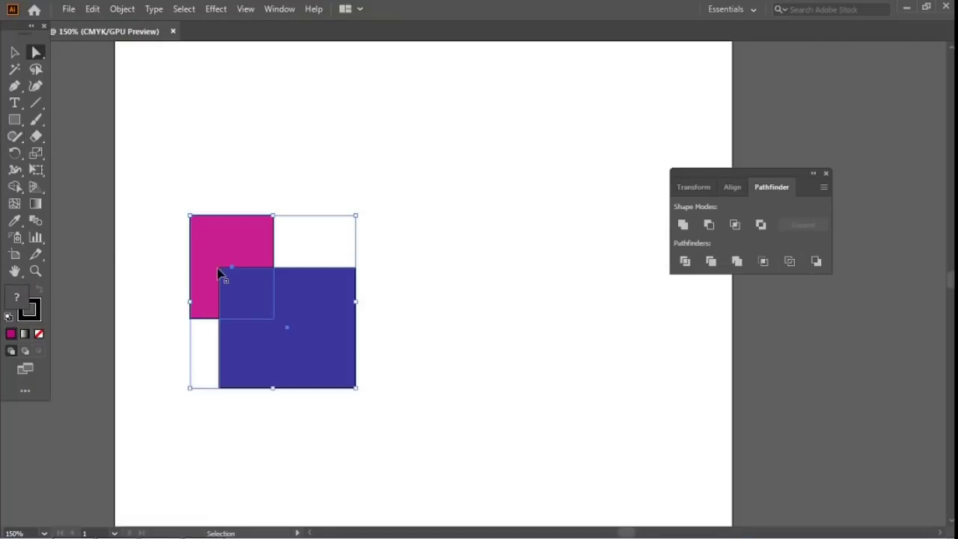
{"action": "key", "text": "v"}
{"action": "key", "text": "shift+ctrl+g"}
{"action": "left_click_drag", "start_coordinate": [222, 271], "coordinate": [330, 271]}
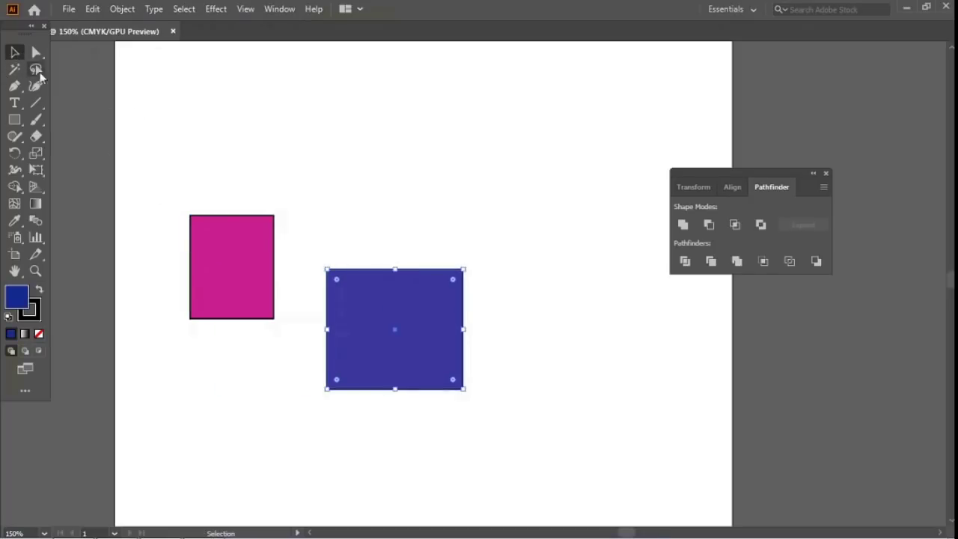
Step: Overlap the blue rectangle on the magenta rectangle's lower-right corner and apply Pathfinder Outline to both
{"action": "left_click_drag", "start_coordinate": [364, 289], "coordinate": [284, 282]}
{"action": "left_click_drag", "start_coordinate": [139, 133], "coordinate": [456, 449]}
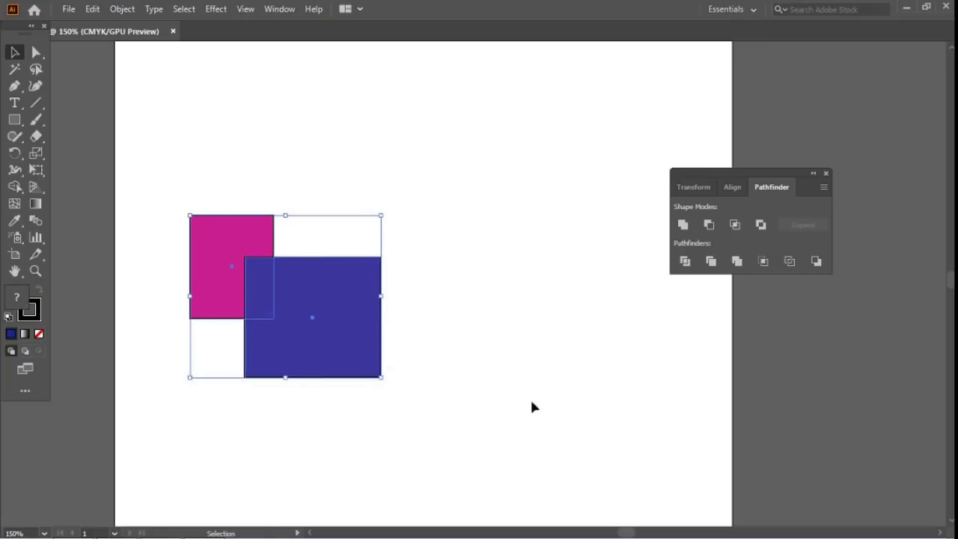
{"action": "left_click", "coordinate": [788, 261]}
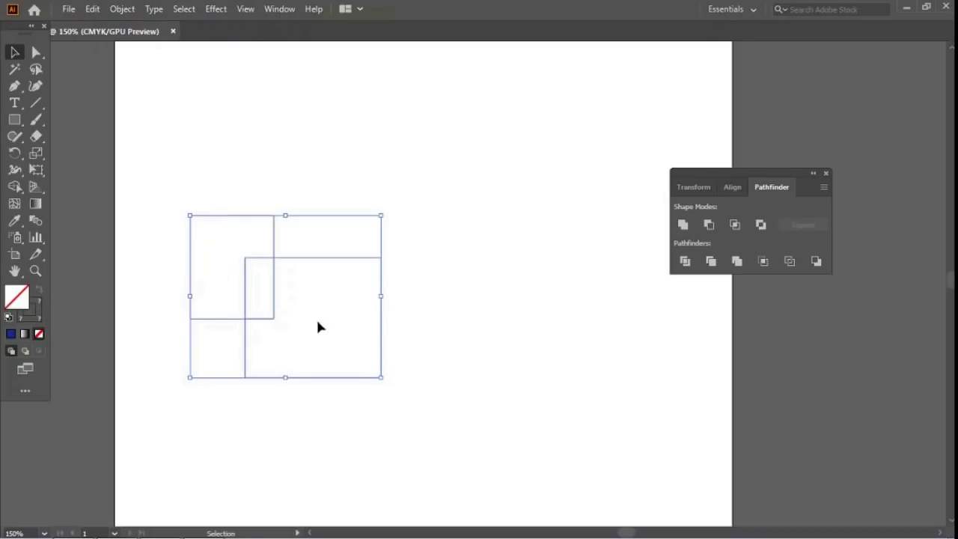
{"action": "left_click", "coordinate": [304, 299]}
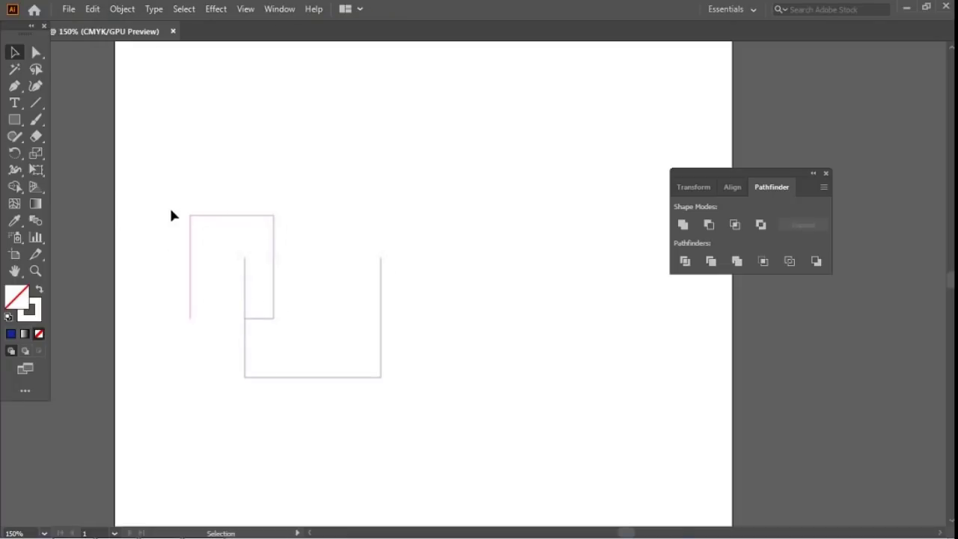
Step: Examine the thin outline paths of the two rectangles up close, especially where they cross
{"action": "key", "text": "z"}
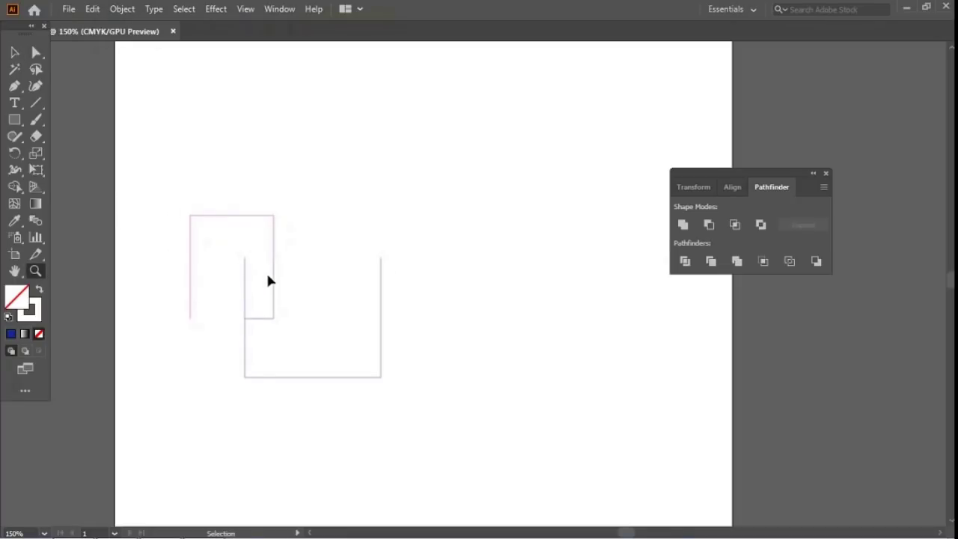
{"action": "left_click_drag", "start_coordinate": [294, 265], "coordinate": [447, 307]}
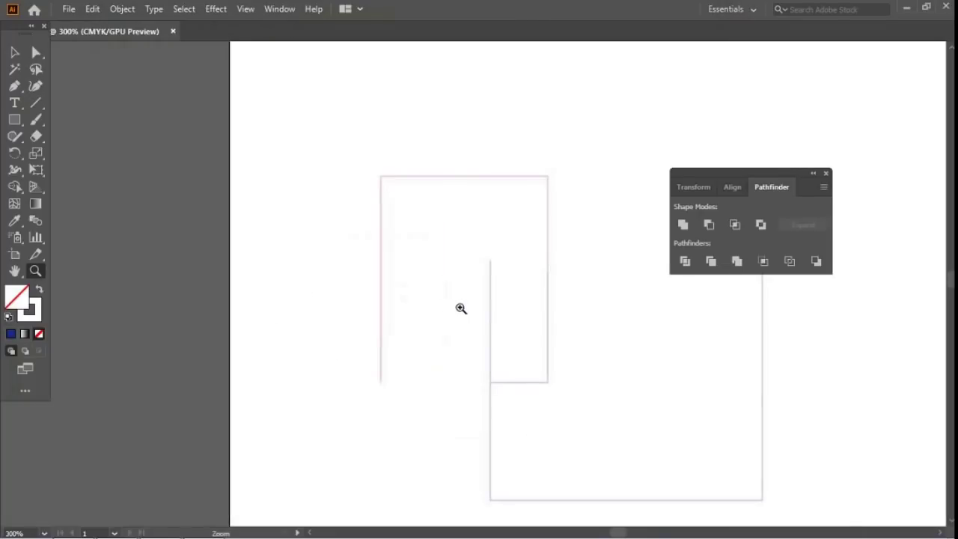
{"action": "left_click", "coordinate": [492, 307]}
{"action": "left_click", "coordinate": [479, 294]}
{"action": "left_click", "coordinate": [483, 293]}
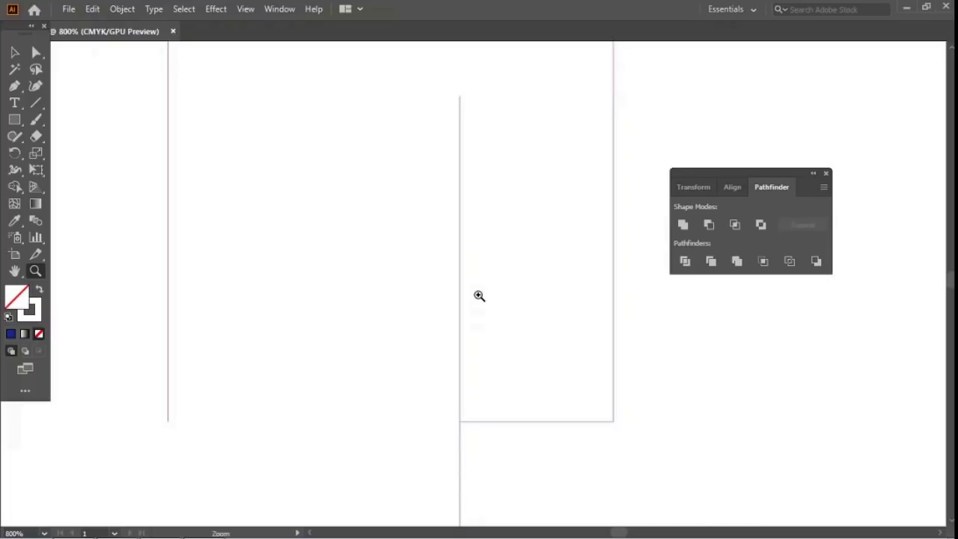
{"action": "key", "text": "v"}
{"action": "left_click", "coordinate": [612, 412]}
{"action": "left_click", "coordinate": [477, 291]}
{"action": "left_click", "coordinate": [461, 304]}
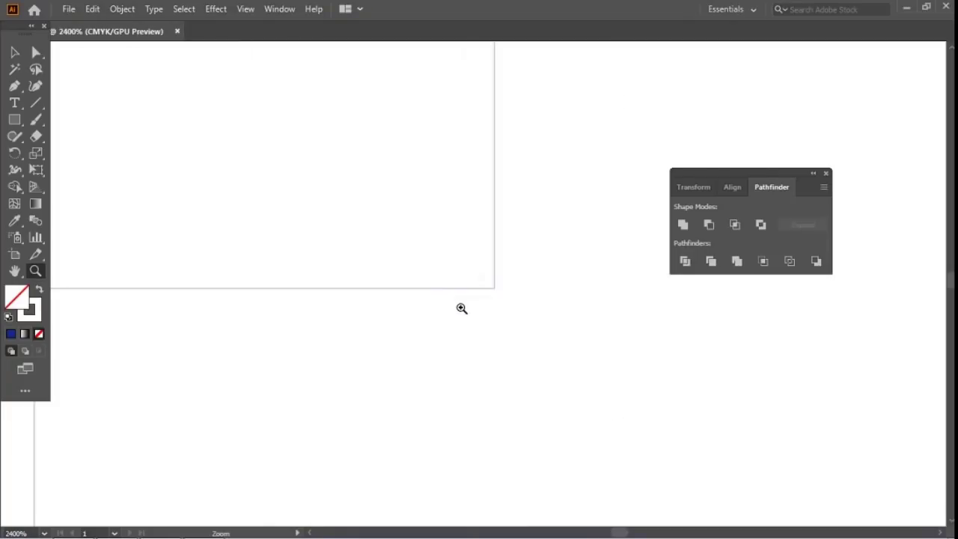
{"action": "scroll", "coordinate": [461, 322], "scroll_direction": "down", "scroll_amount": 7}
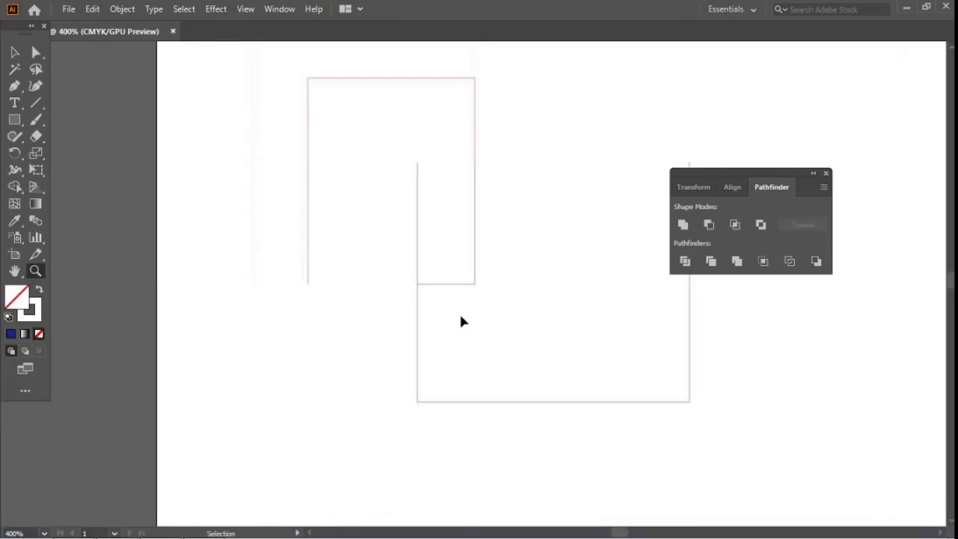
{"action": "scroll", "coordinate": [461, 322], "scroll_direction": "down", "scroll_amount": 1}
{"action": "left_click", "coordinate": [14, 52]}
{"action": "left_click", "coordinate": [445, 251]}
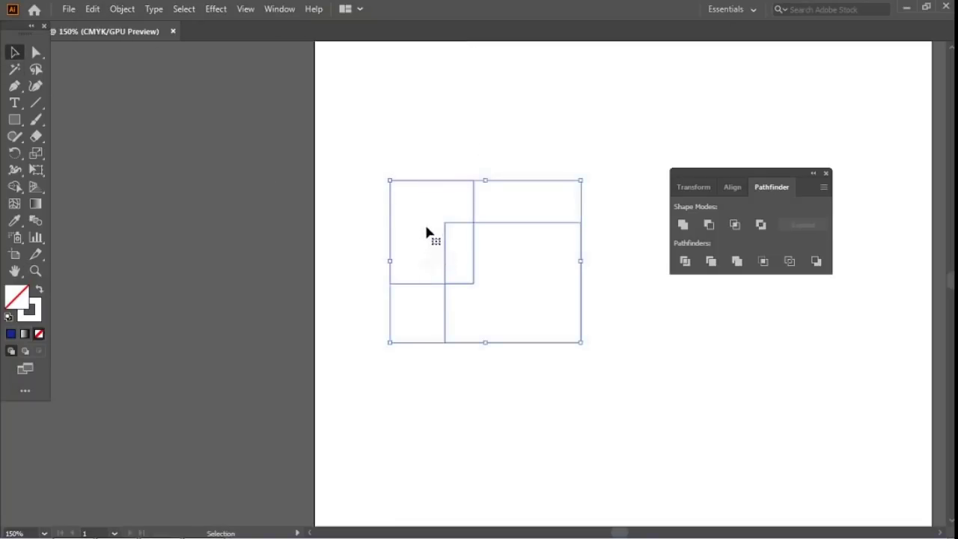
{"action": "left_click", "coordinate": [661, 346]}
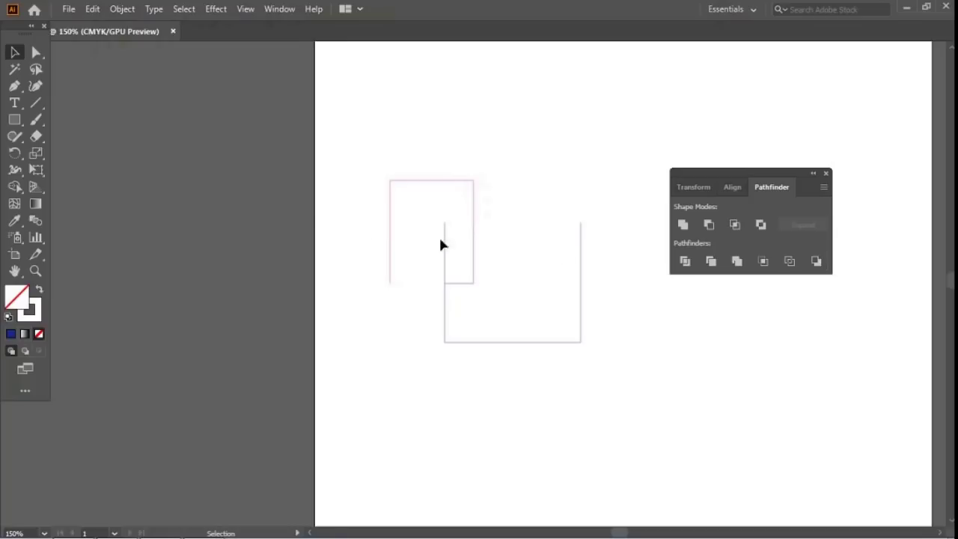
Step: Undo the Outline and apply Pathfinder Minus Back to the overlapping magenta and blue rectangles
{"action": "key", "text": "ctrl+z"}
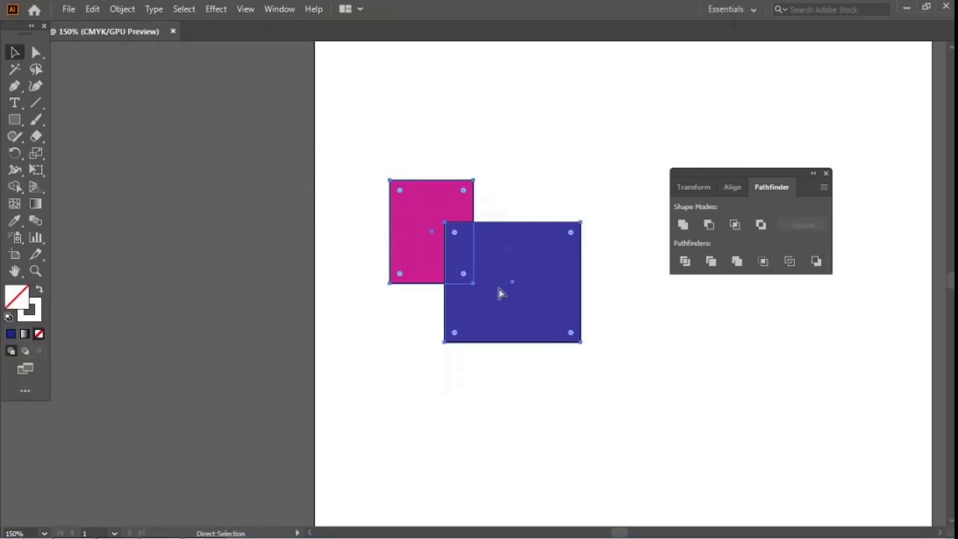
{"action": "left_click", "coordinate": [309, 155]}
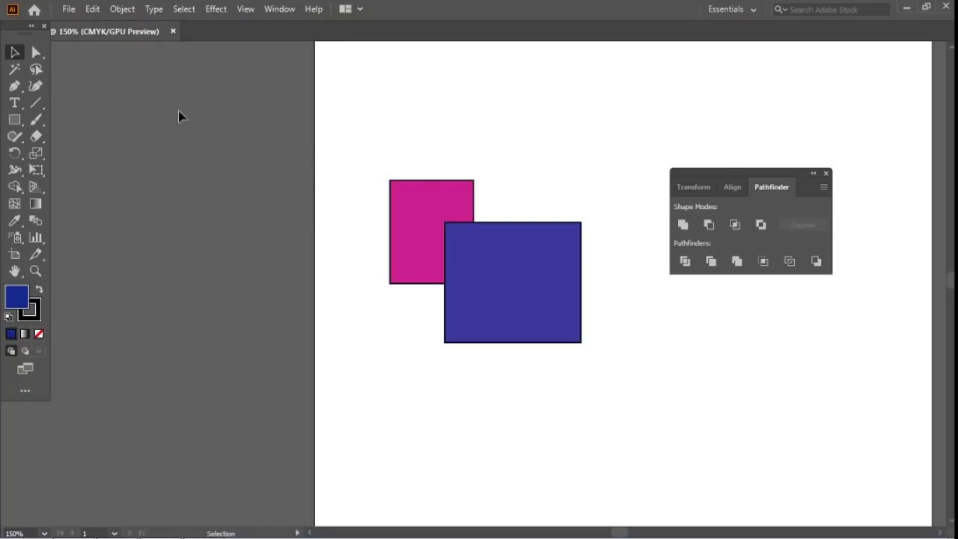
{"action": "left_click_drag", "start_coordinate": [346, 129], "coordinate": [633, 449]}
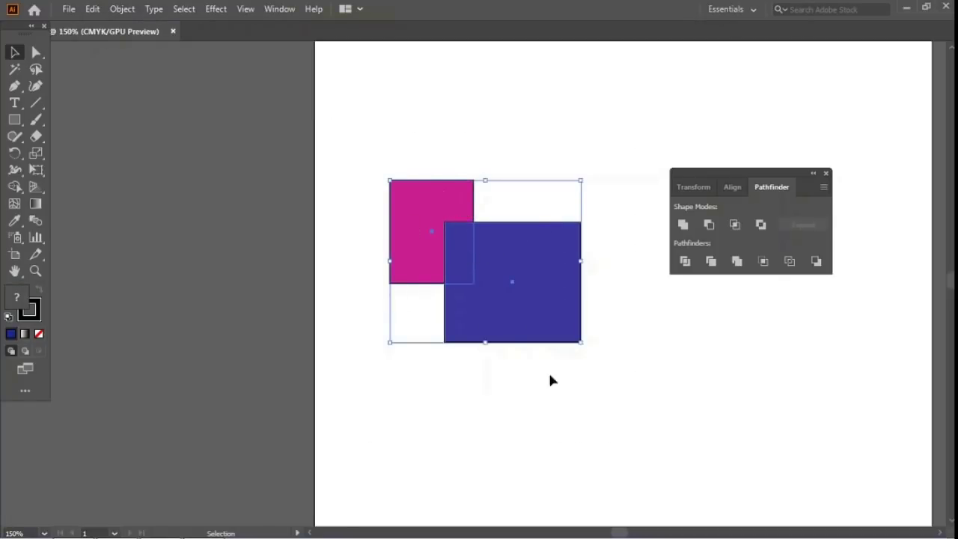
{"action": "left_click", "coordinate": [815, 261]}
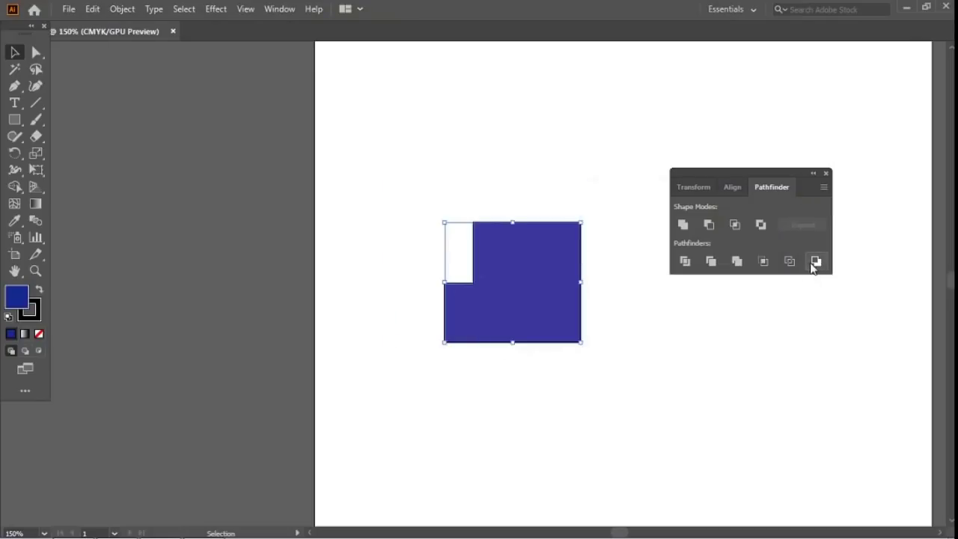
{"action": "left_click", "coordinate": [394, 194]}
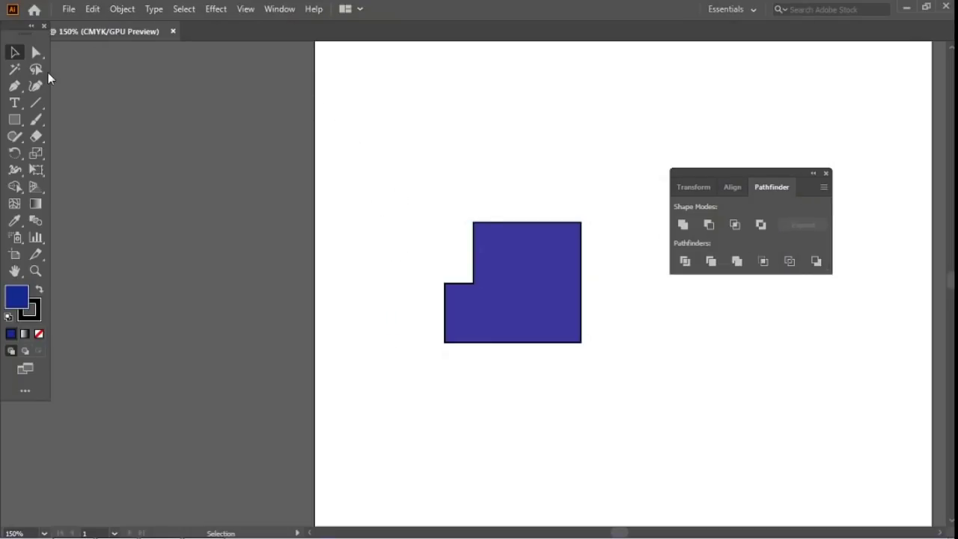
Step: Clear the blue shape from the artboard and draw a large ellipse with a small, narrow ellipse across its upper edge
{"action": "left_click_drag", "start_coordinate": [380, 139], "coordinate": [658, 432]}
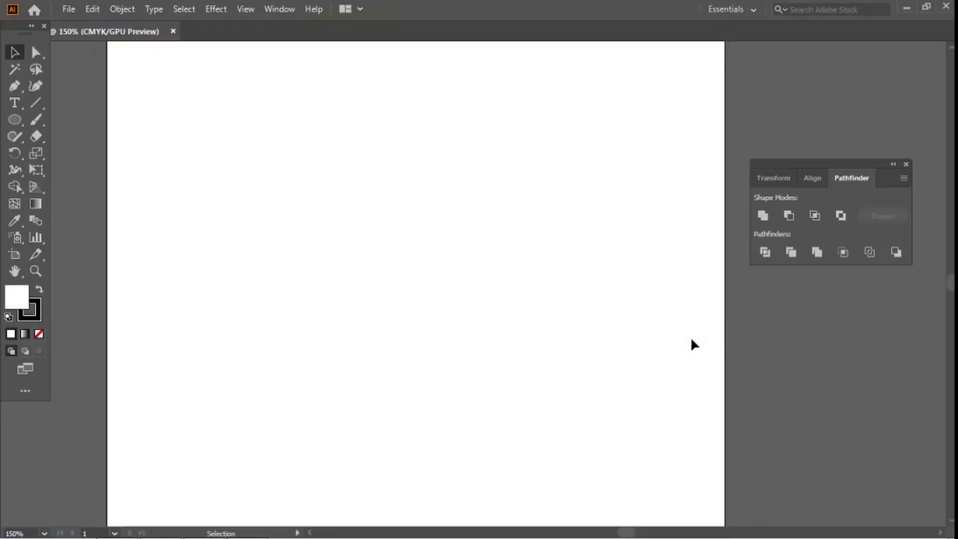
{"action": "left_click", "coordinate": [15, 120]}
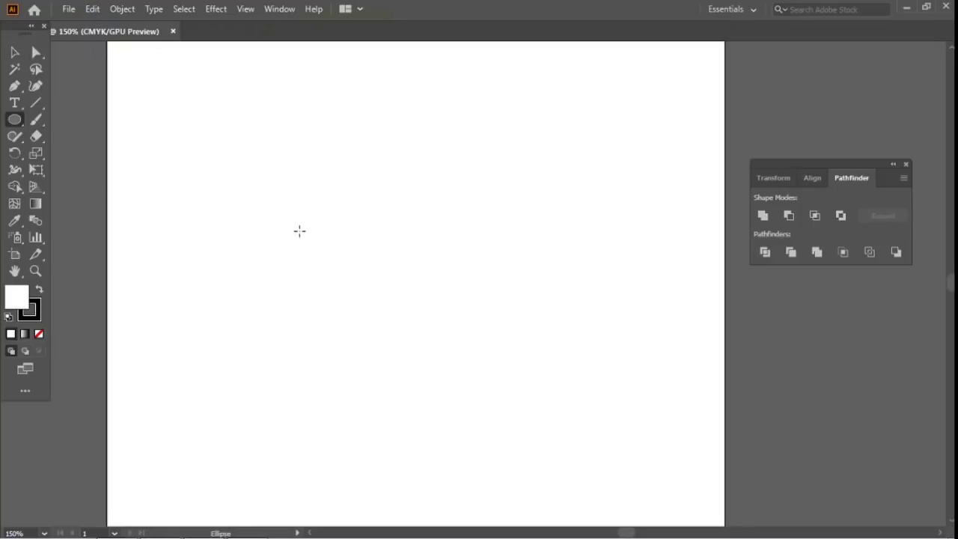
{"action": "left_click_drag", "start_coordinate": [283, 211], "coordinate": [473, 382]}
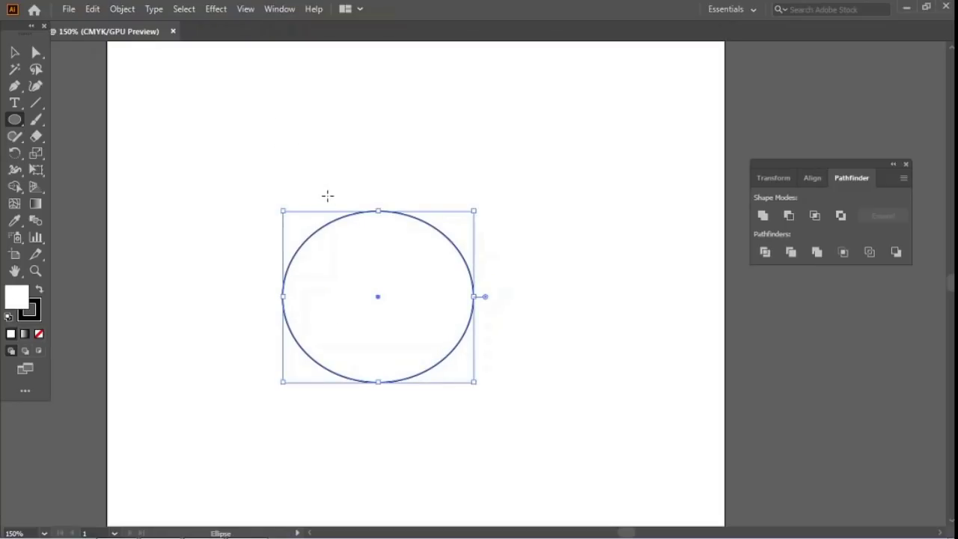
{"action": "left_click_drag", "start_coordinate": [342, 187], "coordinate": [365, 236]}
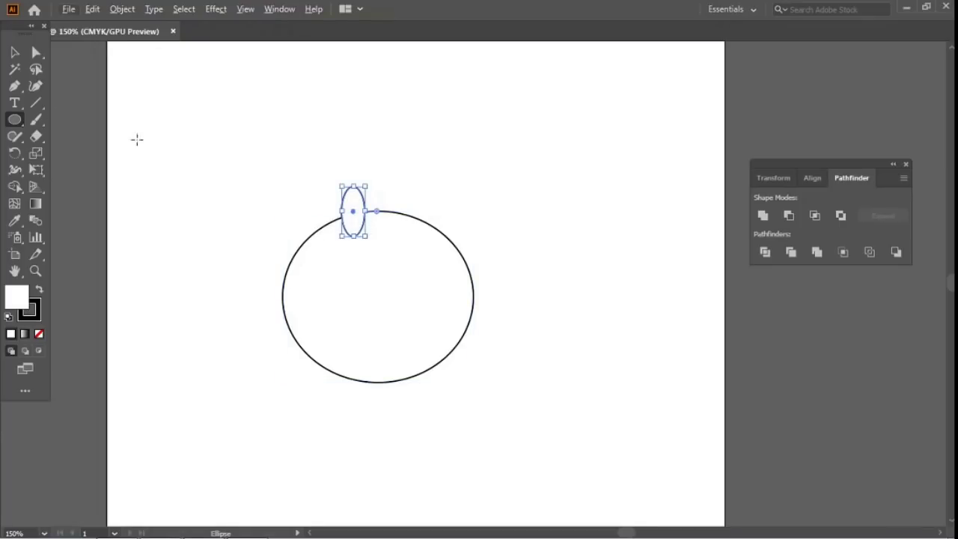
Step: Duplicate the small narrow ellipse and place the copy just left of the original on the large ellipse's upper edge
{"action": "left_click", "coordinate": [15, 53]}
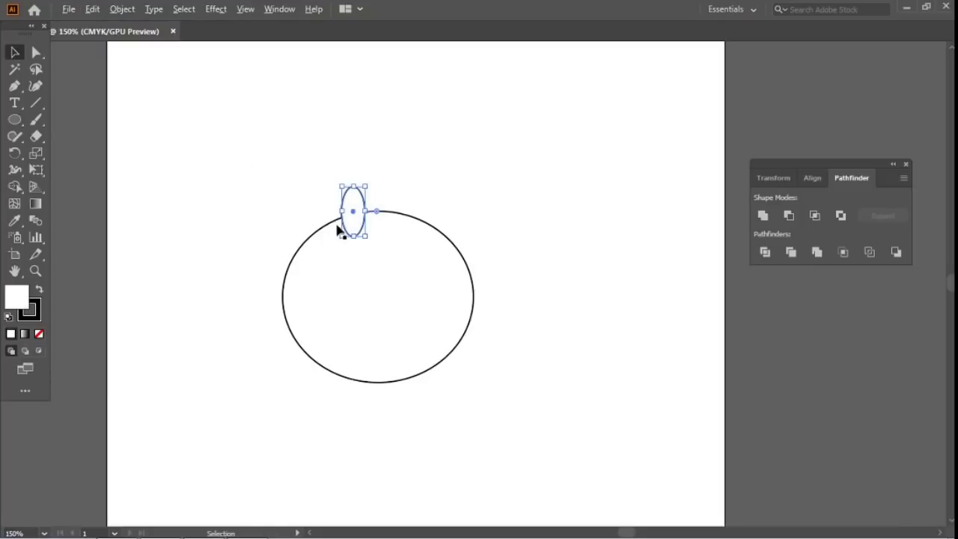
{"action": "left_click_drag", "start_coordinate": [343, 225], "coordinate": [324, 231]}
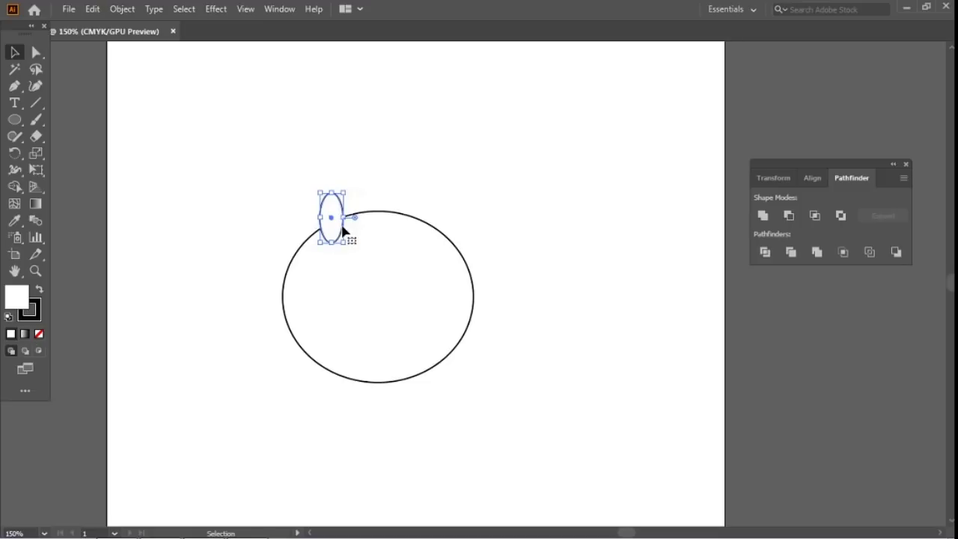
{"action": "key", "text": "ctrl+z"}
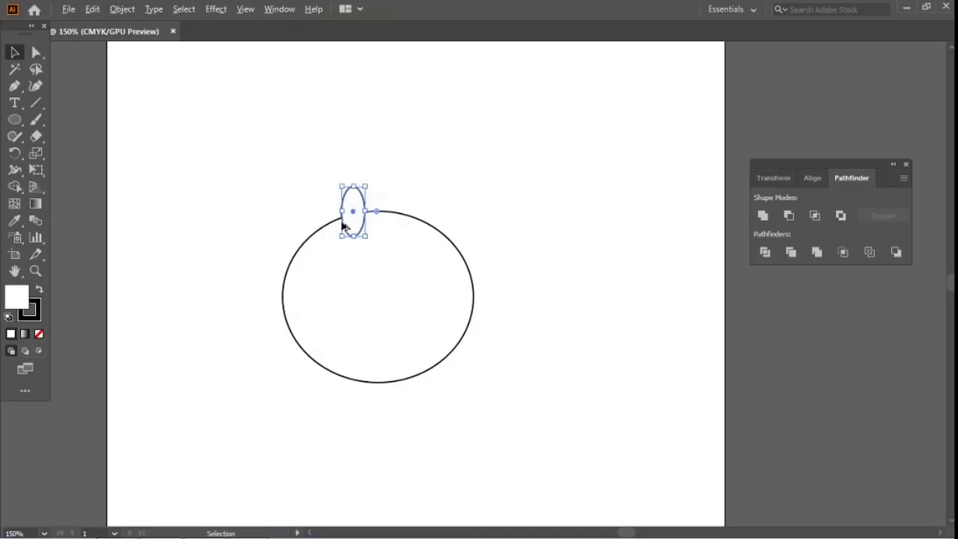
{"action": "left_click_drag", "start_coordinate": [342, 225], "coordinate": [317, 232]}
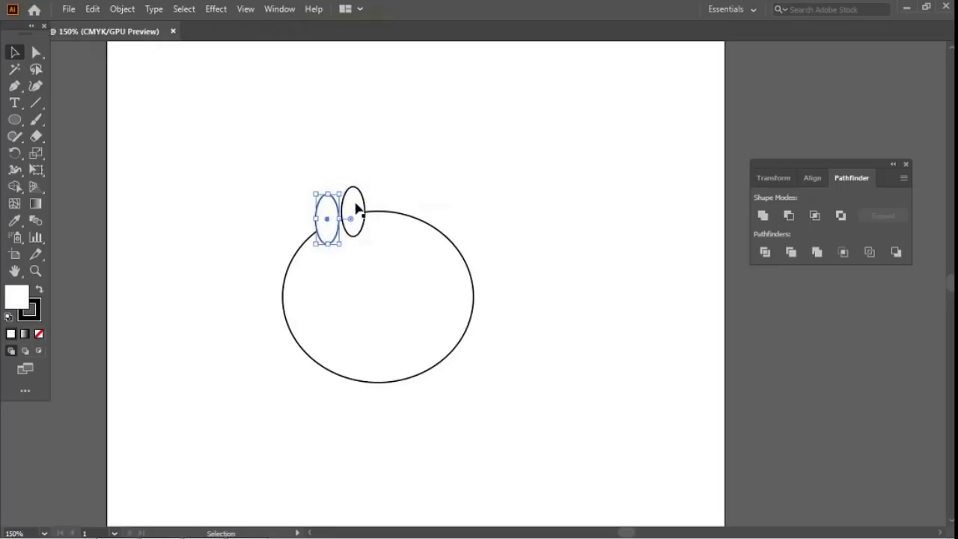
Step: Rotate the left small ellipse counterclockwise so its upper end leans outward to the left
{"action": "key", "text": "z"}
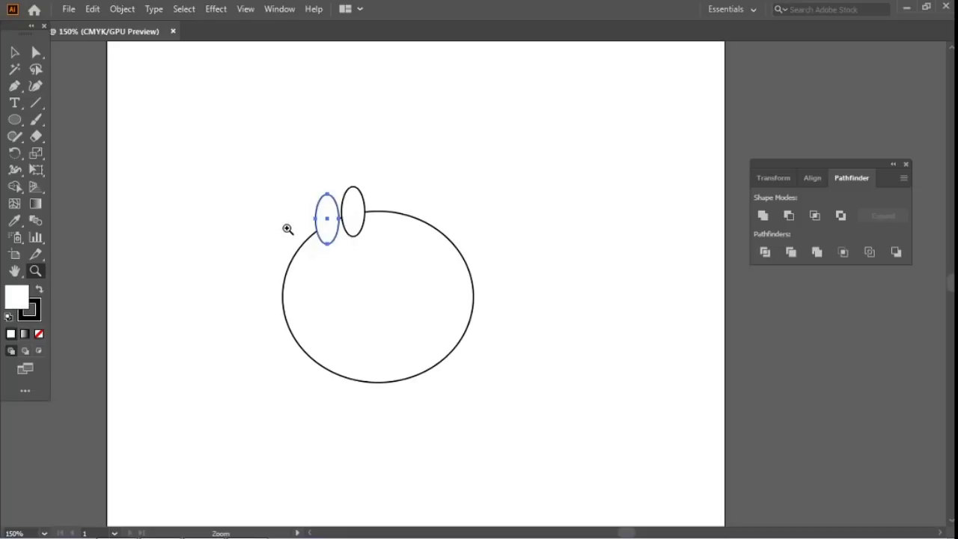
{"action": "left_click", "coordinate": [346, 241]}
{"action": "left_click_drag", "start_coordinate": [455, 247], "coordinate": [265, 214]}
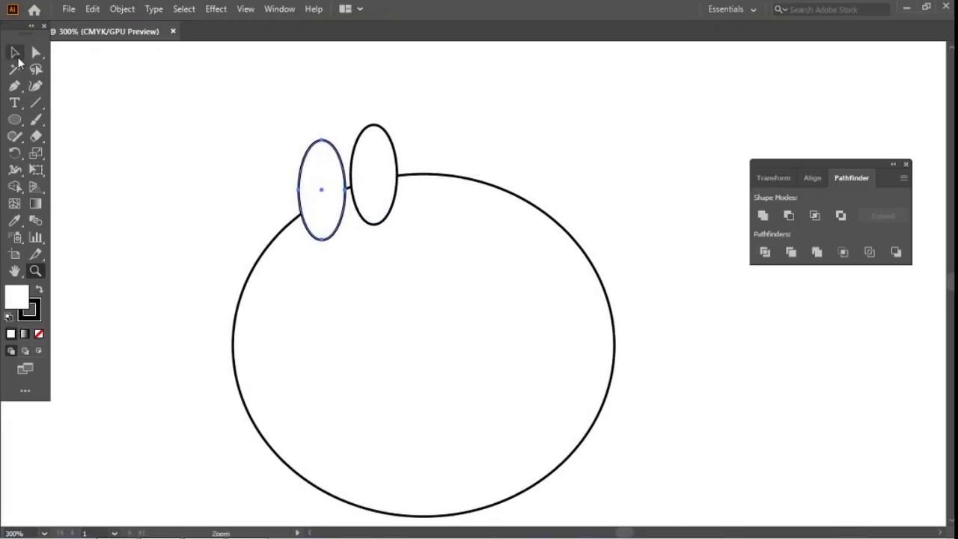
{"action": "left_click", "coordinate": [14, 53]}
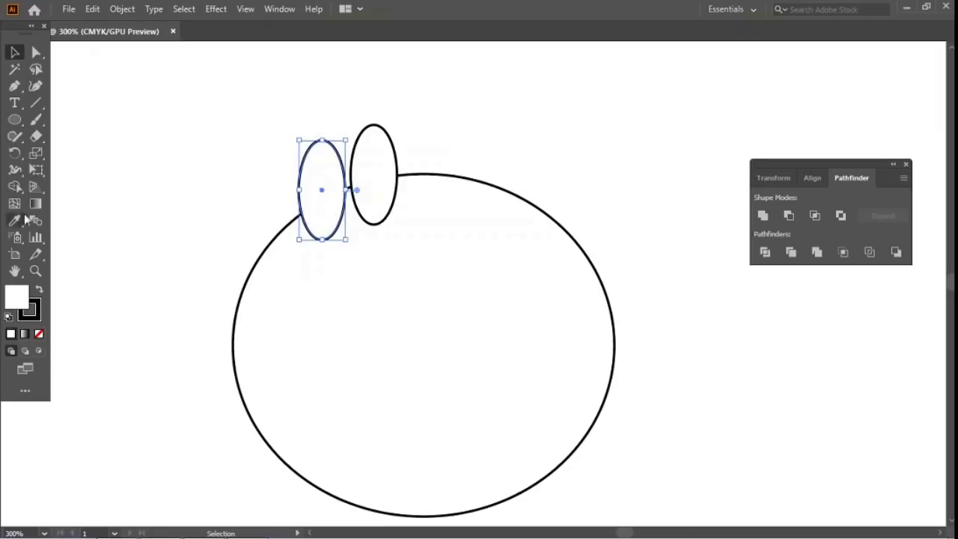
{"action": "left_click", "coordinate": [14, 153]}
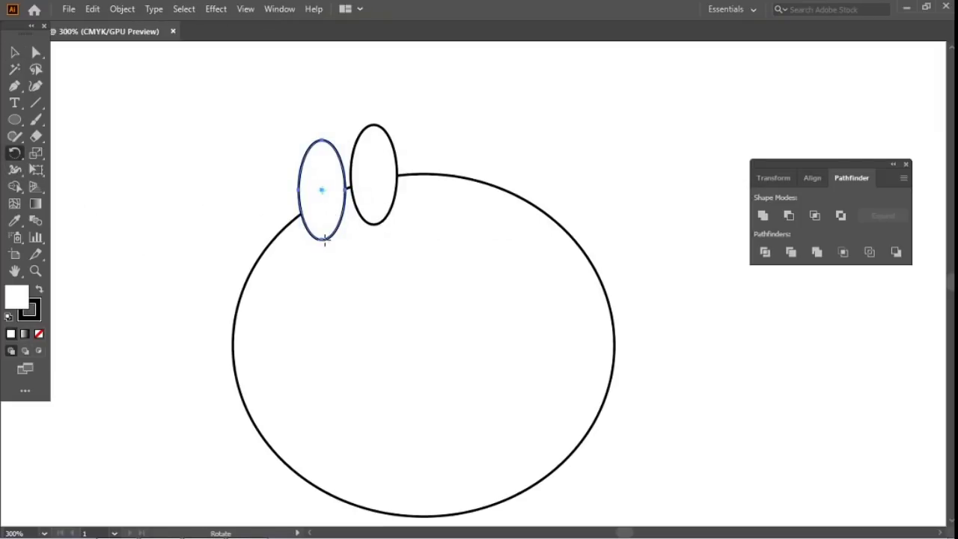
{"action": "left_click_drag", "start_coordinate": [322, 239], "coordinate": [343, 233]}
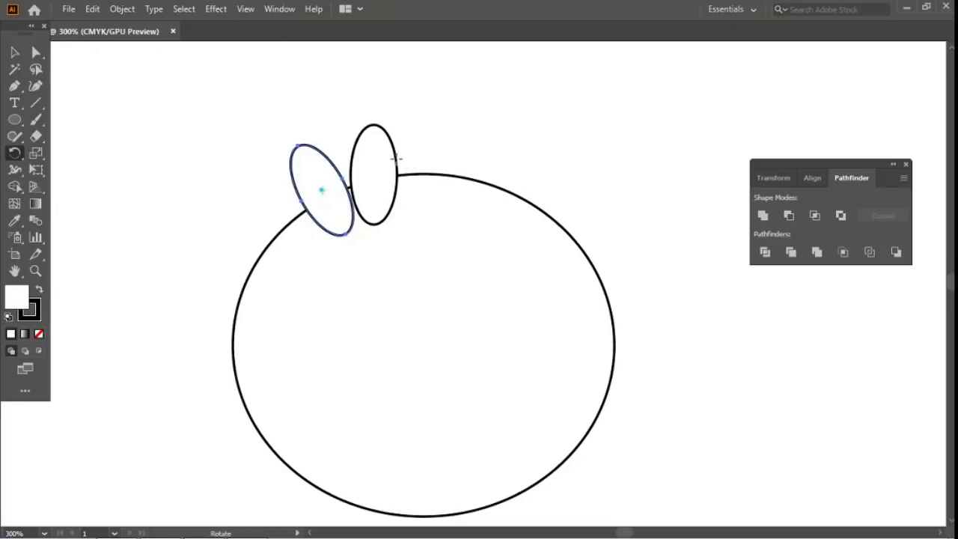
Step: Rotate the right small ellipse counterclockwise to lean the same way as its neighbour
{"action": "left_click", "coordinate": [14, 52]}
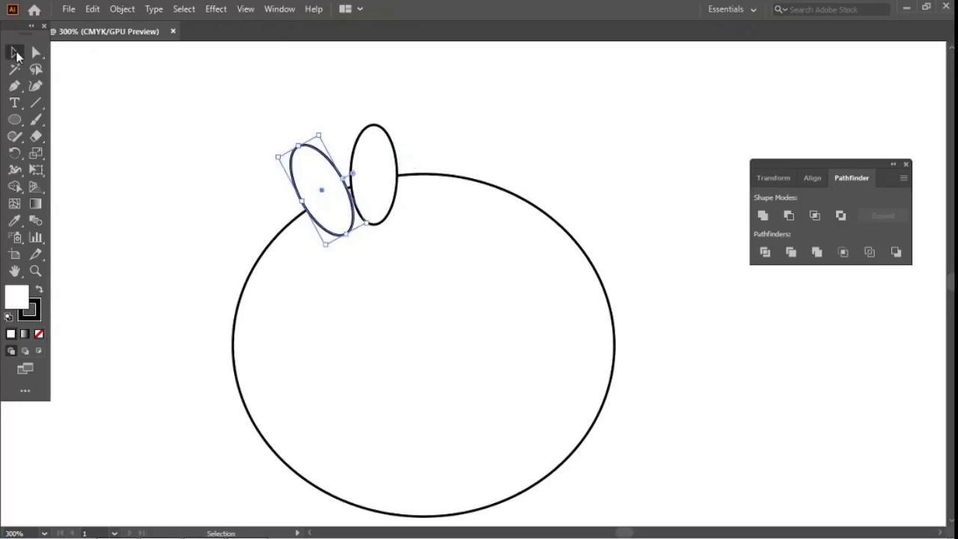
{"action": "left_click", "coordinate": [398, 178]}
{"action": "left_click", "coordinate": [14, 152]}
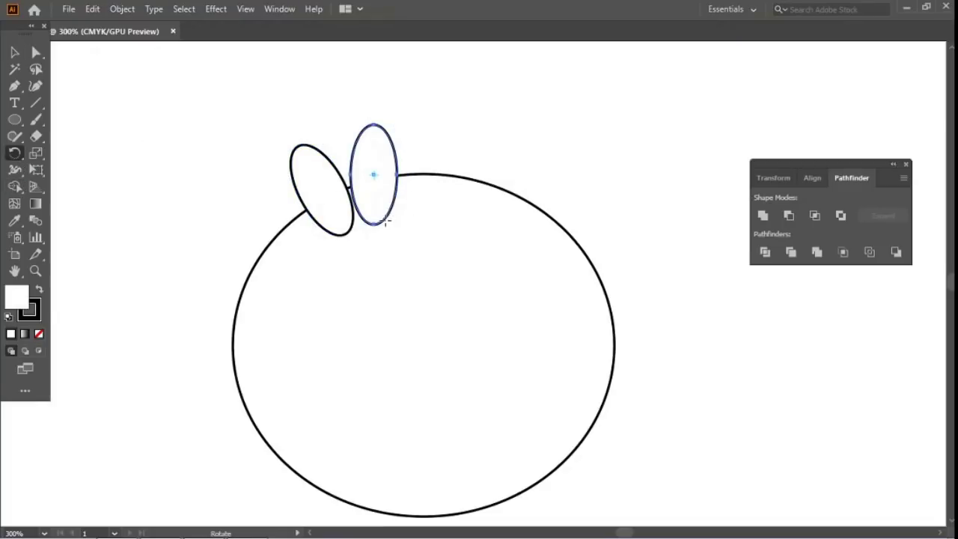
{"action": "left_click_drag", "start_coordinate": [384, 217], "coordinate": [404, 216]}
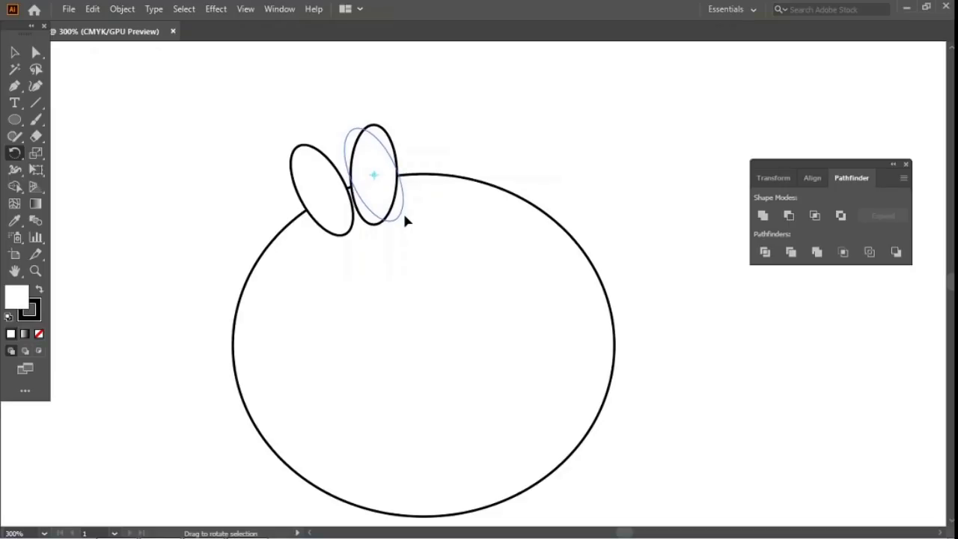
{"action": "left_click_drag", "start_coordinate": [404, 217], "coordinate": [404, 217]}
Step: Move the right tilted ellipse against the left one and enlarge it into the taller of the two
{"action": "left_click", "coordinate": [14, 52]}
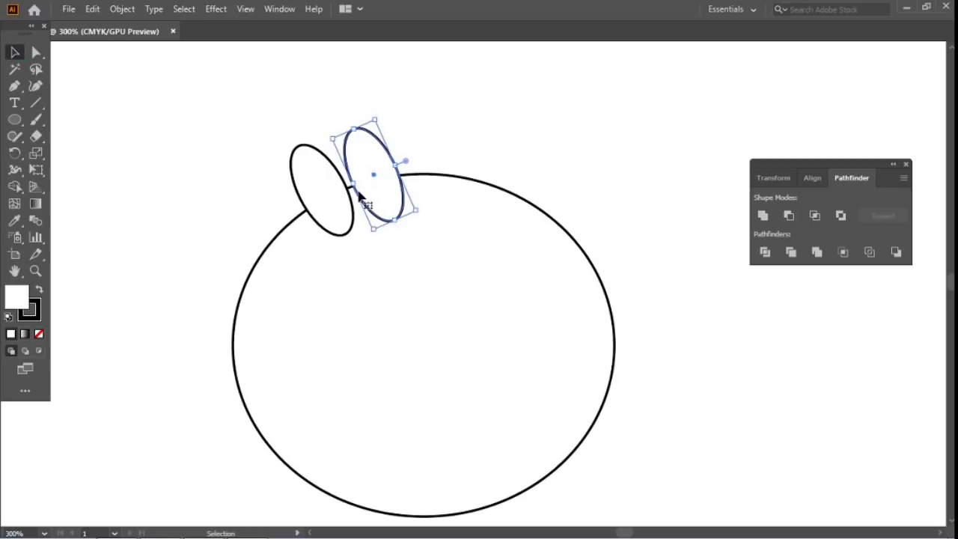
{"action": "left_click_drag", "start_coordinate": [358, 199], "coordinate": [344, 193]}
{"action": "left_click_drag", "start_coordinate": [359, 114], "coordinate": [365, 93]}
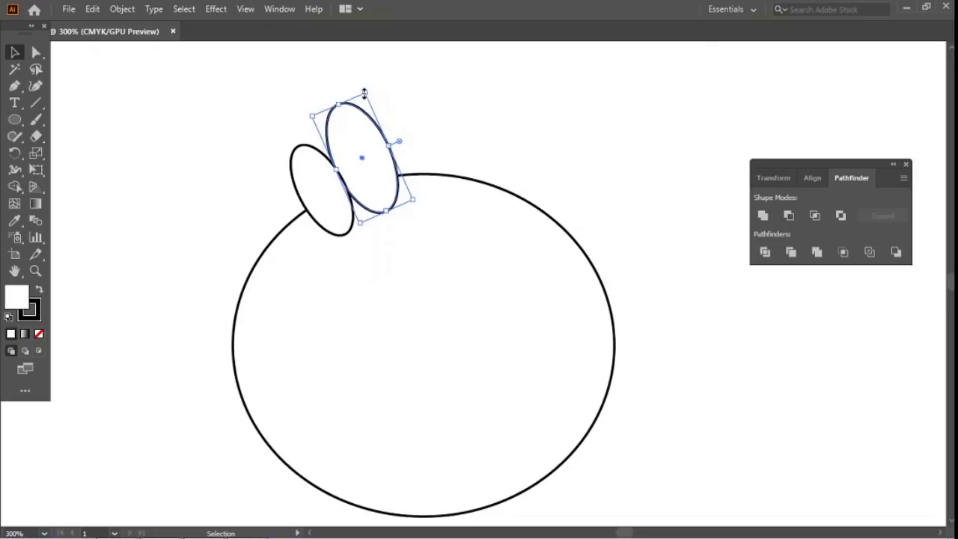
{"action": "key", "text": "space"}
{"action": "left_click_drag", "start_coordinate": [312, 287], "coordinate": [309, 272]}
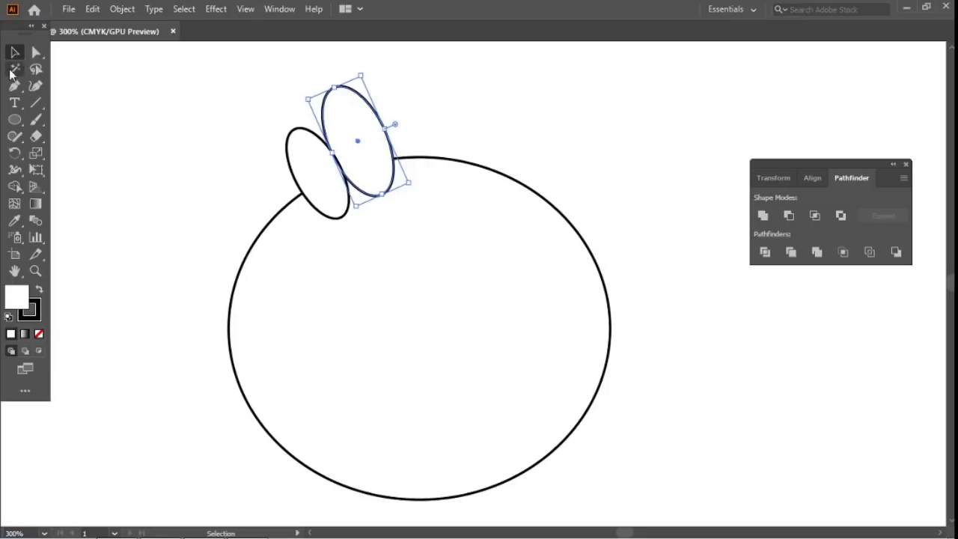
Step: Select all three ellipses and unite them into a single outline with Pathfinder, leaving the result deselected
{"action": "left_click", "coordinate": [250, 160]}
{"action": "left_click_drag", "start_coordinate": [128, 79], "coordinate": [645, 503]}
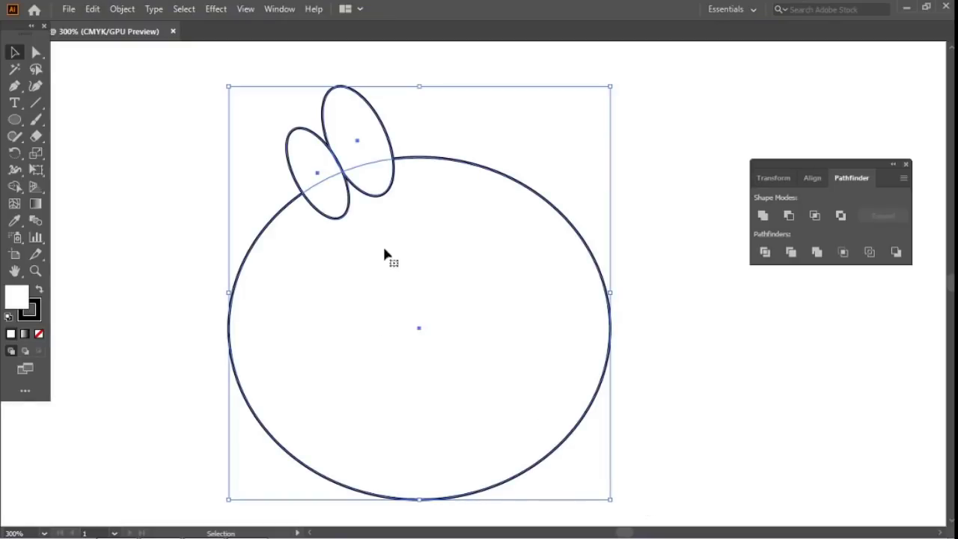
{"action": "left_click", "coordinate": [764, 217]}
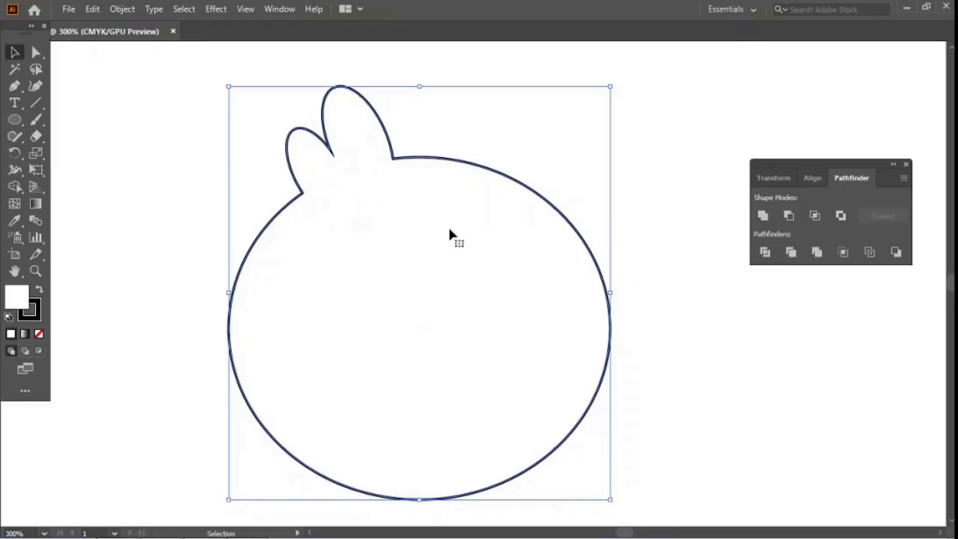
{"action": "left_click_drag", "start_coordinate": [210, 256], "coordinate": [191, 266]}
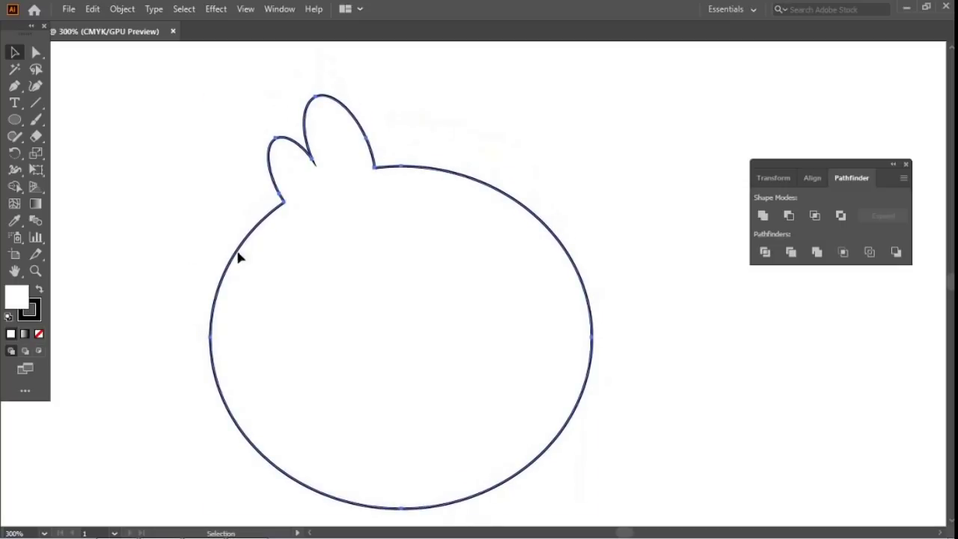
{"action": "left_click", "coordinate": [202, 129]}
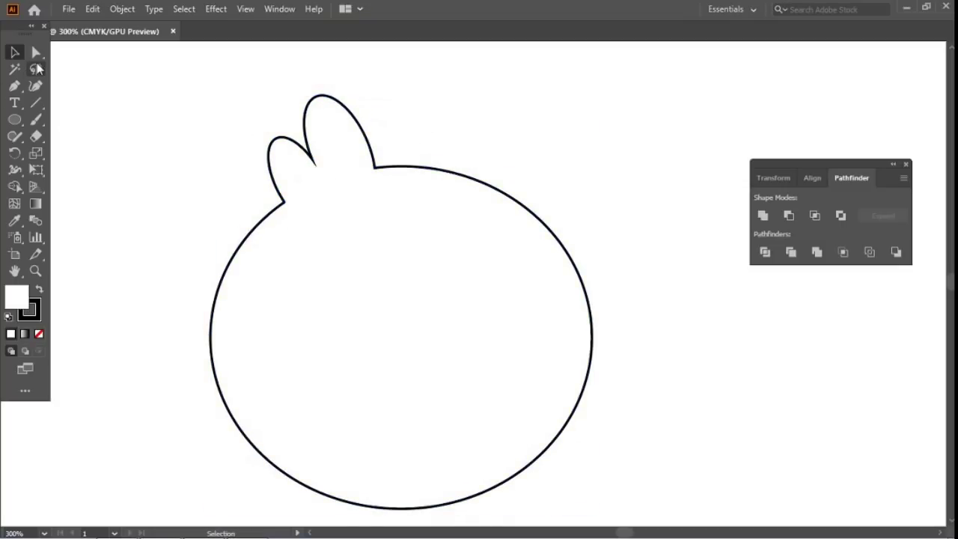
Step: Reshape the two tufts with Direct Selection, stretching the taller one upward and bulging its right side outward
{"action": "left_click", "coordinate": [36, 52]}
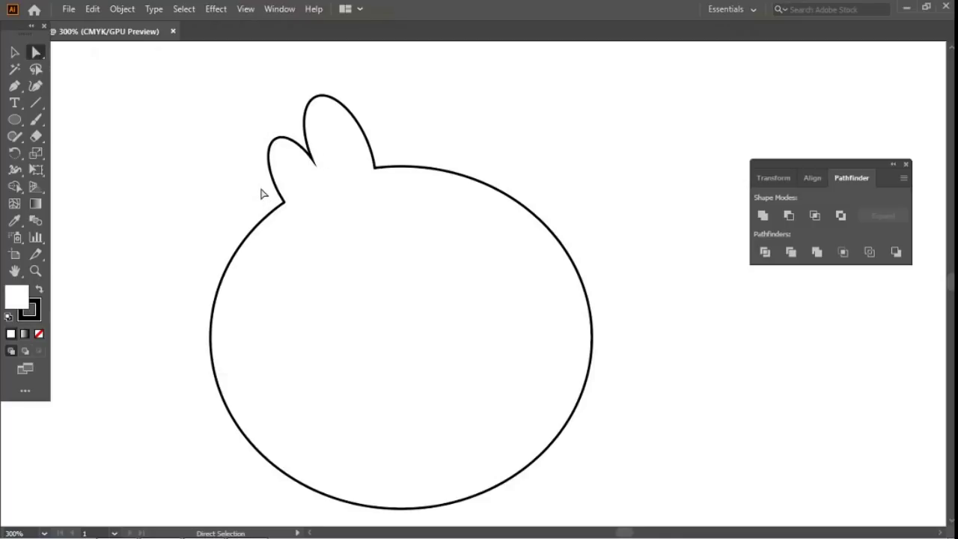
{"action": "left_click_drag", "start_coordinate": [261, 194], "coordinate": [275, 267]}
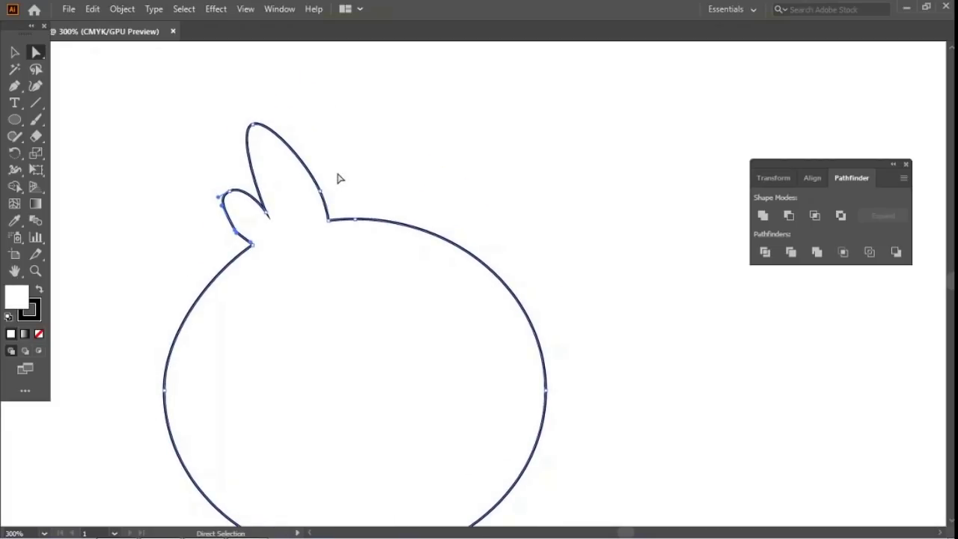
{"action": "left_click_drag", "start_coordinate": [307, 210], "coordinate": [307, 210]}
{"action": "left_click_drag", "start_coordinate": [307, 162], "coordinate": [317, 152]}
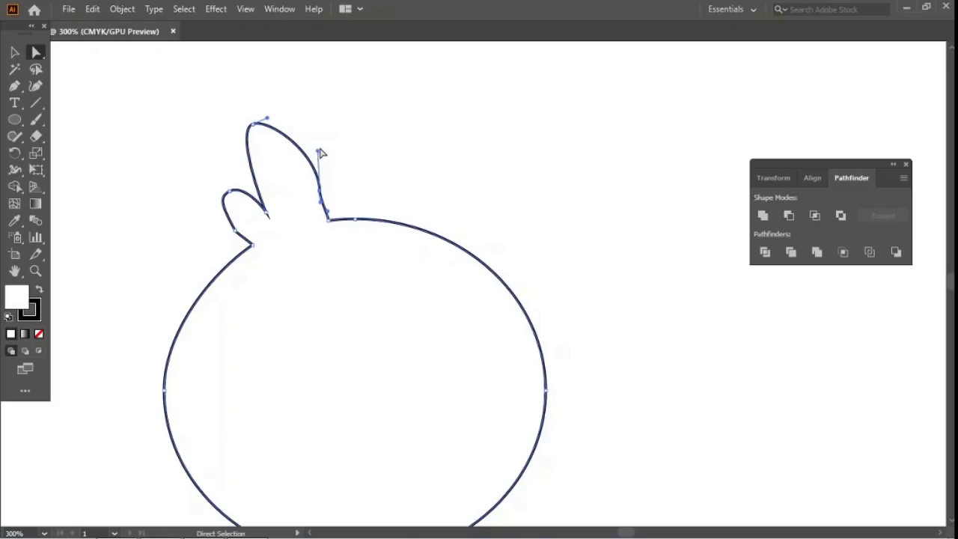
{"action": "left_click_drag", "start_coordinate": [253, 126], "coordinate": [247, 107]}
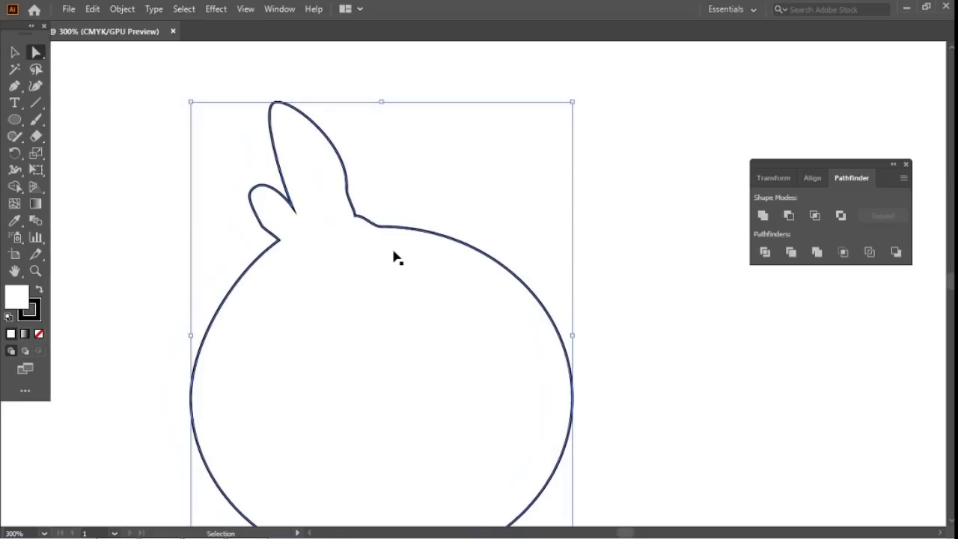
Step: Undo the upward nudges of the tuft and upper body anchor points
{"action": "key", "text": "ctrl+z"}
{"action": "key", "text": "ctrl+z"}
{"action": "key", "text": "ctrl+z"}
{"action": "key", "text": "ctrl+z"}
{"action": "key", "text": "ctrl+z"}
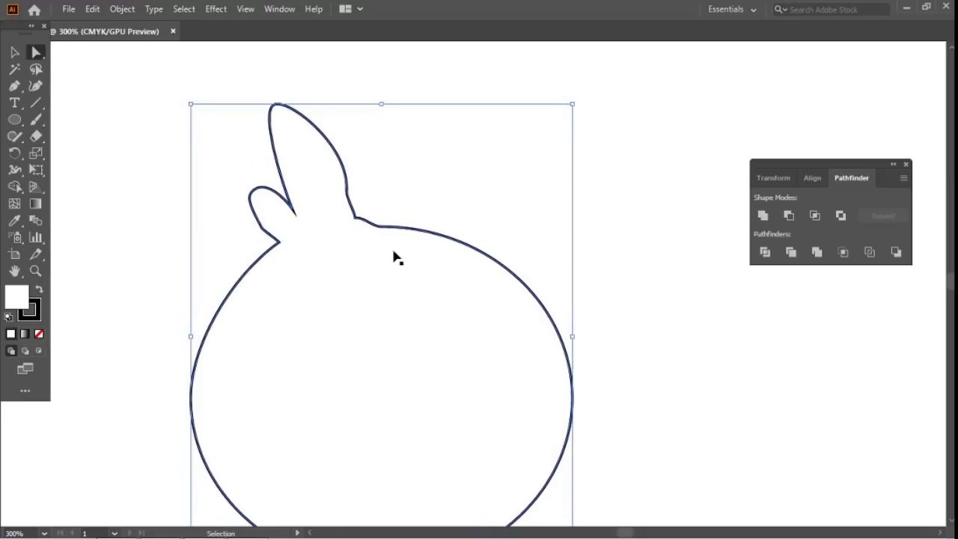
{"action": "key", "text": "ctrl+z"}
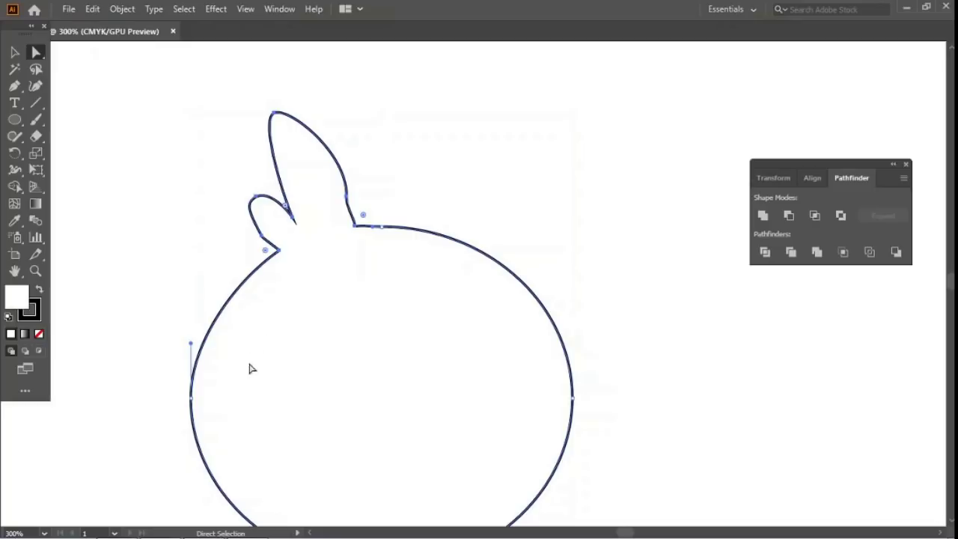
Step: Select the round body's bottom anchor point and nudge it upward to flatten the underside
{"action": "key", "text": "space"}
{"action": "left_click_drag", "start_coordinate": [318, 357], "coordinate": [302, 180]}
{"action": "left_click_drag", "start_coordinate": [421, 447], "coordinate": [367, 363]}
{"action": "key", "text": "space"}
{"action": "left_click_drag", "start_coordinate": [434, 402], "coordinate": [316, 432]}
{"action": "key", "text": "Down"}
{"action": "key", "text": "Down"}
{"action": "key", "text": "Down"}
{"action": "key", "text": "Down"}
{"action": "key", "text": "Down"}
{"action": "key", "text": "Down"}
{"action": "key", "text": "Down"}
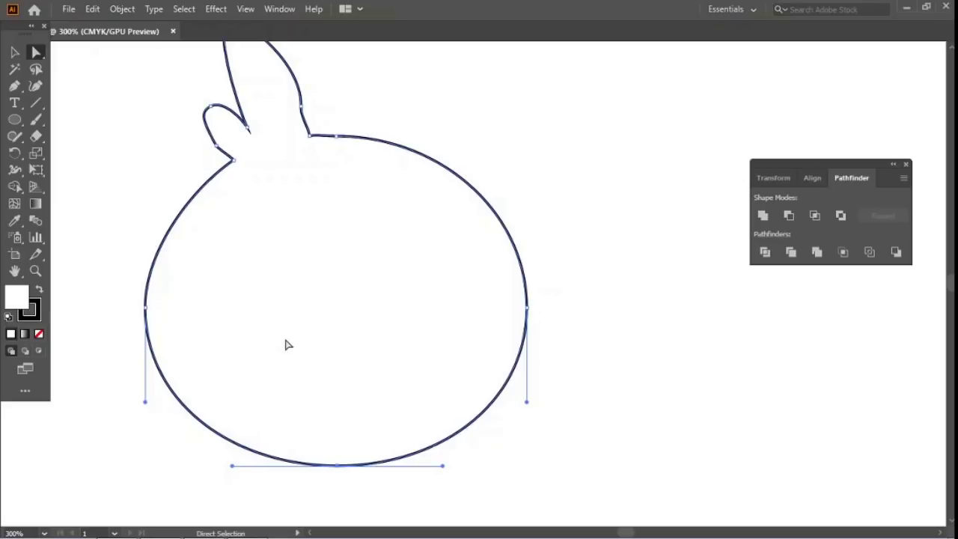
Step: Select the anchor points of both tufts and the body's top and nudge them upward to make the body taller
{"action": "scroll", "coordinate": [308, 263], "scroll_direction": "up", "scroll_amount": 3}
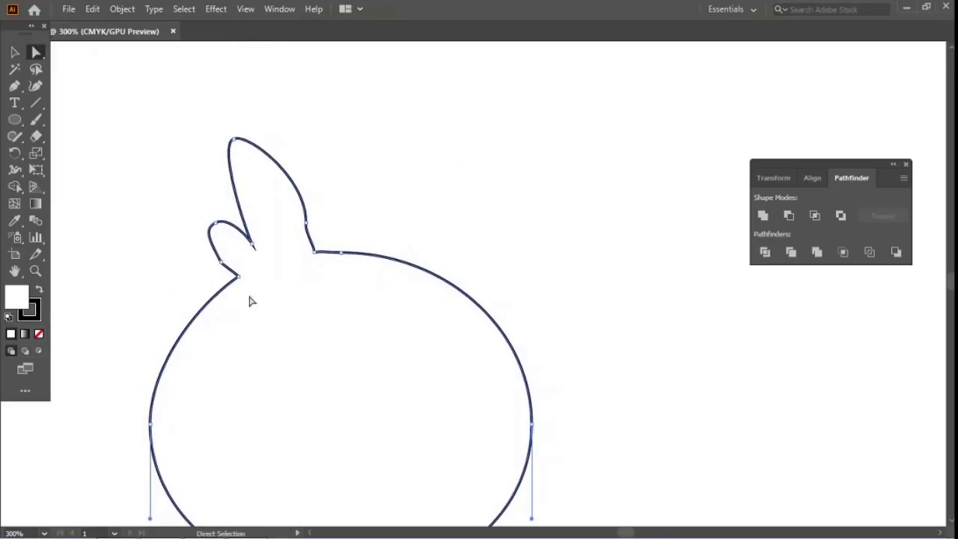
{"action": "left_click_drag", "start_coordinate": [142, 105], "coordinate": [388, 320]}
{"action": "key", "text": "Up"}
{"action": "key", "text": "Up"}
{"action": "key", "text": "Up"}
{"action": "key", "text": "Up"}
{"action": "key", "text": "Up"}
{"action": "key", "text": "Up"}
{"action": "key", "text": "Up"}
{"action": "key", "text": "Up"}
{"action": "key", "text": "Up"}
{"action": "key", "text": "Up"}
{"action": "key", "text": "Up"}
{"action": "key", "text": "Up"}
{"action": "key", "text": "Up"}
{"action": "key", "text": "Up"}
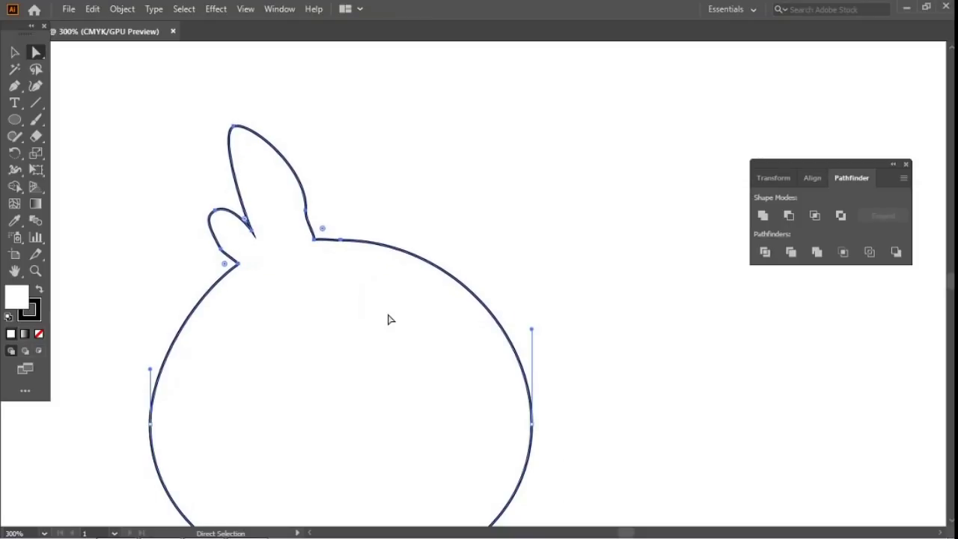
{"action": "key", "text": "Down"}
{"action": "key", "text": "Down"}
{"action": "key", "text": "Down"}
{"action": "key", "text": "Down"}
{"action": "key", "text": "Down"}
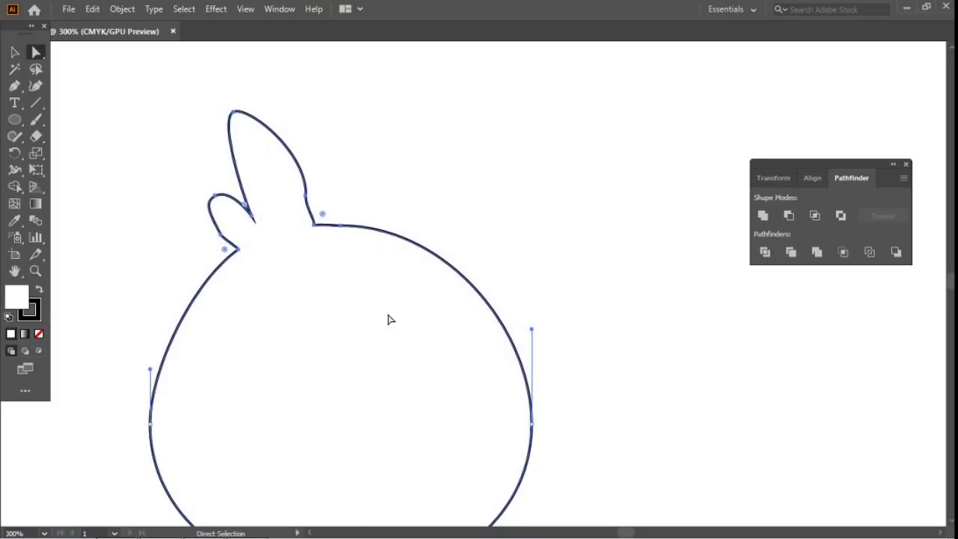
Step: Adjust the direction handle on the taller tuft's lower right anchor to round its right side, and deselect the outline
{"action": "key", "text": "space"}
{"action": "left_click_drag", "start_coordinate": [297, 313], "coordinate": [299, 224]}
{"action": "left_click_drag", "start_coordinate": [319, 172], "coordinate": [312, 263]}
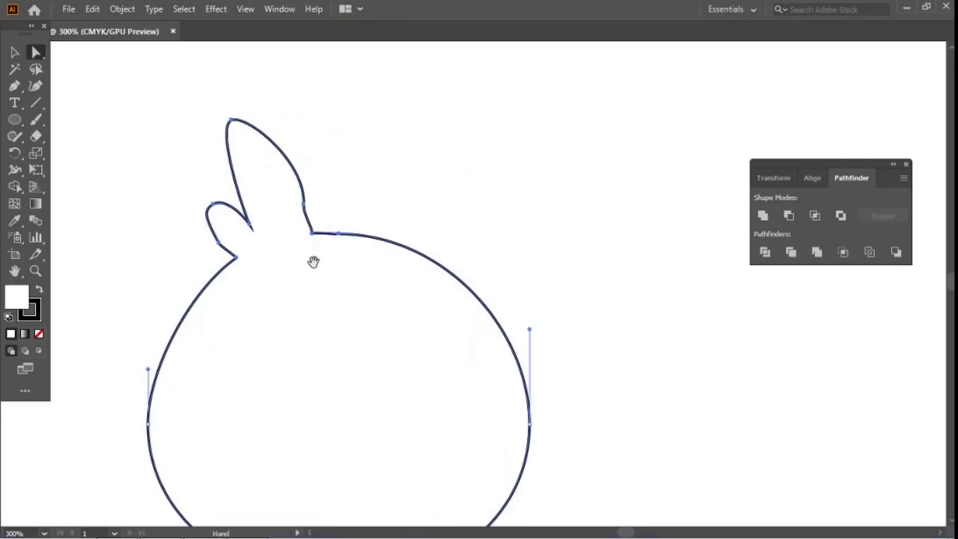
{"action": "left_click", "coordinate": [321, 203]}
{"action": "left_click_drag", "start_coordinate": [366, 195], "coordinate": [291, 229]}
{"action": "left_click_drag", "start_coordinate": [305, 161], "coordinate": [300, 164]}
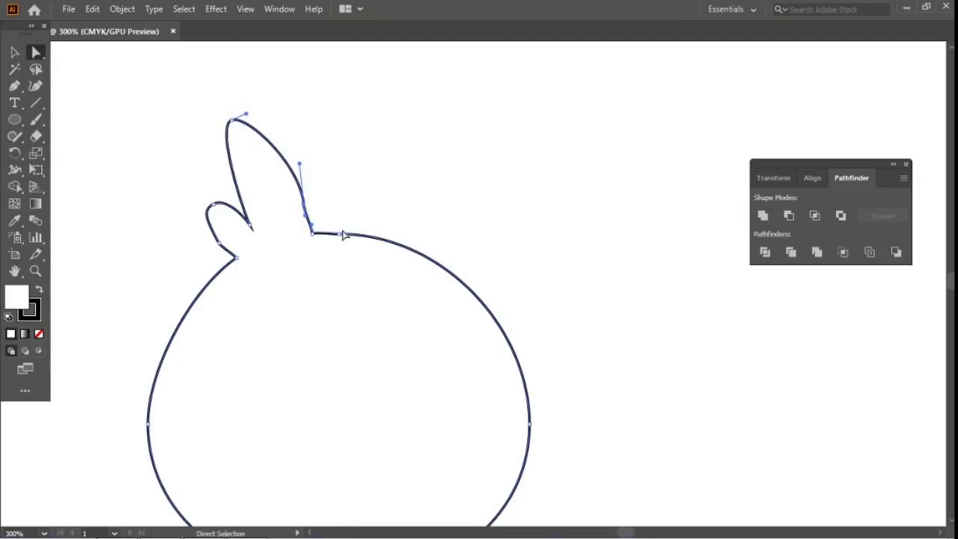
{"action": "left_click", "coordinate": [306, 197]}
{"action": "left_click_drag", "start_coordinate": [321, 177], "coordinate": [294, 232]}
{"action": "left_click_drag", "start_coordinate": [299, 165], "coordinate": [298, 138]}
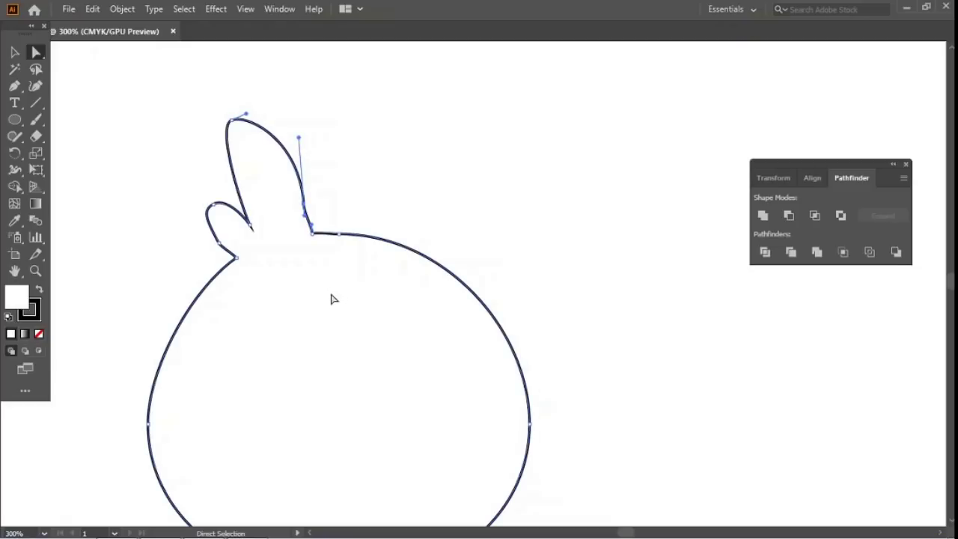
{"action": "left_click", "coordinate": [346, 208]}
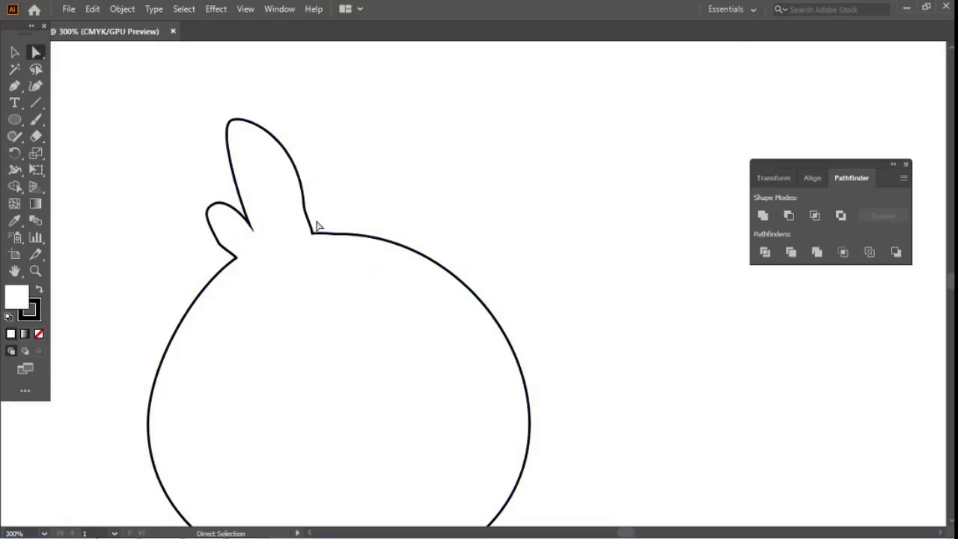
{"action": "mouse_move", "coordinate": [341, 386]}
{"action": "left_mouse_down"}
{"action": "mouse_move", "coordinate": [346, 282]}
{"action": "mouse_move", "coordinate": [341, 371]}
{"action": "mouse_move", "coordinate": [340, 312]}
{"action": "left_mouse_up"}
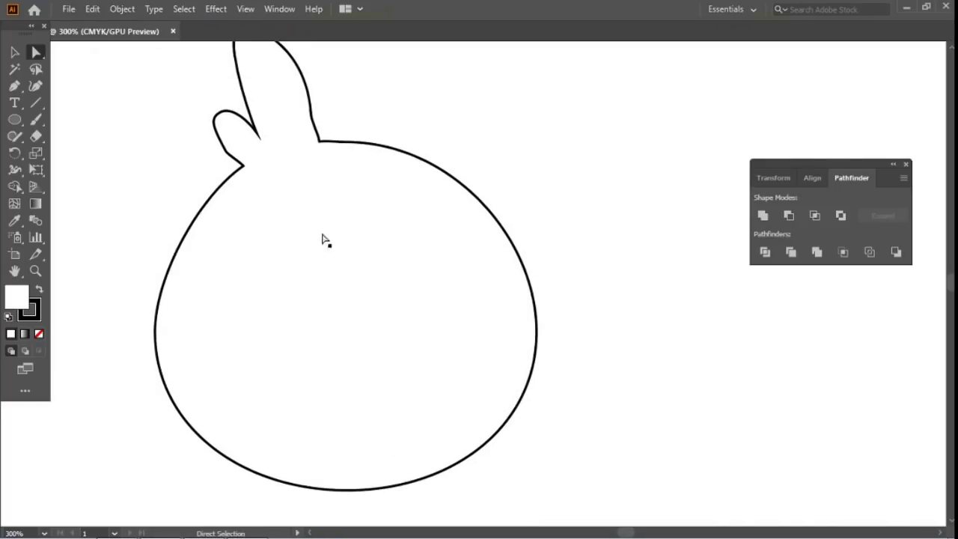
{"action": "left_click_drag", "start_coordinate": [351, 387], "coordinate": [336, 336]}
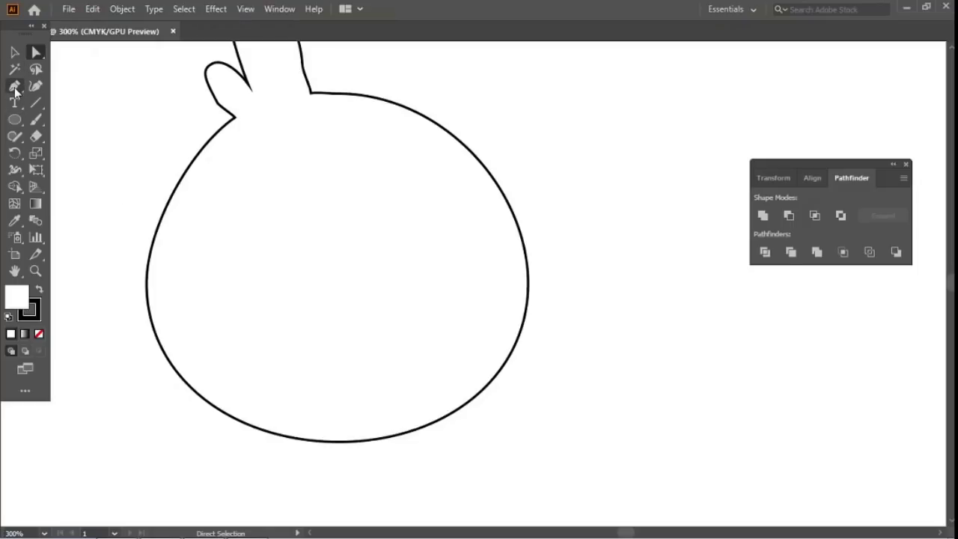
Step: Draw a wide ellipse slightly wider than the body over its lower part and nudge it upward
{"action": "left_click", "coordinate": [14, 120]}
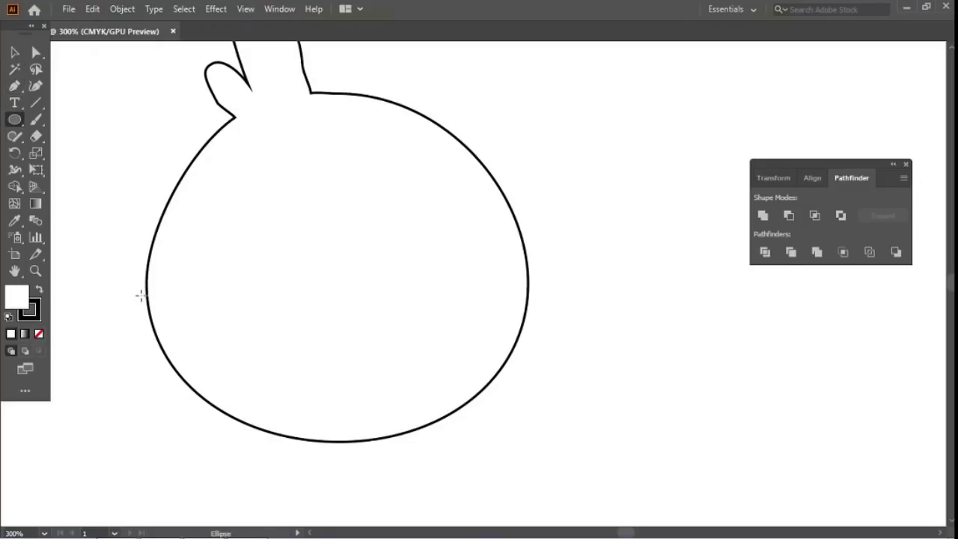
{"action": "left_click_drag", "start_coordinate": [130, 306], "coordinate": [542, 494]}
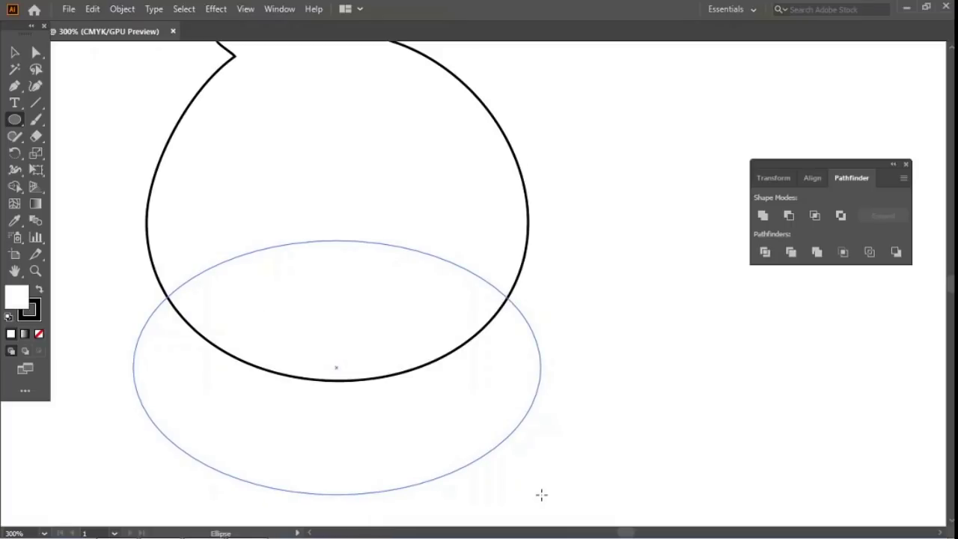
{"action": "left_click_drag", "start_coordinate": [542, 495], "coordinate": [537, 492]}
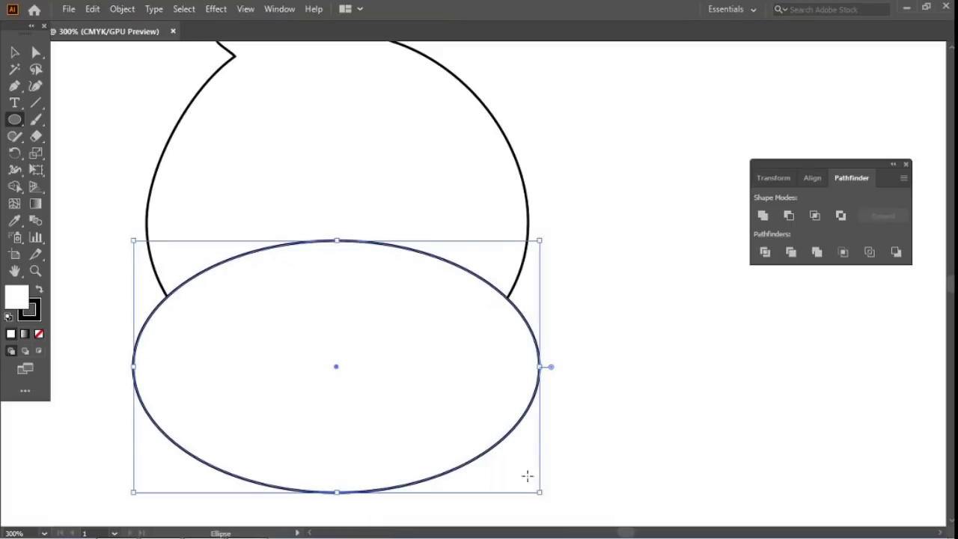
{"action": "key", "text": "Up"}
{"action": "key", "text": "Up"}
{"action": "key", "text": "Up"}
{"action": "key", "text": "Up"}
{"action": "key", "text": "Up"}
{"action": "key", "text": "Up"}
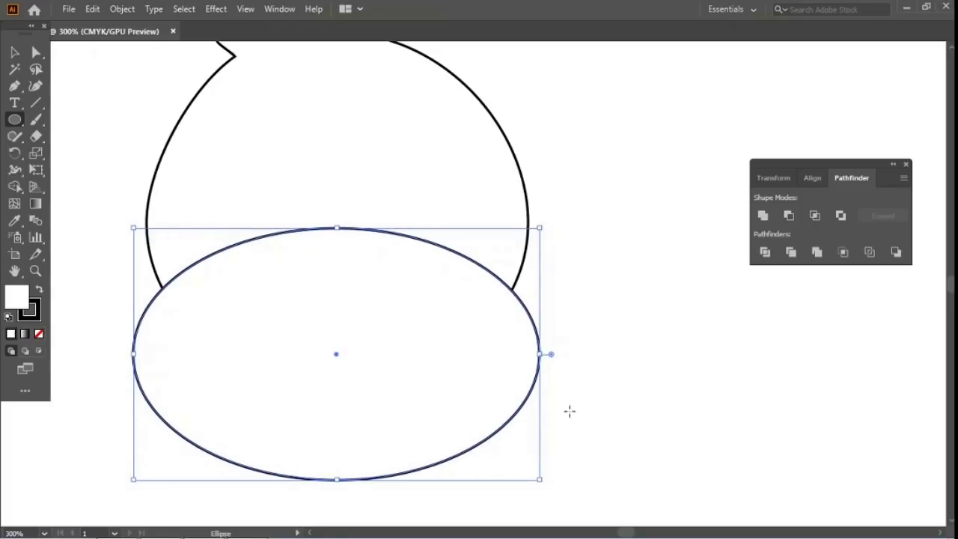
Step: Select the body and ellipse and remove the ellipse area outside the body with Shape Builder, leaving a belly patch, and deselect
{"action": "key", "text": "space"}
{"action": "left_click_drag", "start_coordinate": [366, 289], "coordinate": [387, 354]}
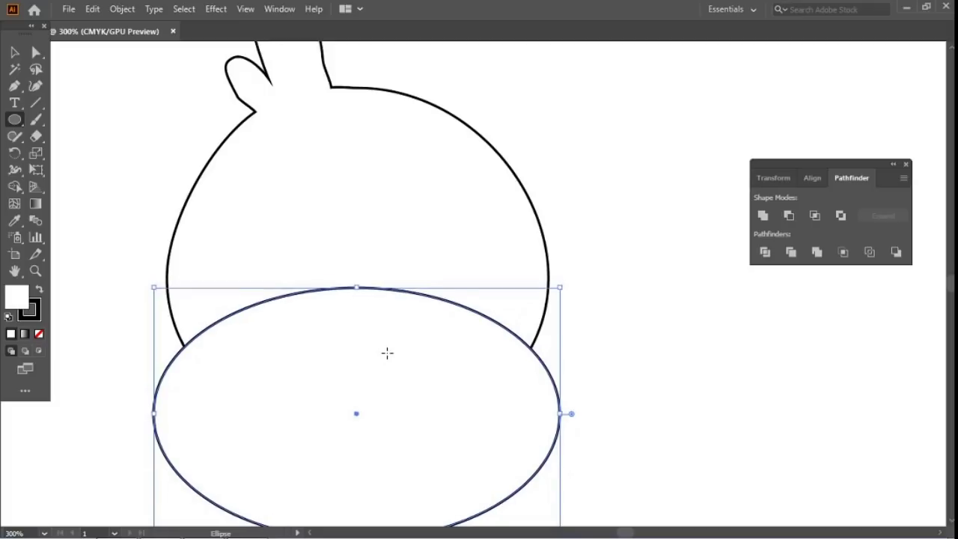
{"action": "left_click", "coordinate": [14, 52]}
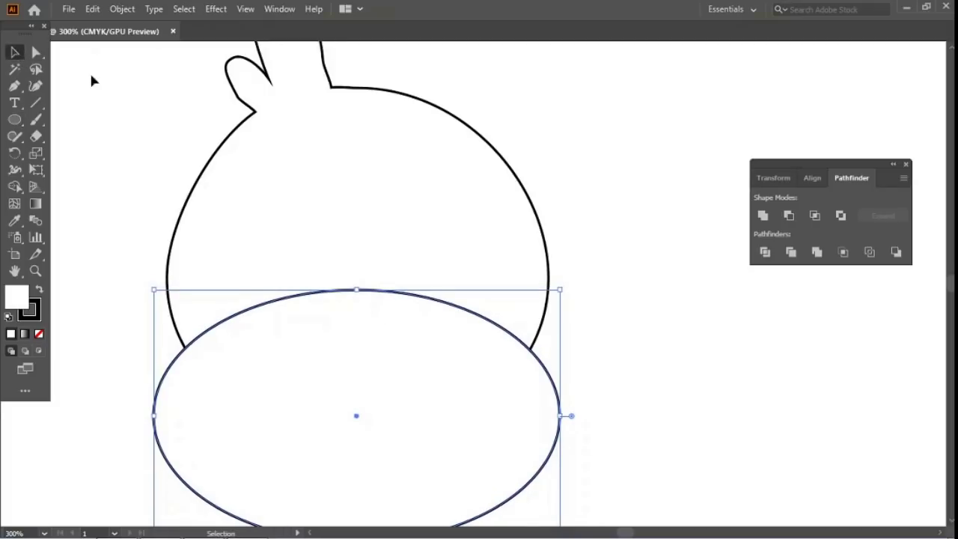
{"action": "left_click", "coordinate": [123, 200]}
{"action": "left_click_drag", "start_coordinate": [131, 182], "coordinate": [244, 390]}
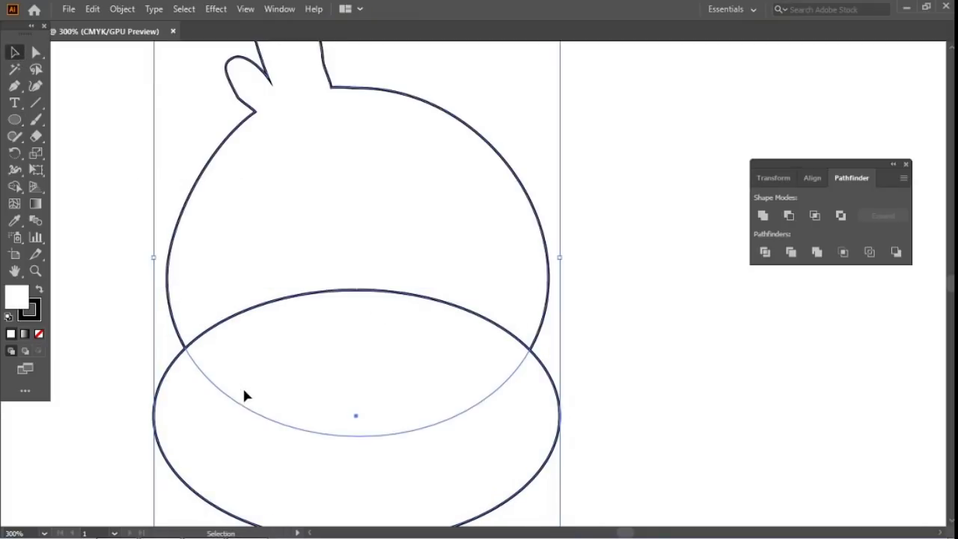
{"action": "left_click", "coordinate": [15, 188]}
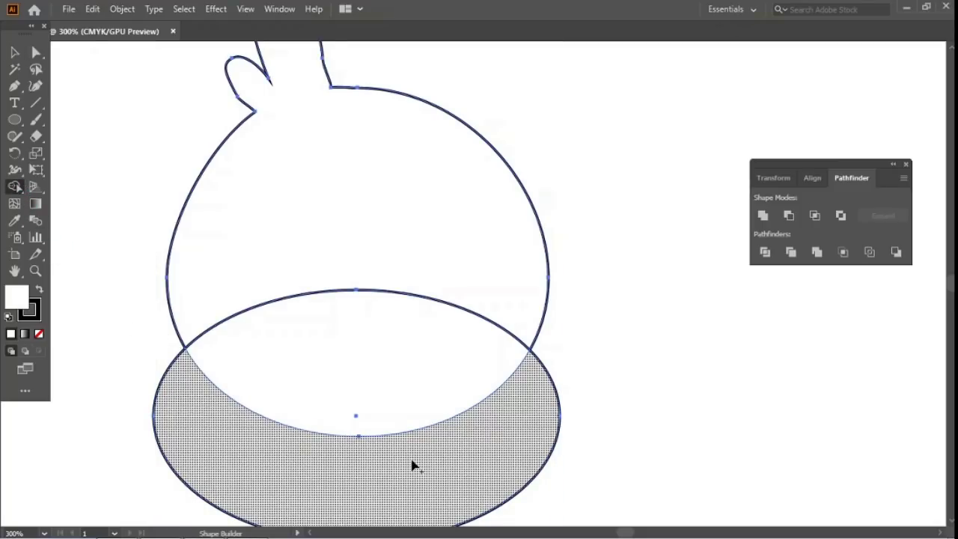
{"action": "left_click", "coordinate": [404, 469], "text": "alt"}
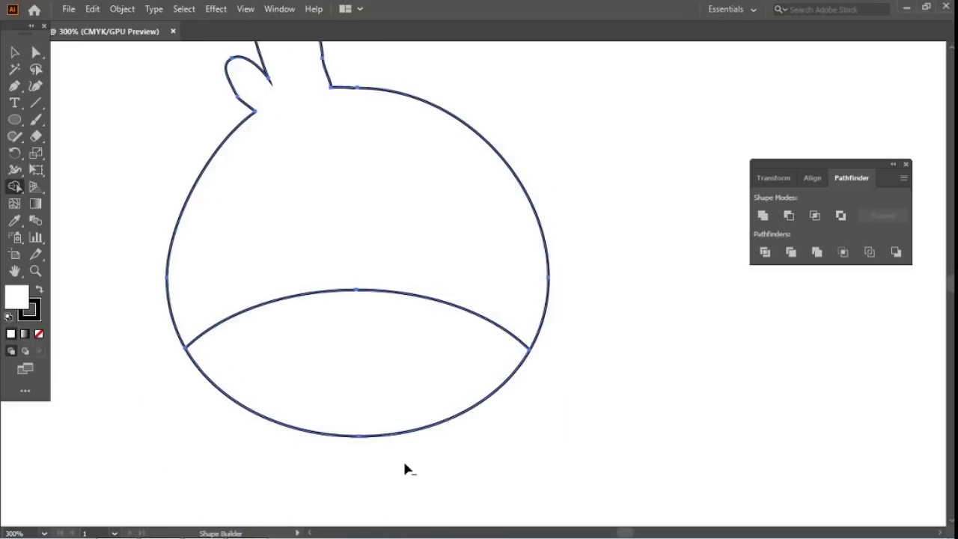
{"action": "left_click", "coordinate": [14, 53]}
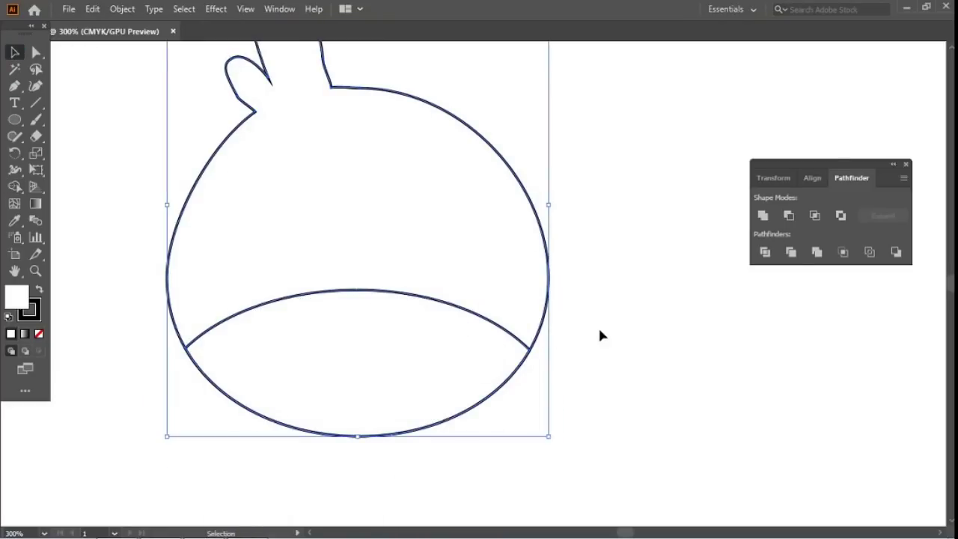
{"action": "left_click", "coordinate": [610, 343]}
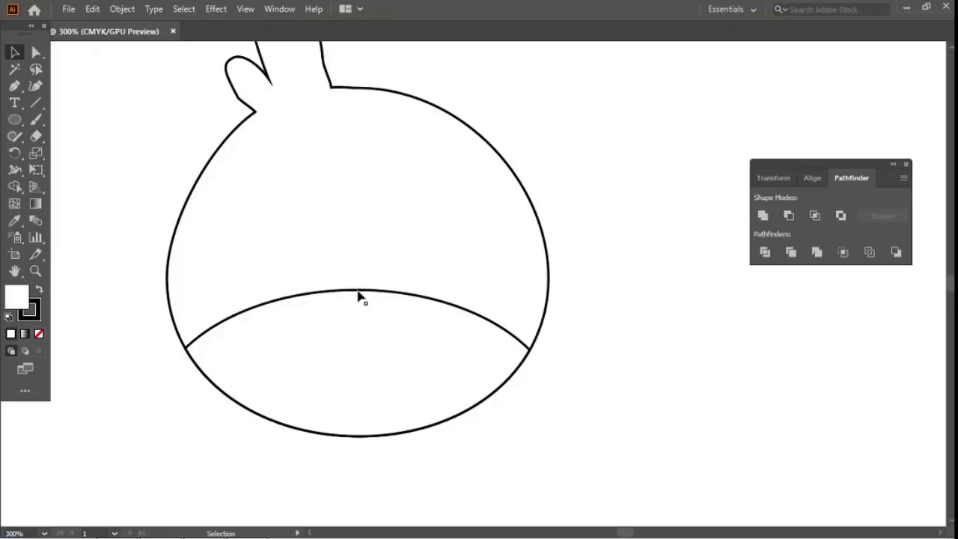
Step: Select the belly patch and nudge it downward so that it slightly overhangs the body's lower edge
{"action": "left_click", "coordinate": [286, 307]}
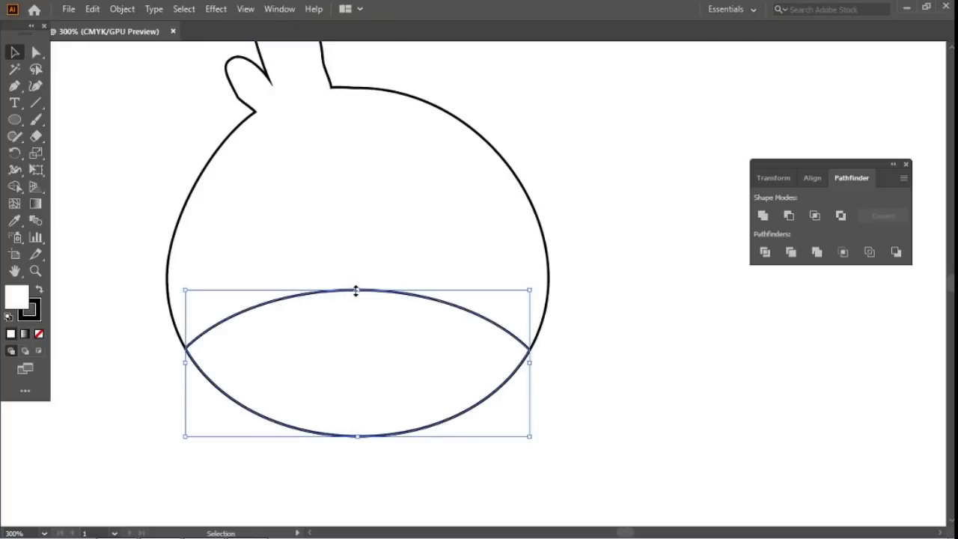
{"action": "key", "text": "Down"}
{"action": "key", "text": "Down"}
{"action": "key", "text": "Down"}
{"action": "key", "text": "Down"}
{"action": "key", "text": "Down"}
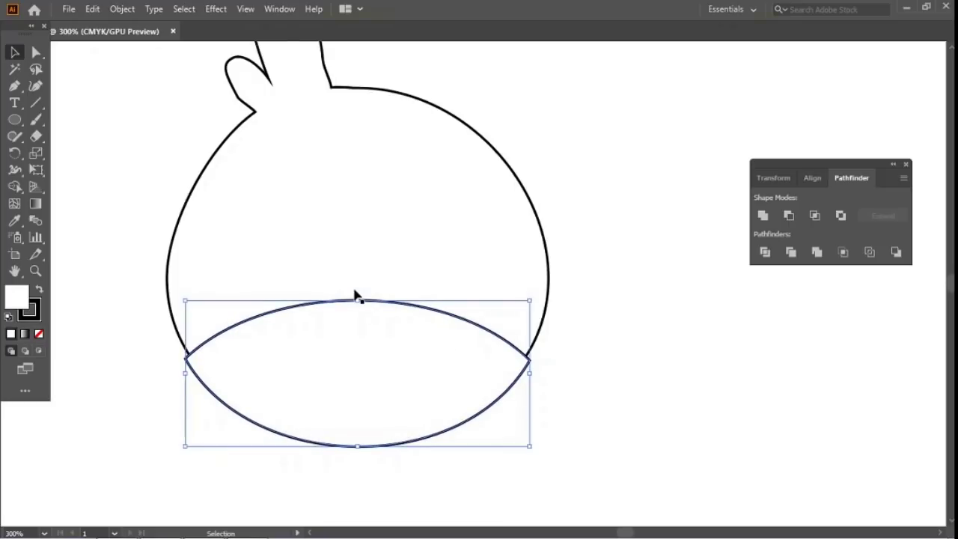
{"action": "key", "text": "Down"}
{"action": "key", "text": "Down"}
{"action": "key", "text": "Down"}
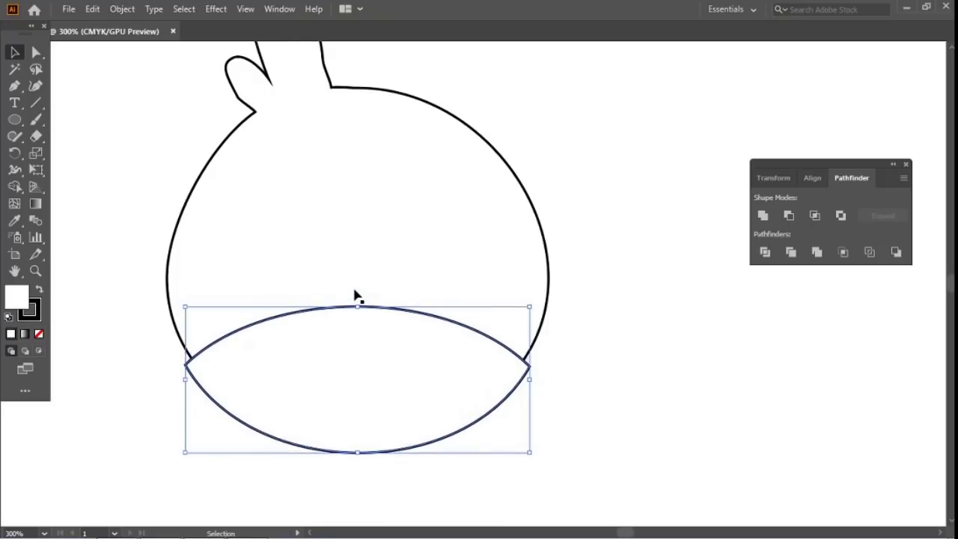
{"action": "key", "text": "Up"}
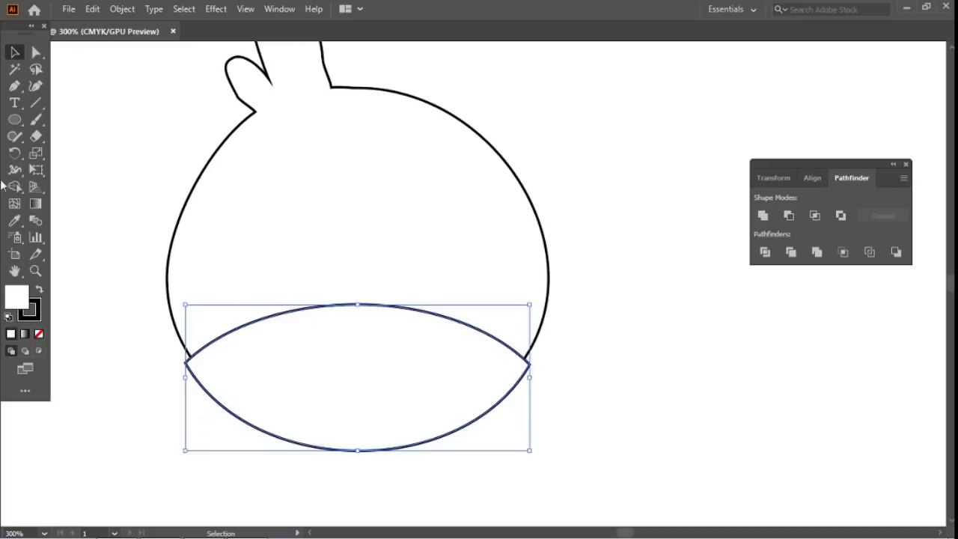
Step: Select the body and belly patch, trim the belly area overhanging the body with Shape Builder, and deselect
{"action": "left_click", "coordinate": [151, 187]}
{"action": "mouse_move", "coordinate": [135, 184]}
{"action": "left_mouse_down"}
{"action": "mouse_move", "coordinate": [323, 514]}
{"action": "mouse_move", "coordinate": [292, 504]}
{"action": "left_mouse_up"}
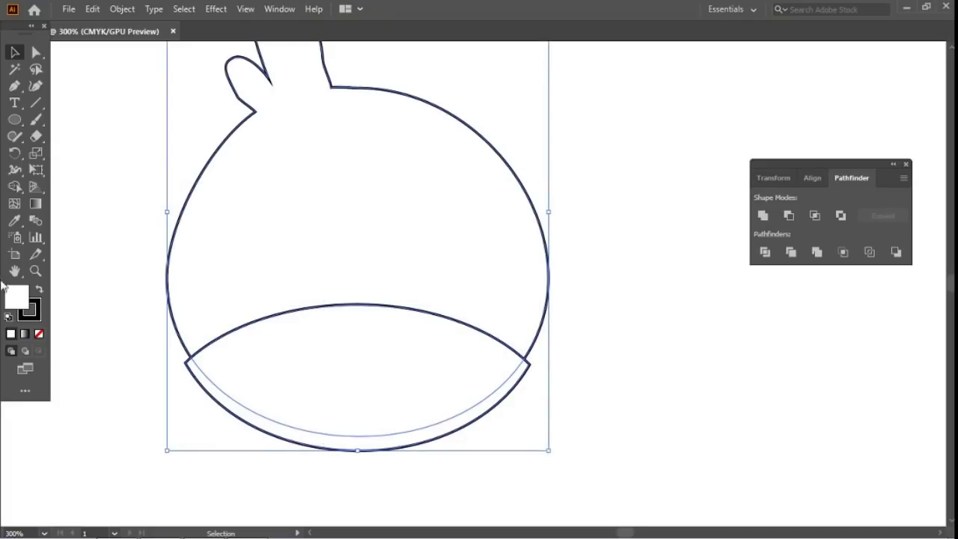
{"action": "key", "text": "shift+n"}
{"action": "left_click", "coordinate": [15, 187]}
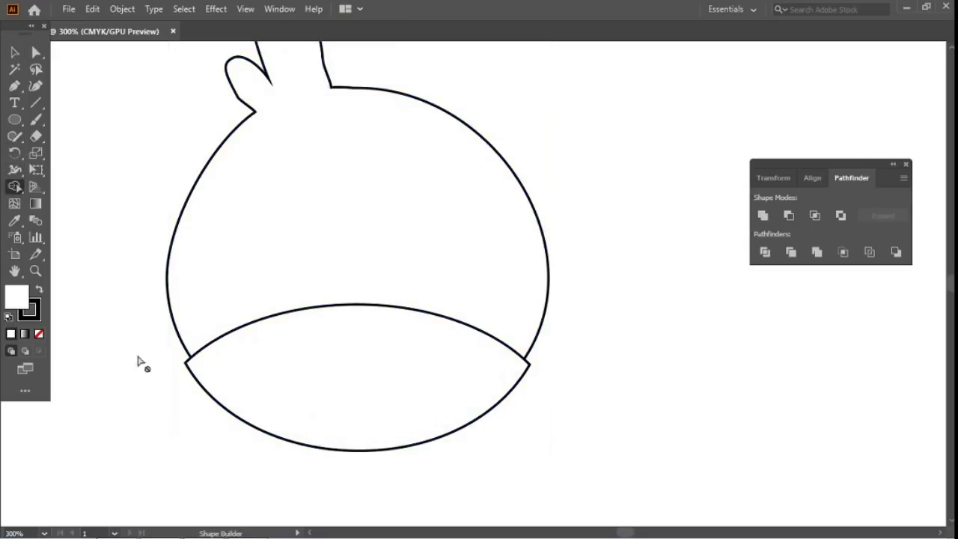
{"action": "left_click", "coordinate": [15, 53]}
{"action": "left_click_drag", "start_coordinate": [114, 268], "coordinate": [248, 387]}
{"action": "left_click", "coordinate": [15, 187]}
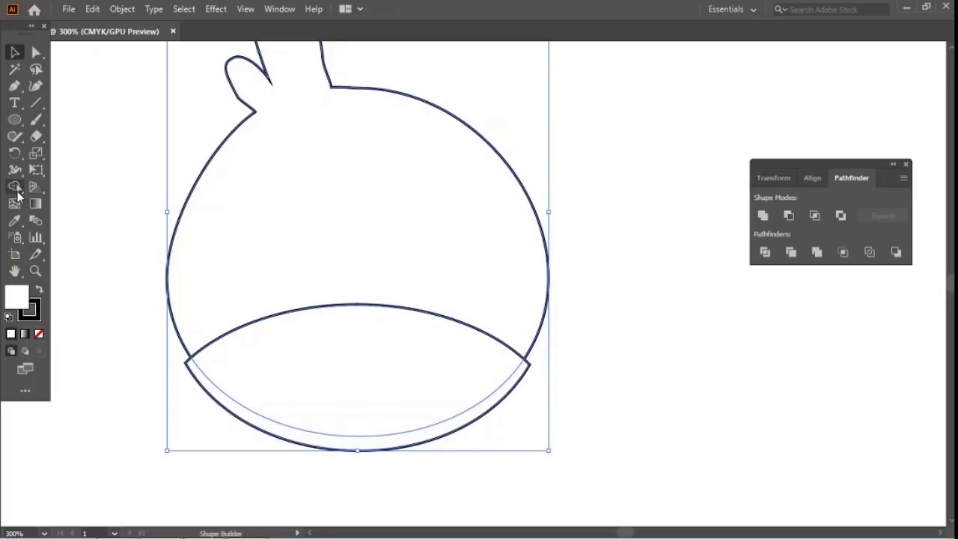
{"action": "left_click", "coordinate": [227, 408], "text": "alt"}
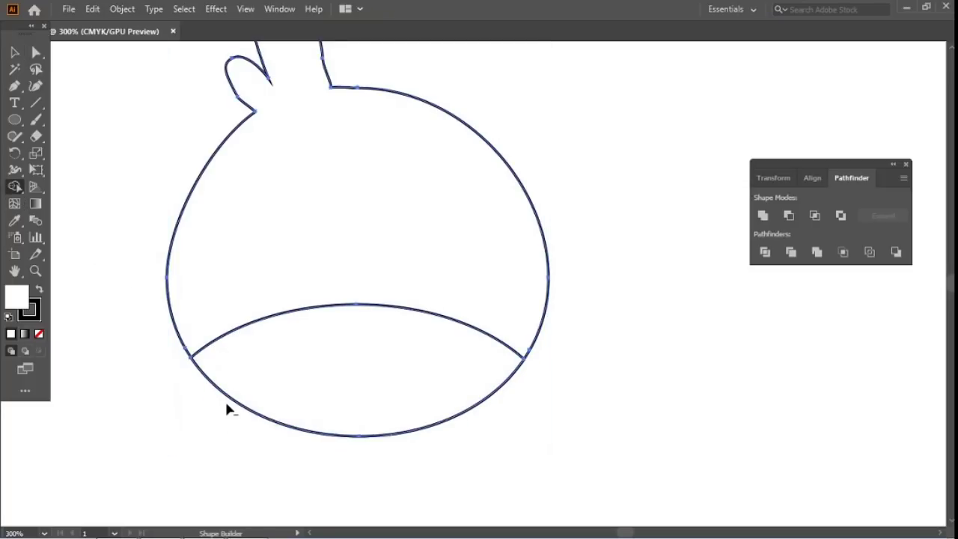
{"action": "left_click", "coordinate": [15, 53]}
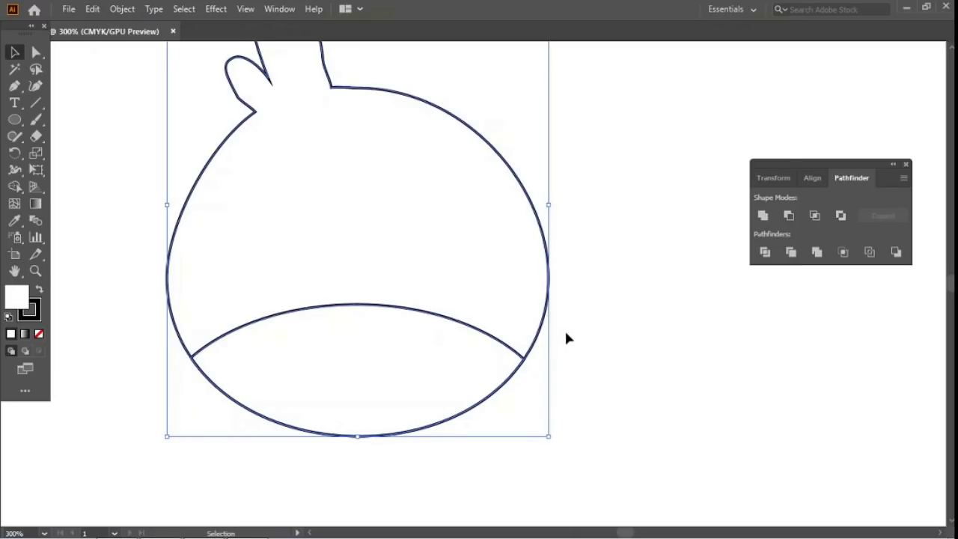
{"action": "left_click", "coordinate": [612, 384]}
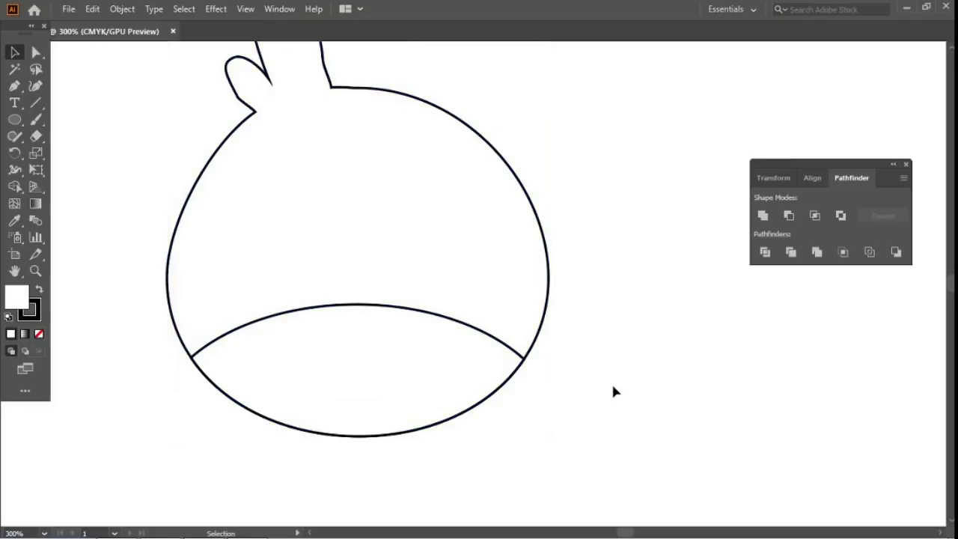
Step: Set the stroke weight of the body and belly patch to 3 pt and deselect them
{"action": "left_click_drag", "start_coordinate": [571, 287], "coordinate": [598, 338]}
{"action": "left_click_drag", "start_coordinate": [575, 467], "coordinate": [352, 178]}
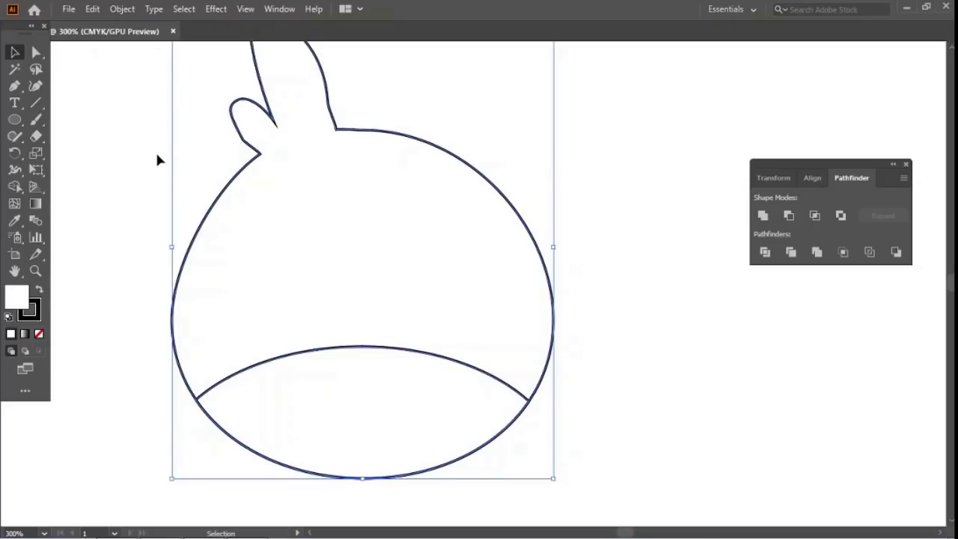
{"action": "left_click", "coordinate": [276, 9]}
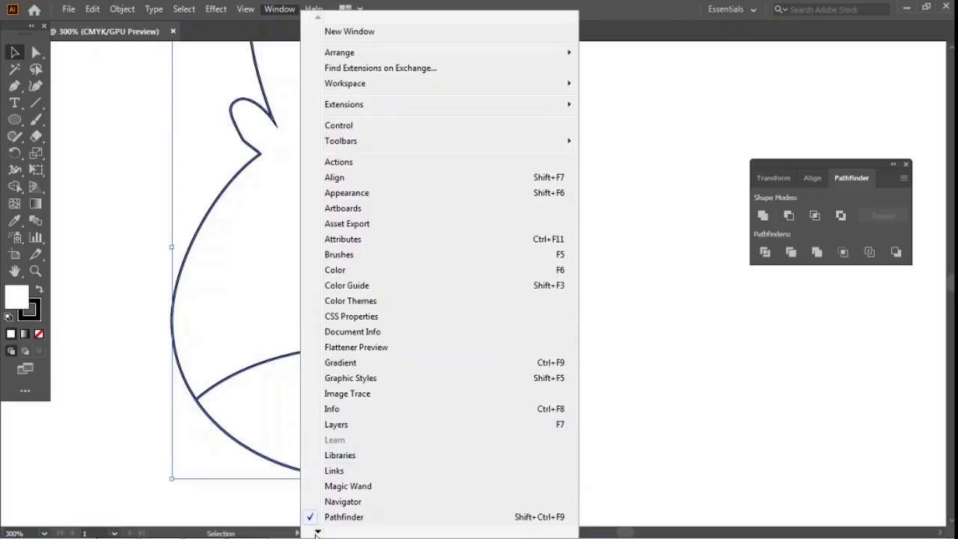
{"action": "mouse_move", "coordinate": [316, 533]}
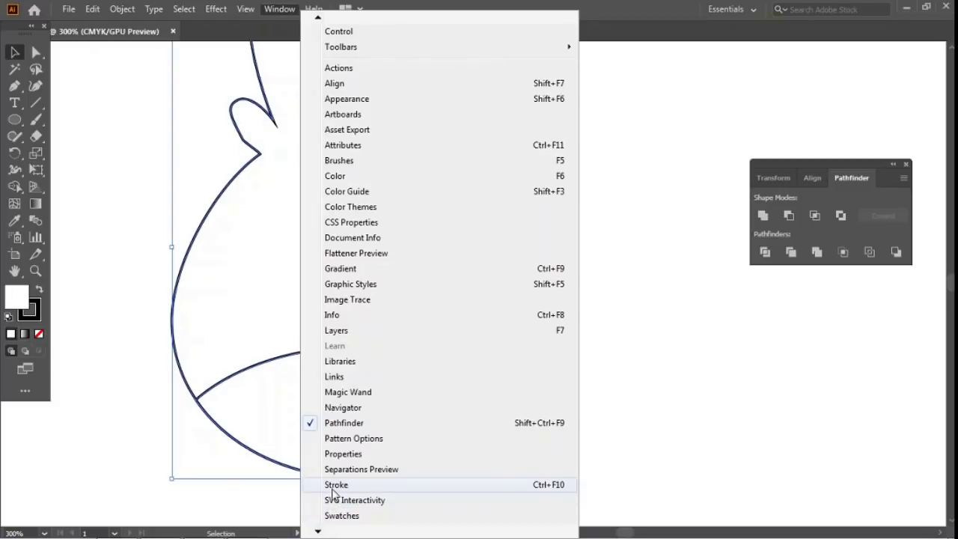
{"action": "left_click", "coordinate": [334, 485]}
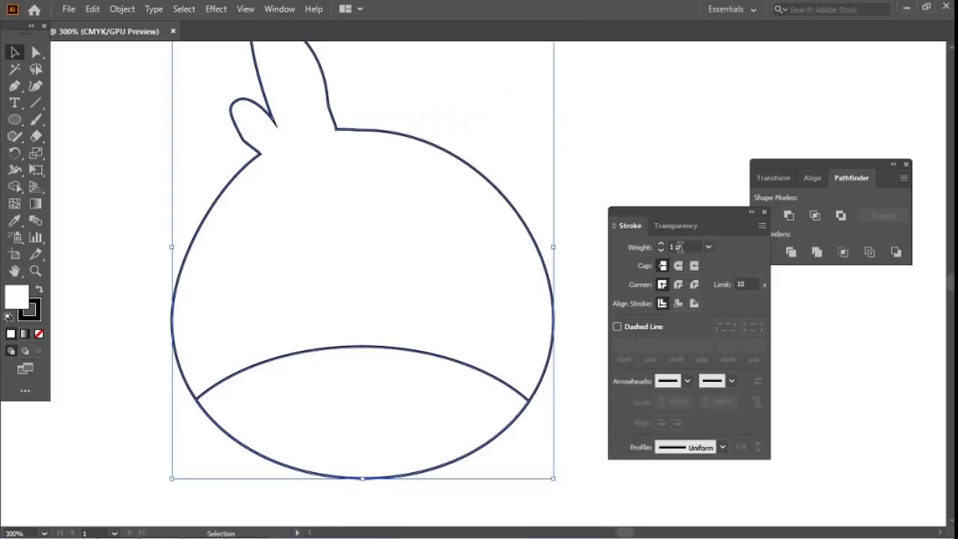
{"action": "left_click", "coordinate": [673, 246]}
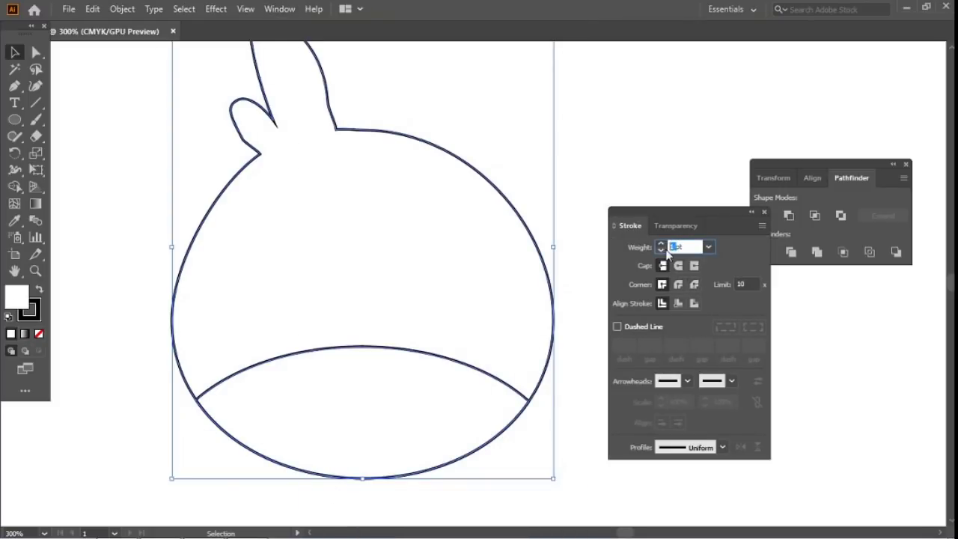
{"action": "type", "text": "3"}
{"action": "key", "text": "Return"}
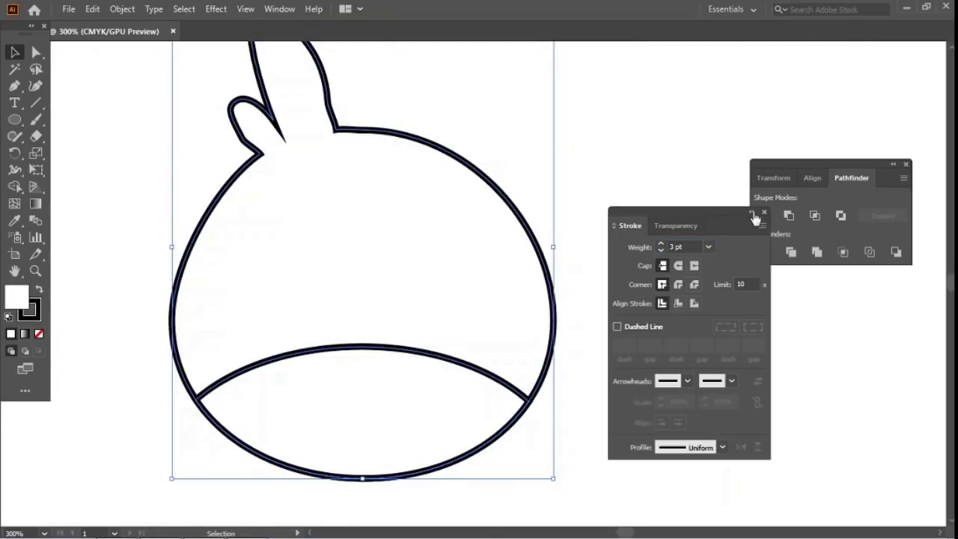
{"action": "left_click_drag", "start_coordinate": [723, 211], "coordinate": [845, 279]}
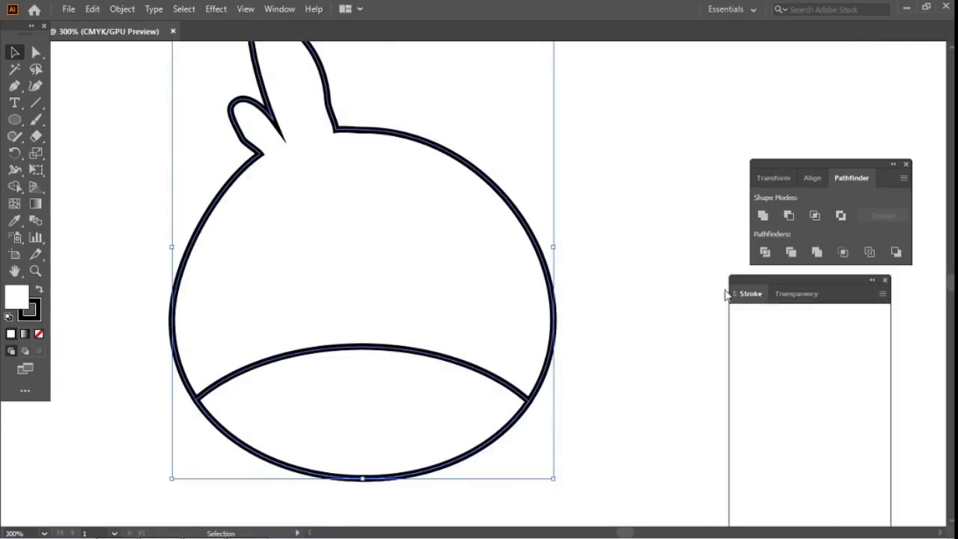
{"action": "left_click", "coordinate": [627, 251]}
Step: Fill the body and tufts shape with the bright red FF2A00, leaving the belly patch white
{"action": "key", "text": "space"}
{"action": "left_click_drag", "start_coordinate": [443, 247], "coordinate": [430, 222]}
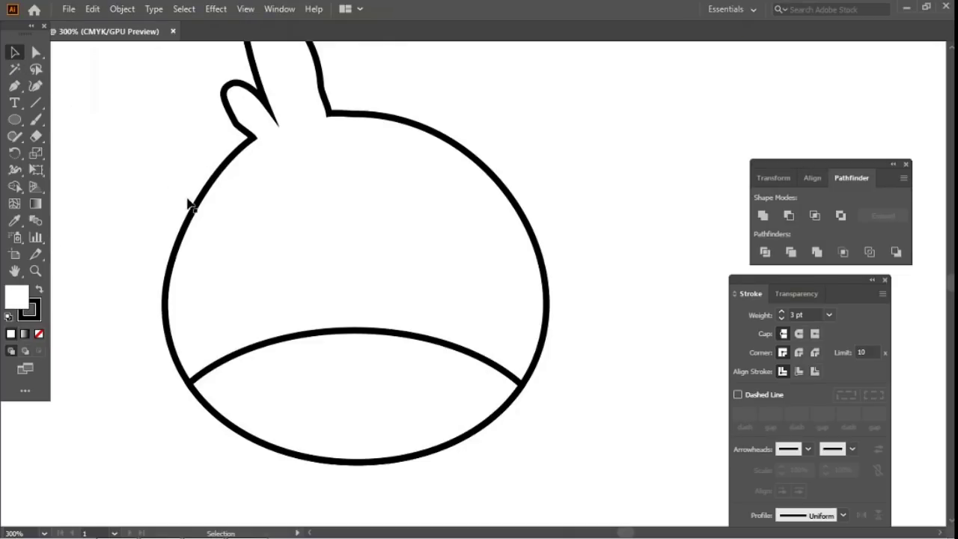
{"action": "left_click", "coordinate": [187, 202]}
{"action": "double_click", "coordinate": [18, 298]}
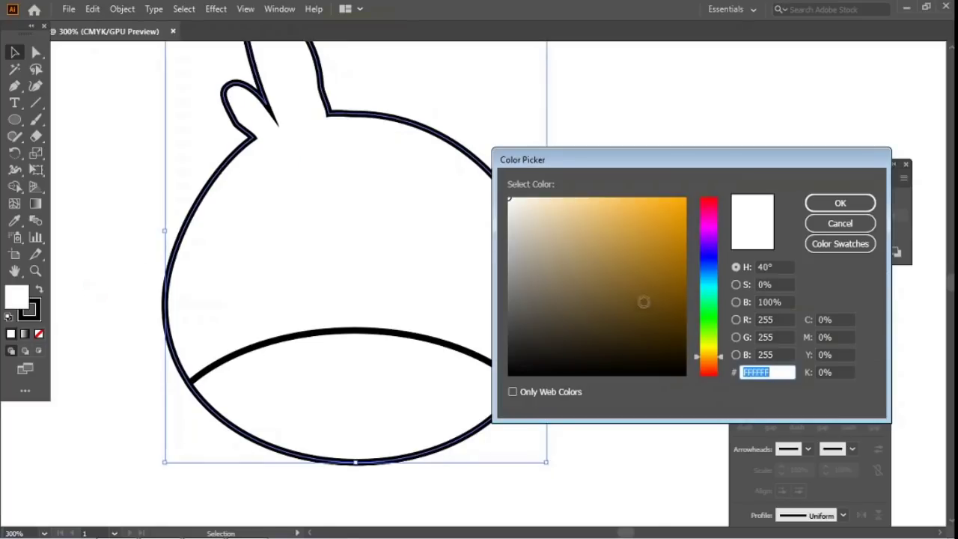
{"action": "left_click_drag", "start_coordinate": [719, 353], "coordinate": [712, 357]}
{"action": "left_click_drag", "start_coordinate": [672, 243], "coordinate": [688, 192]}
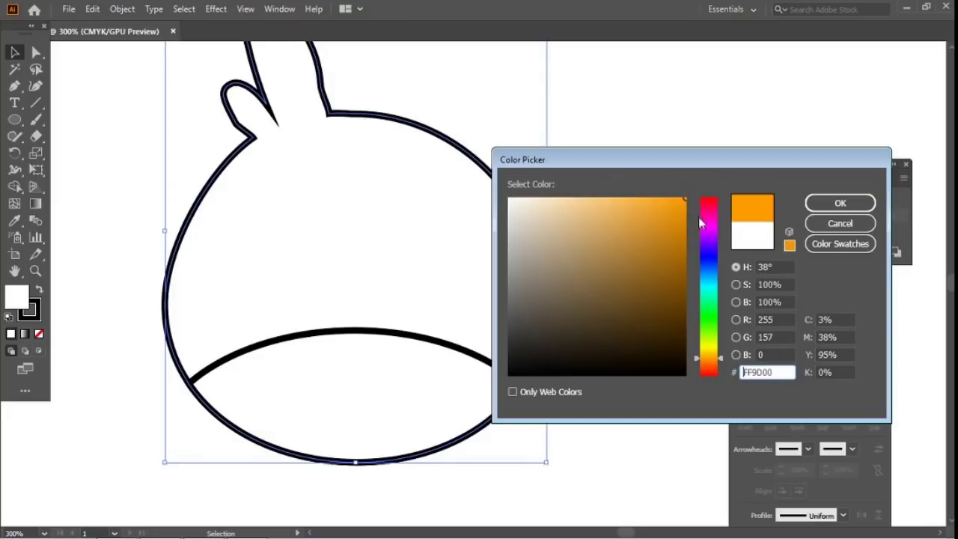
{"action": "left_click_drag", "start_coordinate": [720, 359], "coordinate": [721, 369]}
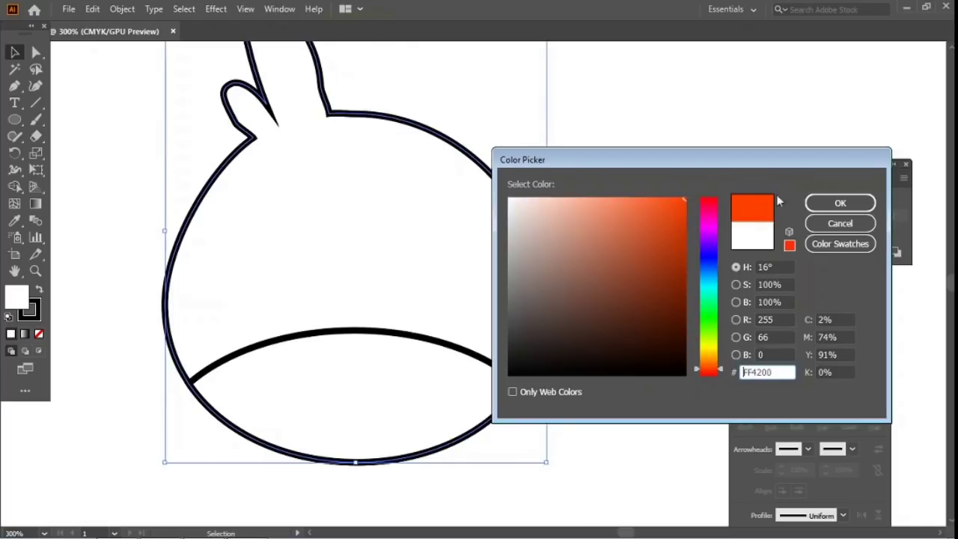
{"action": "left_click_drag", "start_coordinate": [721, 366], "coordinate": [722, 367]}
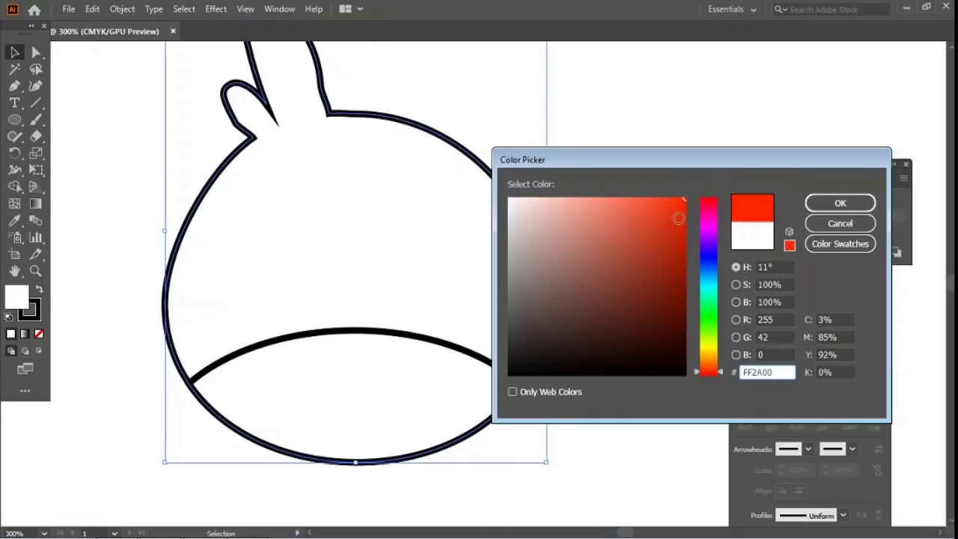
{"action": "left_click", "coordinate": [840, 203]}
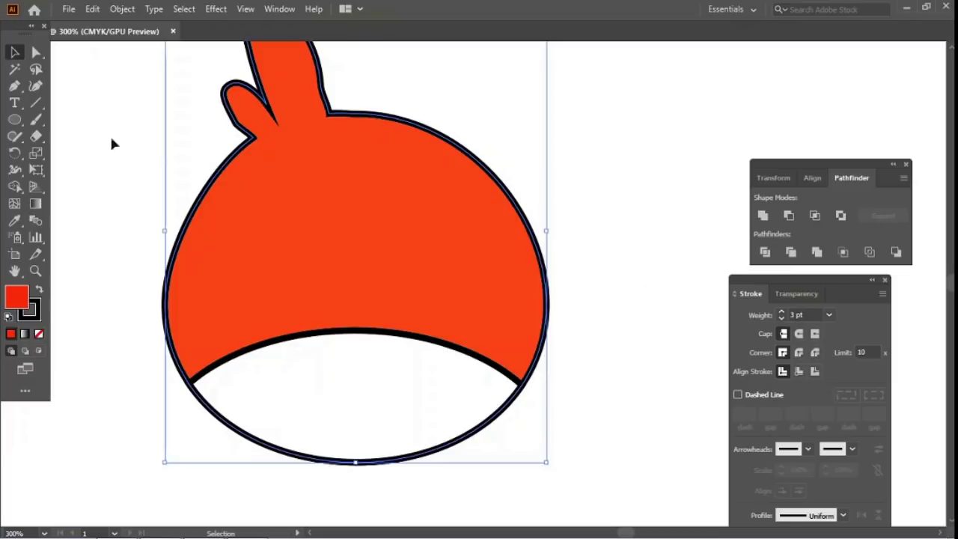
{"action": "left_click", "coordinate": [36, 52]}
{"action": "left_click", "coordinate": [15, 53]}
{"action": "left_click_drag", "start_coordinate": [616, 180], "coordinate": [545, 229]}
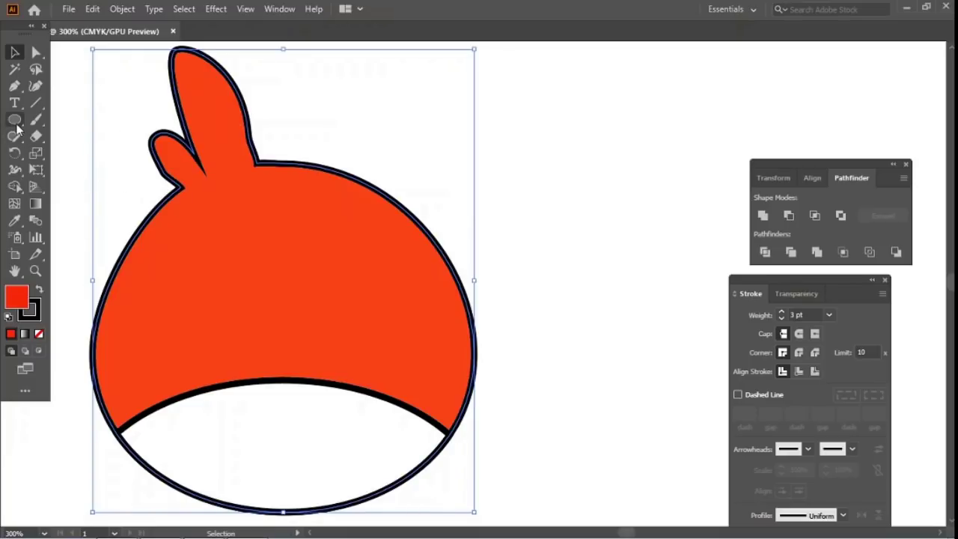
Step: Draw a long thin red rectangle with a 3 pt black stroke beside the character, widen it and shift it slightly
{"action": "left_click_drag", "start_coordinate": [20, 126], "coordinate": [59, 118]}
{"action": "left_click_drag", "start_coordinate": [449, 110], "coordinate": [653, 134]}
{"action": "key", "text": "v"}
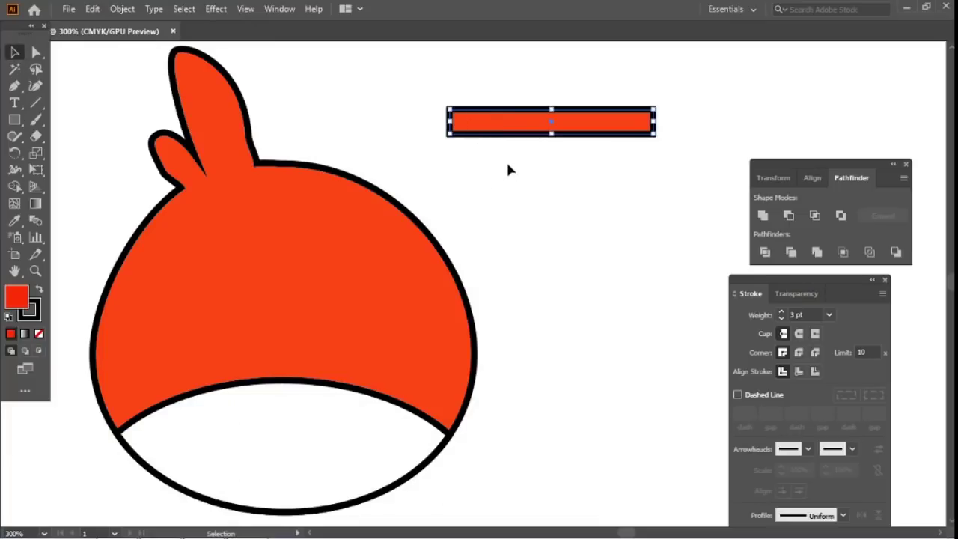
{"action": "left_click_drag", "start_coordinate": [522, 136], "coordinate": [573, 142]}
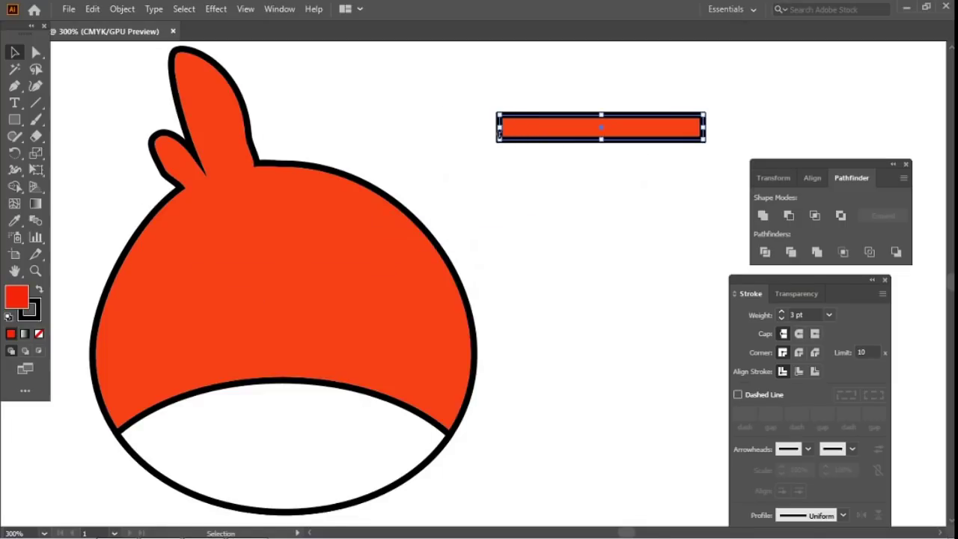
{"action": "left_click_drag", "start_coordinate": [499, 131], "coordinate": [469, 132]}
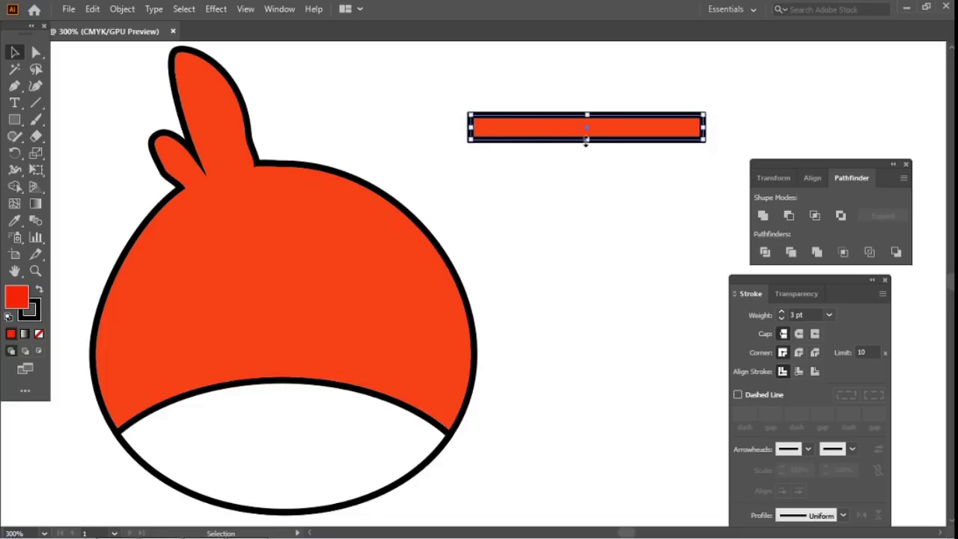
{"action": "mouse_move", "coordinate": [600, 143]}
{"action": "left_mouse_down"}
{"action": "mouse_move", "coordinate": [300, 284]}
{"action": "mouse_move", "coordinate": [609, 124]}
{"action": "mouse_move", "coordinate": [608, 140]}
{"action": "left_mouse_up"}
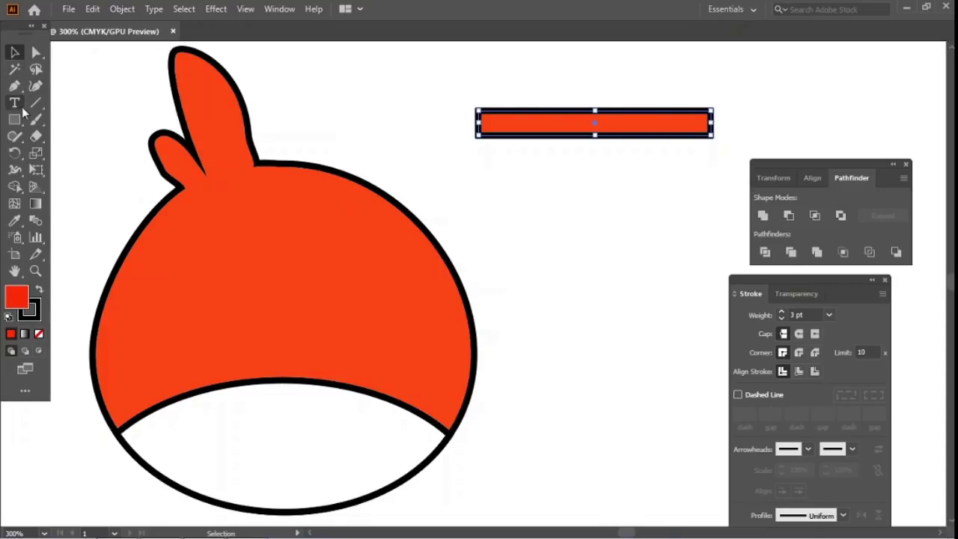
Step: Add an anchor point at the middle of both the lower and upper edges of the thin rectangle
{"action": "key", "text": "a"}
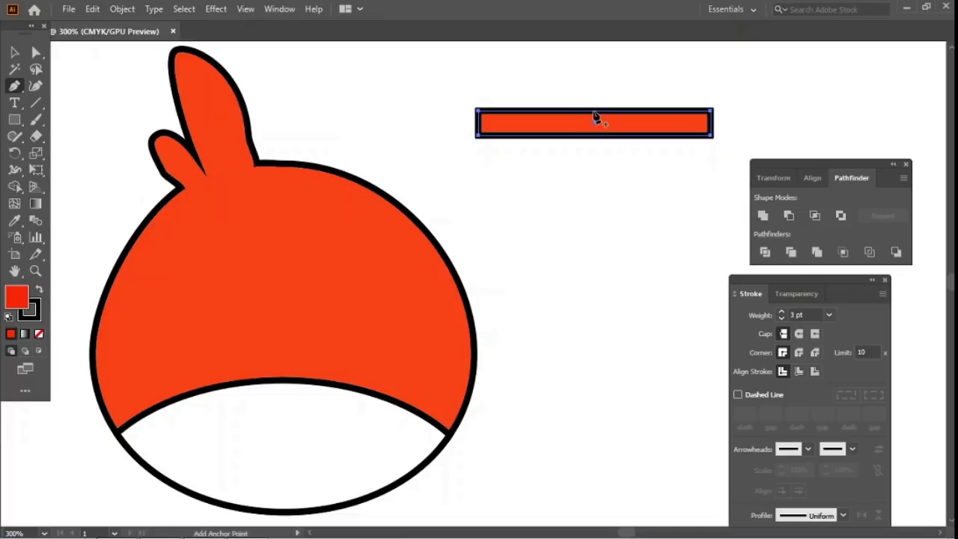
{"action": "left_click_drag", "start_coordinate": [598, 117], "coordinate": [599, 155]}
{"action": "key", "text": "z"}
{"action": "left_click", "coordinate": [586, 175]}
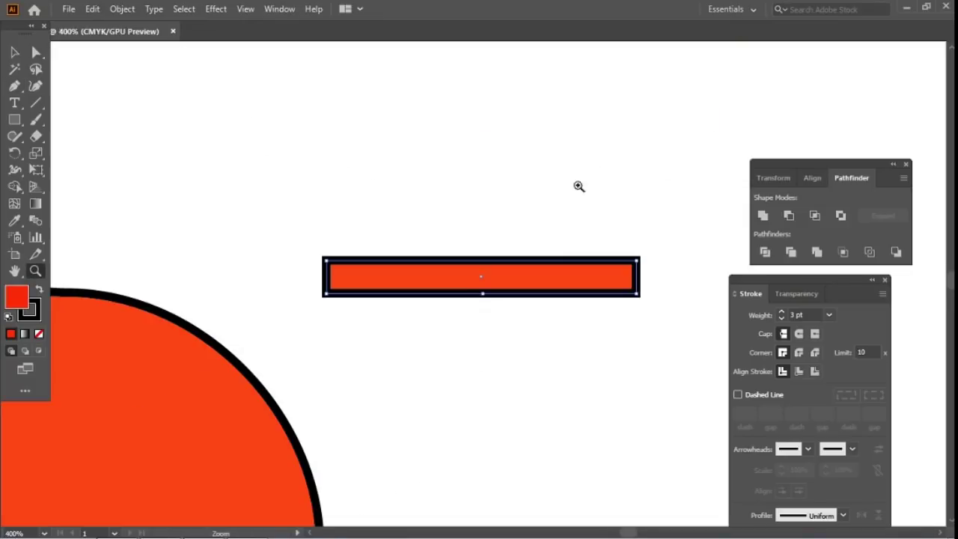
{"action": "left_click", "coordinate": [458, 340]}
{"action": "left_click", "coordinate": [456, 259]}
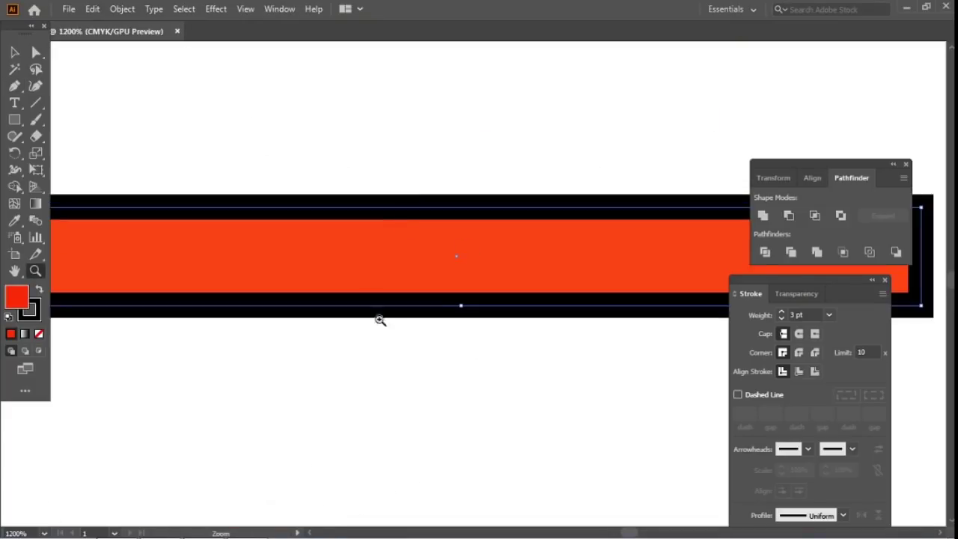
{"action": "left_click", "coordinate": [14, 85]}
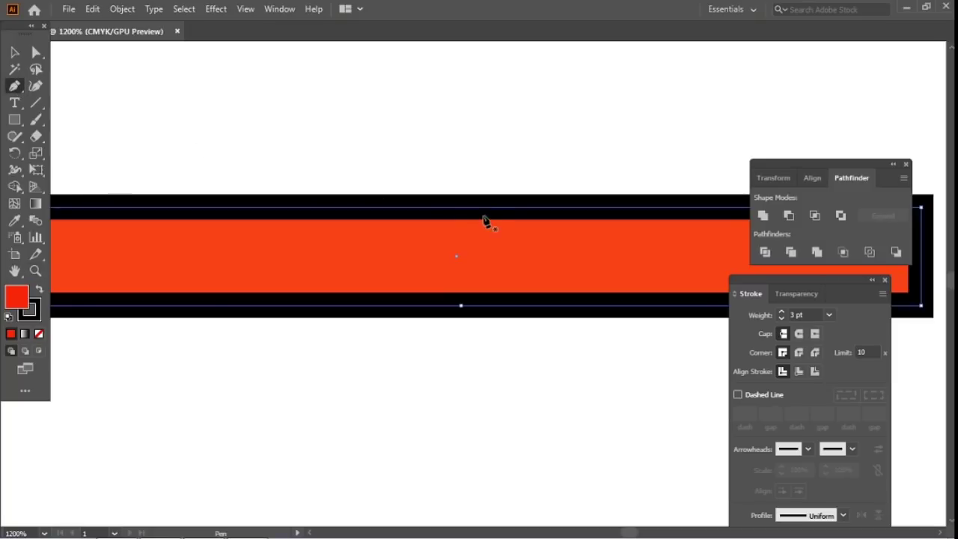
{"action": "left_click", "coordinate": [458, 207]}
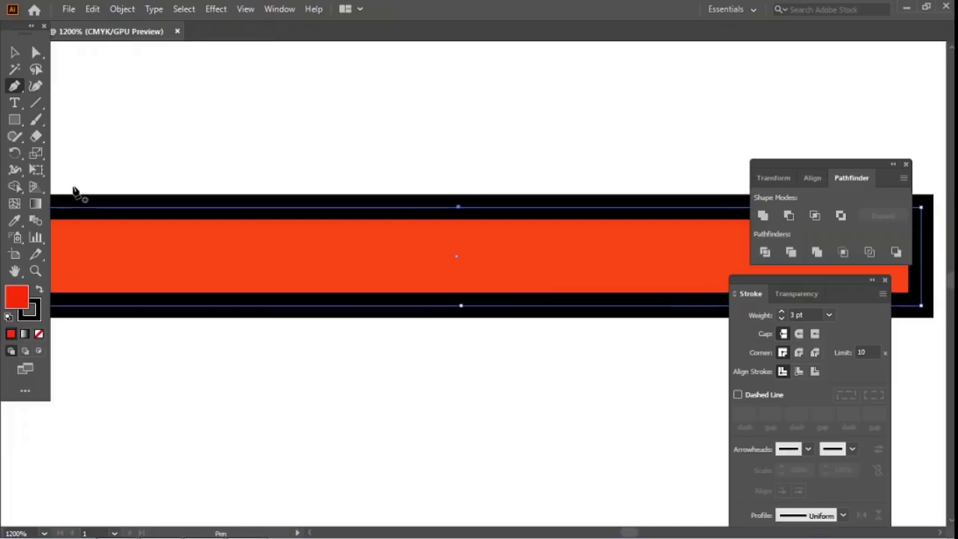
Step: Pinch the rectangle's centre by moving its lower middle anchor up and its upper middle anchor down
{"action": "key", "text": "ctrl+minus"}
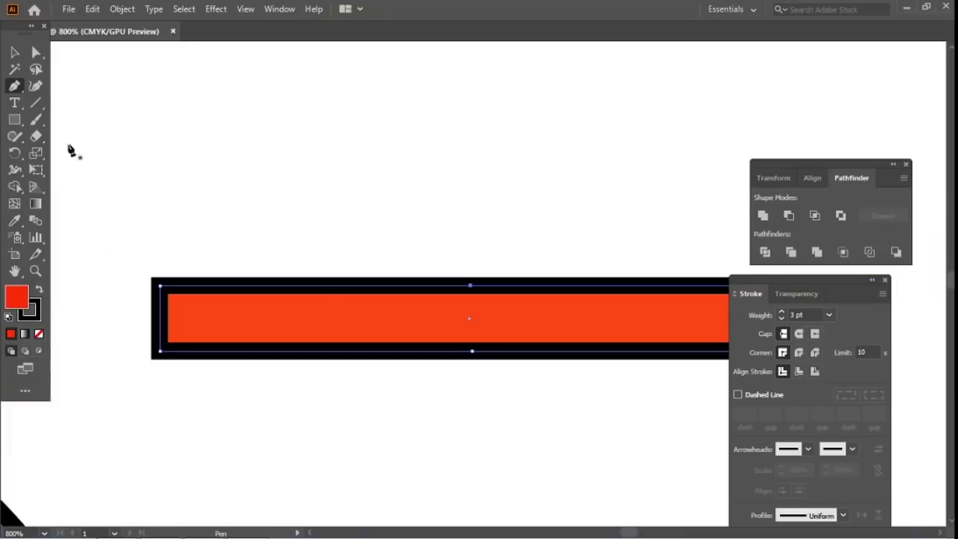
{"action": "left_click", "coordinate": [36, 52]}
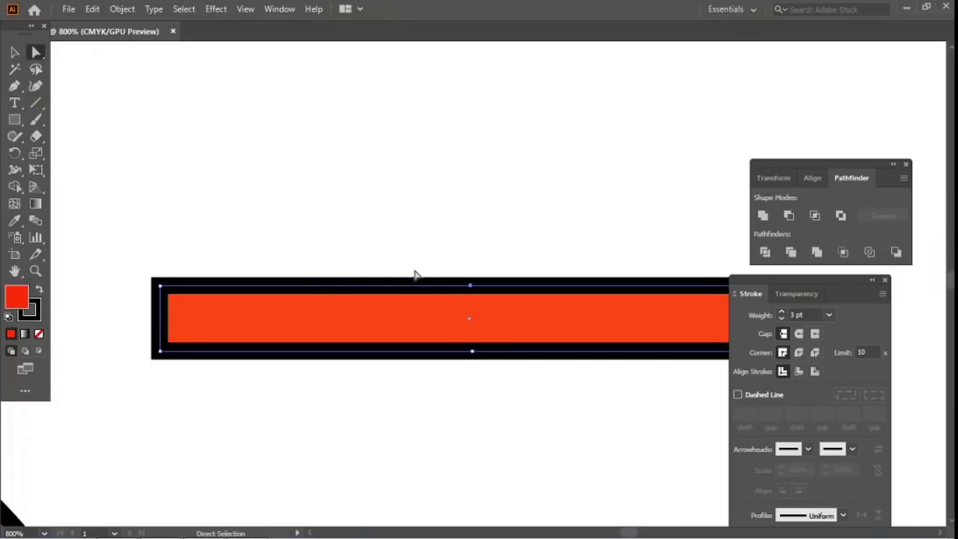
{"action": "left_click", "coordinate": [470, 349]}
{"action": "left_click_drag", "start_coordinate": [471, 350], "coordinate": [474, 330]}
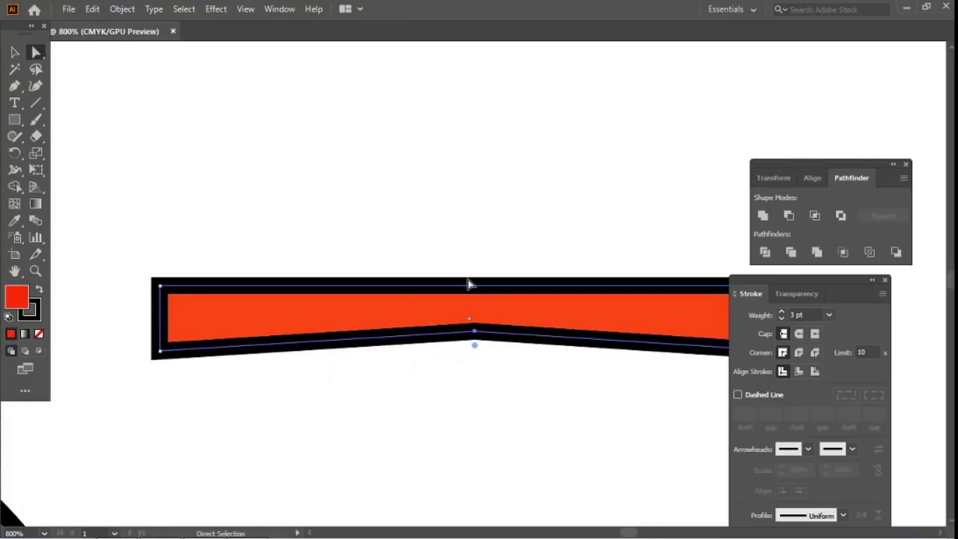
{"action": "left_click_drag", "start_coordinate": [471, 285], "coordinate": [472, 310]}
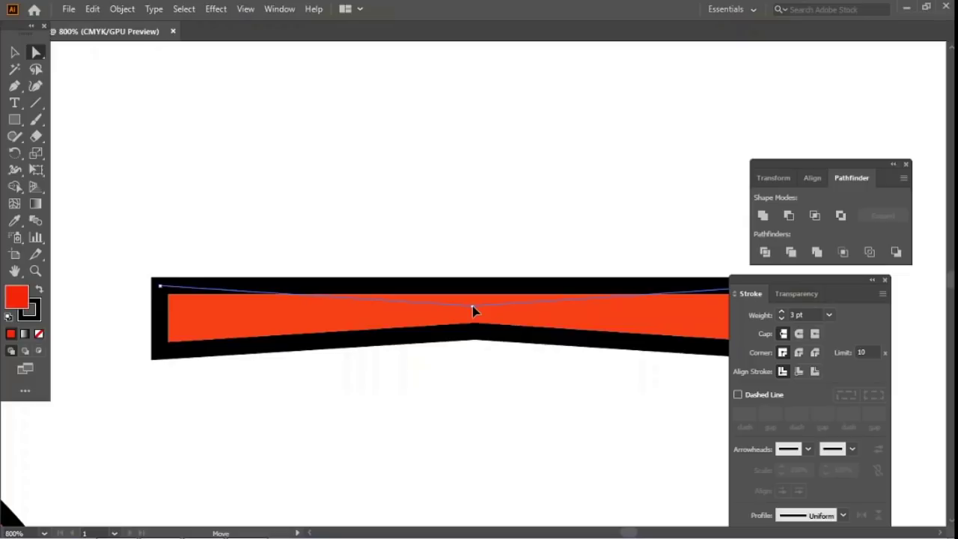
{"action": "left_click_drag", "start_coordinate": [472, 310], "coordinate": [472, 310]}
{"action": "left_click_drag", "start_coordinate": [493, 371], "coordinate": [397, 369]}
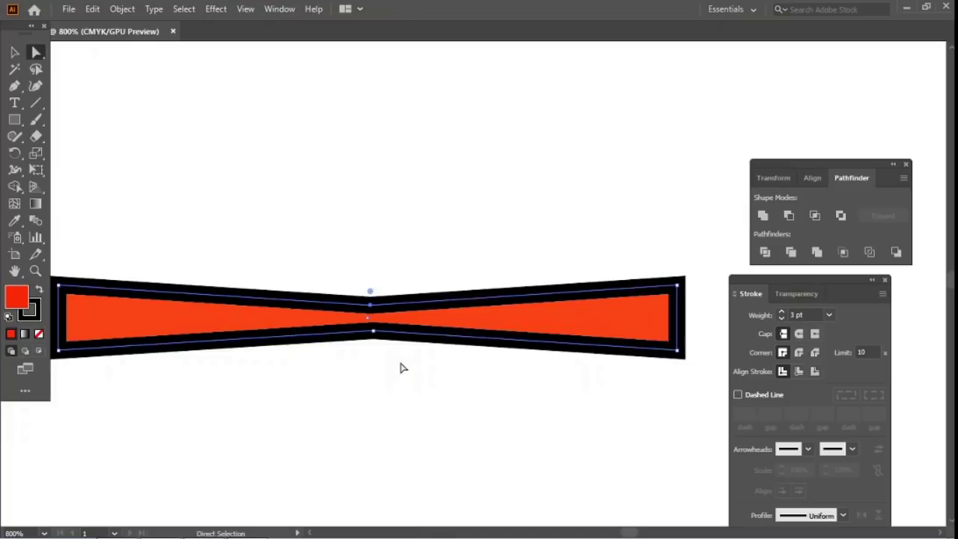
Step: Select the anchors at both ends of the pinched bar and raise them to form a V-shaped eyebrow
{"action": "key", "text": "ctrl+minus"}
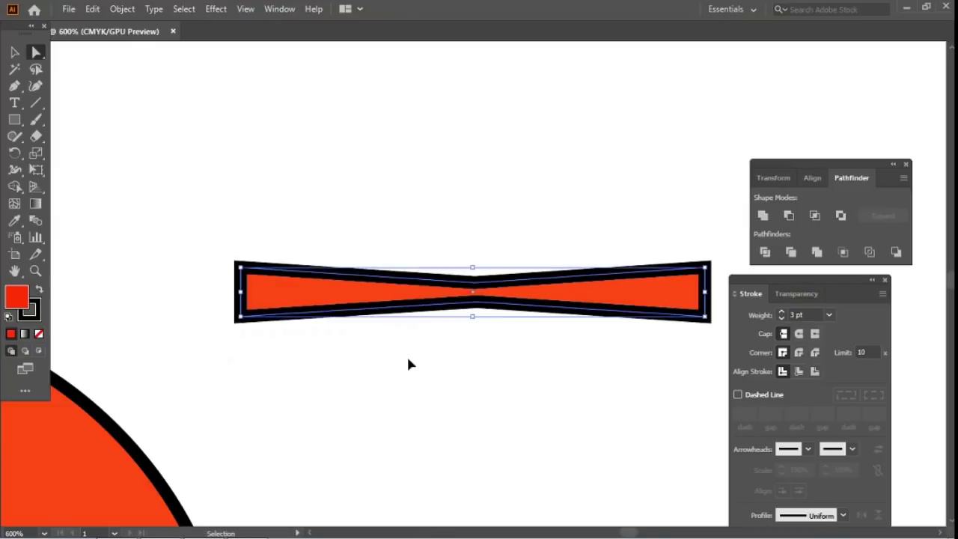
{"action": "left_click_drag", "start_coordinate": [266, 307], "coordinate": [286, 344]}
{"action": "left_click_drag", "start_coordinate": [671, 258], "coordinate": [726, 343]}
{"action": "key", "text": "Up"}
{"action": "key", "text": "Up"}
{"action": "key", "text": "Up"}
{"action": "key", "text": "Up"}
{"action": "key", "text": "Up"}
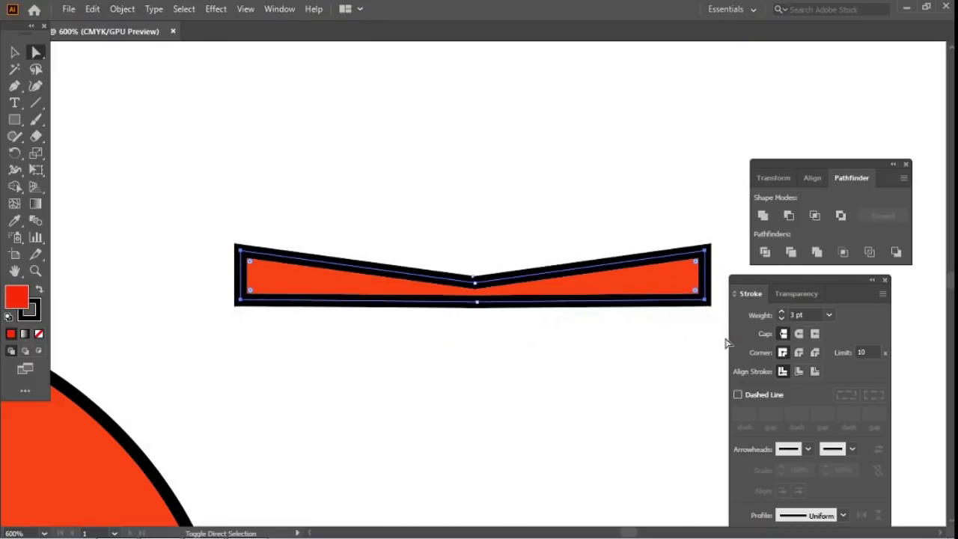
{"action": "key", "text": "Up"}
{"action": "key", "text": "Up"}
{"action": "key", "text": "Up"}
{"action": "key", "text": "Up"}
{"action": "key", "text": "Up"}
{"action": "key", "text": "Up"}
{"action": "key", "text": "Up"}
{"action": "key", "text": "Up"}
{"action": "key", "text": "Up"}
{"action": "key", "text": "Up"}
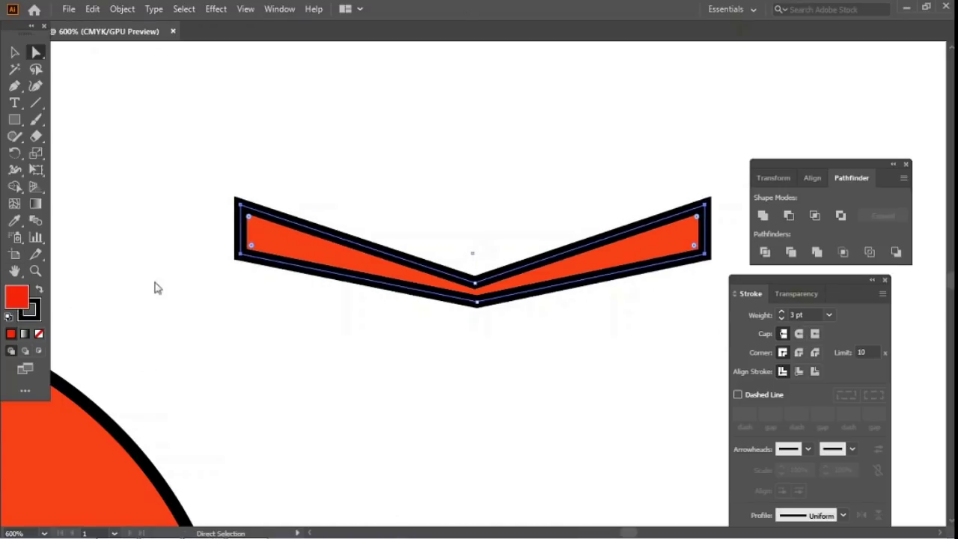
Step: Fill the V-shaped eyebrow with the near-black colour 020000
{"action": "left_click", "coordinate": [657, 364]}
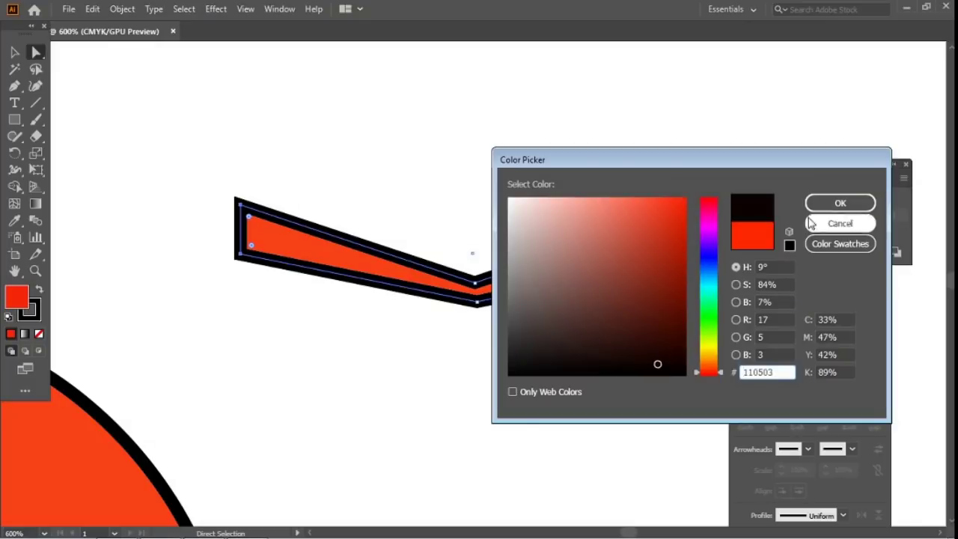
{"action": "left_click", "coordinate": [839, 203]}
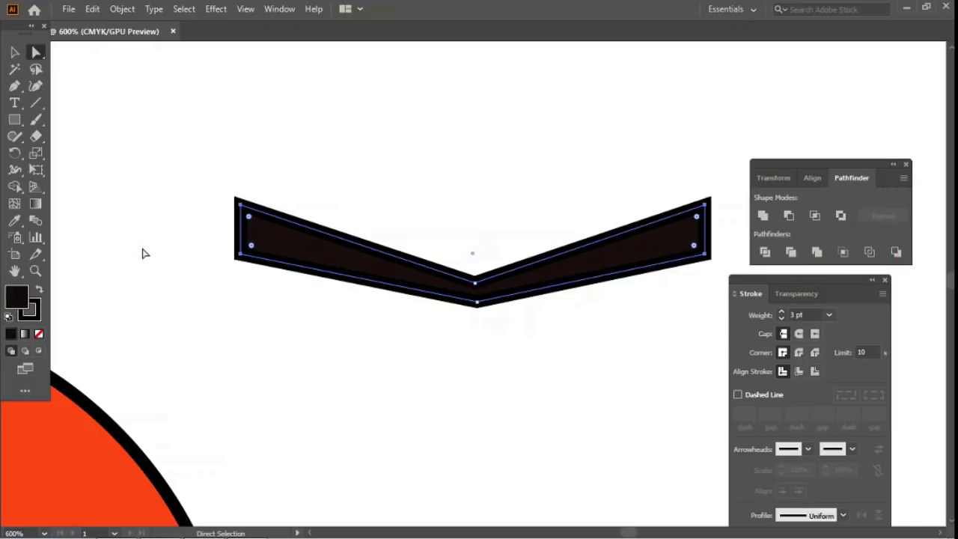
{"action": "double_click", "coordinate": [16, 301]}
{"action": "left_click_drag", "start_coordinate": [663, 355], "coordinate": [685, 374]}
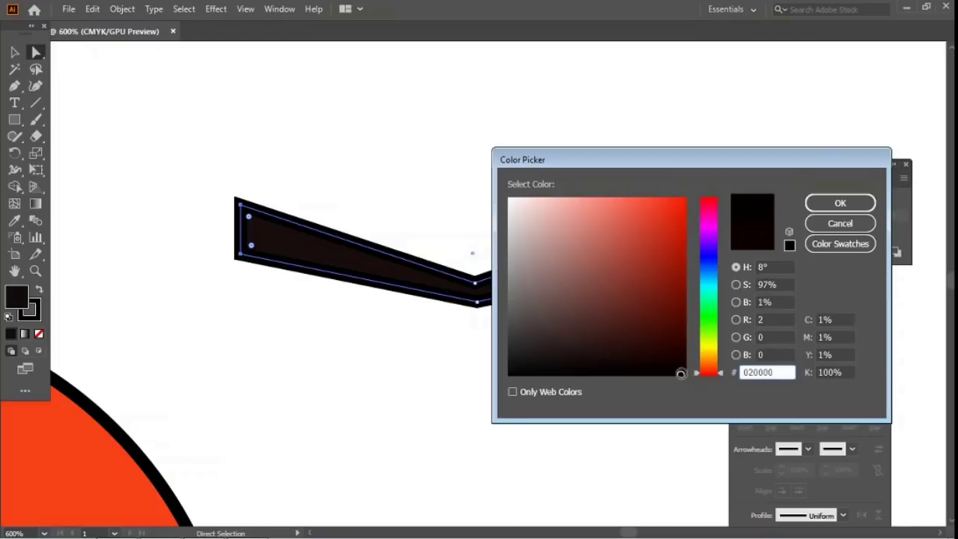
{"action": "left_click", "coordinate": [840, 203]}
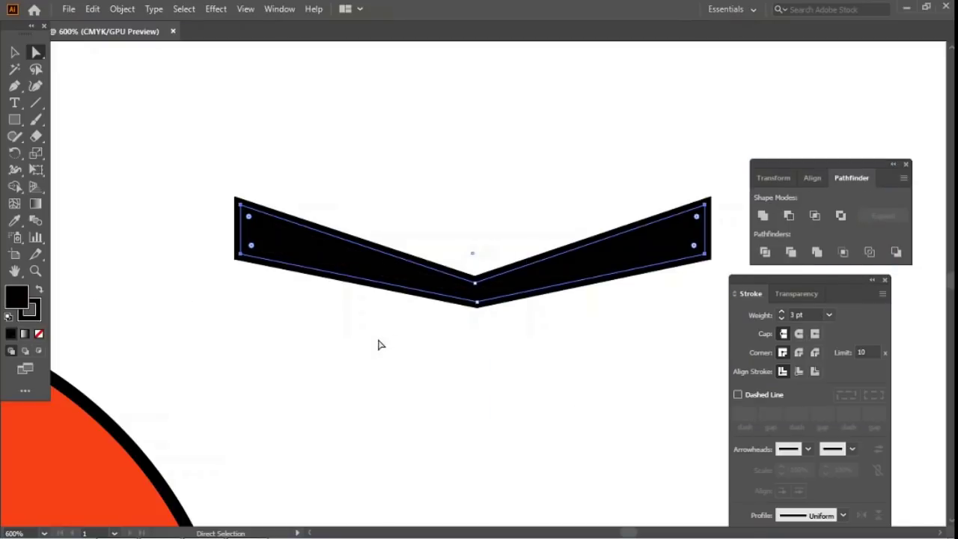
Step: Move the eyebrow onto the red face above the belly patch, nudge it slightly left to centre it, and deselect
{"action": "key", "text": "ctrl+minus"}
{"action": "left_click_drag", "start_coordinate": [272, 336], "coordinate": [509, 184]}
{"action": "left_click", "coordinate": [14, 52]}
{"action": "left_click_drag", "start_coordinate": [687, 161], "coordinate": [277, 363]}
{"action": "left_click", "coordinate": [560, 261]}
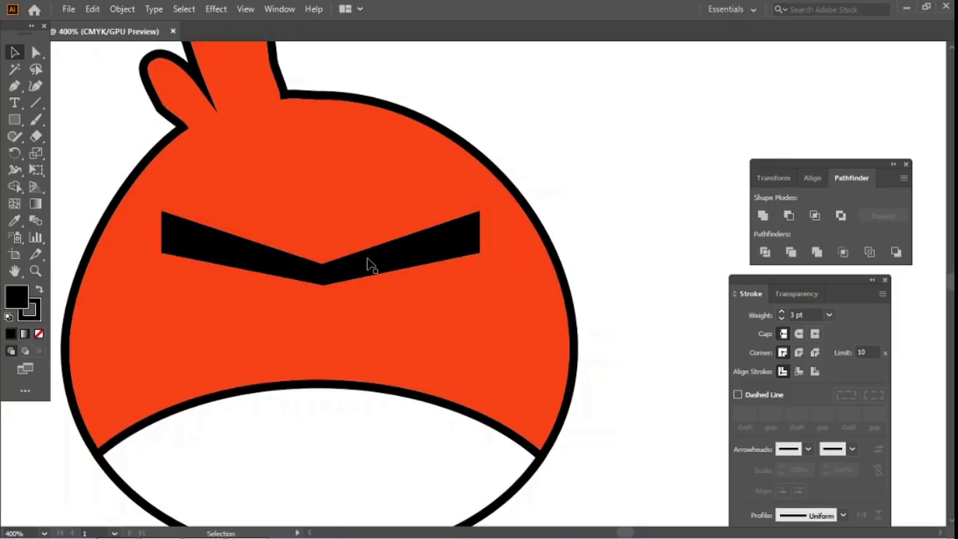
{"action": "left_click", "coordinate": [367, 264]}
{"action": "key", "text": "Left"}
{"action": "key", "text": "Left"}
{"action": "key", "text": "Right"}
{"action": "left_click", "coordinate": [603, 141]}
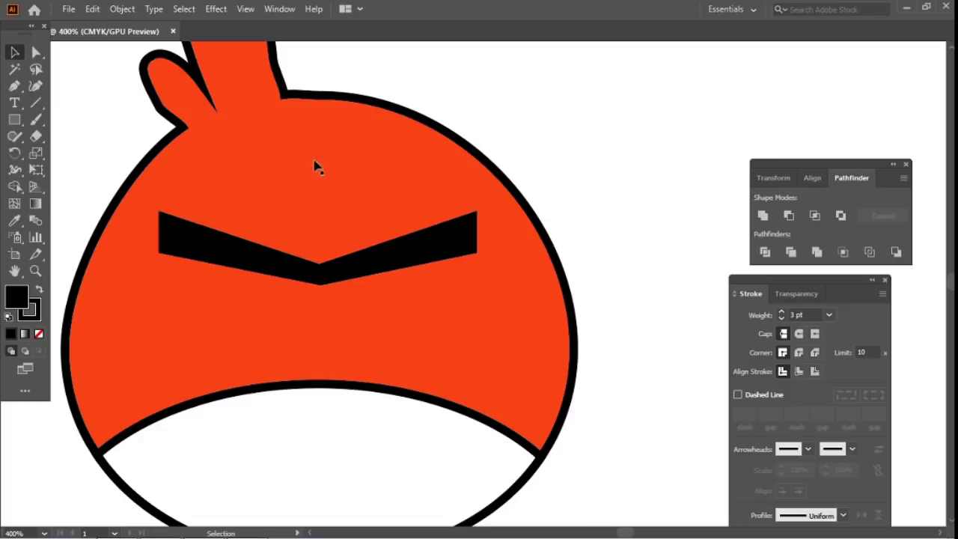
Step: Draw a horizontal eye ellipse beside the character with a 3 pt black stroke and no fill
{"action": "left_click", "coordinate": [15, 120]}
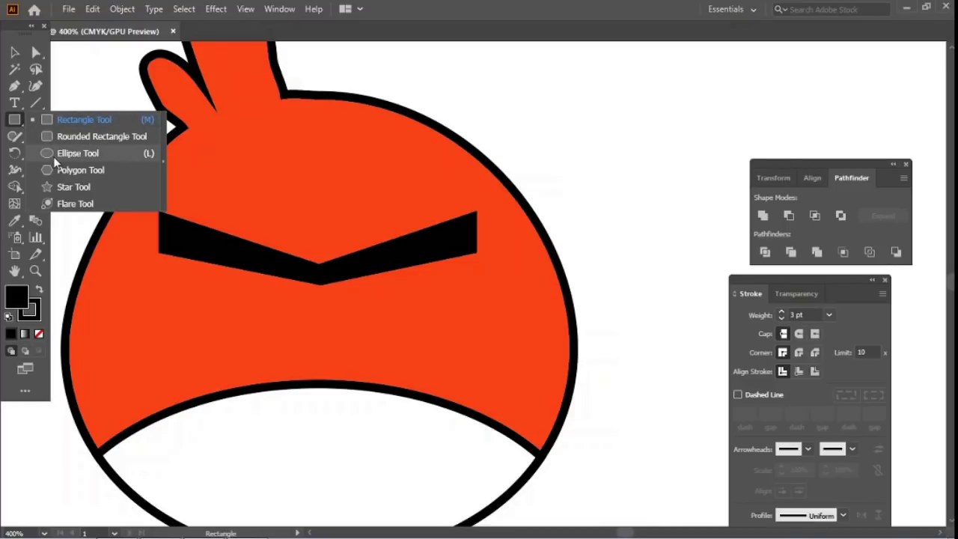
{"action": "left_click", "coordinate": [55, 155]}
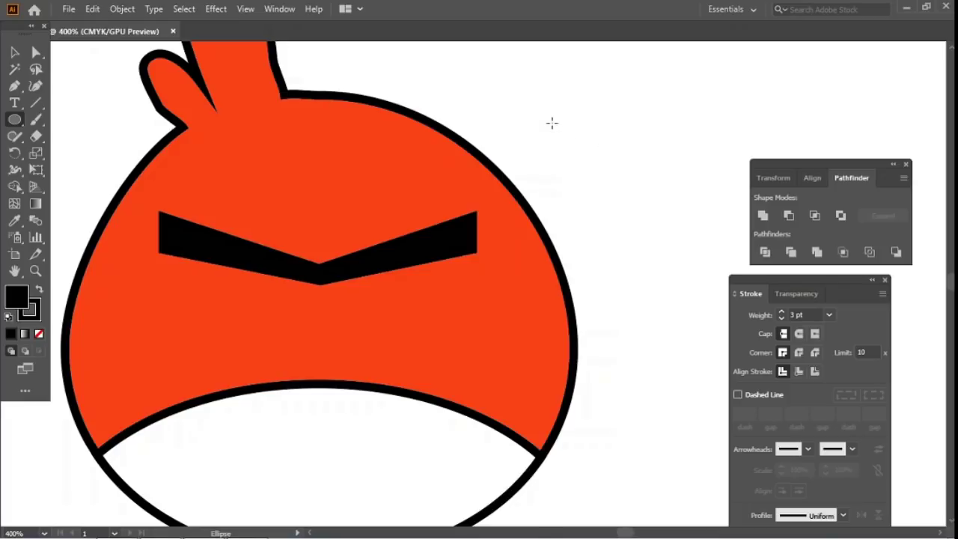
{"action": "left_click_drag", "start_coordinate": [562, 104], "coordinate": [665, 176]}
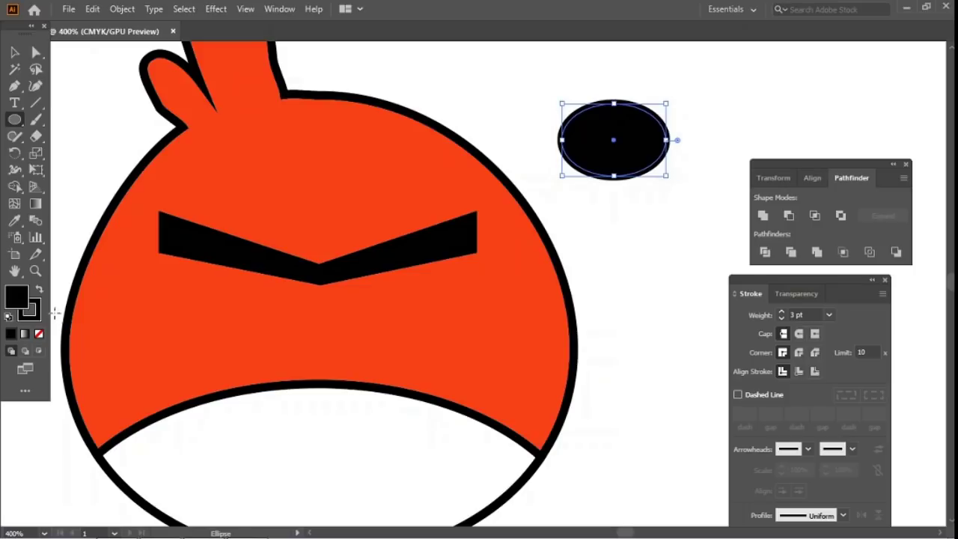
{"action": "left_click", "coordinate": [39, 333]}
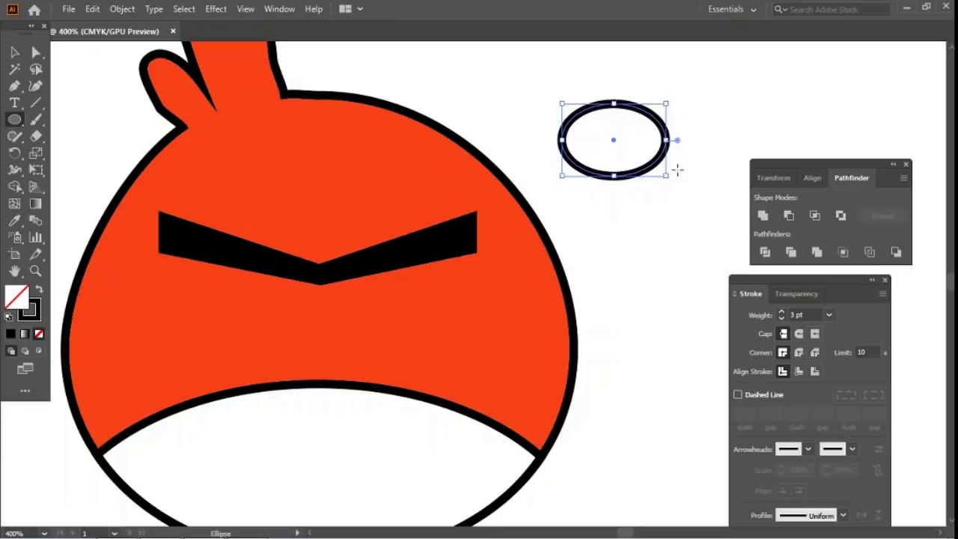
Step: Make a copy of the eye ellipse, shrink it to a small pupil circle, and place it inside the eye near its right edge
{"action": "left_click", "coordinate": [14, 52]}
{"action": "left_click_drag", "start_coordinate": [603, 178], "coordinate": [625, 155]}
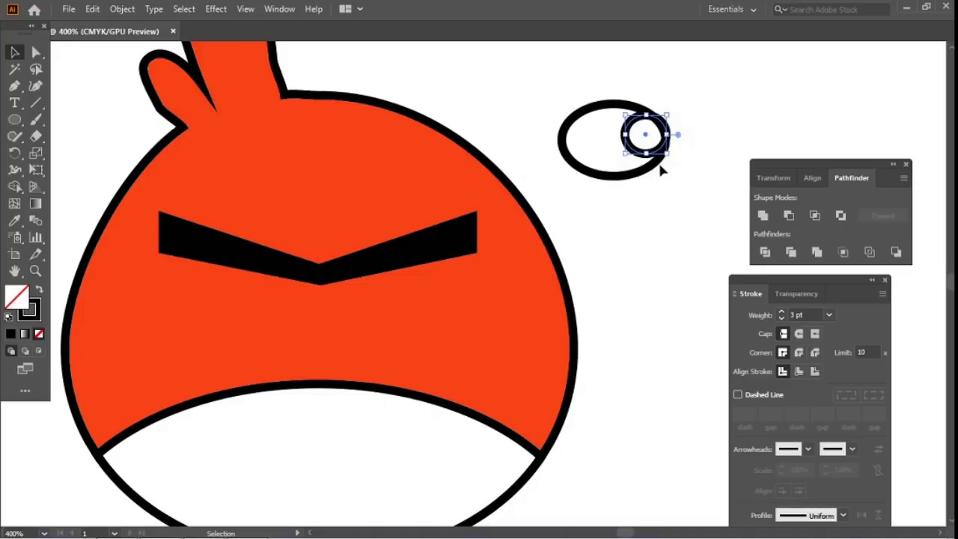
{"action": "left_click_drag", "start_coordinate": [625, 155], "coordinate": [630, 146]}
{"action": "left_click", "coordinate": [702, 107]}
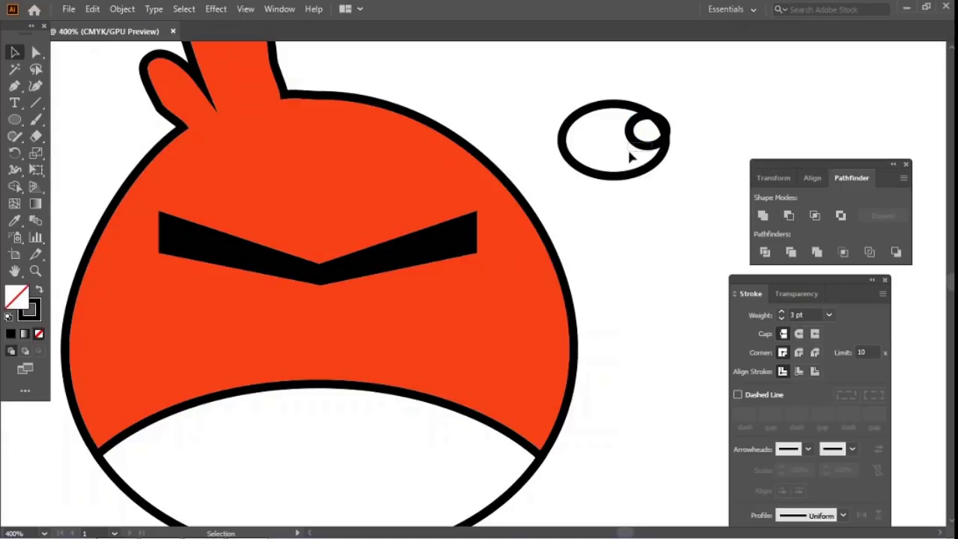
{"action": "left_click", "coordinate": [633, 146]}
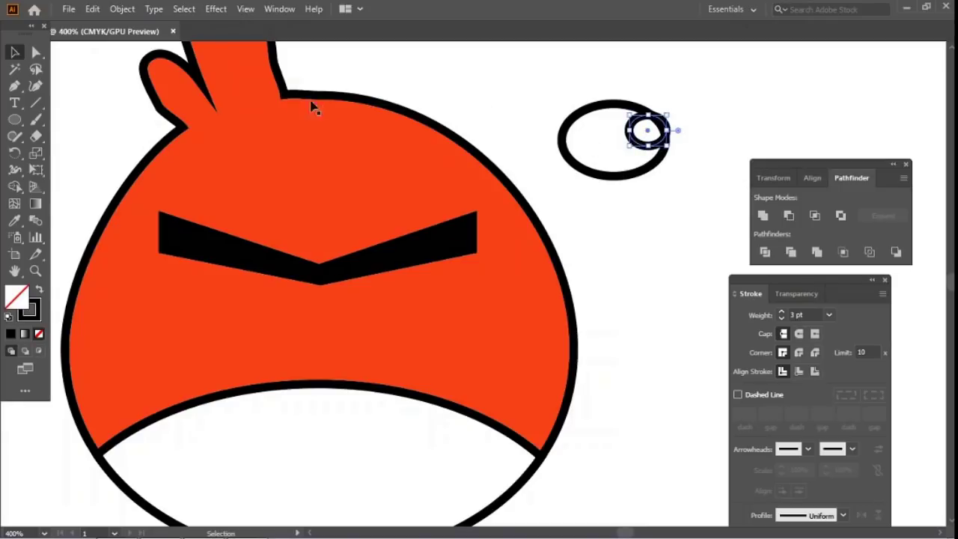
{"action": "left_click", "coordinate": [620, 150]}
{"action": "left_click_drag", "start_coordinate": [640, 148], "coordinate": [622, 151]}
{"action": "left_click", "coordinate": [702, 113]}
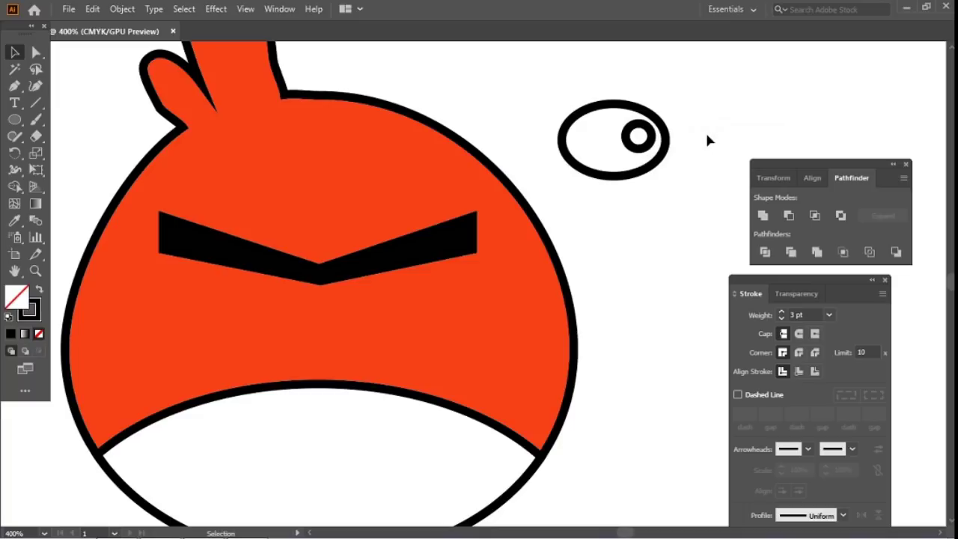
Step: Fill the small pupil circle with solid black and deselect it
{"action": "left_click", "coordinate": [628, 137]}
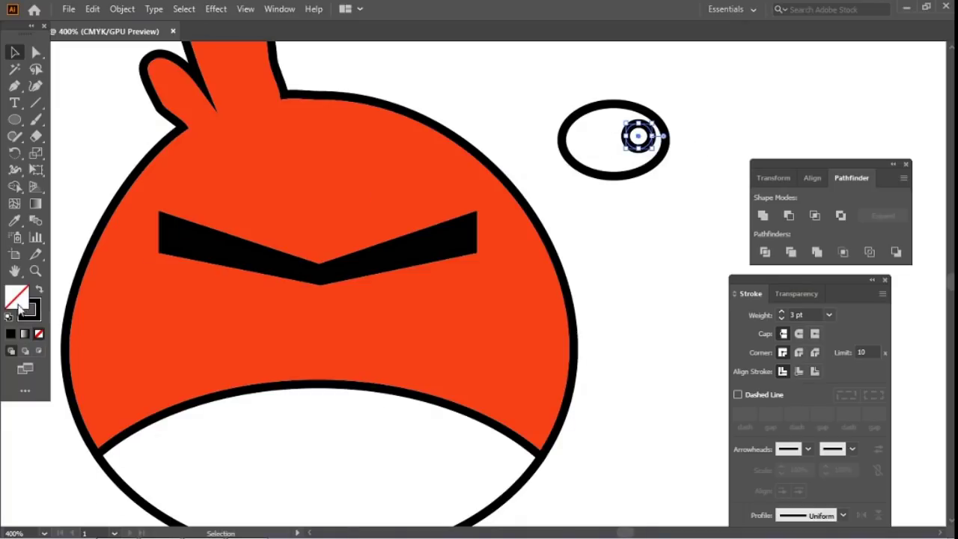
{"action": "key", "text": "."}
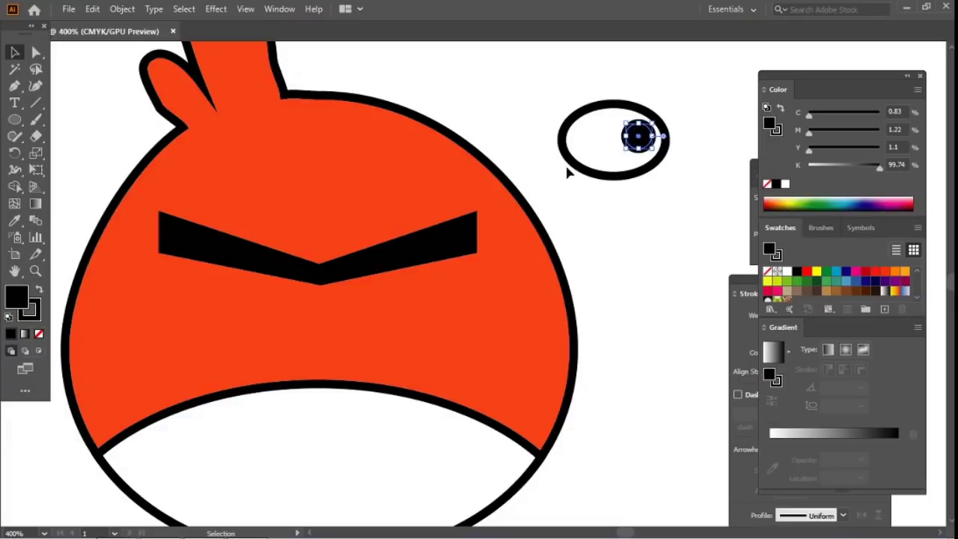
{"action": "left_click", "coordinate": [536, 110]}
Step: Group the eye ellipse with its black pupil, keeping the eye beside the character
{"action": "left_click_drag", "start_coordinate": [602, 173], "coordinate": [557, 169]}
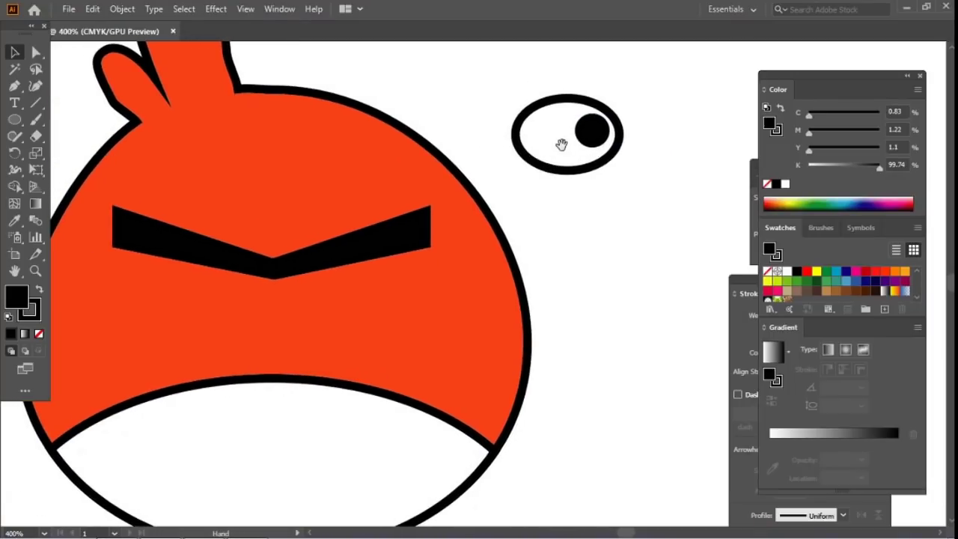
{"action": "left_click_drag", "start_coordinate": [471, 68], "coordinate": [625, 149]}
{"action": "left_click_drag", "start_coordinate": [660, 107], "coordinate": [242, 340]}
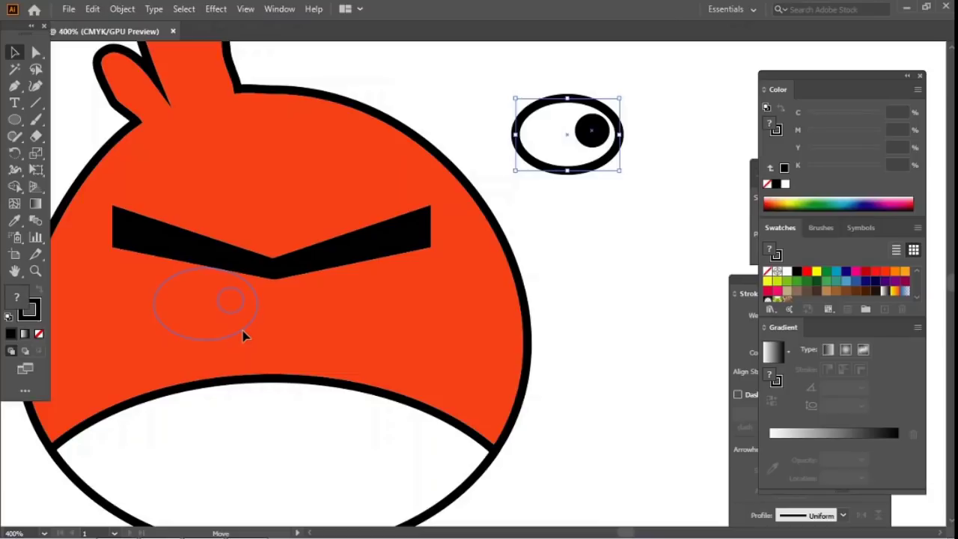
{"action": "left_click_drag", "start_coordinate": [242, 340], "coordinate": [619, 162]}
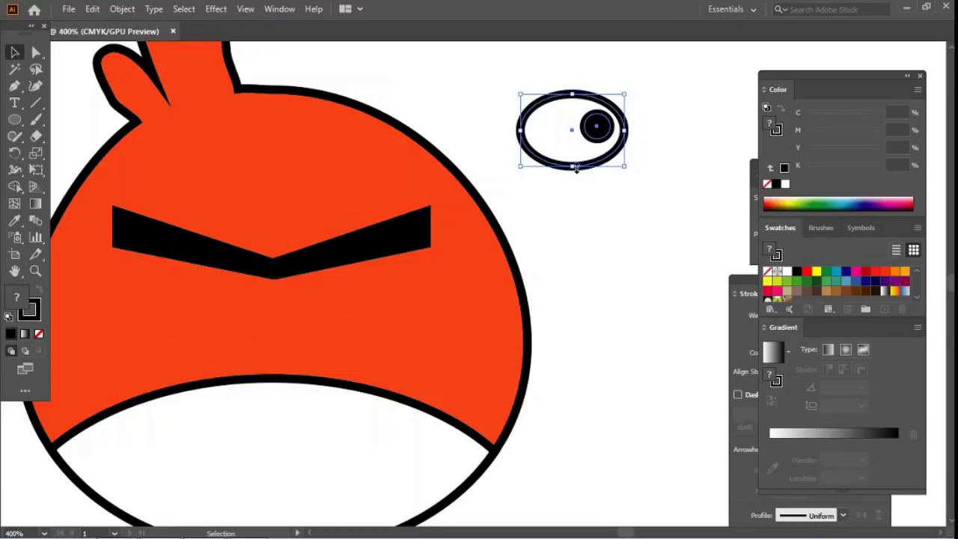
{"action": "key", "text": "a"}
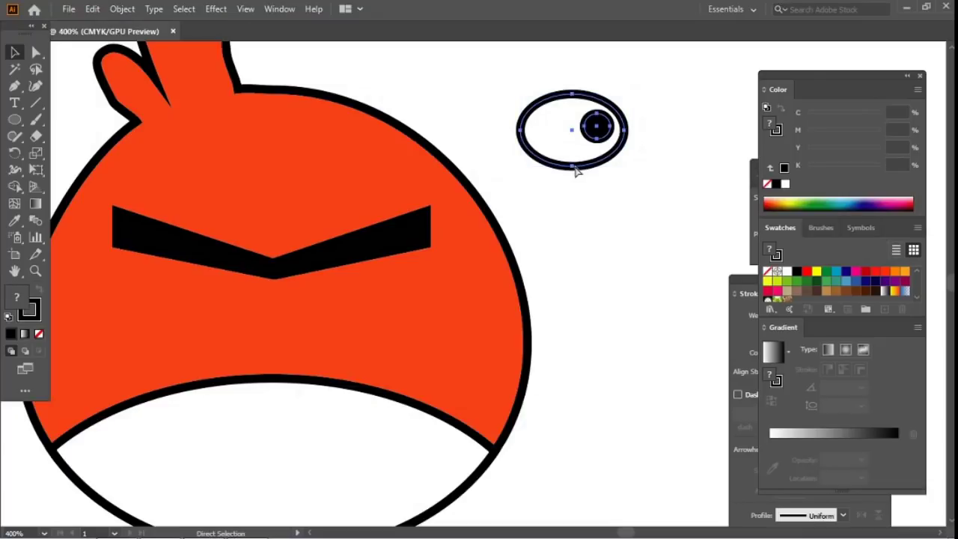
{"action": "key", "text": "v"}
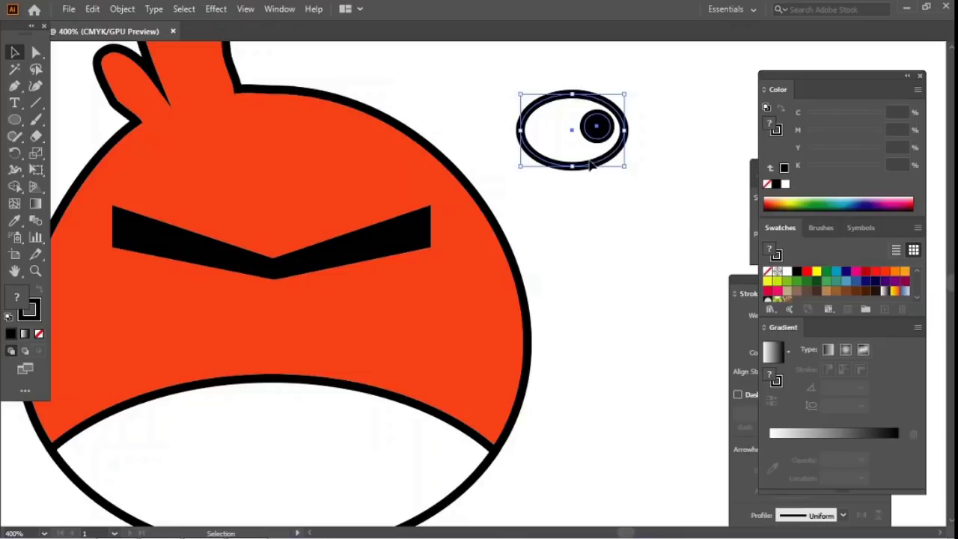
Step: Duplicate the grouped eye to its right and reflect the copy across the vertical axis
{"action": "left_click_drag", "start_coordinate": [598, 168], "coordinate": [678, 157]}
{"action": "right_click", "coordinate": [678, 157]}
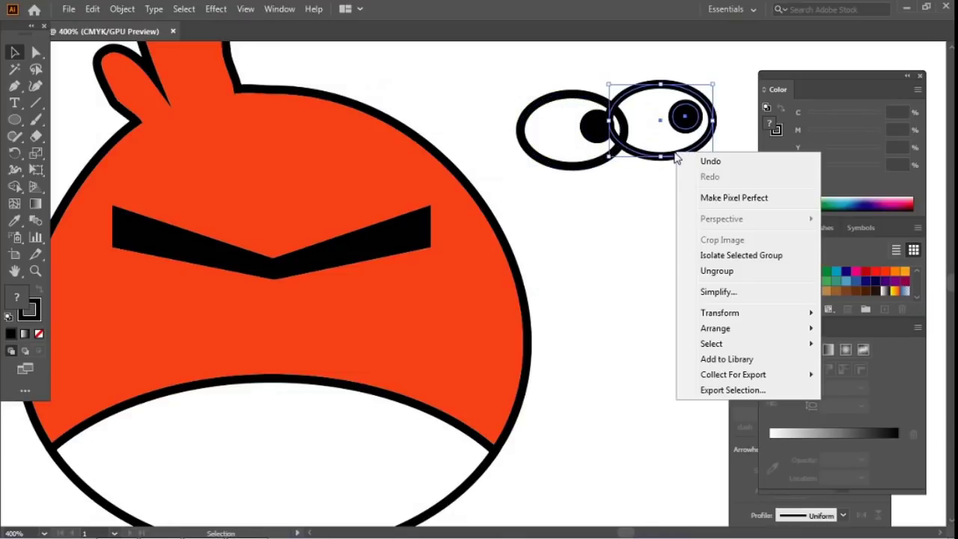
{"action": "mouse_move", "coordinate": [719, 320]}
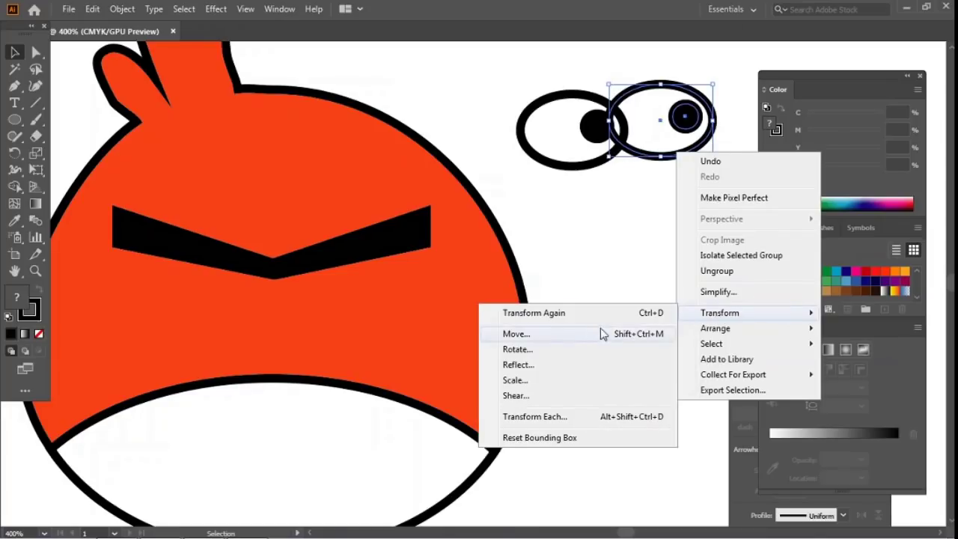
{"action": "left_click", "coordinate": [539, 365]}
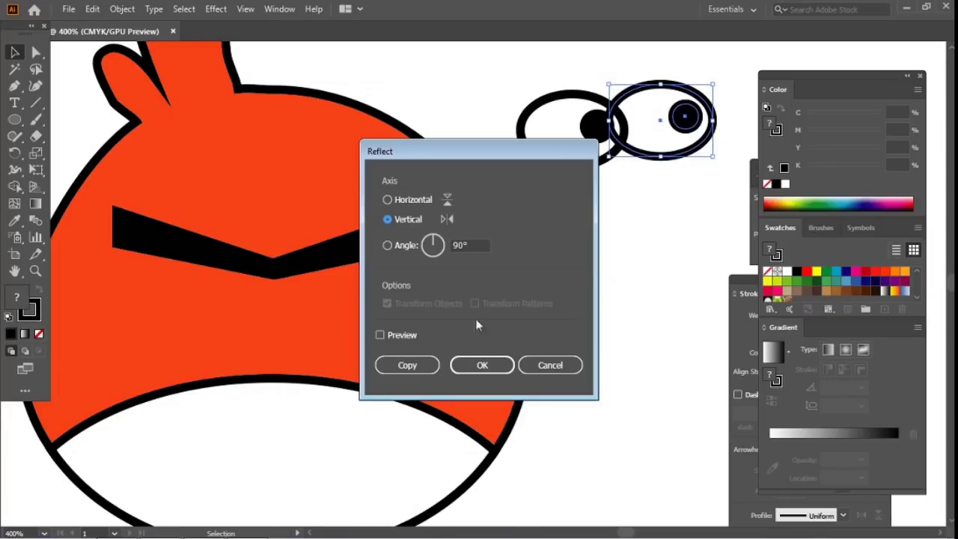
{"action": "left_click", "coordinate": [458, 365]}
Step: Move the original eye up against the mirrored copy, nudge it slightly right so the outlines touch, and deselect
{"action": "left_click", "coordinate": [583, 172]}
{"action": "left_click_drag", "start_coordinate": [587, 166], "coordinate": [563, 169]}
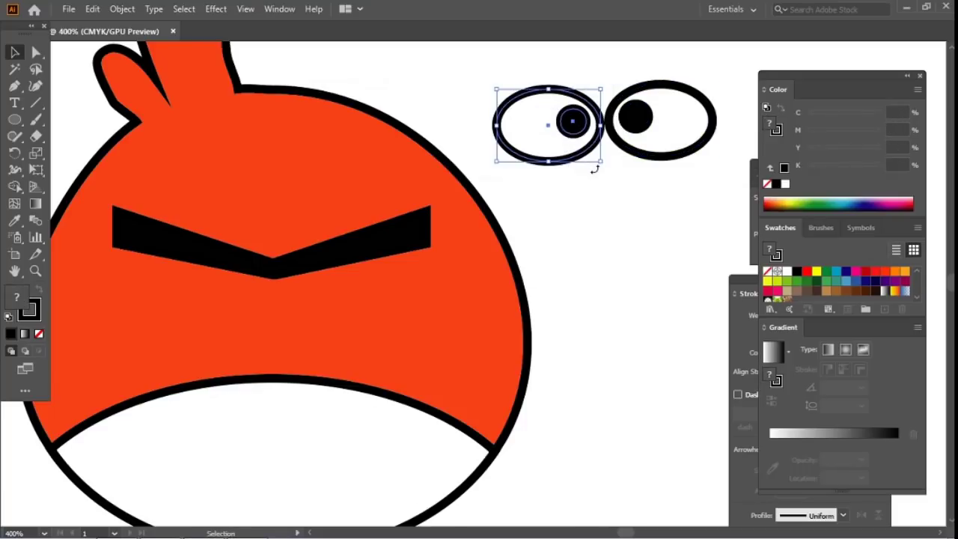
{"action": "key", "text": "Right"}
{"action": "left_click", "coordinate": [645, 211]}
Step: Group both eyes, move them onto the red face directly beneath the eyebrow, and deselect
{"action": "left_click_drag", "start_coordinate": [474, 57], "coordinate": [723, 184]}
{"action": "key", "text": "a"}
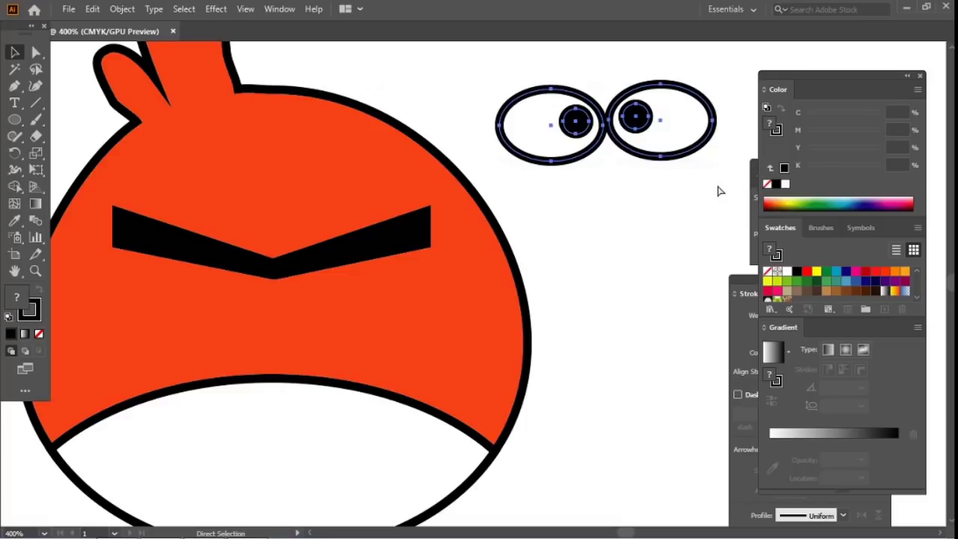
{"action": "key", "text": "v"}
{"action": "left_click_drag", "start_coordinate": [641, 158], "coordinate": [309, 333]}
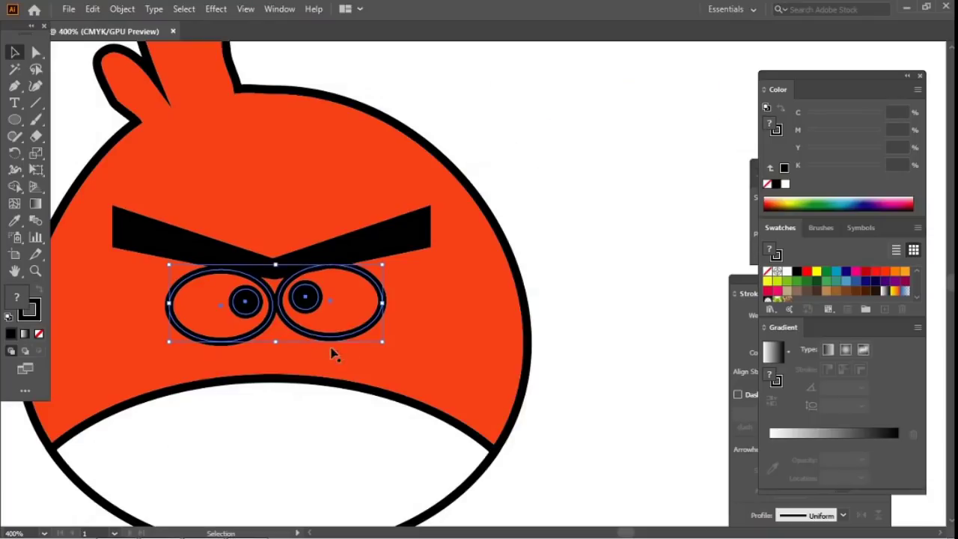
{"action": "left_click", "coordinate": [628, 337]}
Step: Fill the grouped eyes, including the pupils, with near-white FFFDFD and deselect
{"action": "left_click", "coordinate": [379, 312]}
{"action": "double_click", "coordinate": [16, 299]}
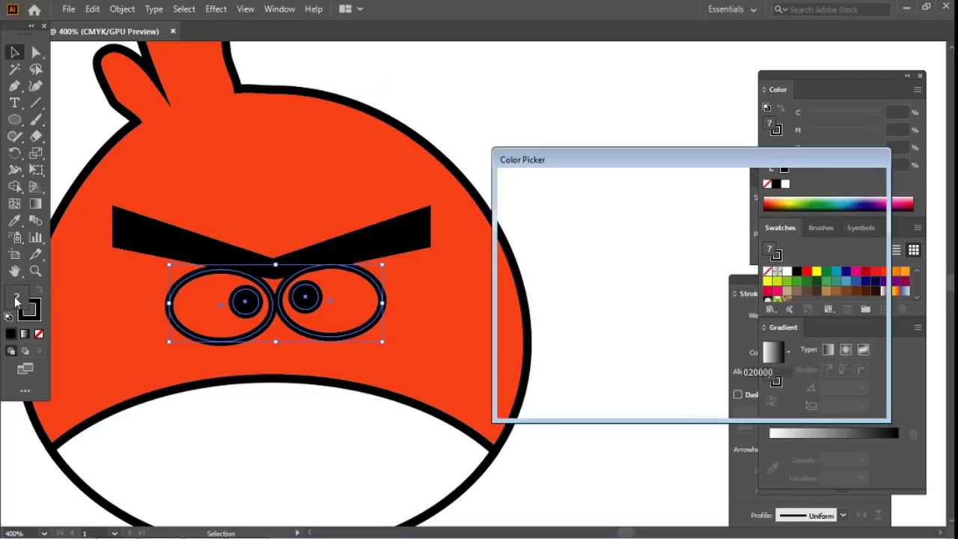
{"action": "left_click", "coordinate": [516, 207]}
{"action": "left_click_drag", "start_coordinate": [516, 207], "coordinate": [510, 199]}
{"action": "left_click", "coordinate": [823, 206]}
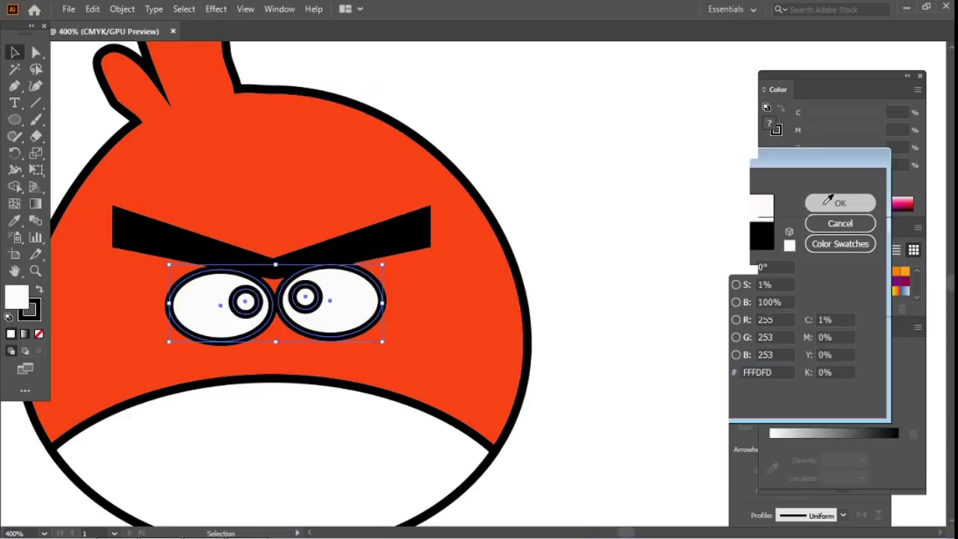
{"action": "left_click", "coordinate": [656, 366]}
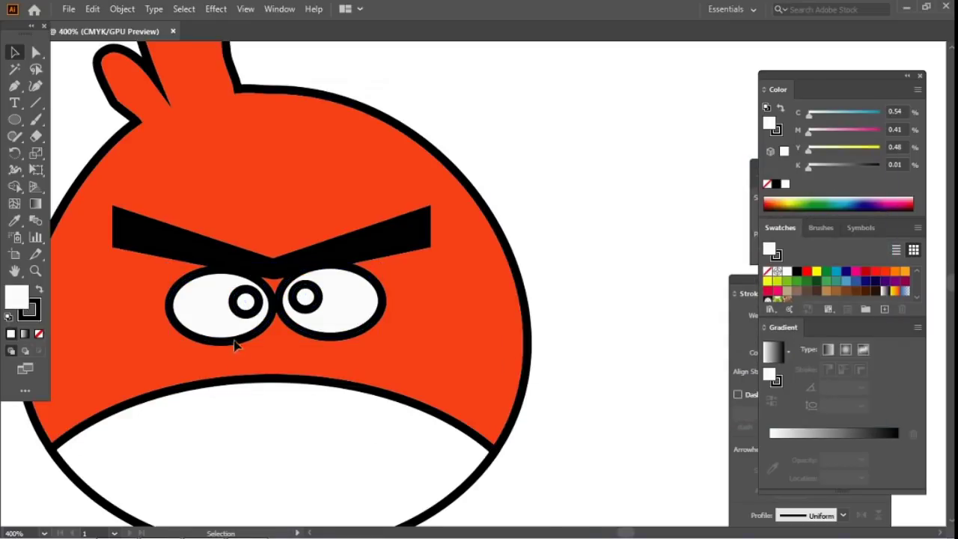
Step: Ungroup the pair of eyes and each individual eye so that the pupils can be selected separately
{"action": "left_click", "coordinate": [301, 307]}
{"action": "key", "text": "a"}
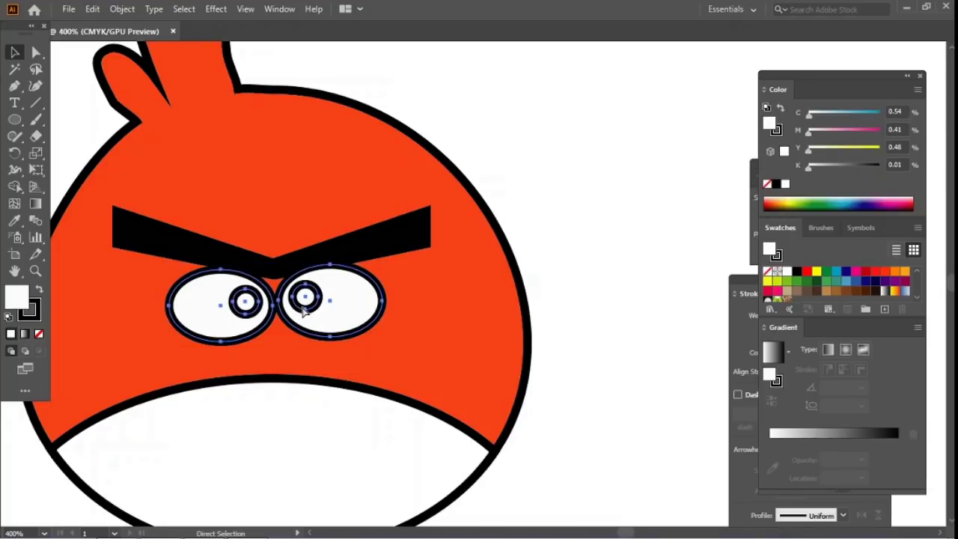
{"action": "key", "text": "ctrl"}
{"action": "key", "text": "ctrl+shift+g"}
{"action": "left_click", "coordinate": [633, 307]}
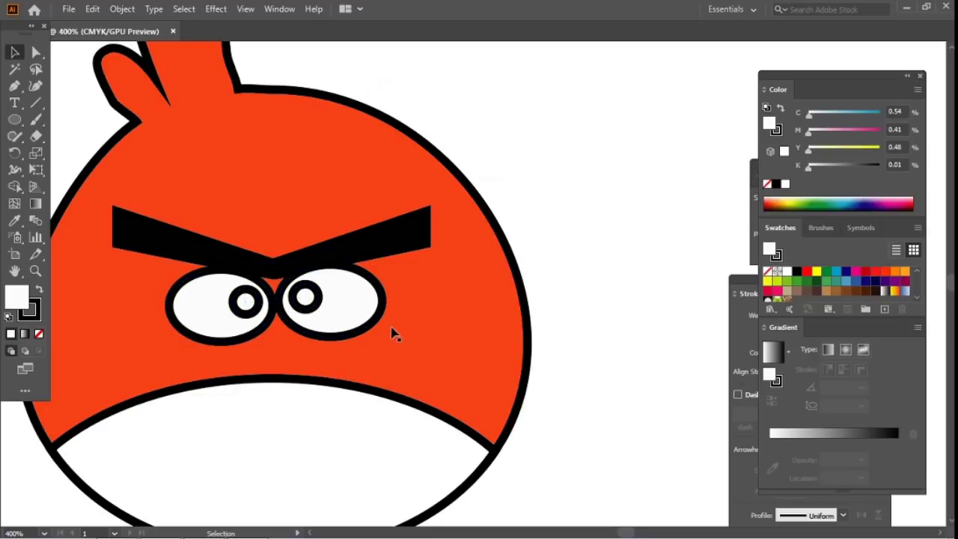
{"action": "left_click", "coordinate": [320, 301]}
{"action": "key", "text": "ctrl"}
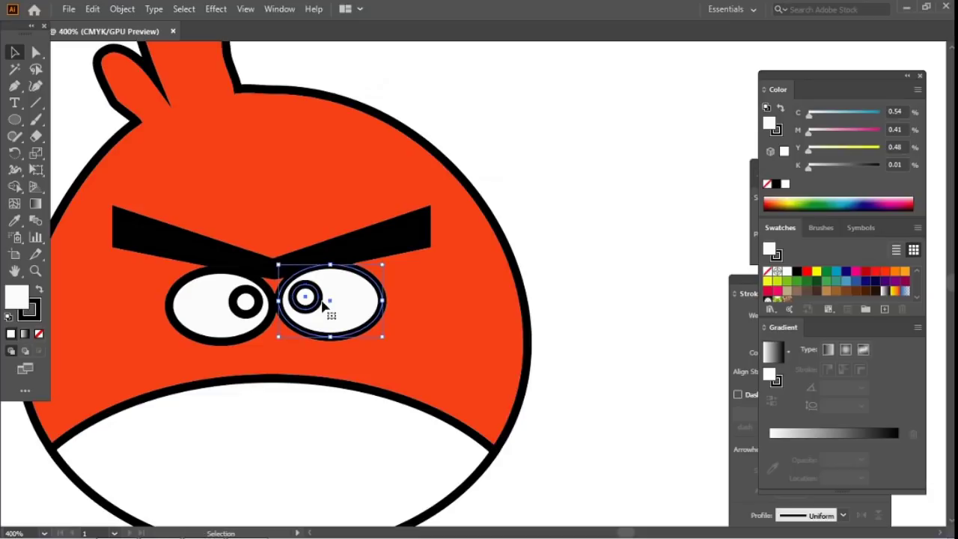
{"action": "left_click", "coordinate": [256, 298]}
{"action": "key", "text": "ctrl"}
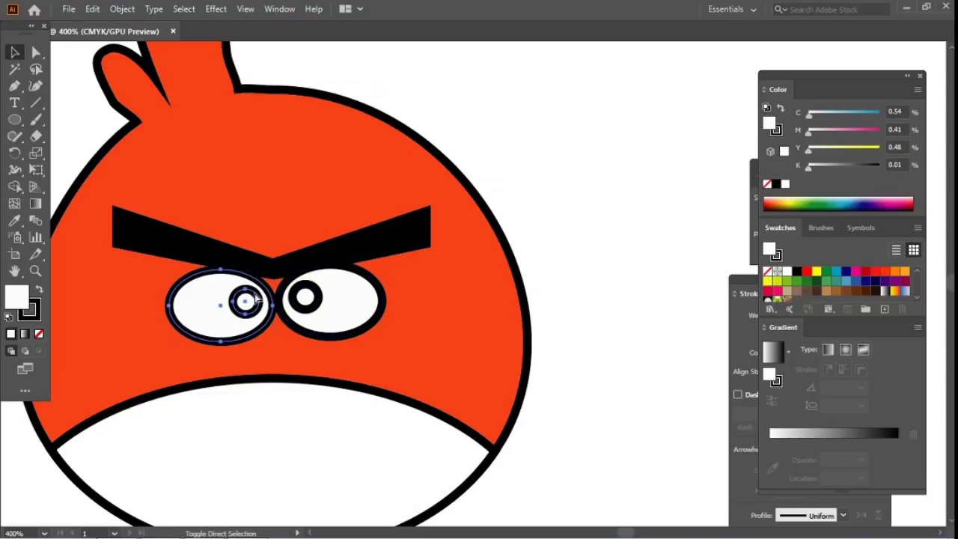
{"action": "left_click", "coordinate": [636, 419]}
Step: Select both pupils and fill them with near-black 020202
{"action": "left_click", "coordinate": [315, 313]}
{"action": "key", "text": "shift"}
{"action": "left_click", "coordinate": [253, 313], "text": "shift"}
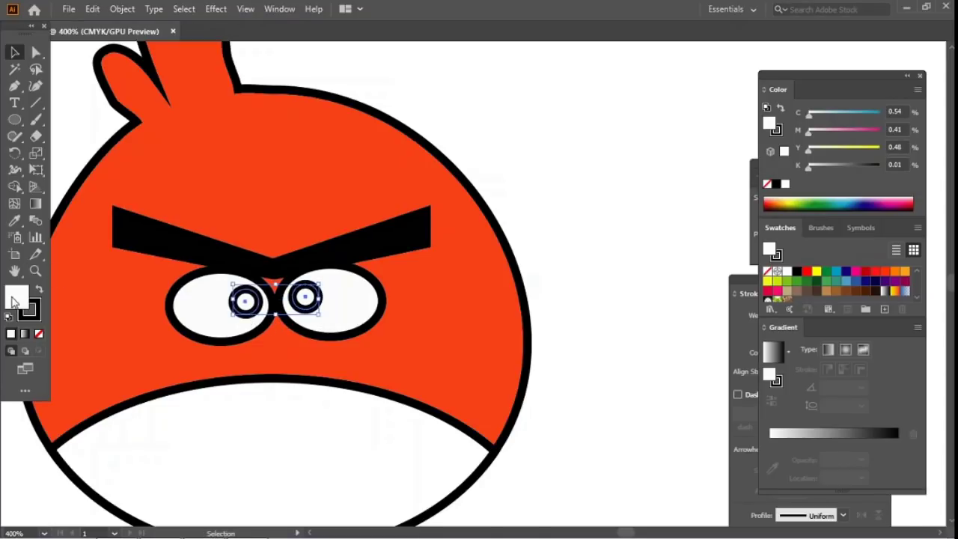
{"action": "double_click", "coordinate": [16, 297]}
{"action": "left_click_drag", "start_coordinate": [543, 322], "coordinate": [518, 372]}
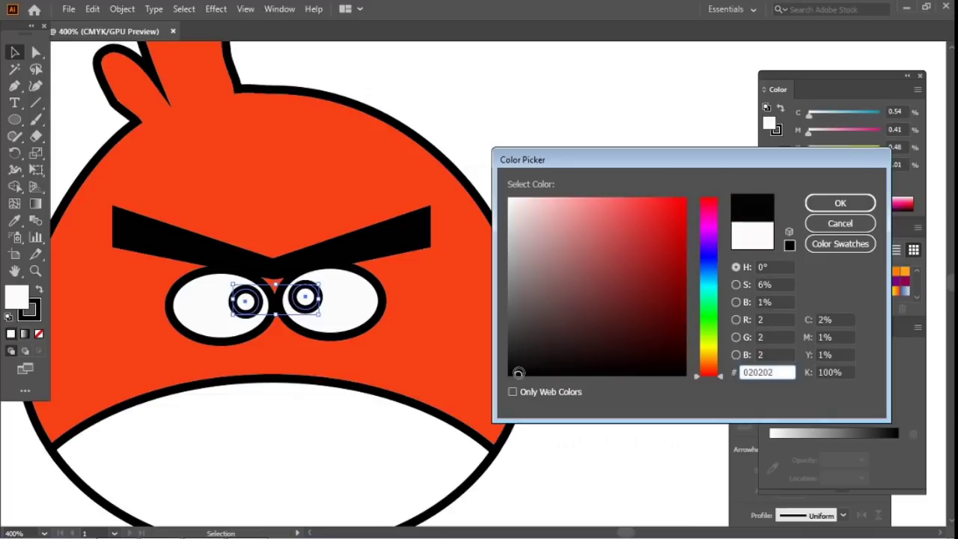
{"action": "left_click", "coordinate": [847, 210]}
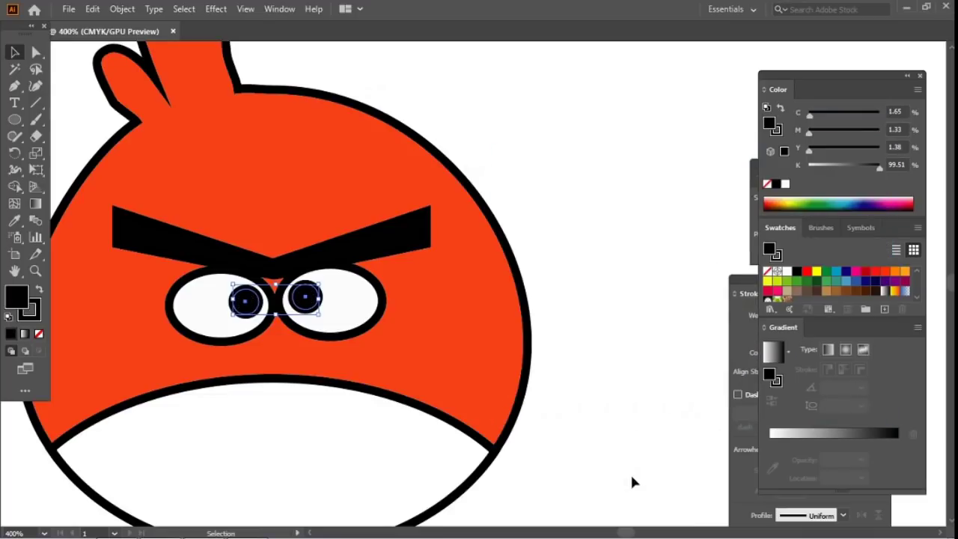
Step: Draw a small square in the empty area to the right of the bird's head with the Rectangle tool
{"action": "left_click_drag", "start_coordinate": [359, 402], "coordinate": [397, 366]}
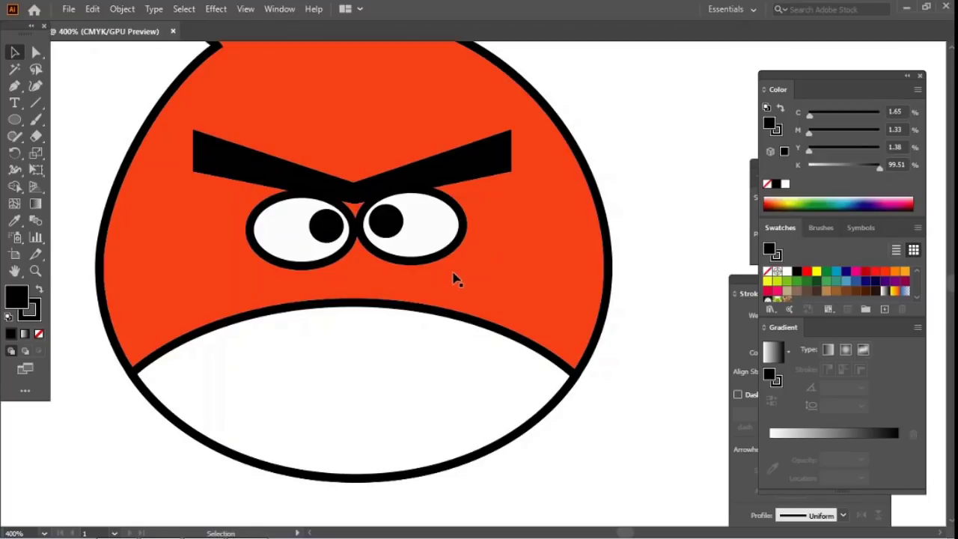
{"action": "left_click_drag", "start_coordinate": [616, 167], "coordinate": [472, 301]}
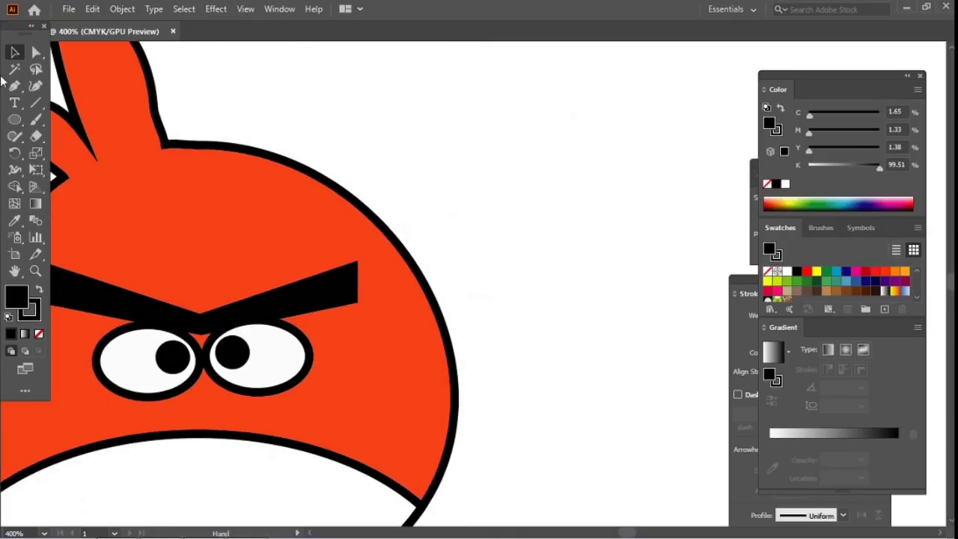
{"action": "left_click_drag", "start_coordinate": [14, 119], "coordinate": [42, 120]}
{"action": "left_click_drag", "start_coordinate": [489, 129], "coordinate": [550, 191]}
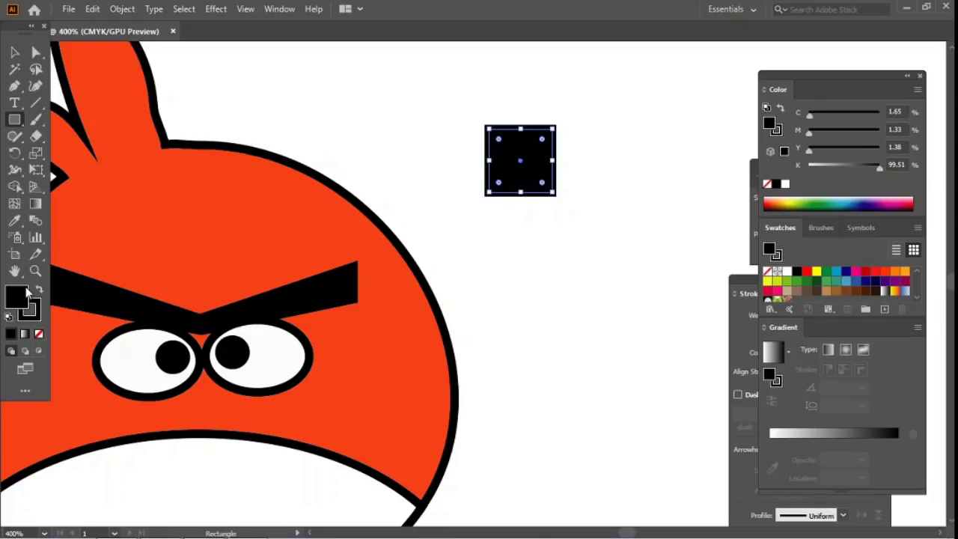
Step: Fill the small square with bright yellow-green and set its stroke weight to 2 pt
{"action": "double_click", "coordinate": [25, 299]}
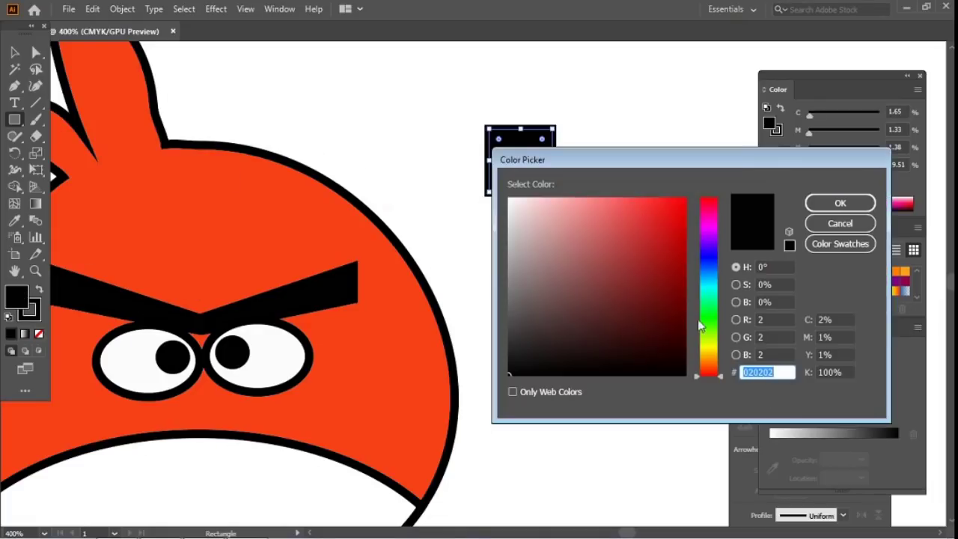
{"action": "left_click", "coordinate": [708, 341]}
{"action": "left_click_drag", "start_coordinate": [642, 238], "coordinate": [686, 197]}
{"action": "left_click", "coordinate": [839, 203]}
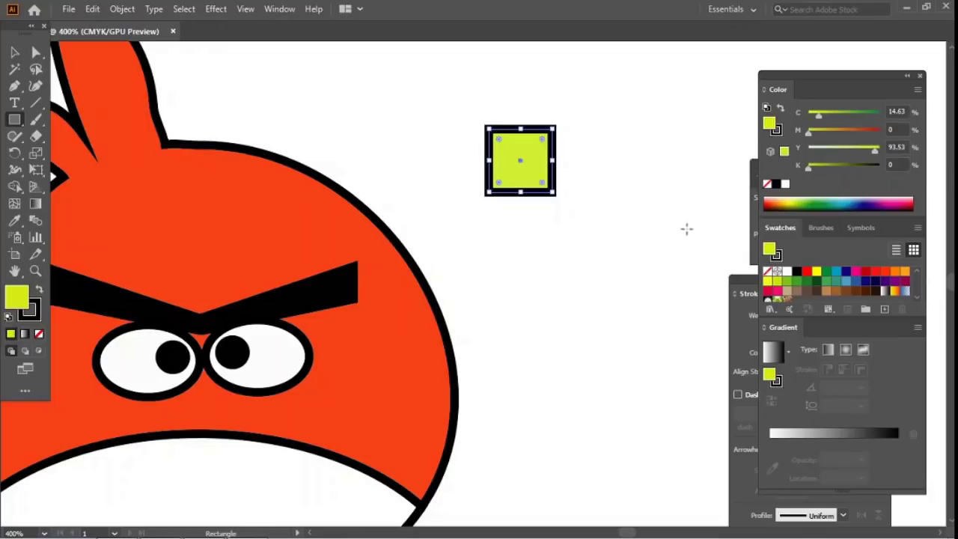
{"action": "left_click", "coordinate": [749, 293]}
{"action": "left_click", "coordinate": [789, 314]}
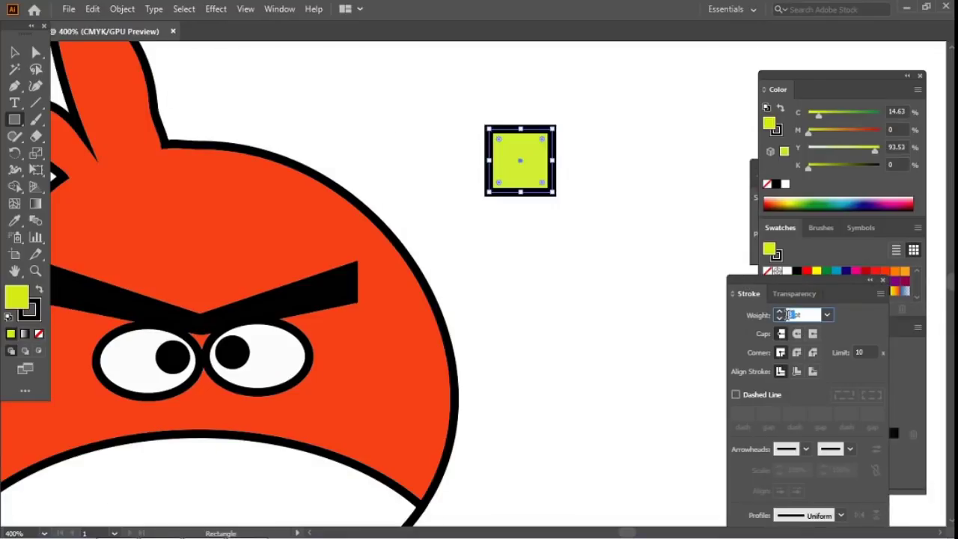
{"action": "type", "text": "2"}
{"action": "key", "text": "Return"}
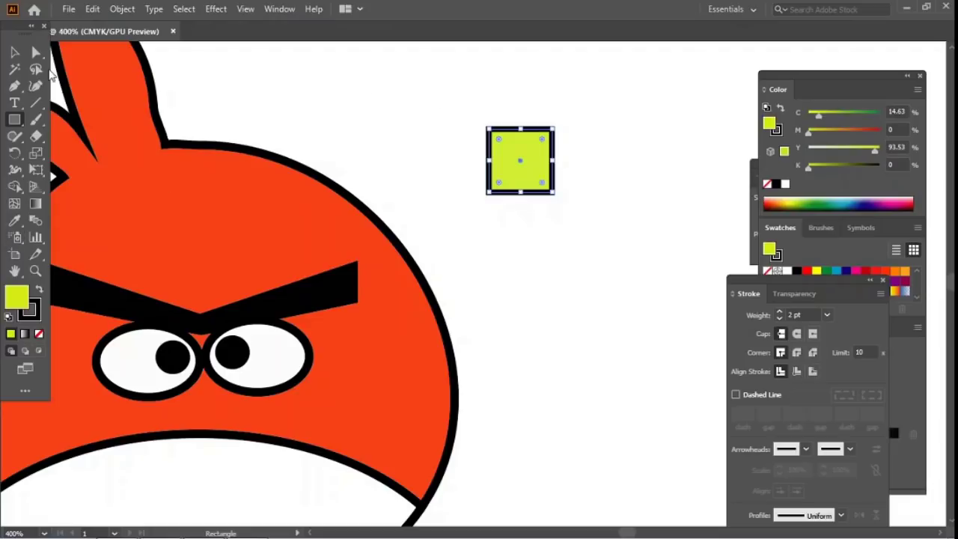
Step: Rotate the square 45° into a diamond and place a copy of it slightly below the original
{"action": "key", "text": "v"}
{"action": "left_click_drag", "start_coordinate": [555, 194], "coordinate": [571, 159]}
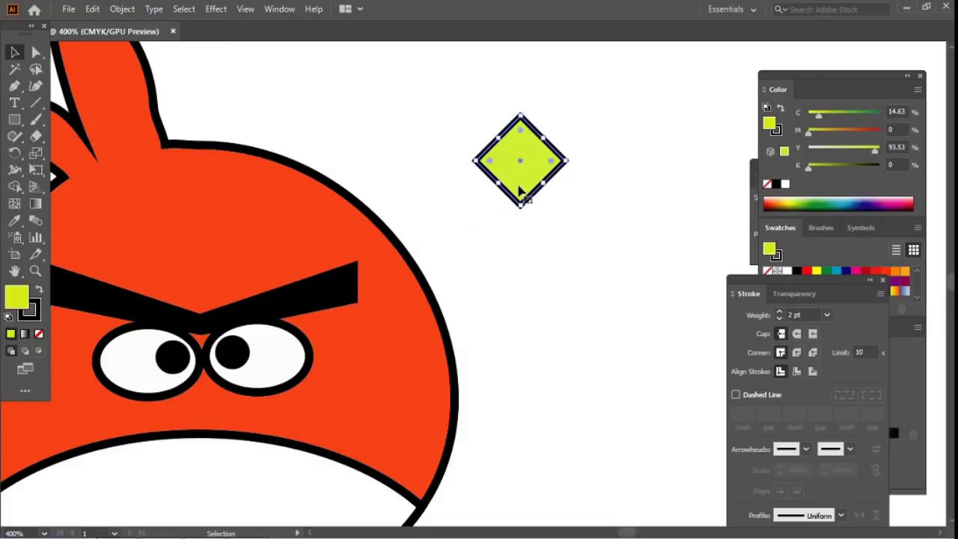
{"action": "left_click_drag", "start_coordinate": [513, 200], "coordinate": [516, 222]}
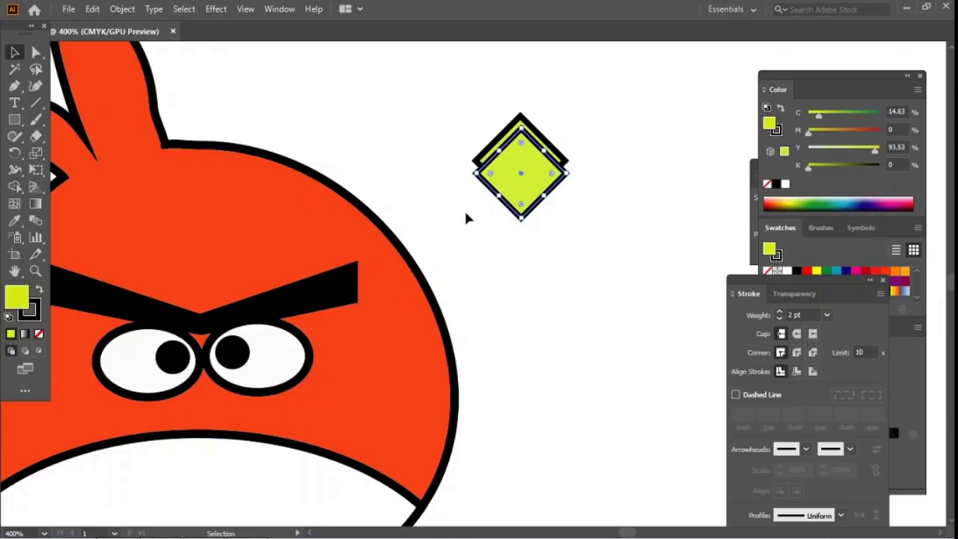
Step: Pull the front diamond's bottom anchor point up just below its side corners to form the upper beak, and deselect
{"action": "left_click", "coordinate": [36, 52]}
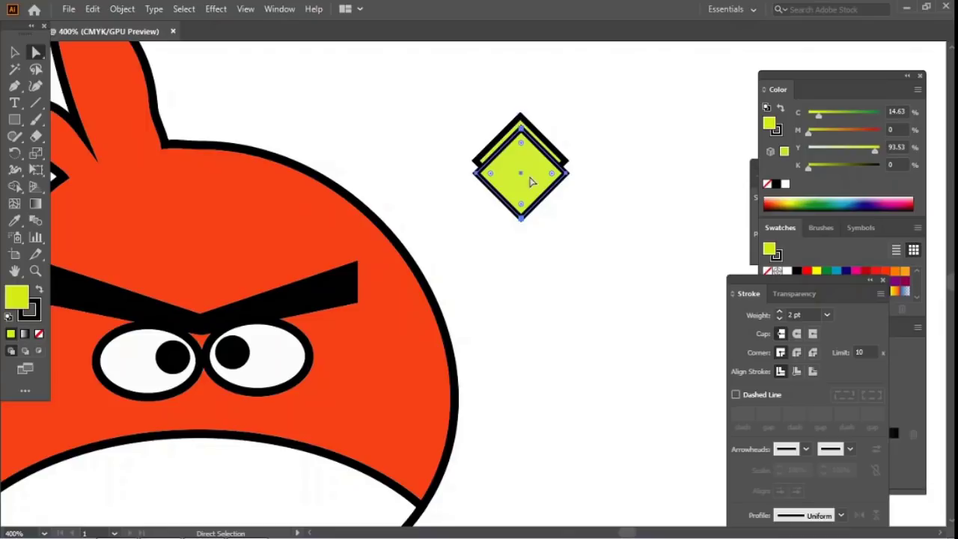
{"action": "left_click_drag", "start_coordinate": [521, 221], "coordinate": [525, 187]}
{"action": "key", "text": "ctrl+z"}
{"action": "left_click", "coordinate": [525, 263]}
{"action": "left_click_drag", "start_coordinate": [546, 244], "coordinate": [521, 179]}
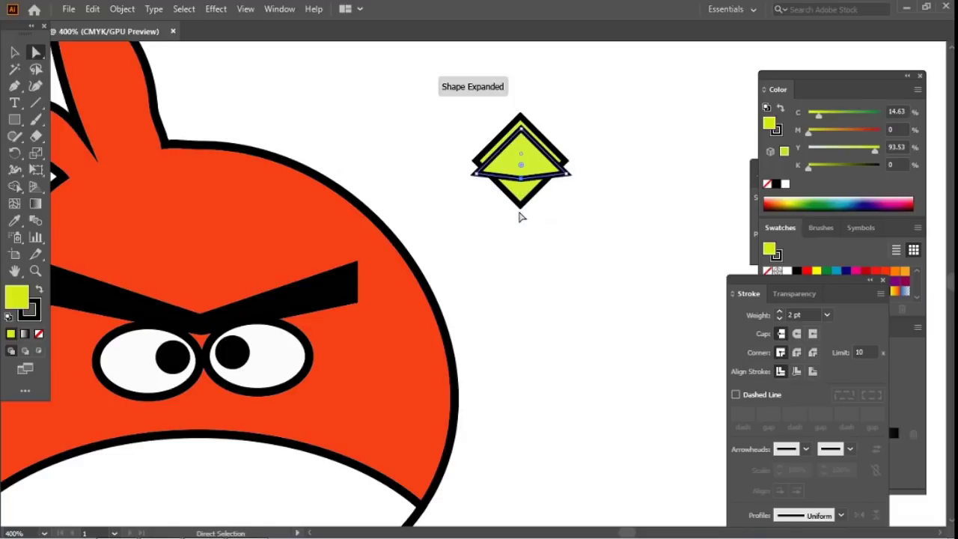
{"action": "left_click", "coordinate": [578, 131]}
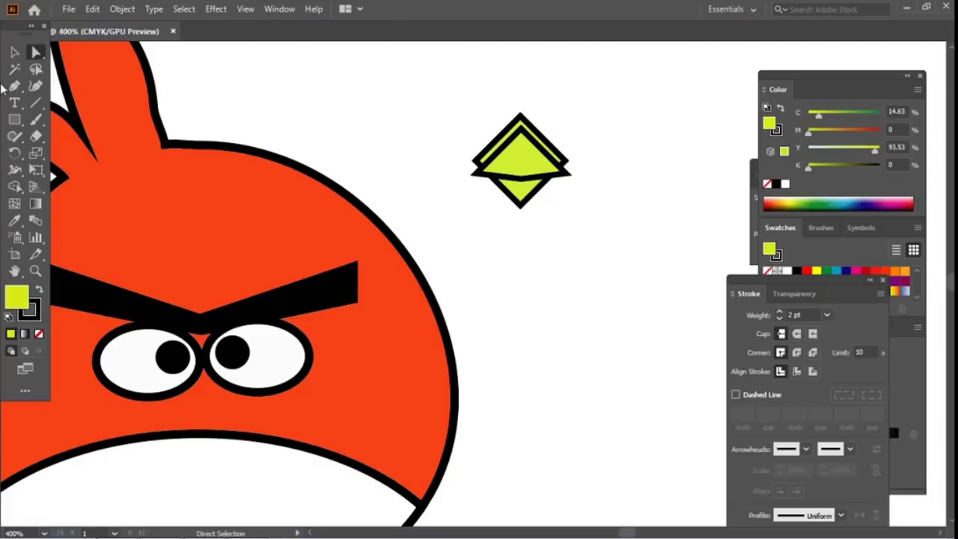
Step: Nudge the full diamond behind the upper beak down until its upper edges line up with the beak's
{"action": "left_click", "coordinate": [14, 52]}
{"action": "left_click", "coordinate": [539, 140]}
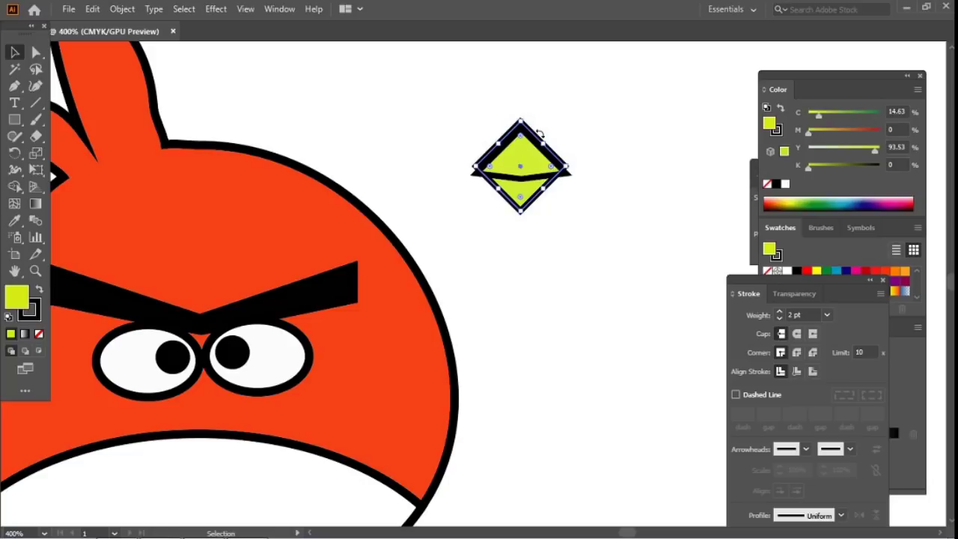
{"action": "key", "text": "Down"}
{"action": "key", "text": "Down"}
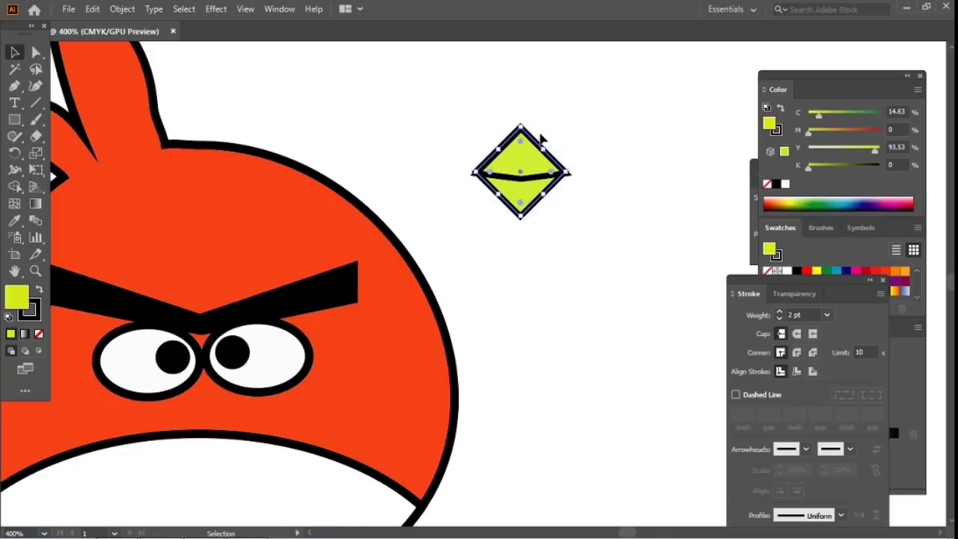
Step: Nudge the rear diamond slightly further down and set the stroke weight of both beak shapes to 1 pt
{"action": "key", "text": "Down"}
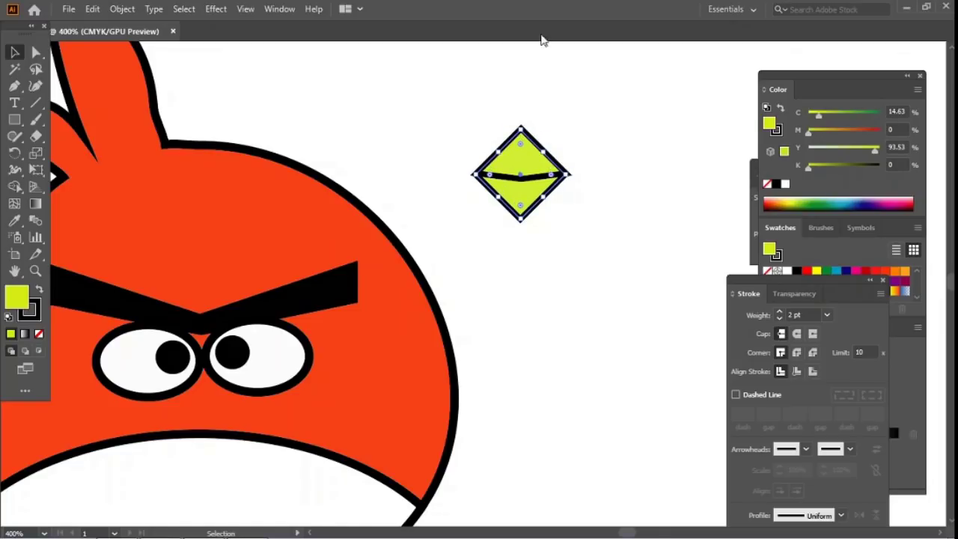
{"action": "left_click", "coordinate": [541, 279]}
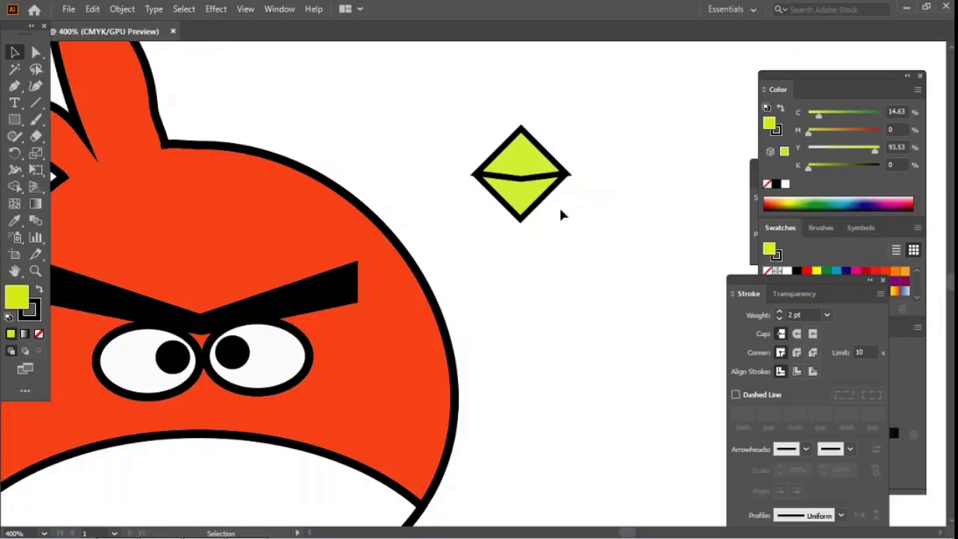
{"action": "left_click_drag", "start_coordinate": [445, 111], "coordinate": [636, 269]}
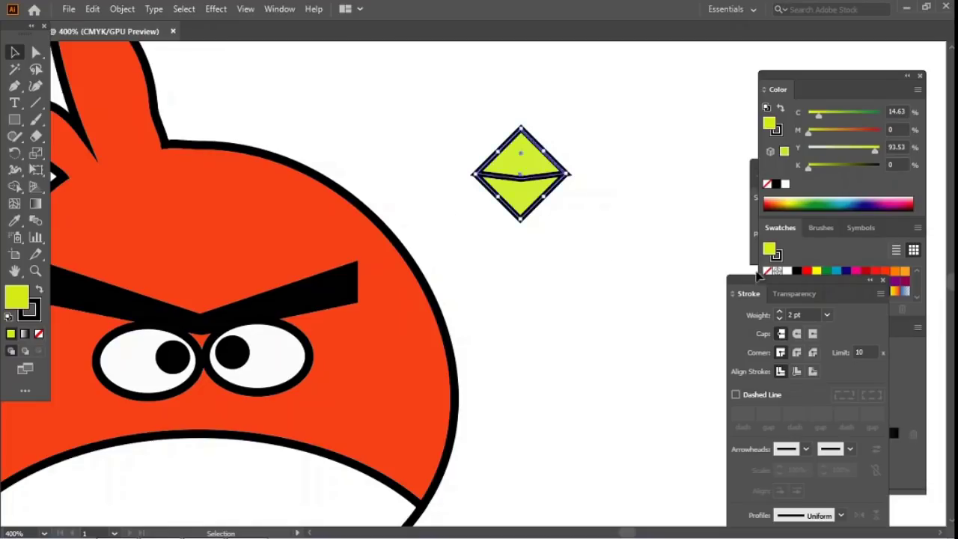
{"action": "left_click", "coordinate": [792, 315]}
{"action": "left_click", "coordinate": [780, 318]}
{"action": "left_click", "coordinate": [552, 384]}
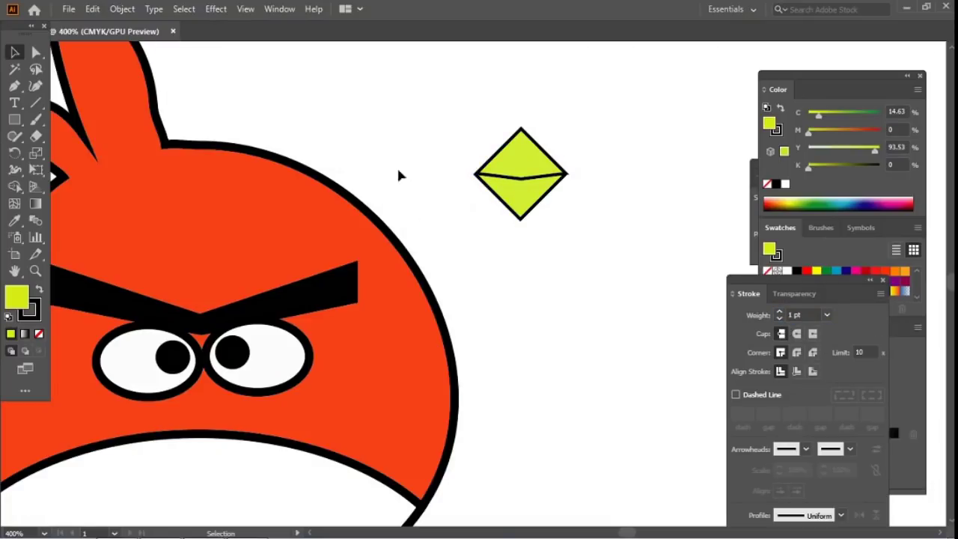
Step: Move both beak shapes onto the bird's face just below the eyes and enlarge them until the lower tip overlaps the white belly
{"action": "left_click_drag", "start_coordinate": [396, 87], "coordinate": [591, 229]}
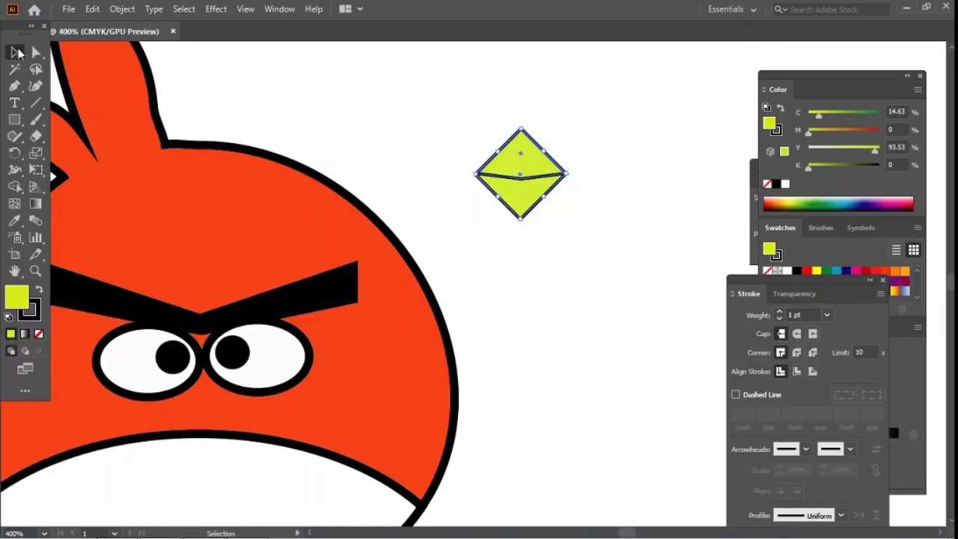
{"action": "left_click_drag", "start_coordinate": [492, 194], "coordinate": [175, 425]}
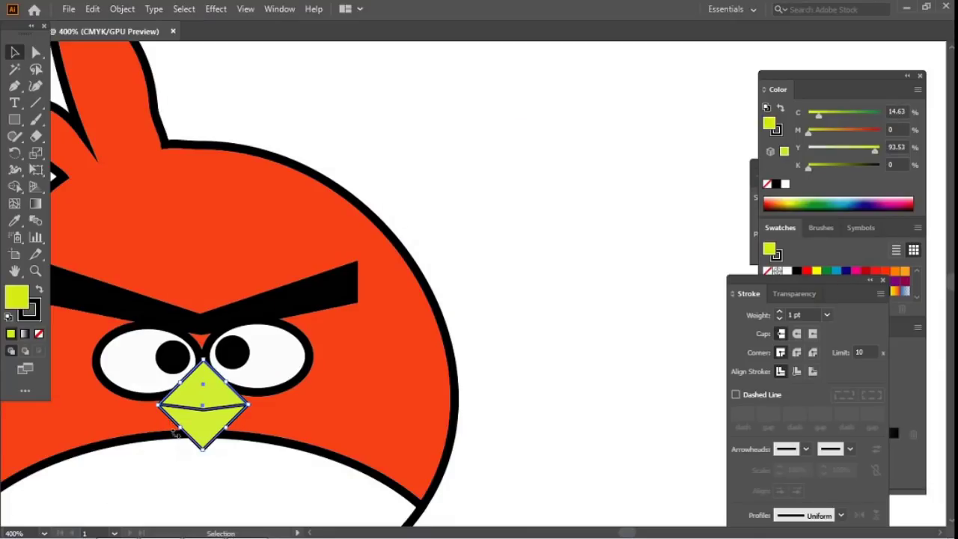
{"action": "left_click_drag", "start_coordinate": [202, 452], "coordinate": [300, 352]}
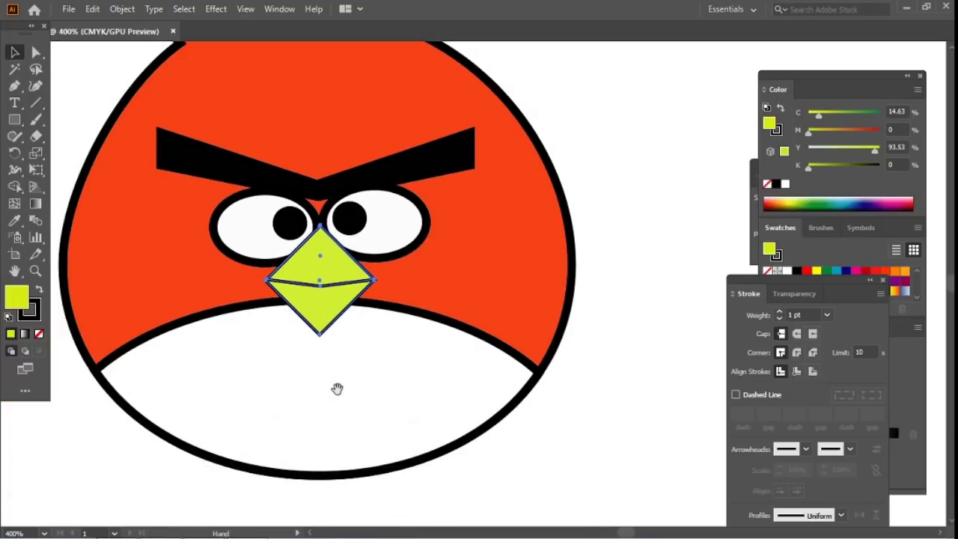
{"action": "key", "text": "ctrl+plus"}
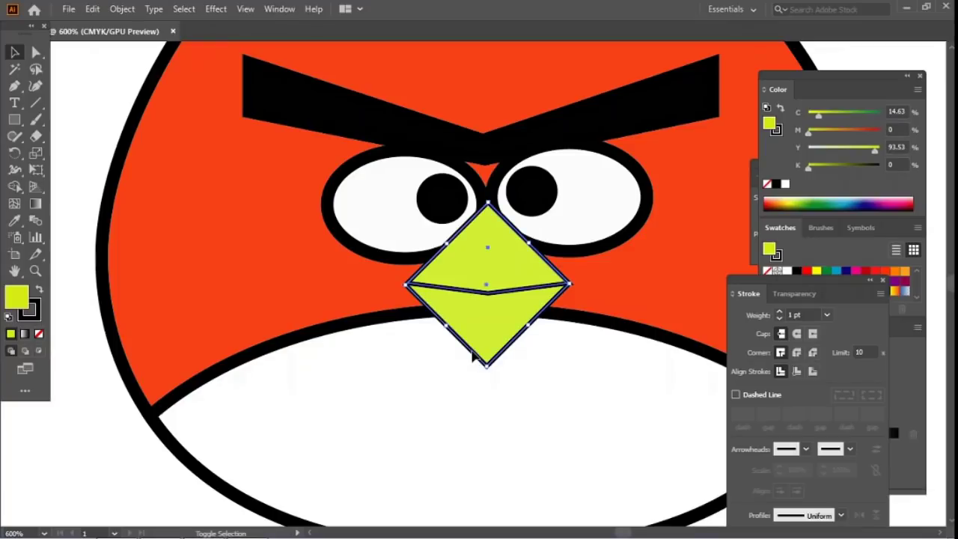
{"action": "left_click_drag", "start_coordinate": [485, 366], "coordinate": [481, 408]}
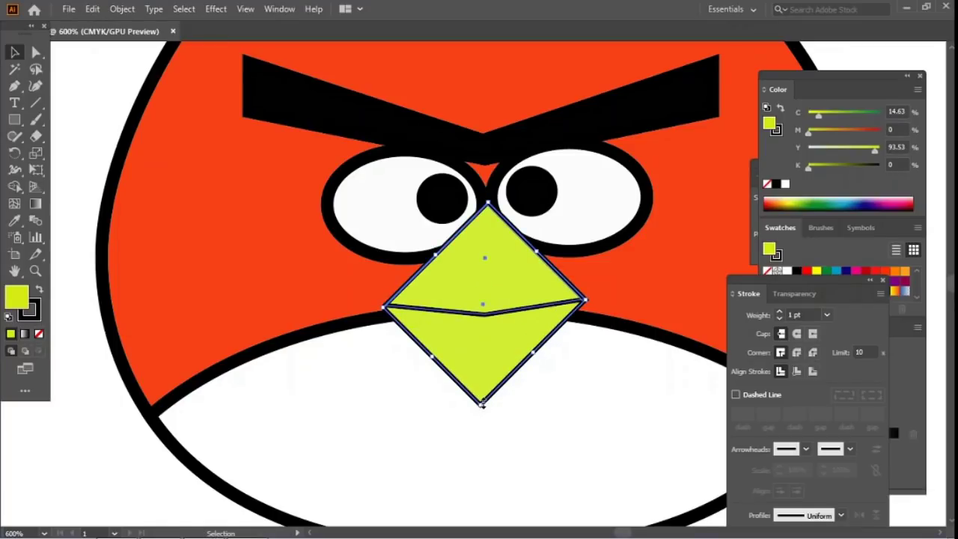
Step: Reshape the beak by lowering the middle point of the mouth line and pulling the side corners slightly outwards, and deselect
{"action": "key", "text": "a"}
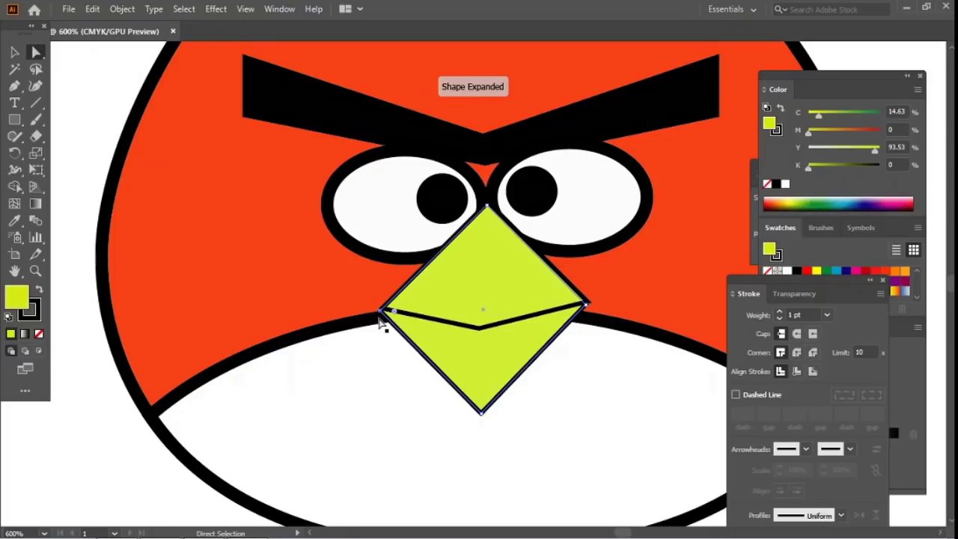
{"action": "left_click_drag", "start_coordinate": [380, 318], "coordinate": [372, 318]}
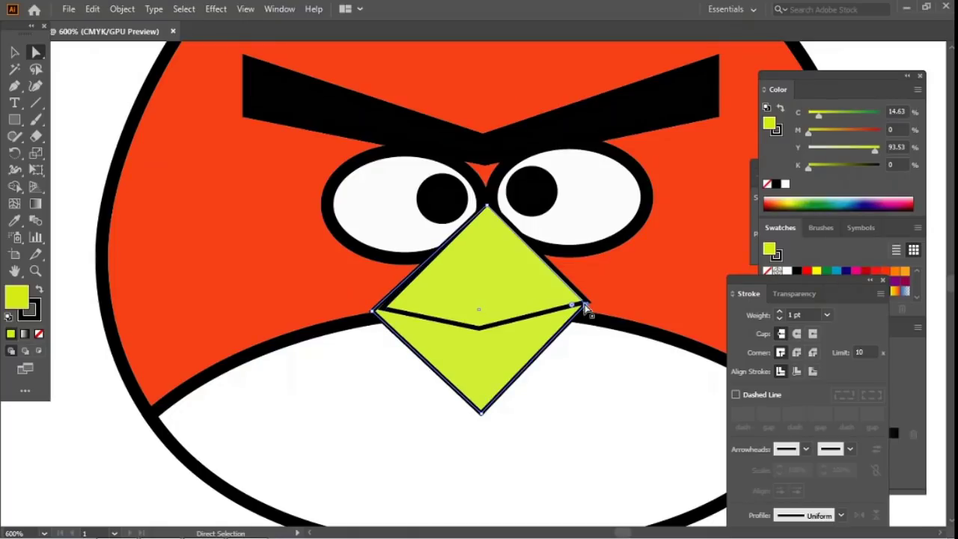
{"action": "left_click_drag", "start_coordinate": [586, 307], "coordinate": [591, 306]}
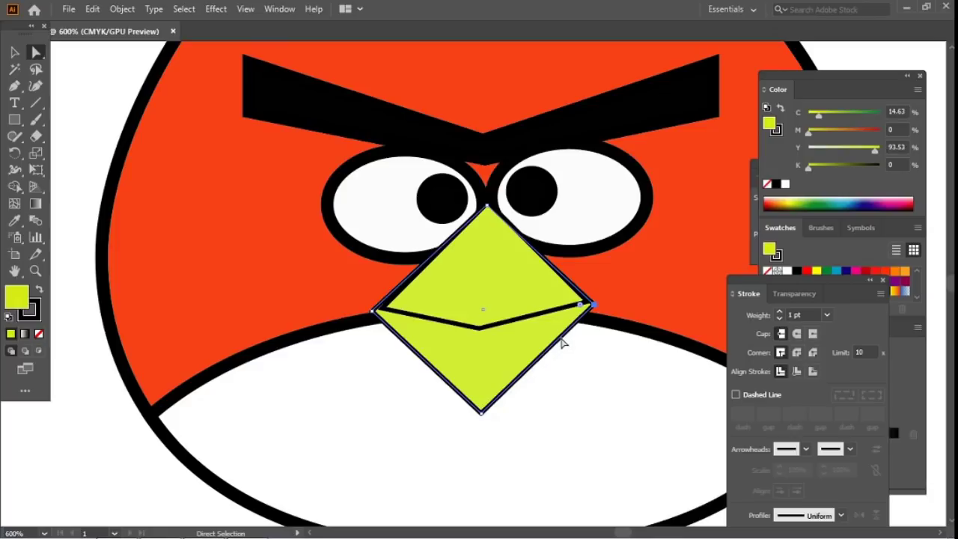
{"action": "key", "text": "v"}
{"action": "left_click", "coordinate": [74, 109]}
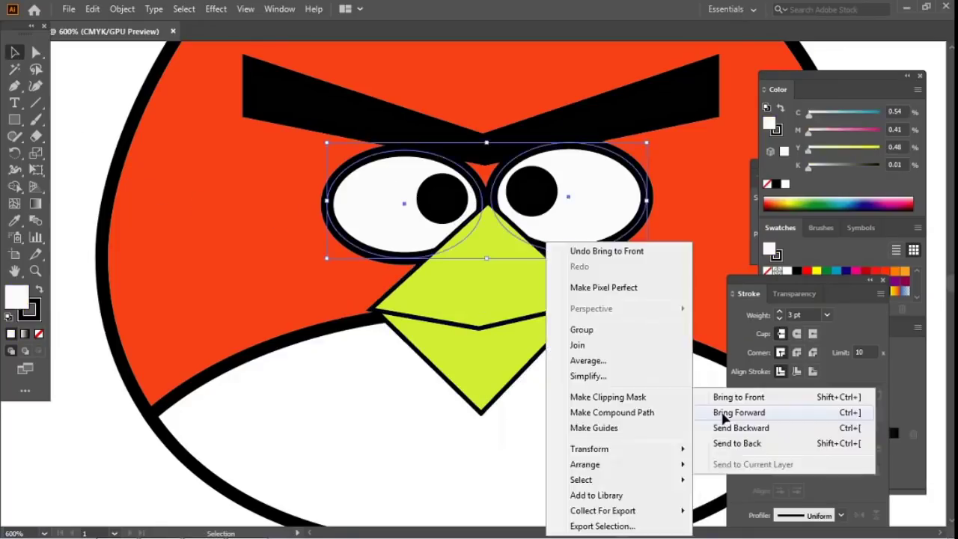
Step: Bring the two white eye ellipses forward so they overlap the top of the beak, and deselect
{"action": "left_click", "coordinate": [722, 414]}
{"action": "key", "text": "a"}
{"action": "key", "text": "ctrl+bracketright"}
{"action": "key", "text": "v"}
{"action": "left_click", "coordinate": [93, 87]}
{"action": "key", "text": "ctrl+minus"}
{"action": "key", "text": "ctrl+minus"}
{"action": "key", "text": "ctrl+minus"}
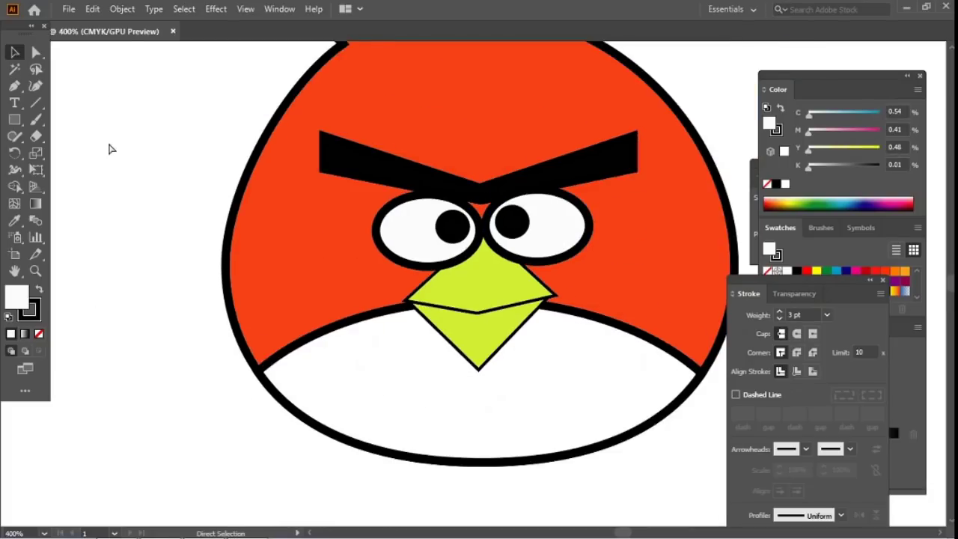